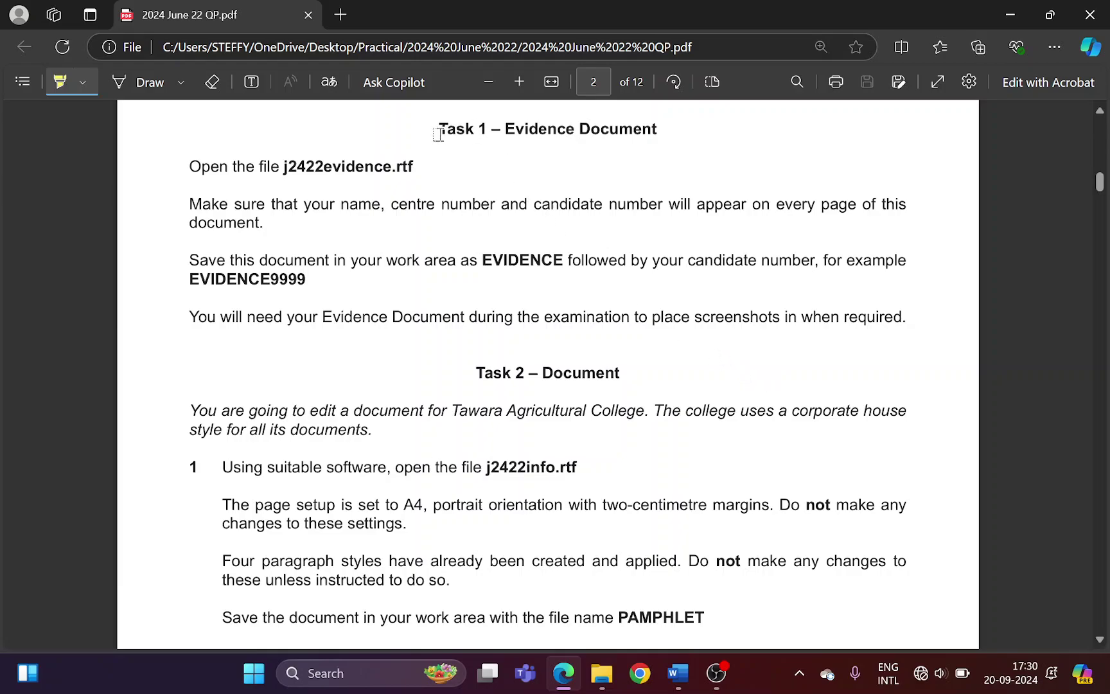
# Highlight the Task 1 heading and the j2422evidence.rtf file name, then bring up the j2422evidence document
pyautogui.moveTo(441, 129); pyautogui.dragTo(659, 134)
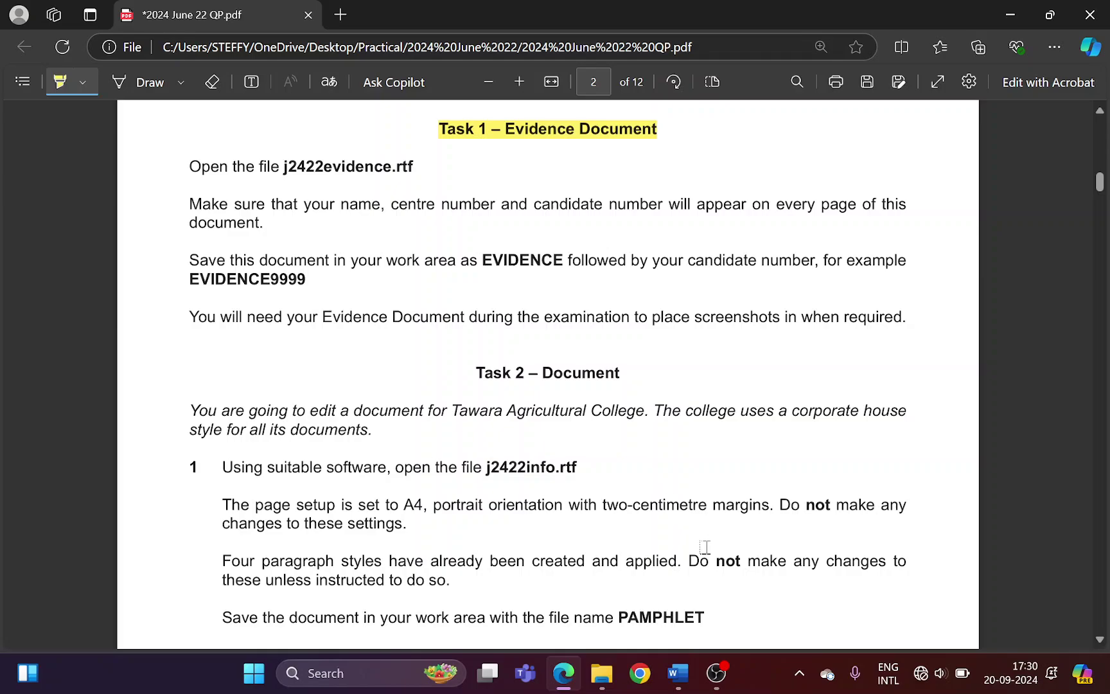
pyautogui.moveTo(272, 167); pyautogui.dragTo(383, 167)
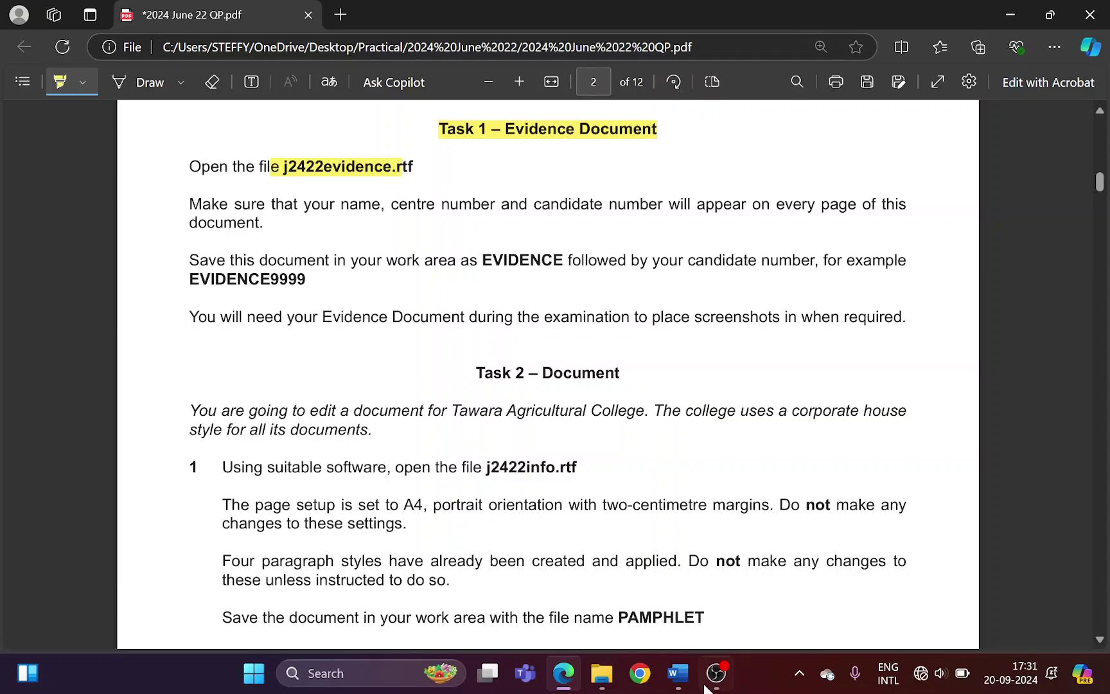
pyautogui.click(677, 673)
pyautogui.click(626, 607)
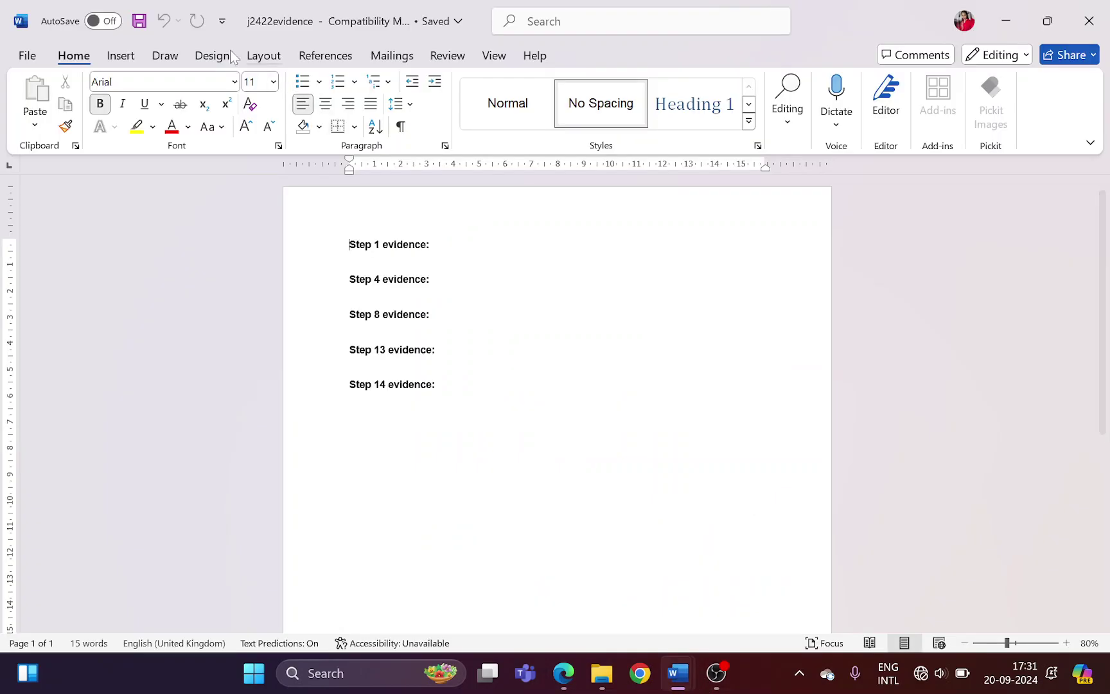
# Highlight the name and candidate number requirement in the question paper and return to Word
pyautogui.hotkey('alt', 'Tab')
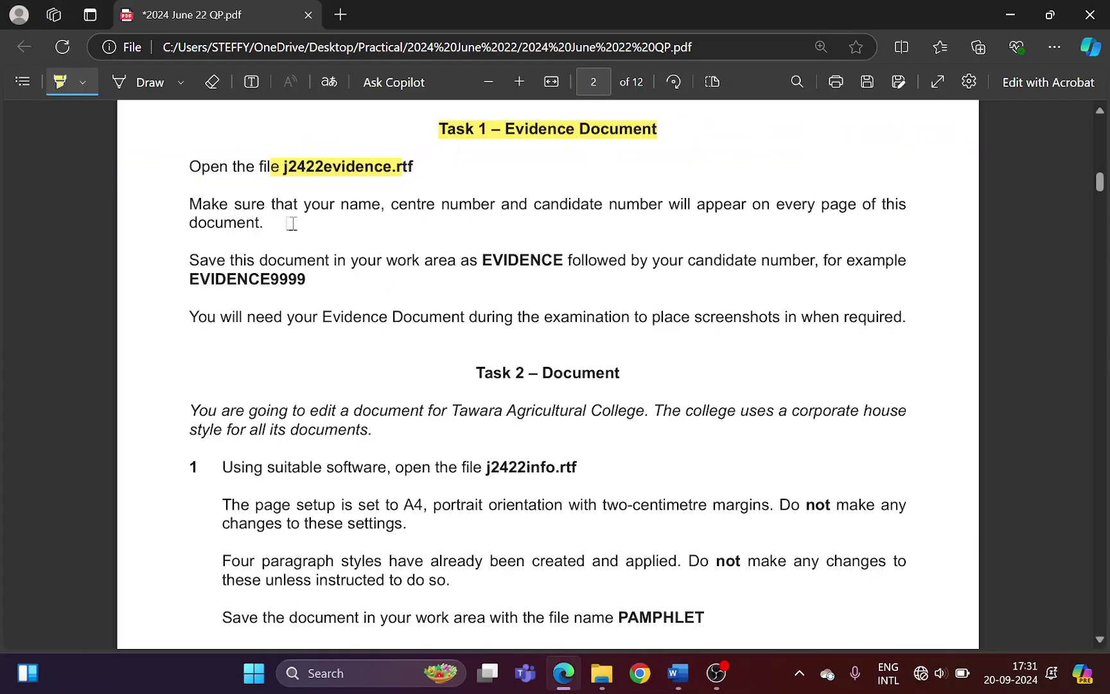
pyautogui.moveTo(302, 204); pyautogui.dragTo(654, 225)
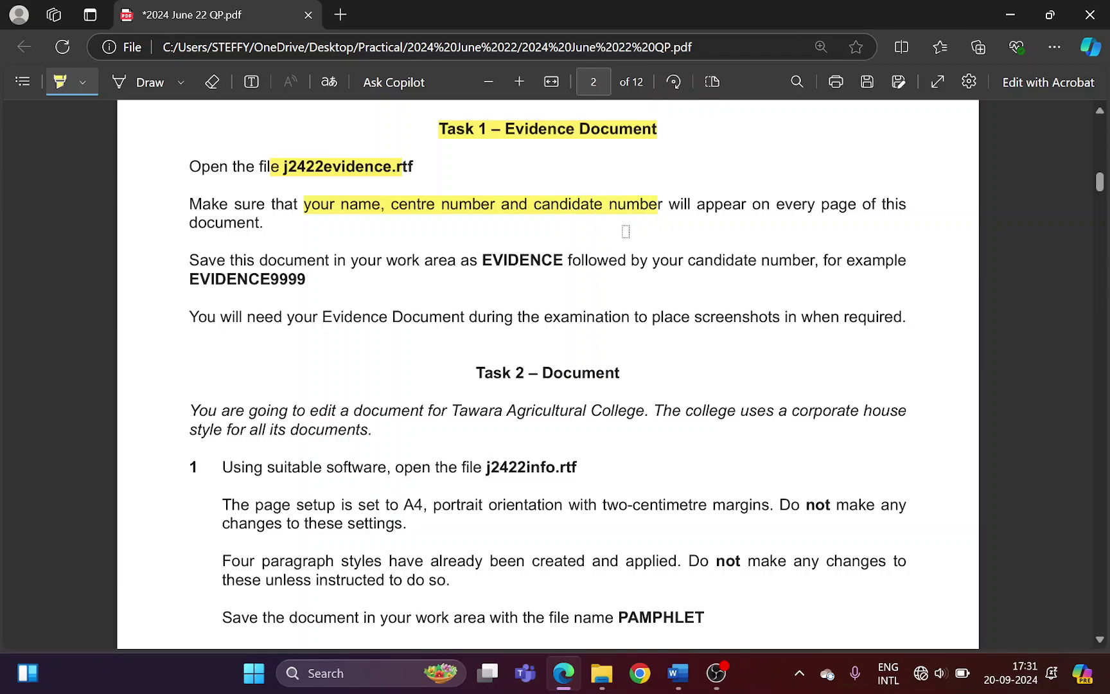
pyautogui.hotkey('alt', 'Tab')
# Add a blank header containing the candidate's name and candidate number
pyautogui.click(112, 58)
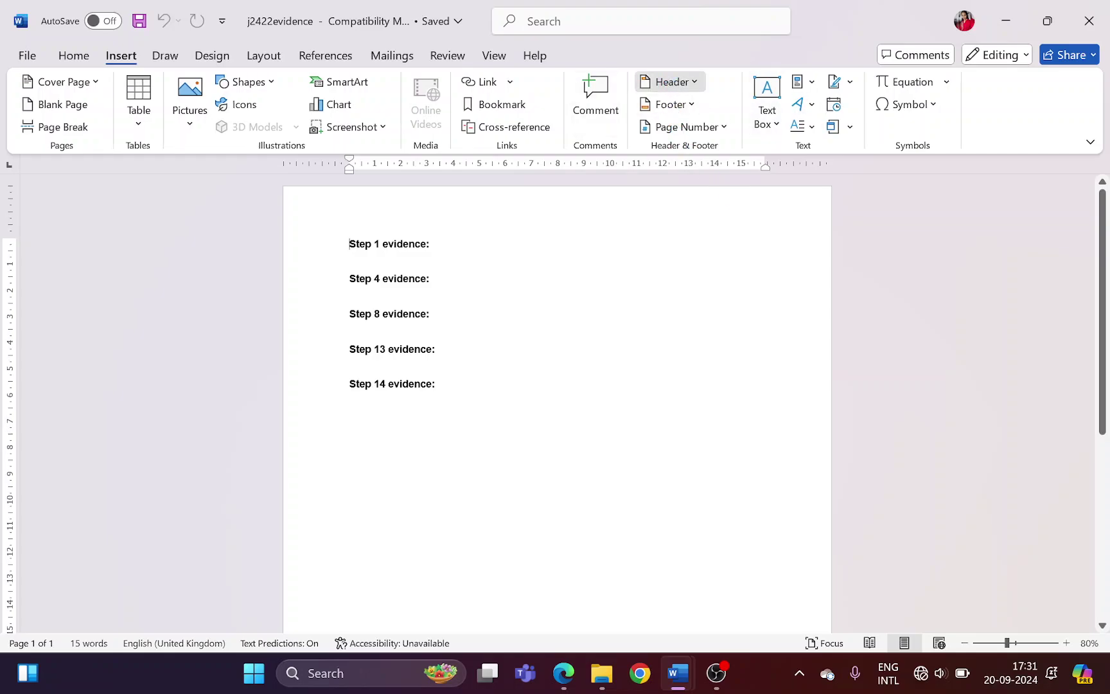
pyautogui.click(669, 81)
pyautogui.click(735, 198)
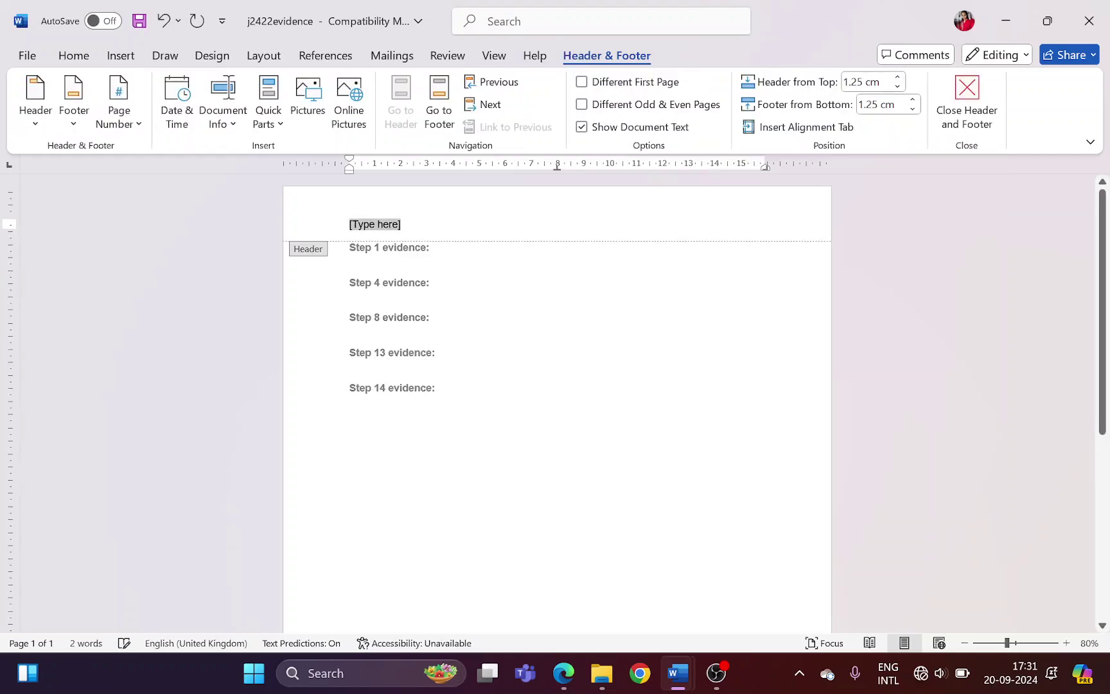
pyautogui.write('Name CN 1514')
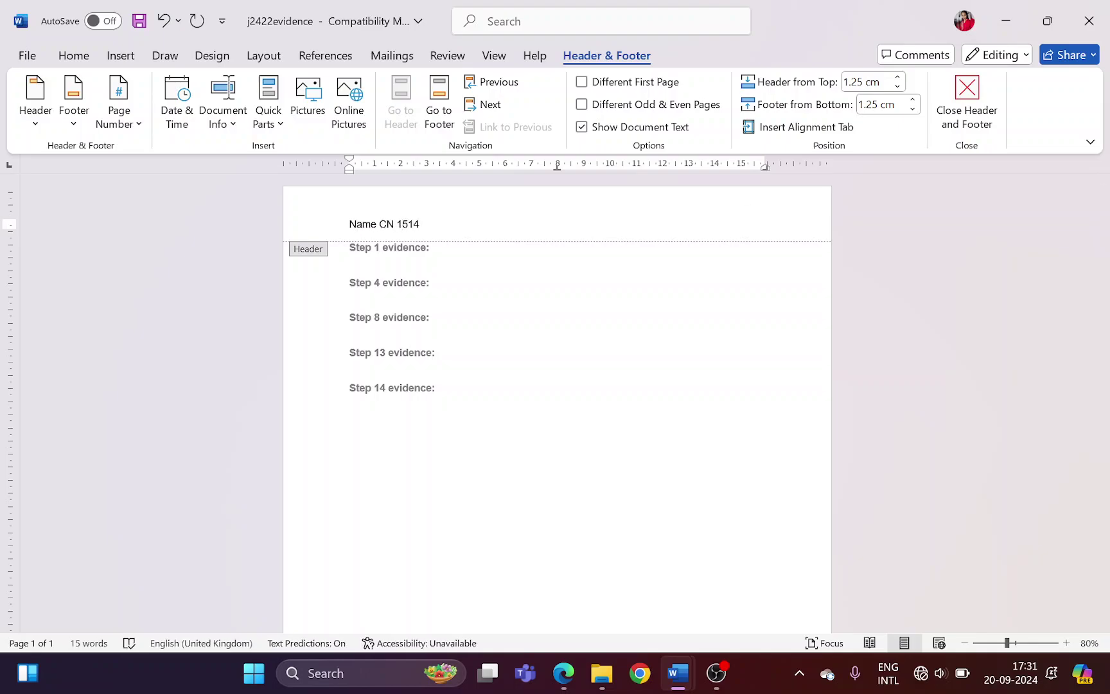
# Close the header and highlight the instruction to save as EVIDENCE in the question paper
pyautogui.click(944, 108)
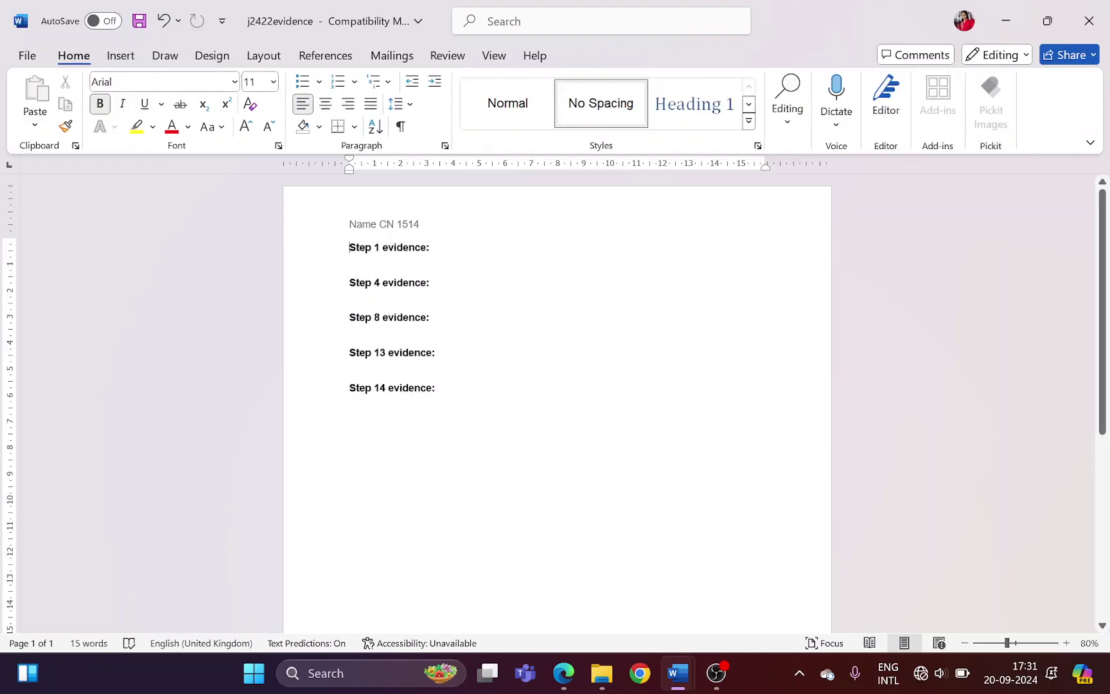
pyautogui.hotkey('alt', 'Tab')
pyautogui.moveTo(256, 255); pyautogui.dragTo(811, 260)
# Start Save As and navigate to Desktop > Practical > 2024 June 22
pyautogui.hotkey('alt', 'Tab')
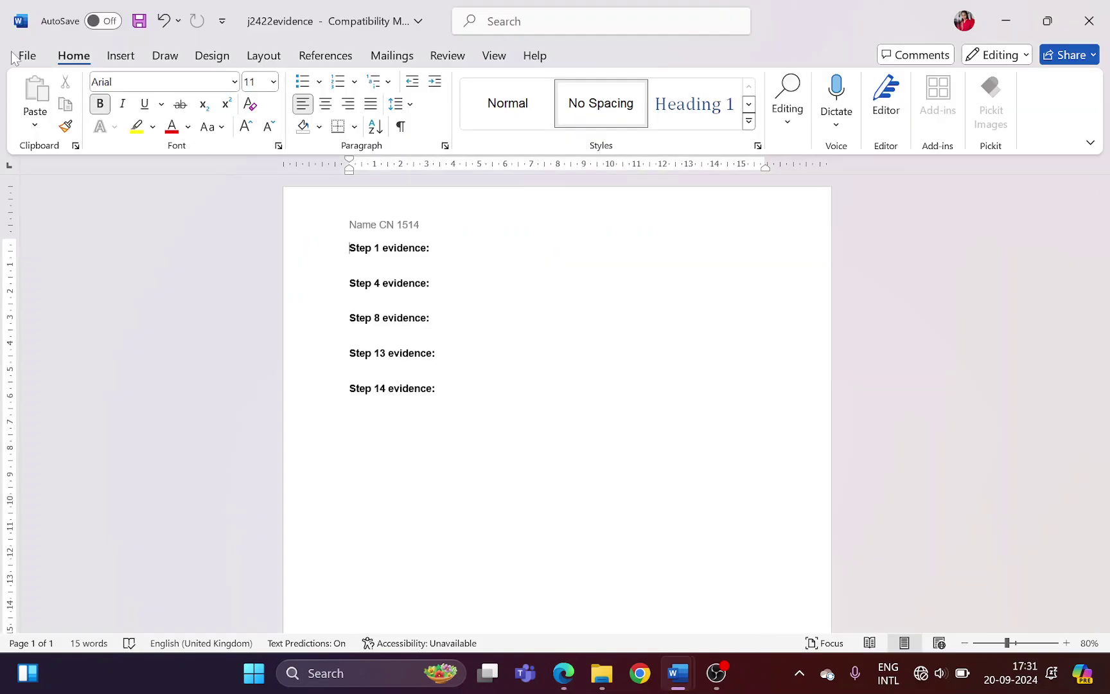
pyautogui.click(27, 55)
pyautogui.click(61, 361)
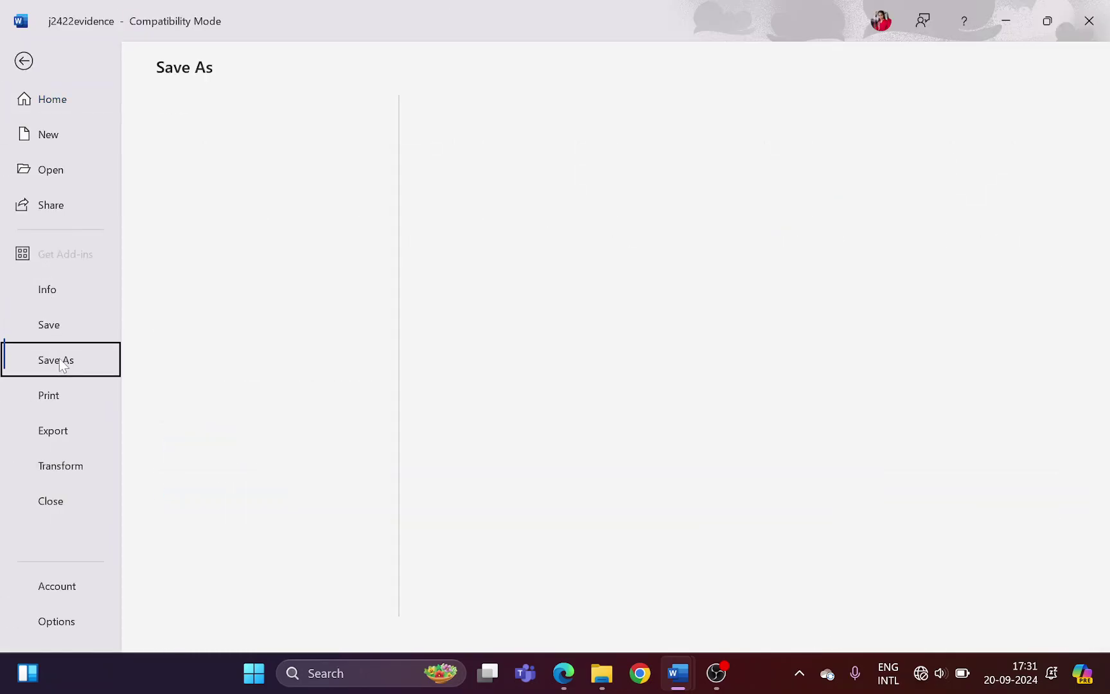
pyautogui.click(222, 516)
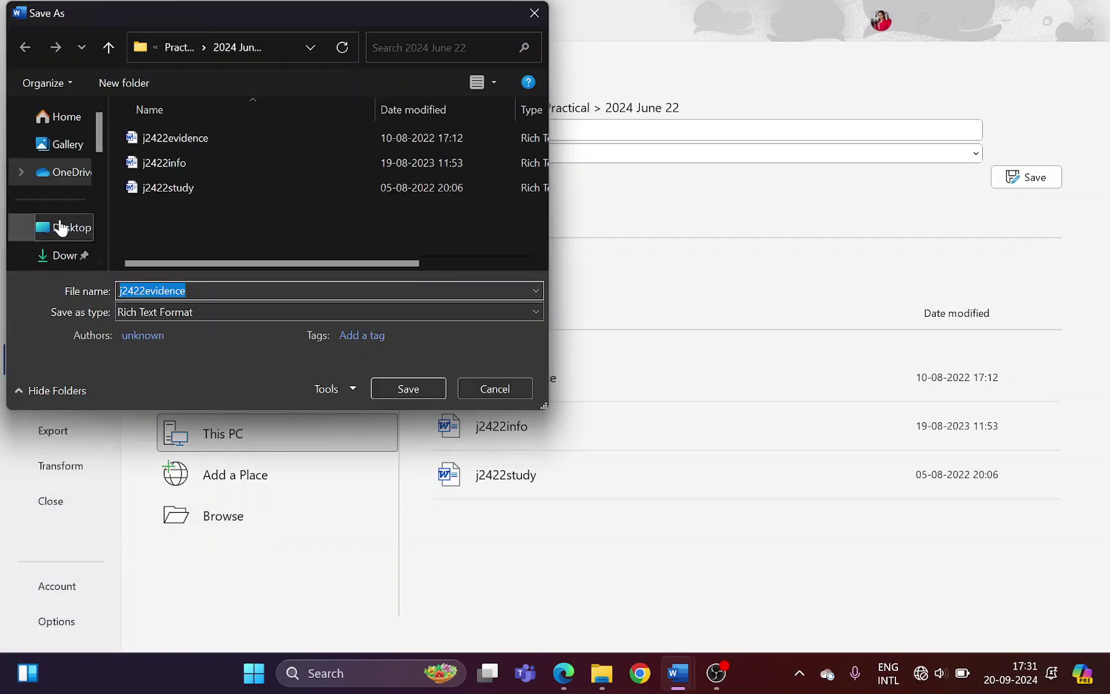
pyautogui.click(59, 228)
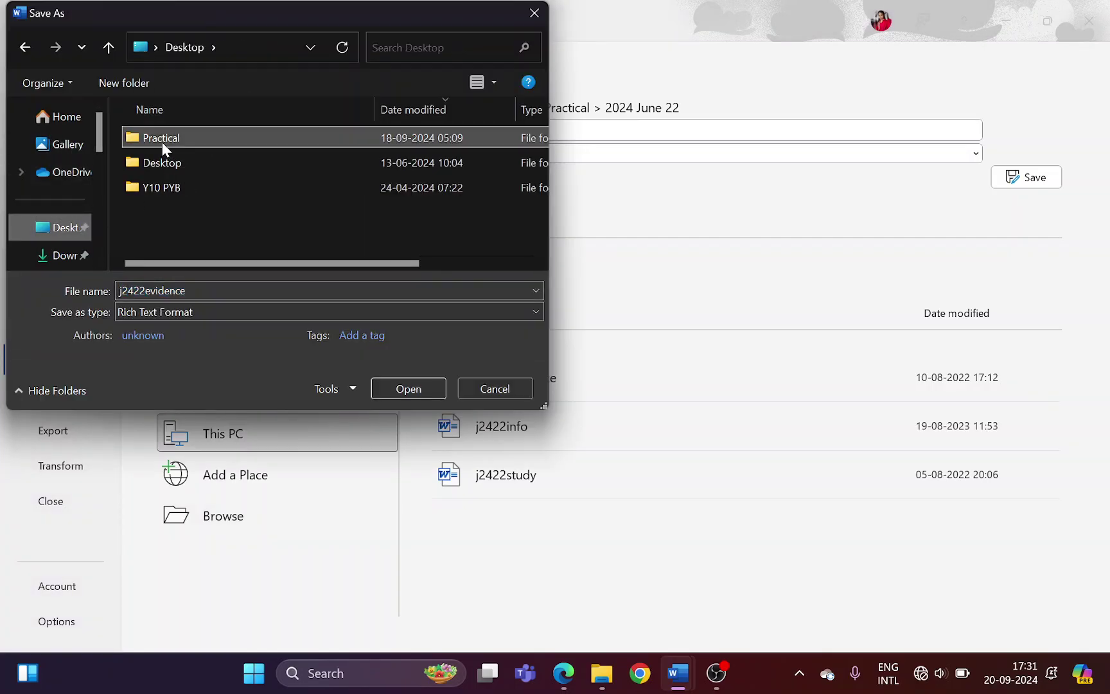
pyautogui.doubleClick(161, 142)
pyautogui.doubleClick(185, 139)
# Save as a Word Document named EVIDENCE plus the candidate number
pyautogui.click(185, 314)
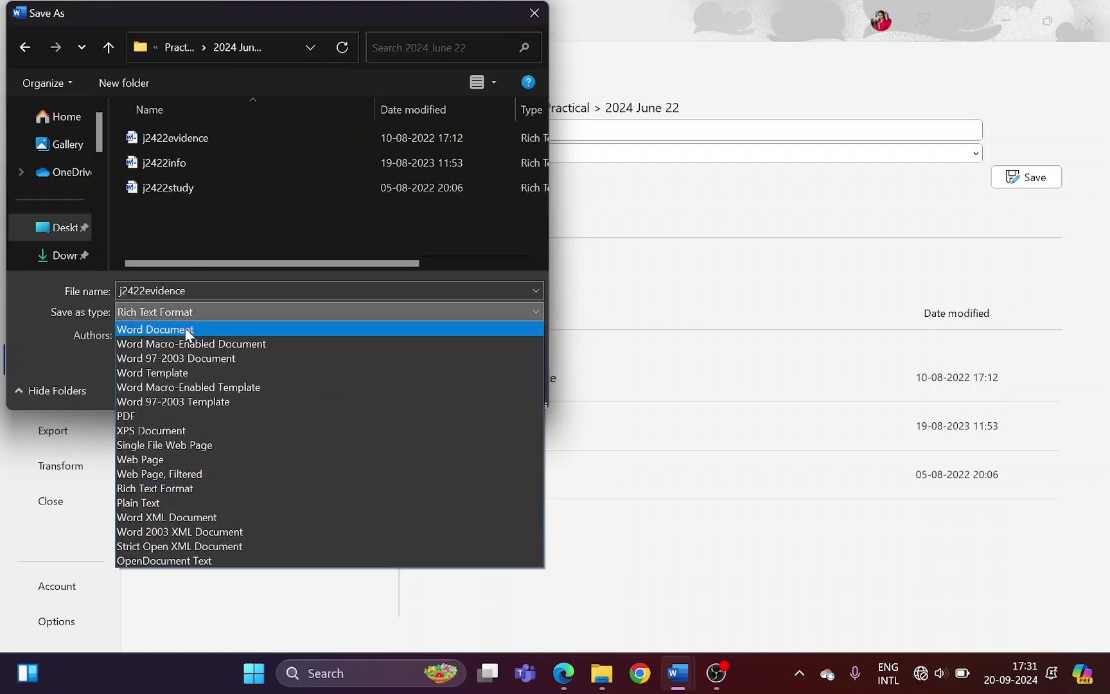
pyautogui.click(186, 330)
pyautogui.doubleClick(153, 290)
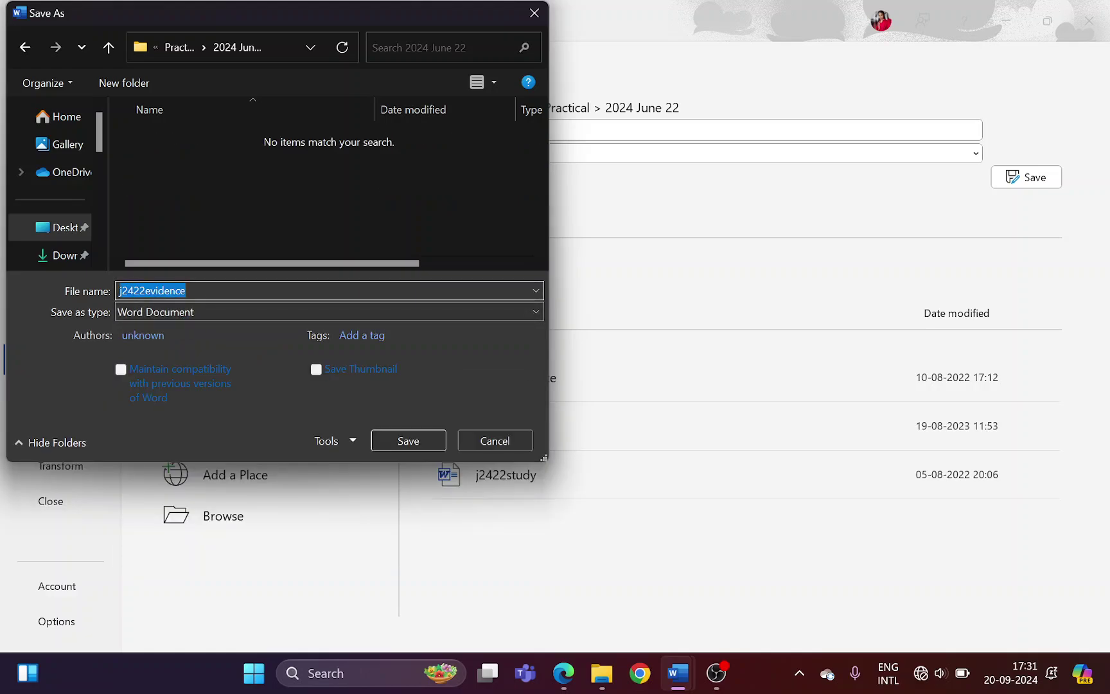
pyautogui.write('EVIDENCE')
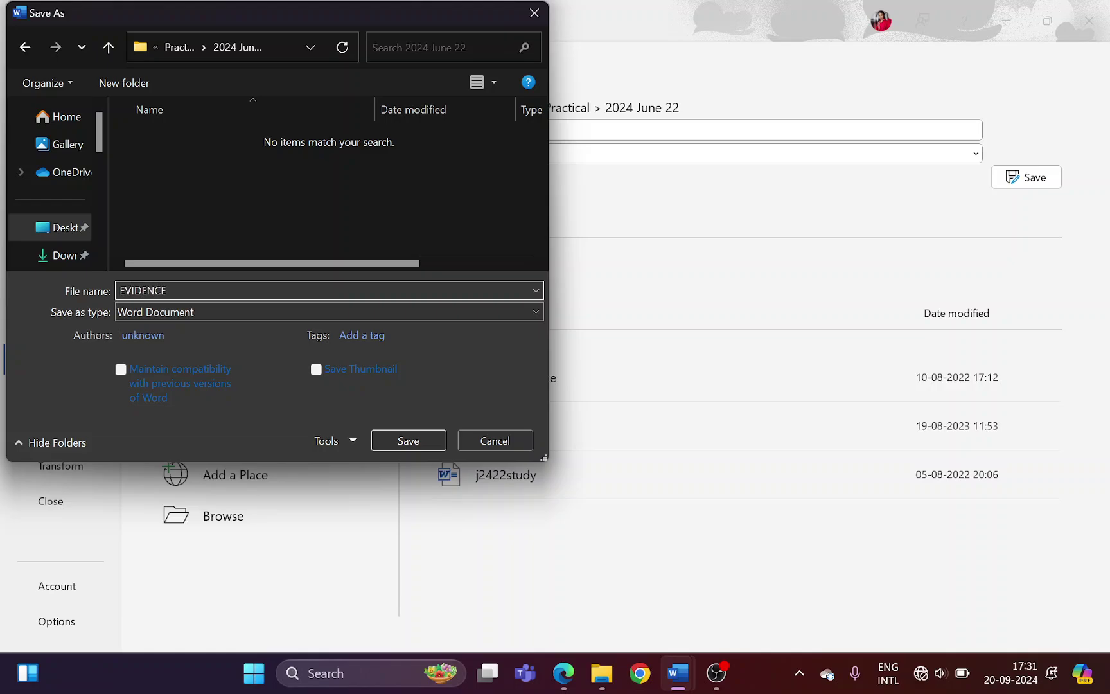
pyautogui.hotkey('alt', 'Tab')
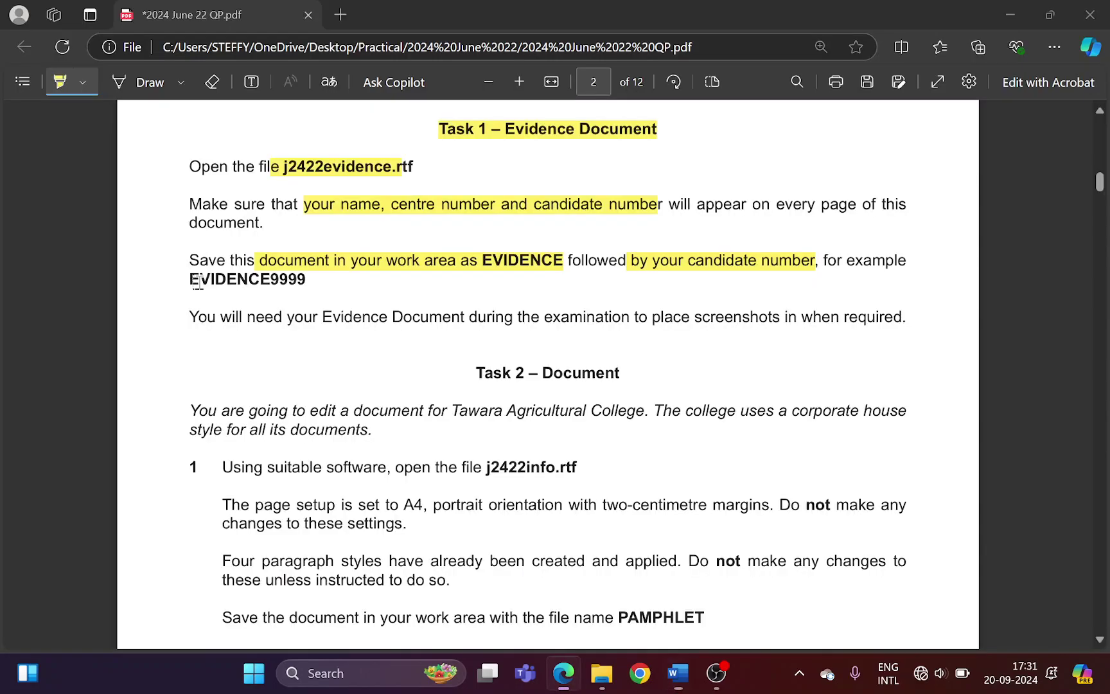
pyautogui.hotkey('alt', 'Tab')
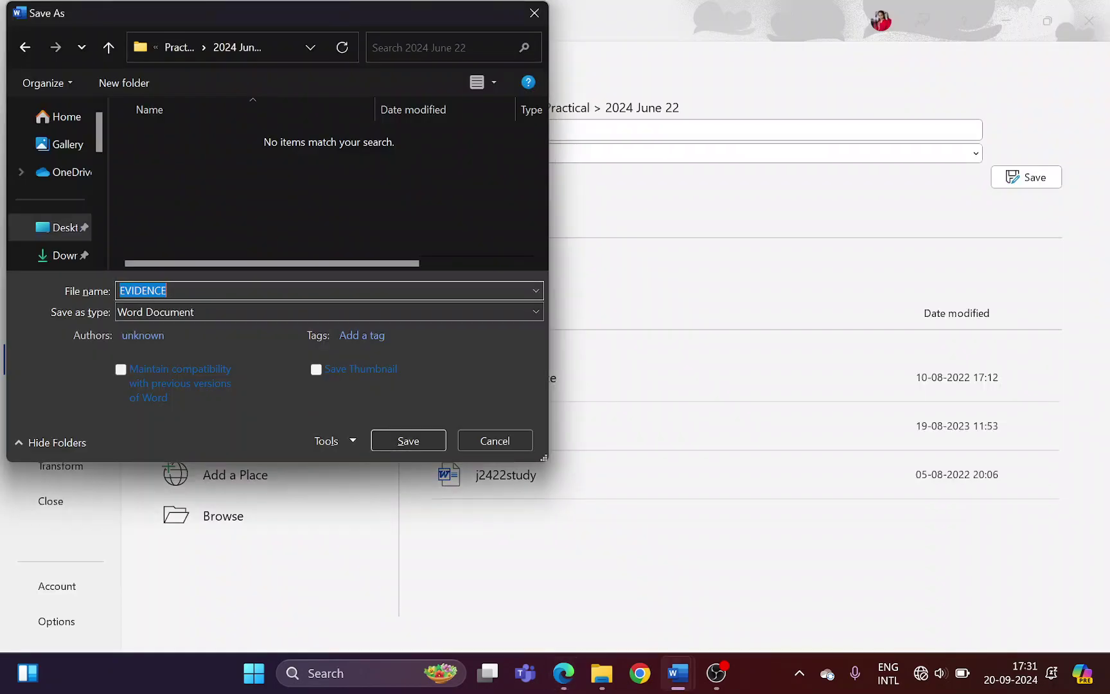
pyautogui.write('1514')
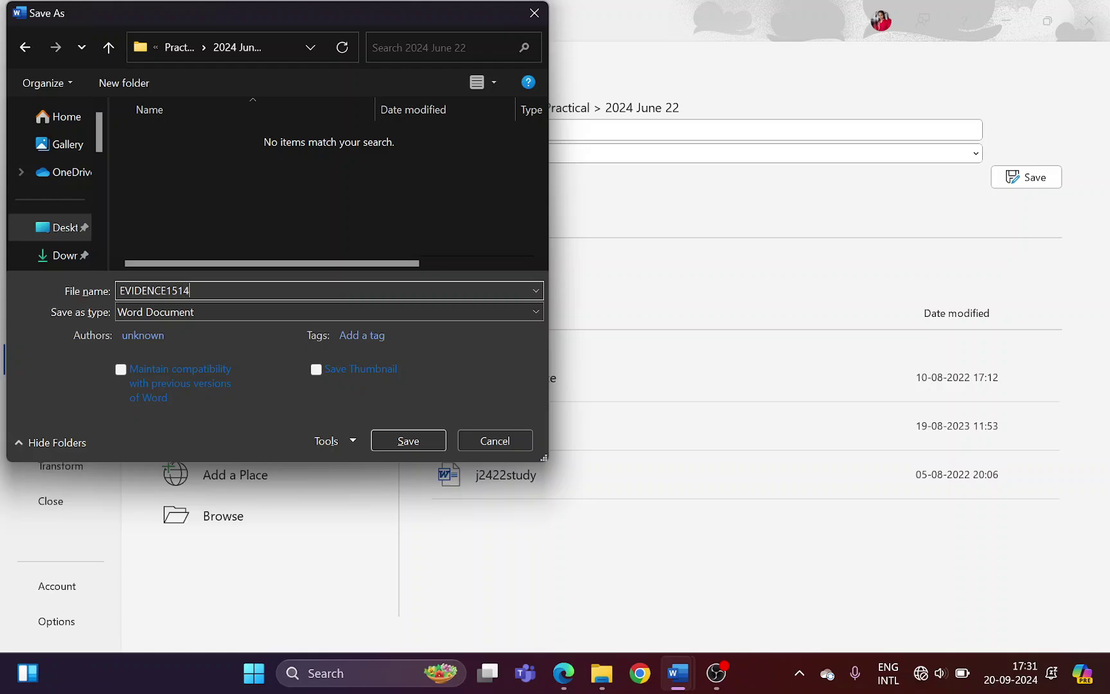
pyautogui.press('Return')
pyautogui.press('Return')
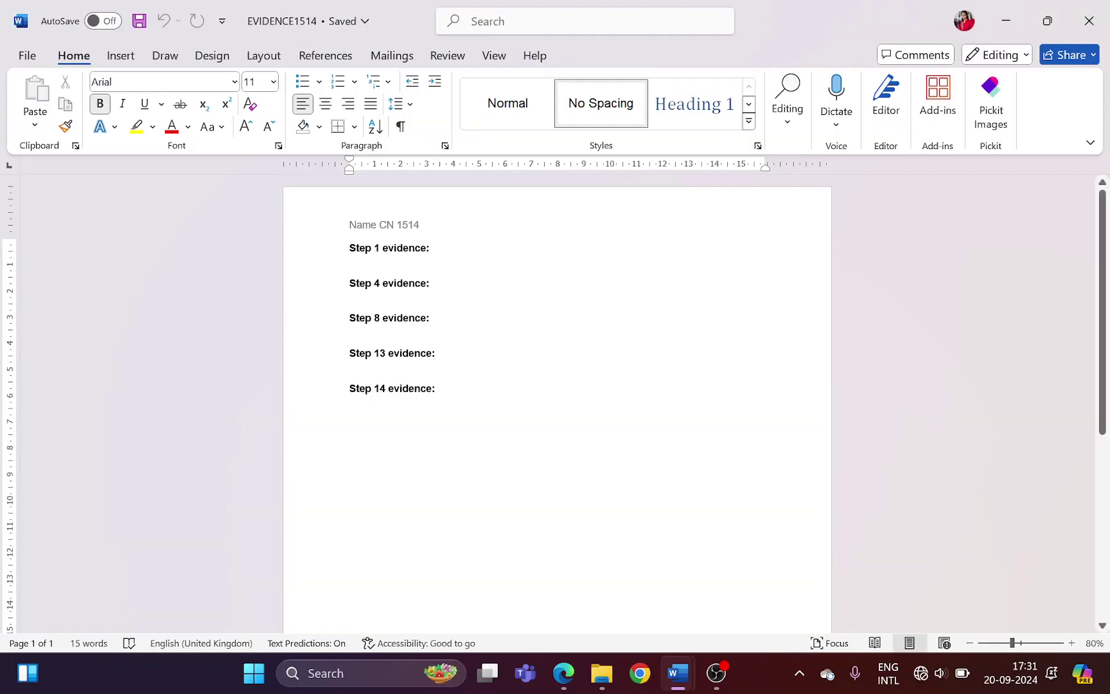
# Highlight the Task 2 heading and the j2422info.rtf file name, bringing the j2422info document forward
pyautogui.press('XF86AudioRaiseVolume')
pyautogui.press('XF86AudioRaiseVolume')
pyautogui.press('XF86AudioRaiseVolume')
pyautogui.press('XF86AudioRaiseVolume')
pyautogui.press('XF86AudioRaiseVolume')
pyautogui.press('XF86AudioRaiseVolume')
pyautogui.press('XF86AudioRaiseVolume')
pyautogui.press('XF86AudioRaiseVolume')
pyautogui.press('XF86AudioRaiseVolume')
pyautogui.press('XF86AudioRaiseVolume')
pyautogui.press('XF86AudioRaiseVolume')
pyautogui.press('XF86AudioRaiseVolume')
pyautogui.press('XF86AudioRaiseVolume')
pyautogui.press('XF86AudioRaiseVolume')
pyautogui.press('XF86AudioRaiseVolume')
pyautogui.press('XF86AudioRaiseVolume')
pyautogui.press('XF86AudioRaiseVolume')
pyautogui.press('XF86AudioRaiseVolume')
pyautogui.press('XF86AudioRaiseVolume')
pyautogui.press('XF86AudioRaiseVolume')
pyautogui.press('XF86AudioRaiseVolume')
pyautogui.press('XF86AudioRaiseVolume')
pyautogui.press('XF86AudioRaiseVolume')
pyautogui.press('XF86AudioRaiseVolume')
pyautogui.press('XF86AudioRaiseVolume')
pyautogui.press('XF86AudioRaiseVolume')
pyautogui.press('XF86AudioRaiseVolume')
pyautogui.press('XF86AudioRaiseVolume')
pyautogui.press('XF86AudioRaiseVolume')
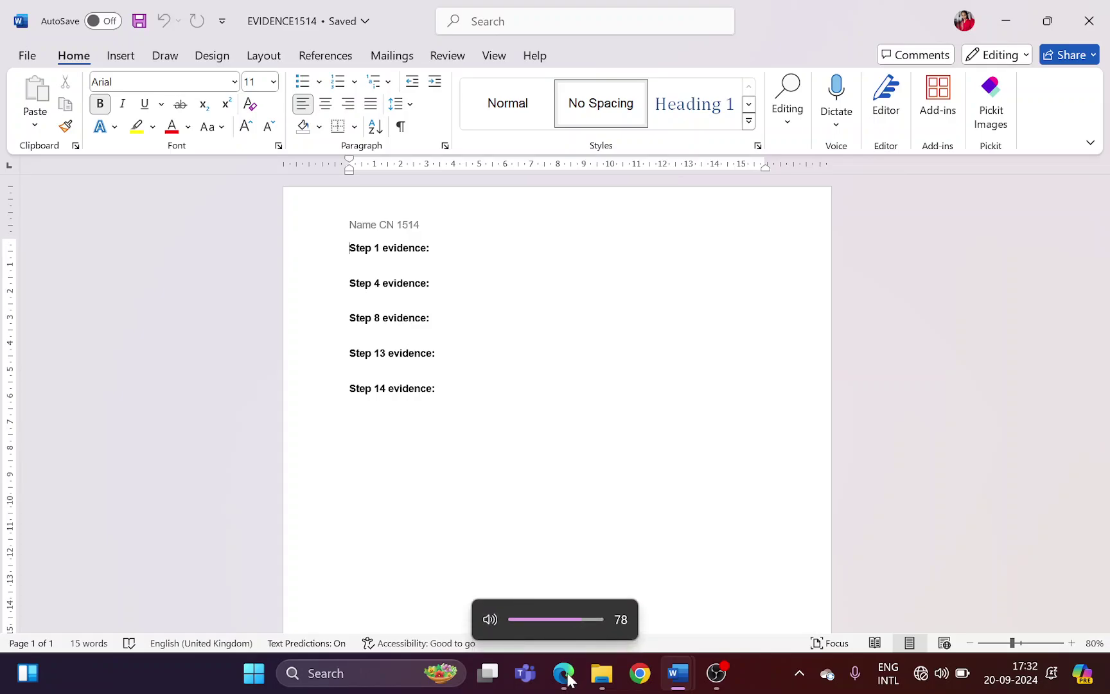
pyautogui.hotkey('alt', 'Tab')
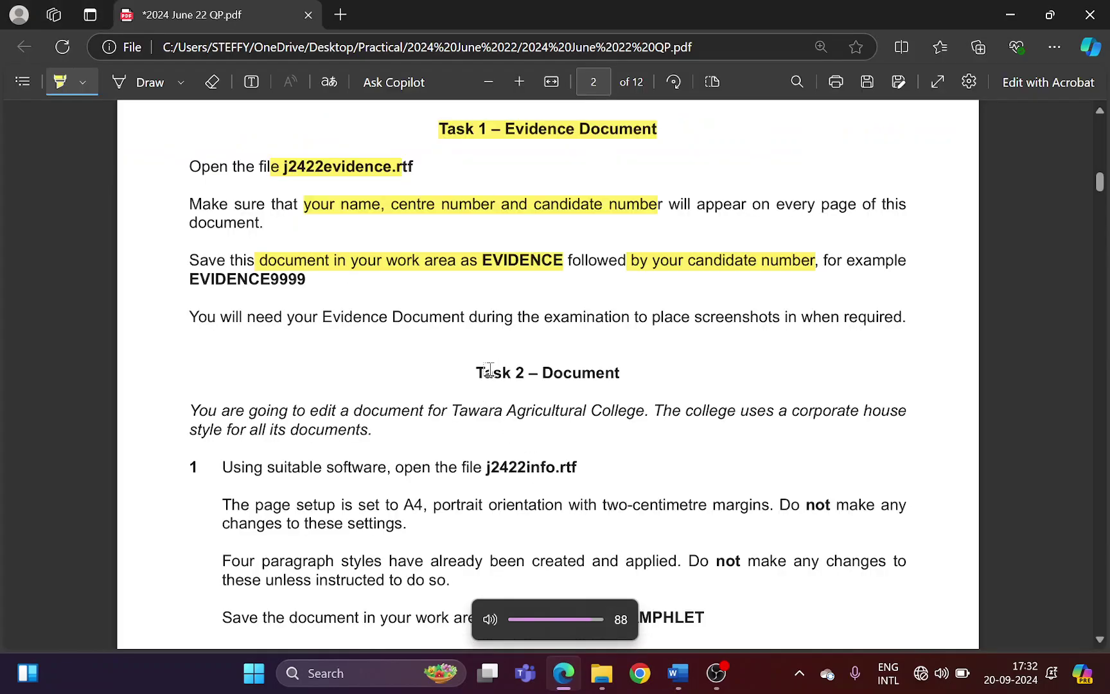
pyautogui.moveTo(485, 372); pyautogui.dragTo(603, 374)
pyautogui.scroll(-2, 603, 374)
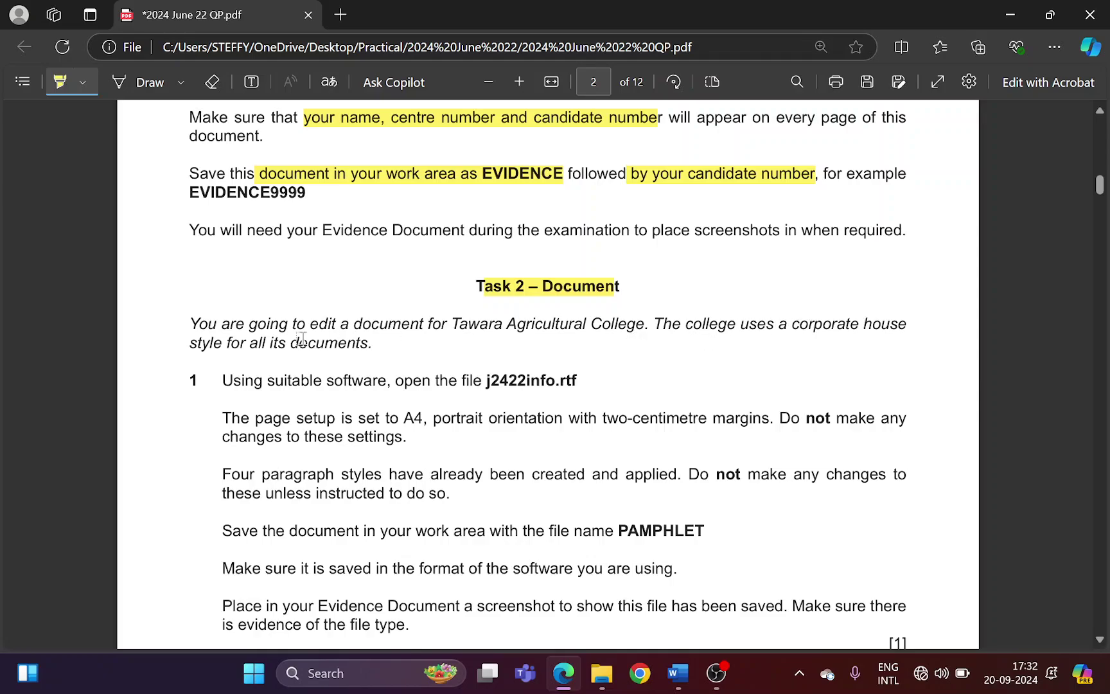
pyautogui.scroll(-1, 336, 350)
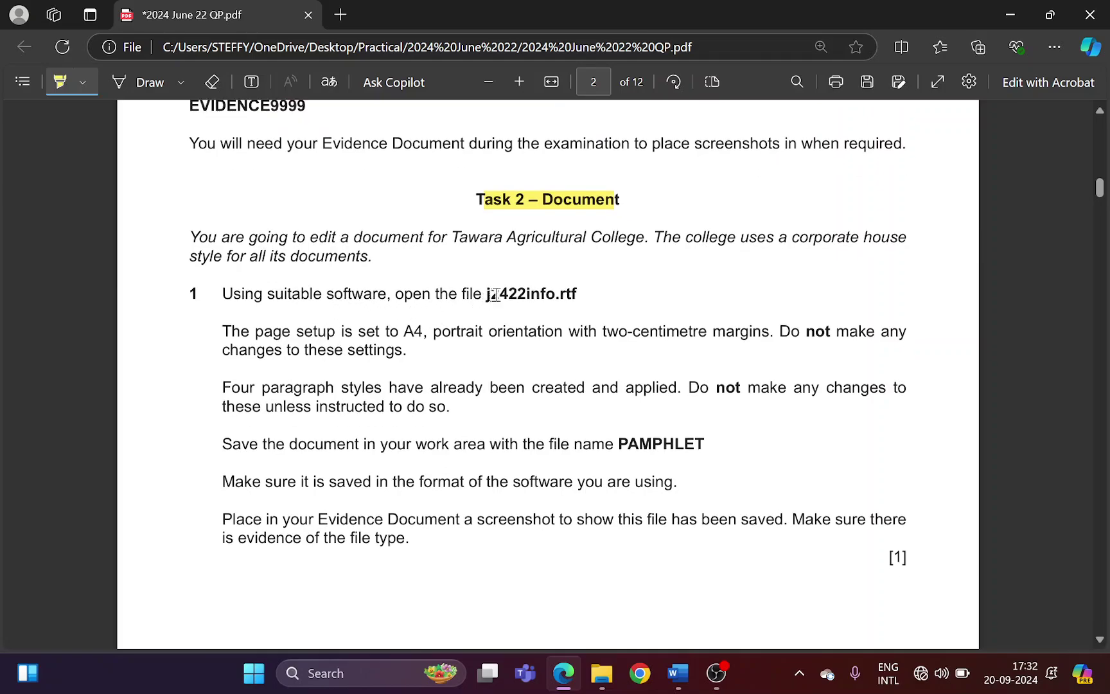
pyautogui.moveTo(488, 295); pyautogui.dragTo(566, 295)
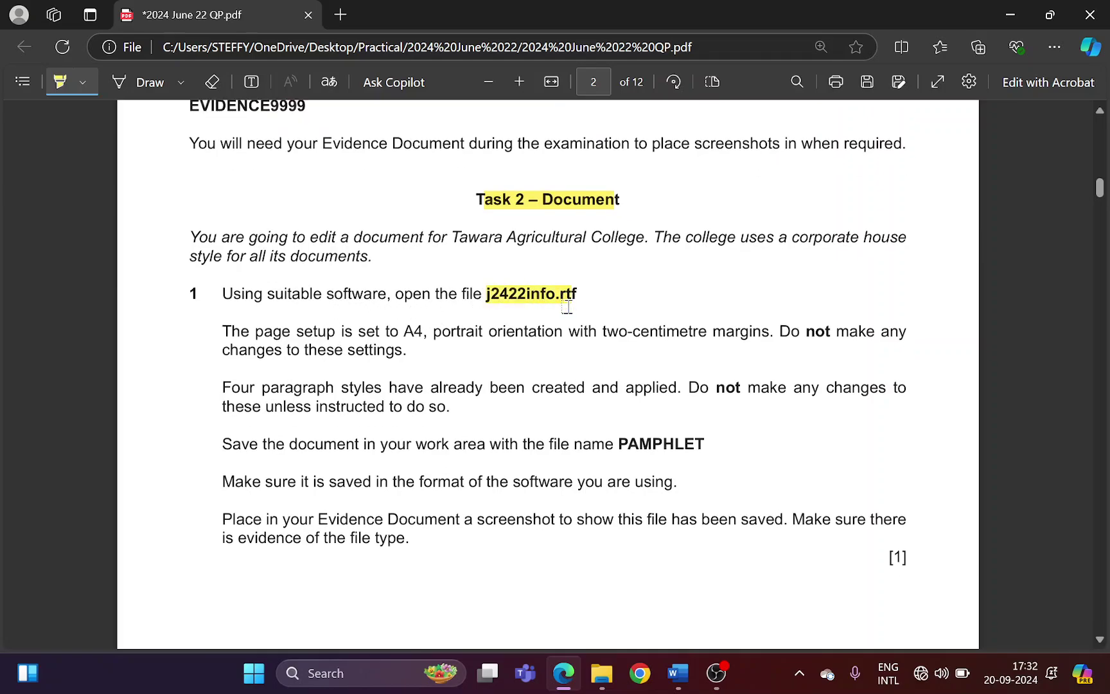
pyautogui.moveTo(677, 673)
pyautogui.click(770, 572)
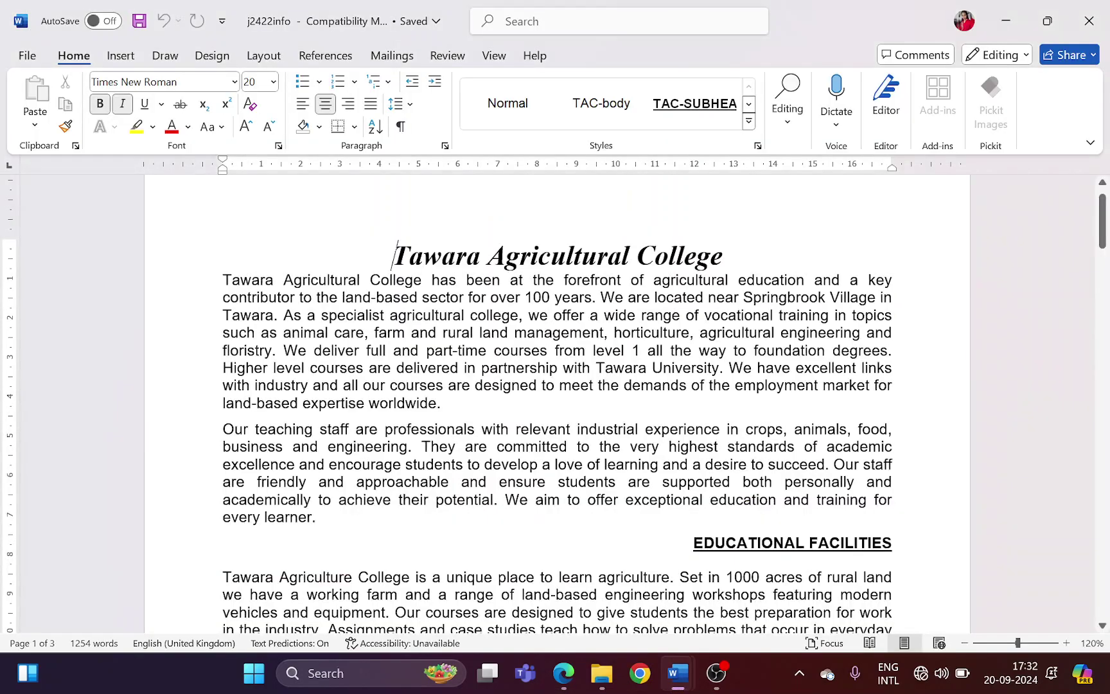
pyautogui.click(563, 673)
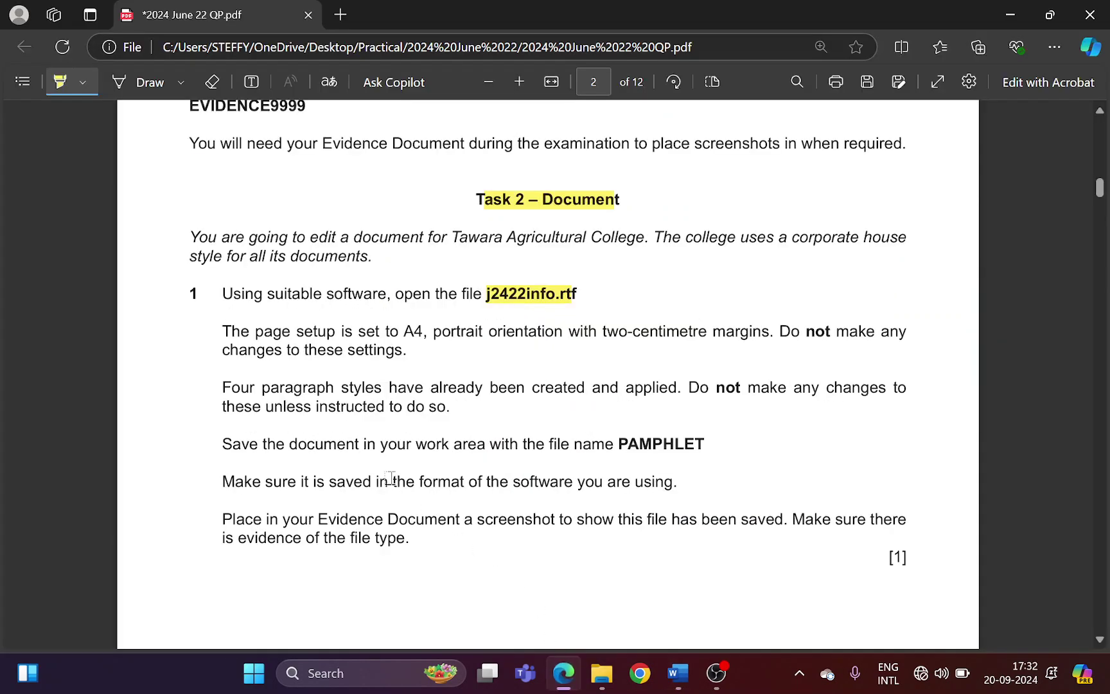
# Highlight the page setup, paragraph styles and save-as-PAMPHLET instructions
pyautogui.moveTo(238, 331); pyautogui.dragTo(890, 332)
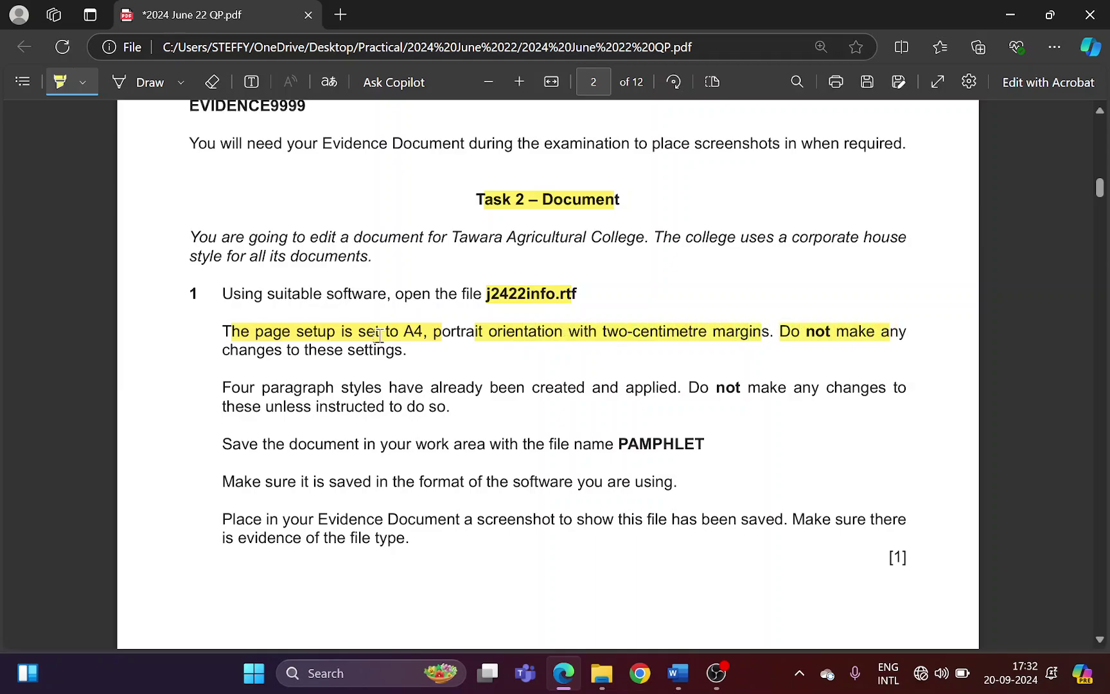
pyautogui.moveTo(219, 347); pyautogui.dragTo(399, 350)
pyautogui.moveTo(231, 387); pyautogui.dragTo(890, 389)
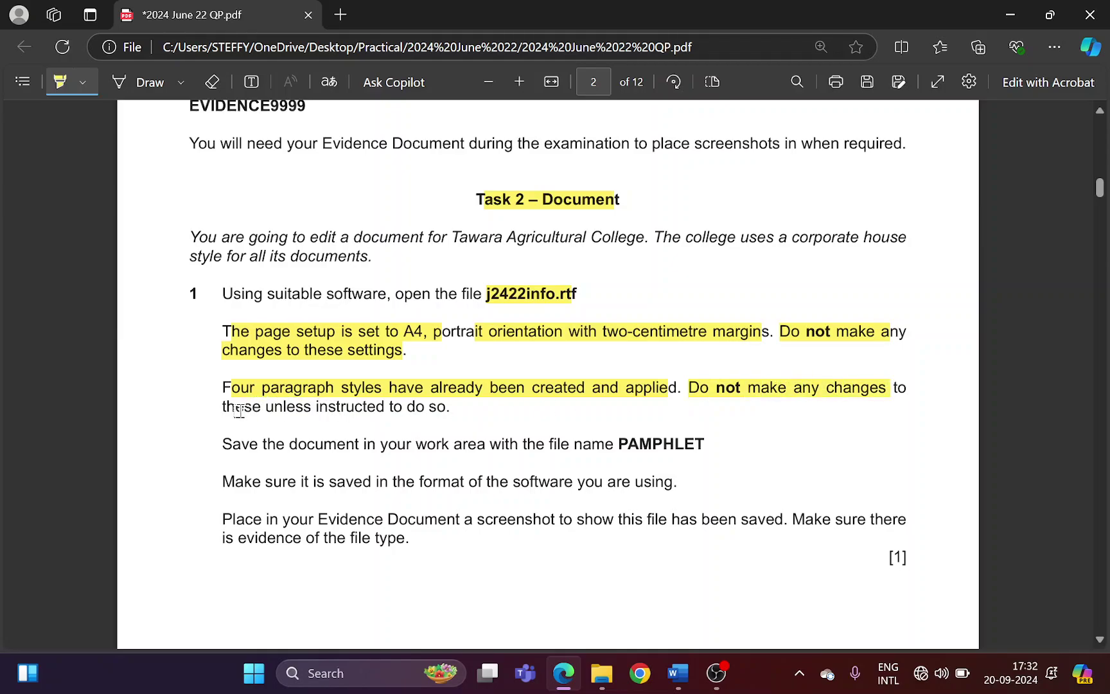
pyautogui.moveTo(235, 409); pyautogui.dragTo(439, 409)
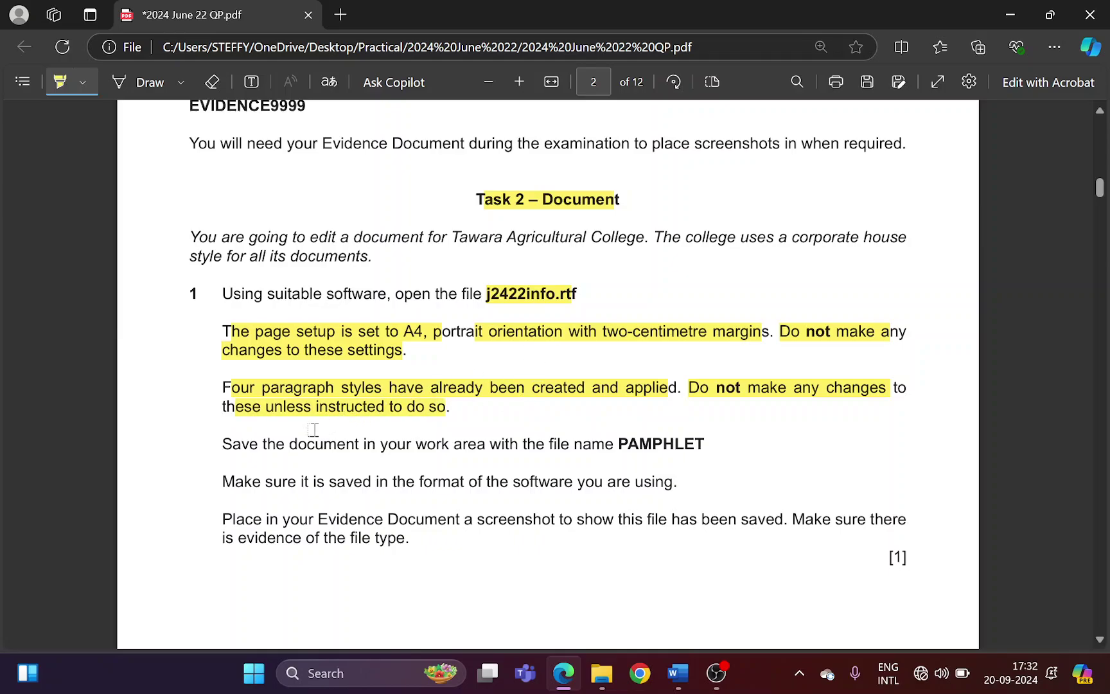
pyautogui.moveTo(229, 448); pyautogui.dragTo(712, 458)
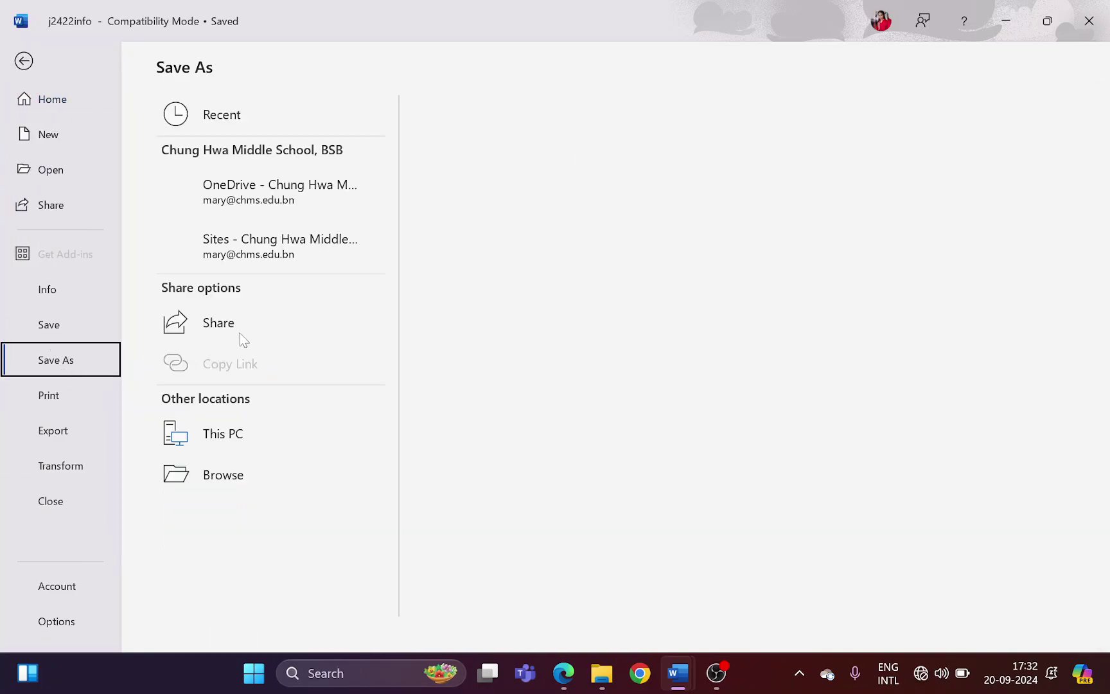
# Save j2422info as a Word Document named PAMPHLET, accepting the upgrade to the newest format
pyautogui.click(246, 512)
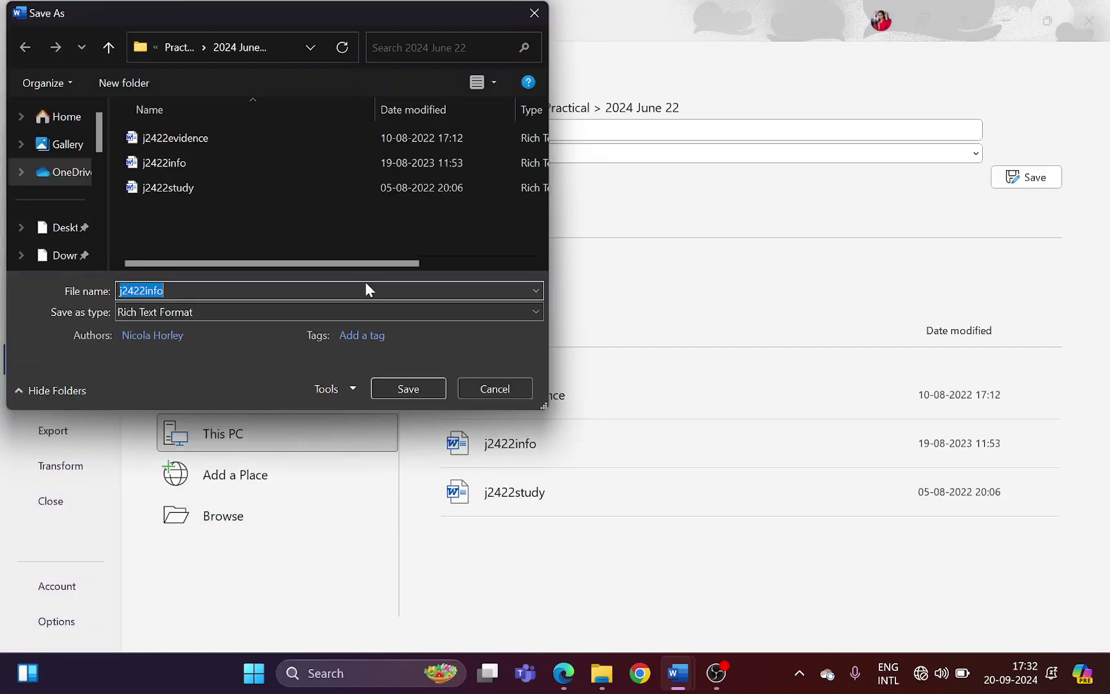
pyautogui.click(275, 313)
pyautogui.click(261, 325)
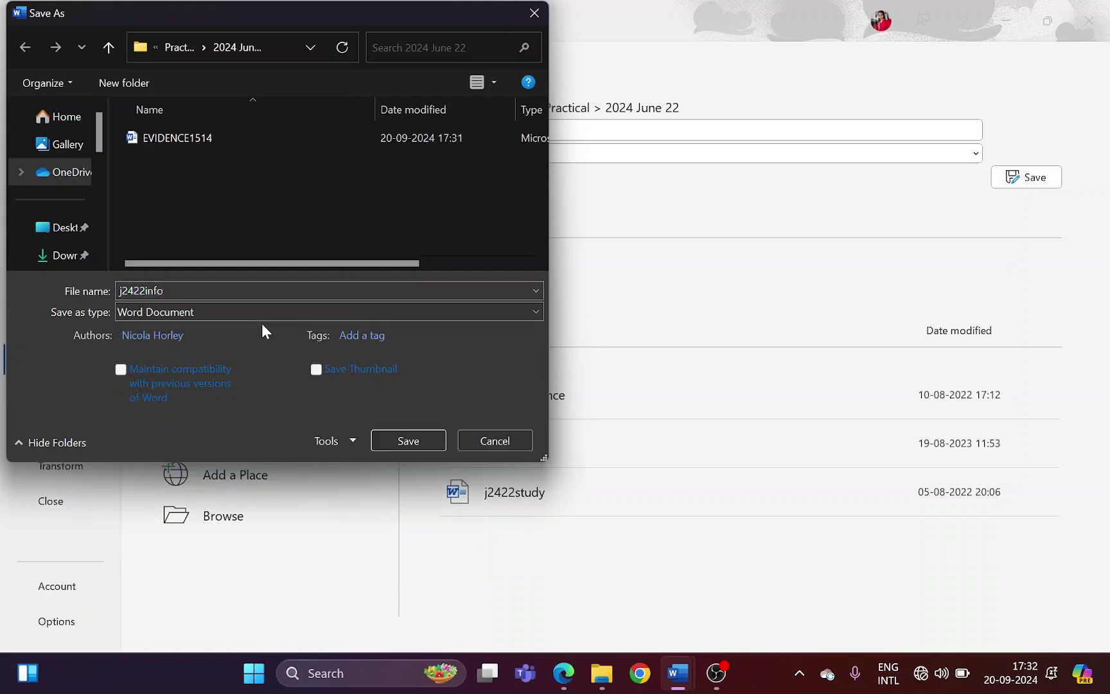
pyautogui.hotkey('alt', 'Tab')
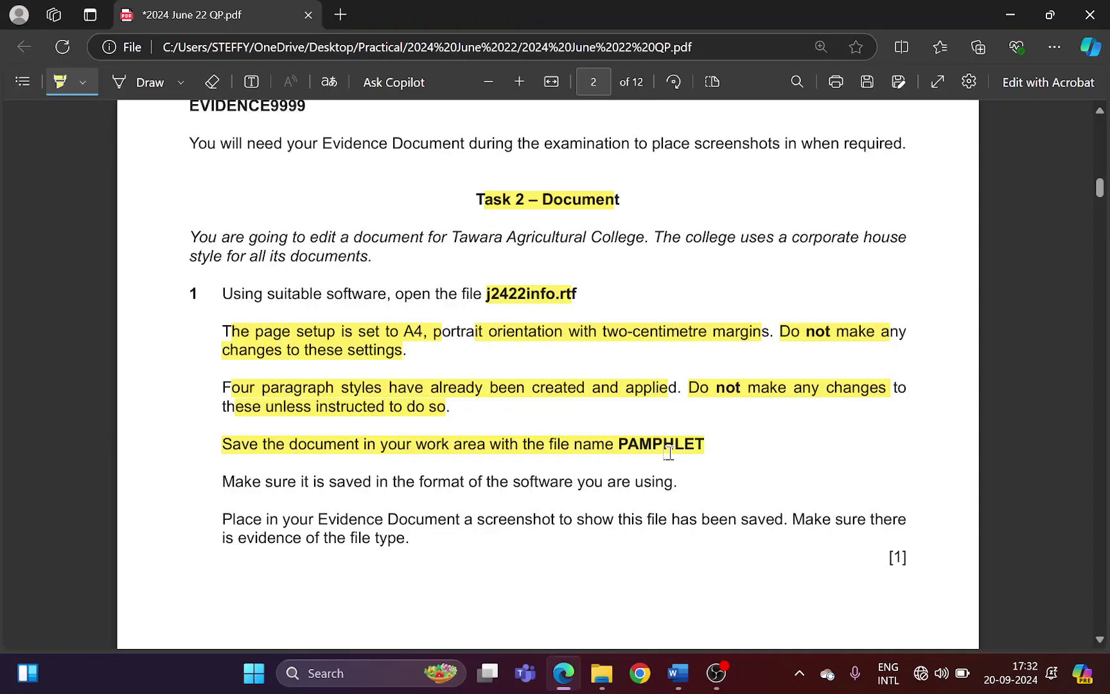
pyautogui.hotkey('alt', 'Tab')
pyautogui.hotkey('shift', 'Tab')
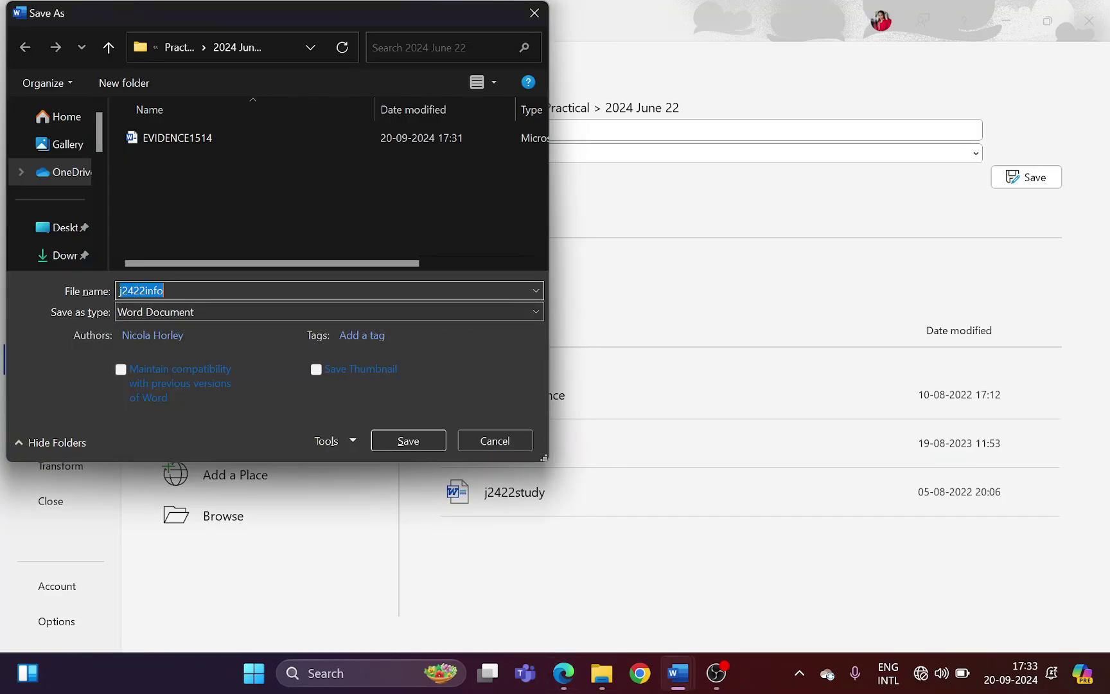
pyautogui.write('PAMPHLET')
pyautogui.click(414, 443)
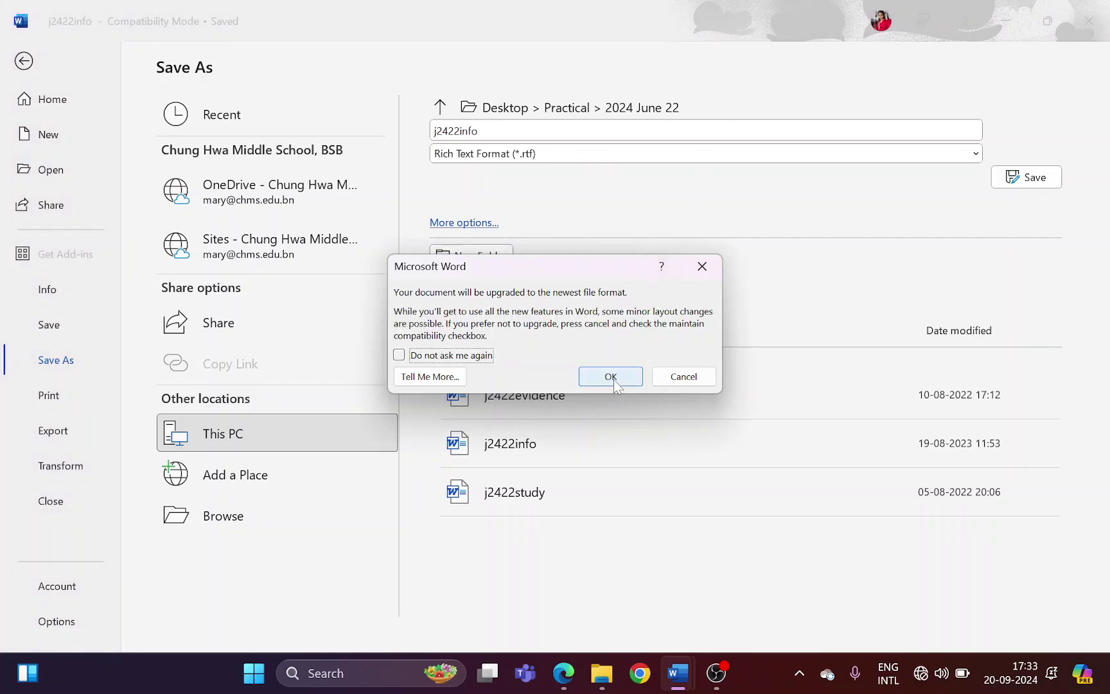
pyautogui.click(611, 377)
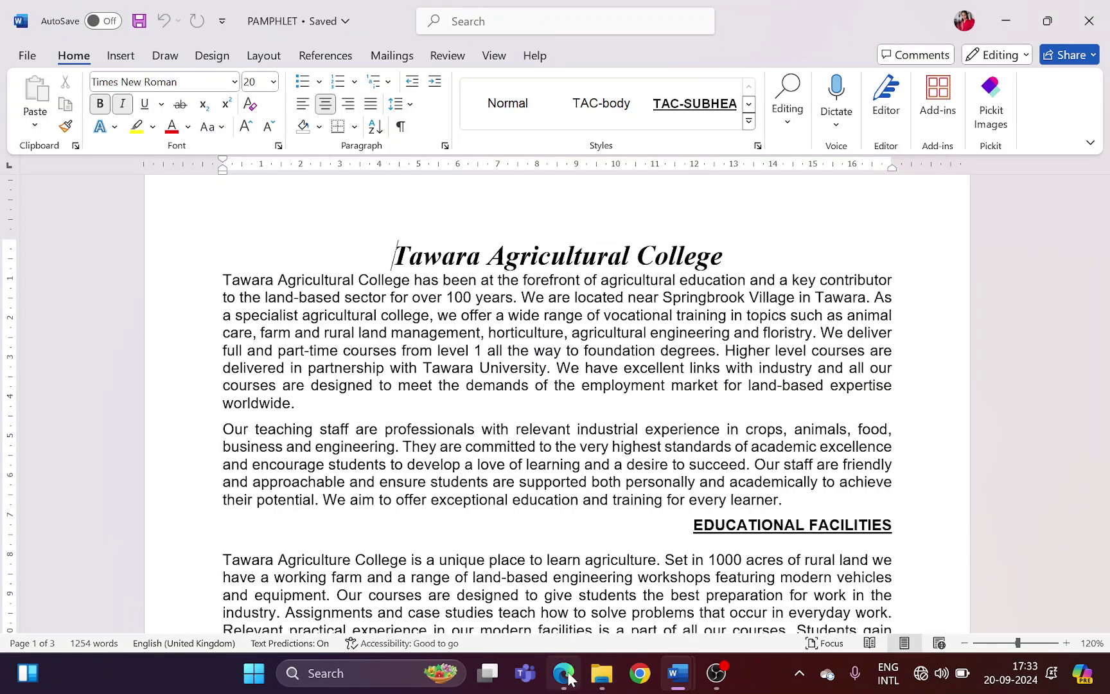
# Highlight the lines about saving in the software's format and placing file-type evidence in the Evidence Document
pyautogui.moveTo(568, 678)
pyautogui.click(528, 597)
pyautogui.scroll(-1, 299, 462)
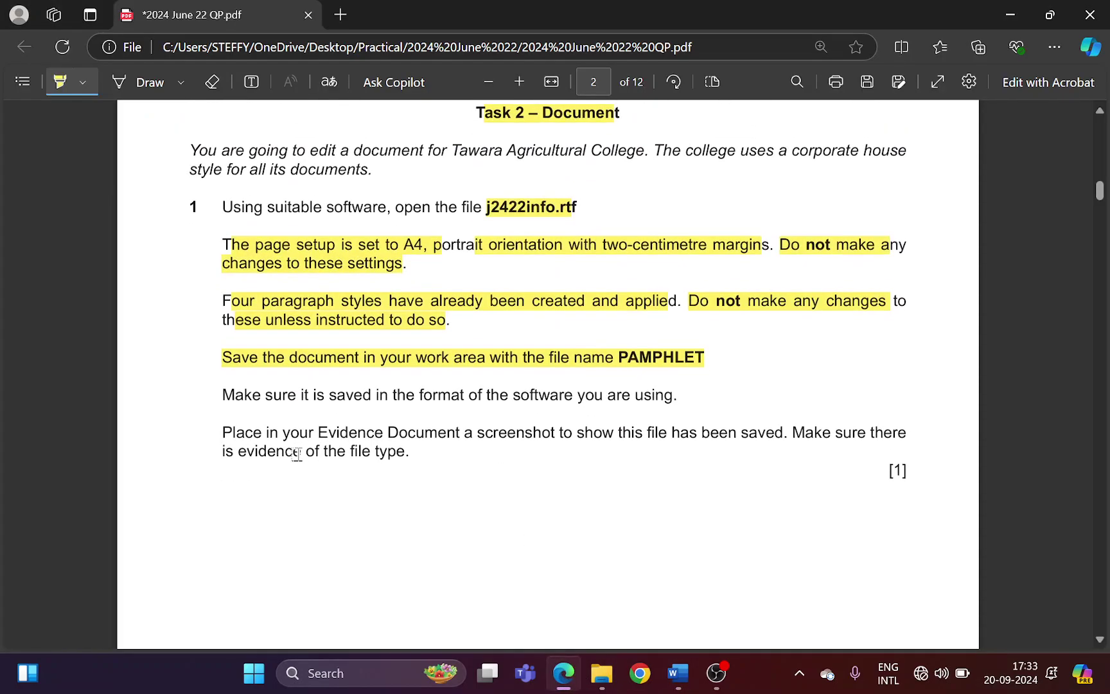
pyautogui.moveTo(421, 398); pyautogui.dragTo(658, 403)
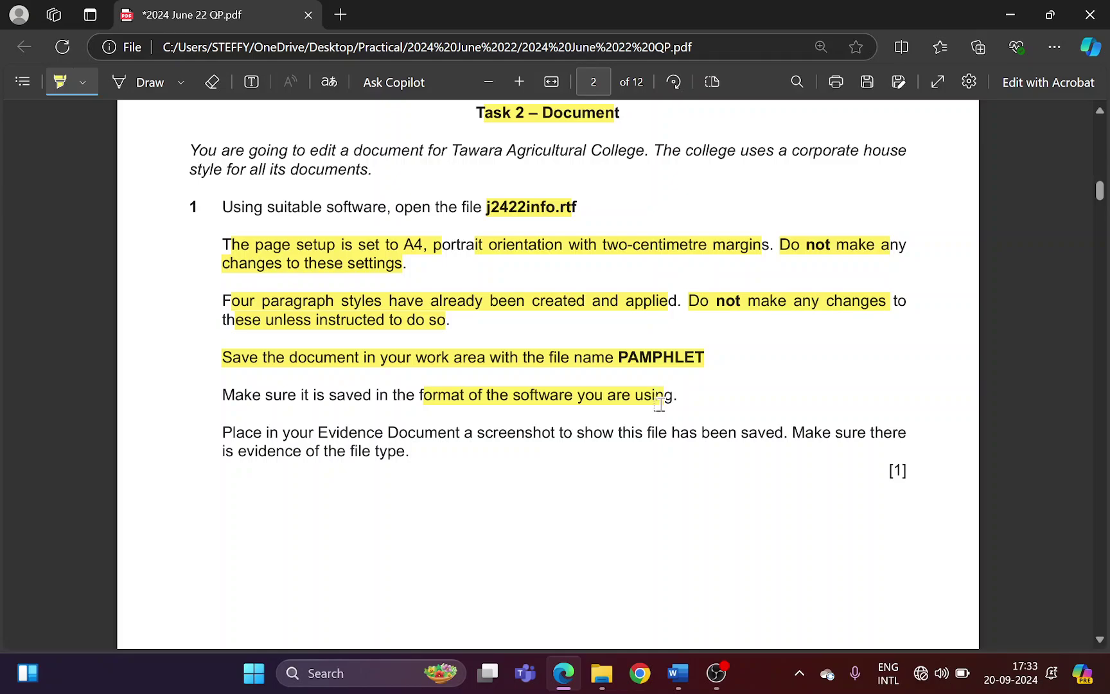
pyautogui.moveTo(272, 433); pyautogui.dragTo(769, 442)
# Highlight the file-type evidence wording, then select PAMPHLET and resize columns to show its full type
pyautogui.moveTo(247, 451); pyautogui.dragTo(406, 452)
pyautogui.click(612, 668)
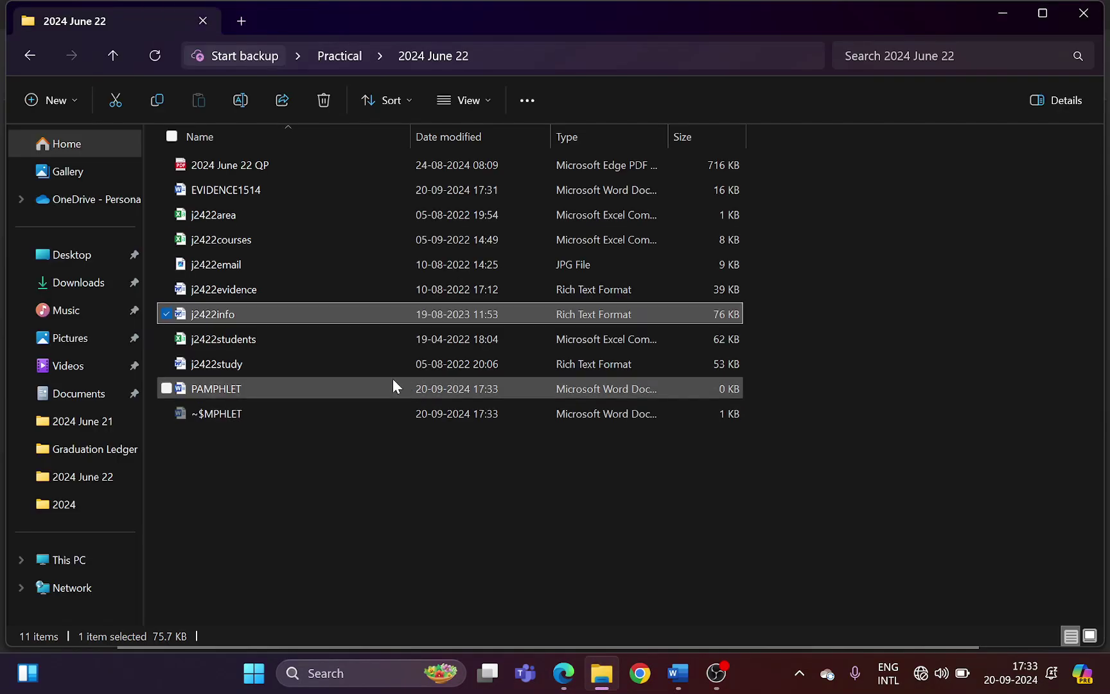
pyautogui.click(257, 388)
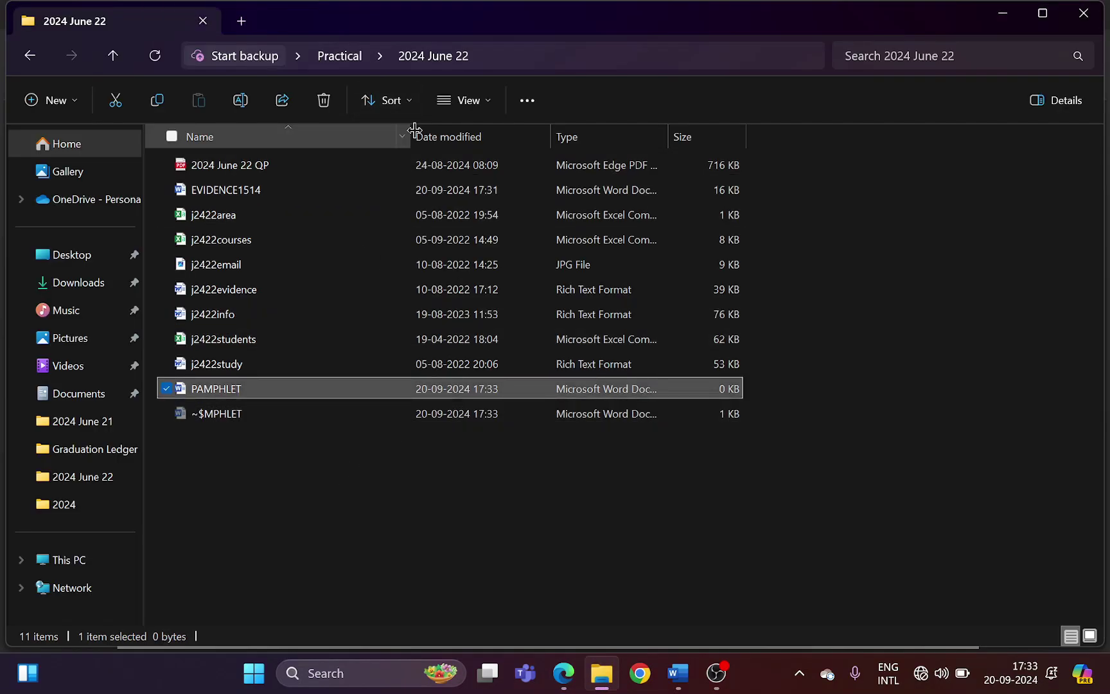
pyautogui.moveTo(410, 136); pyautogui.dragTo(302, 129)
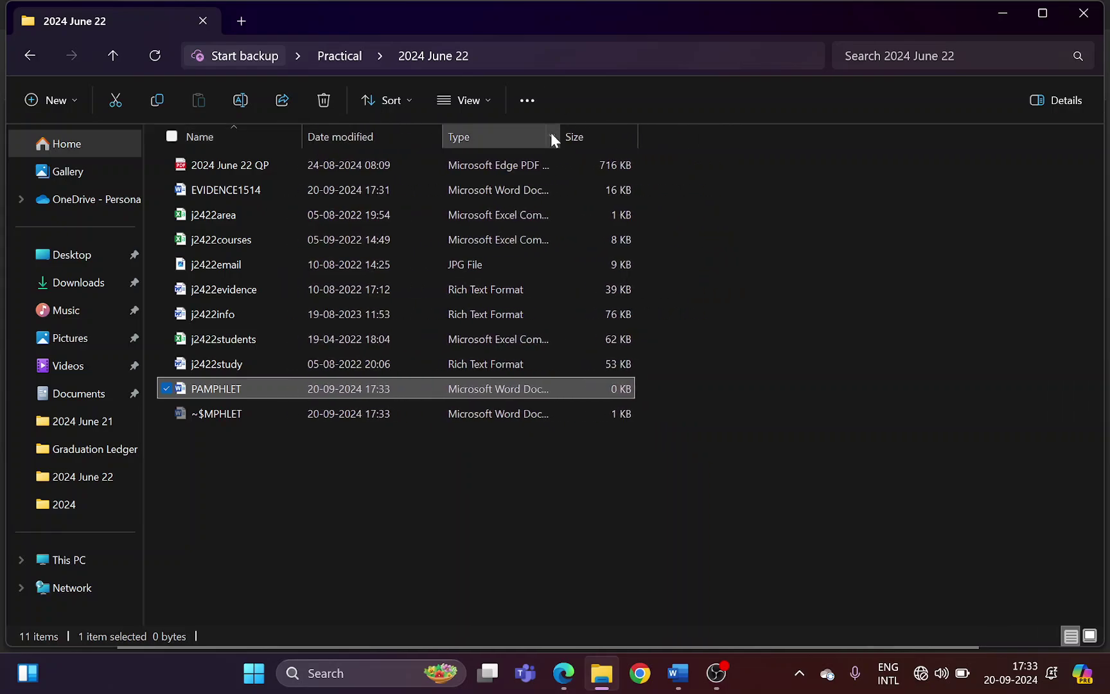
pyautogui.moveTo(561, 134); pyautogui.dragTo(629, 136)
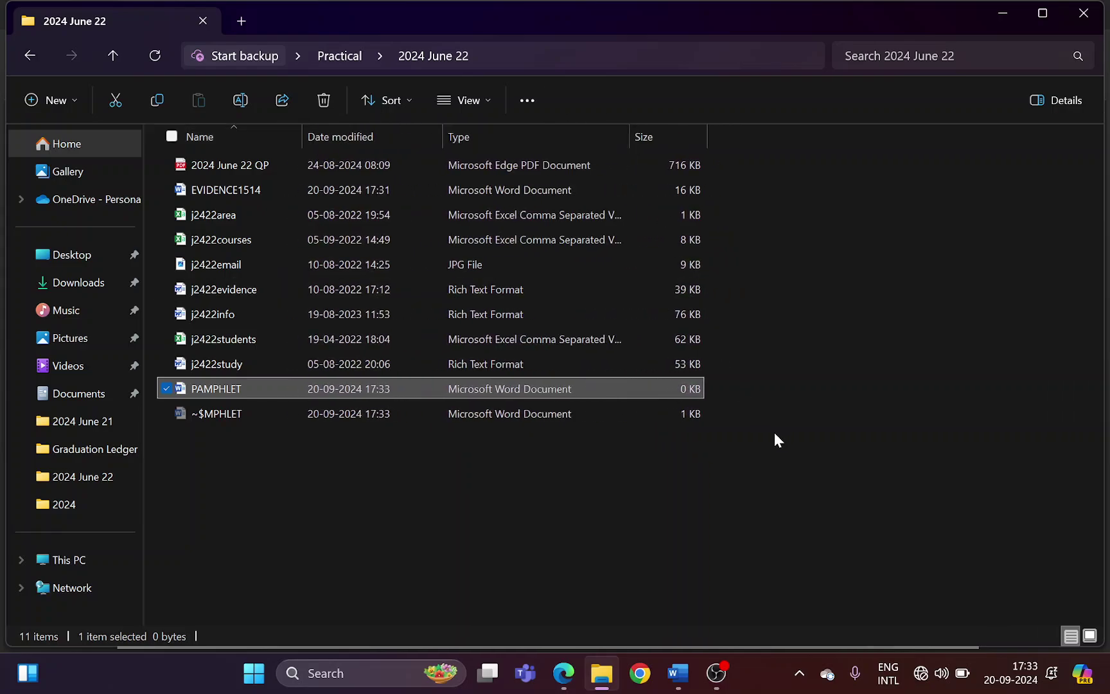
# Snip the folder listing and place the cursor under Step 1 evidence in EVIDENCE1514
pyautogui.press('super+shift+s')
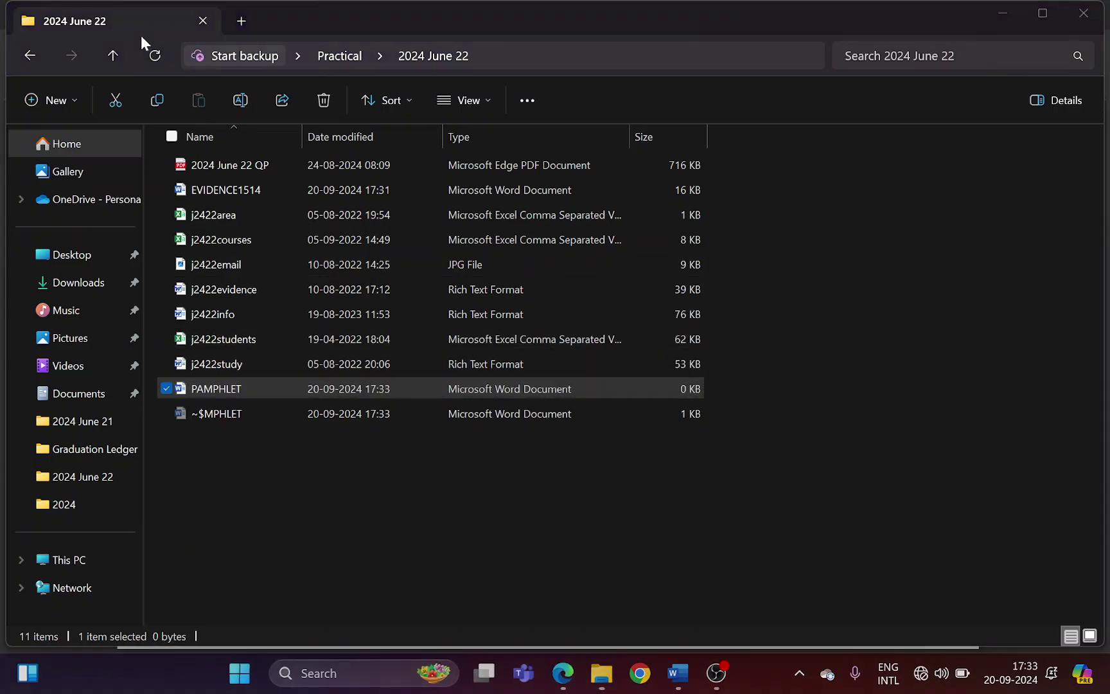
pyautogui.moveTo(139, 28); pyautogui.dragTo(728, 426)
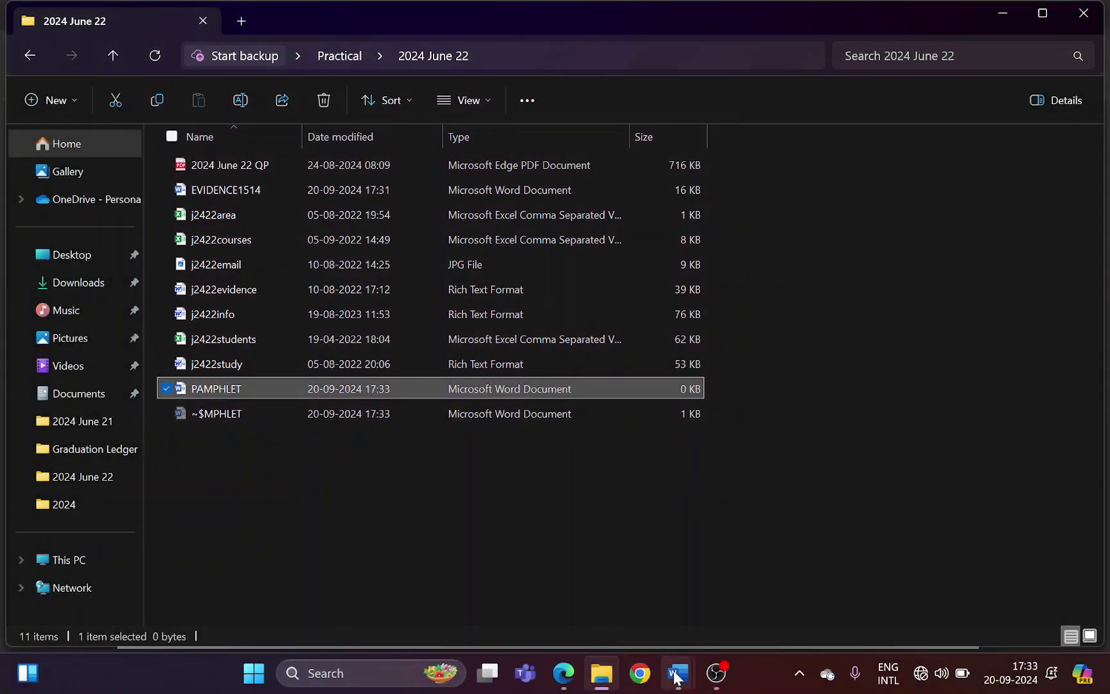
pyautogui.moveTo(677, 673)
pyautogui.click(617, 607)
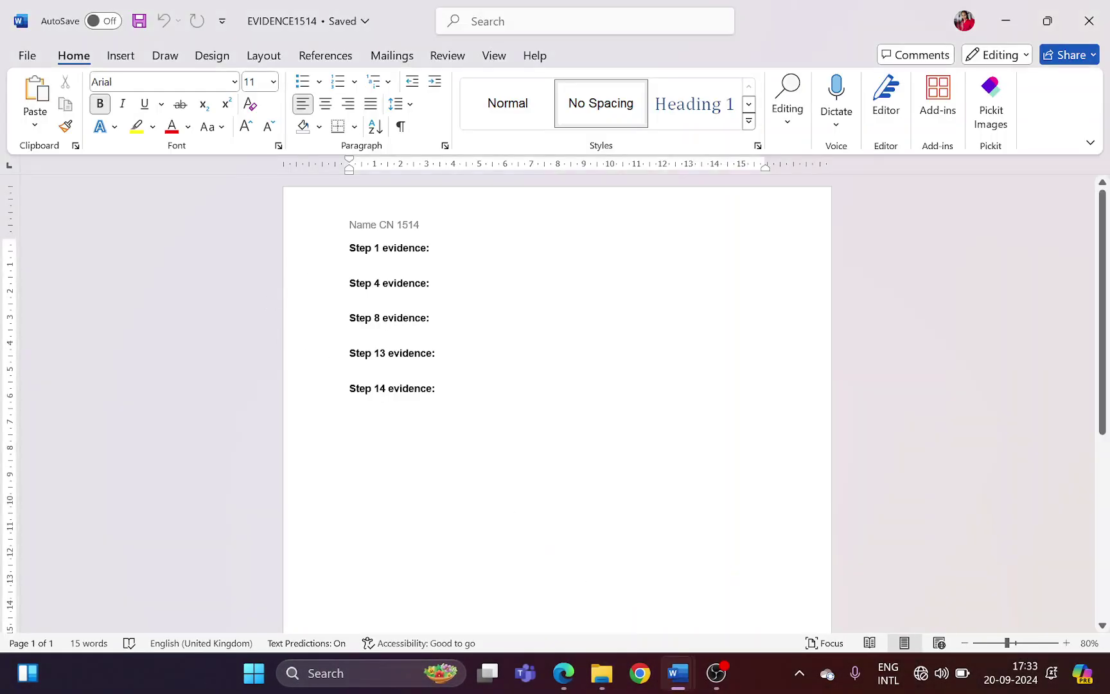
pyautogui.click(350, 260)
# Paste the folder screenshot under Step 1 evidence and bring PAMPHLET forward
pyautogui.hotkey('ctrl', 'v')
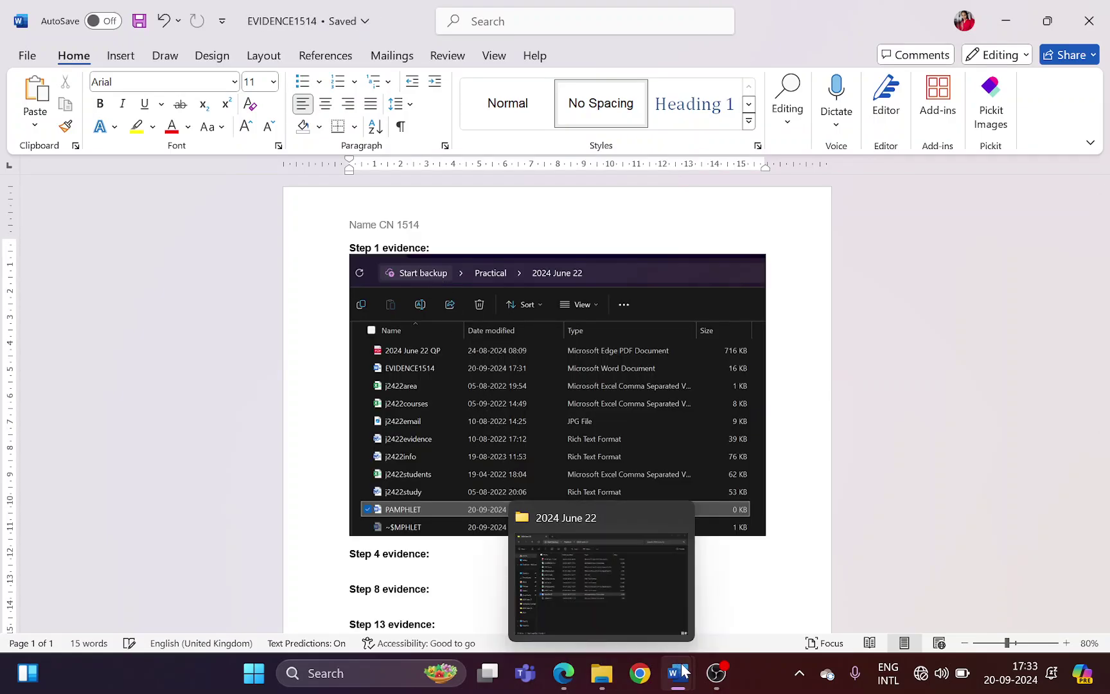
pyautogui.moveTo(703, 653)
pyautogui.click(767, 565)
# Highlight task 2's right-aligned header instruction in the question paper
pyautogui.hotkey('alt', 'Tab')
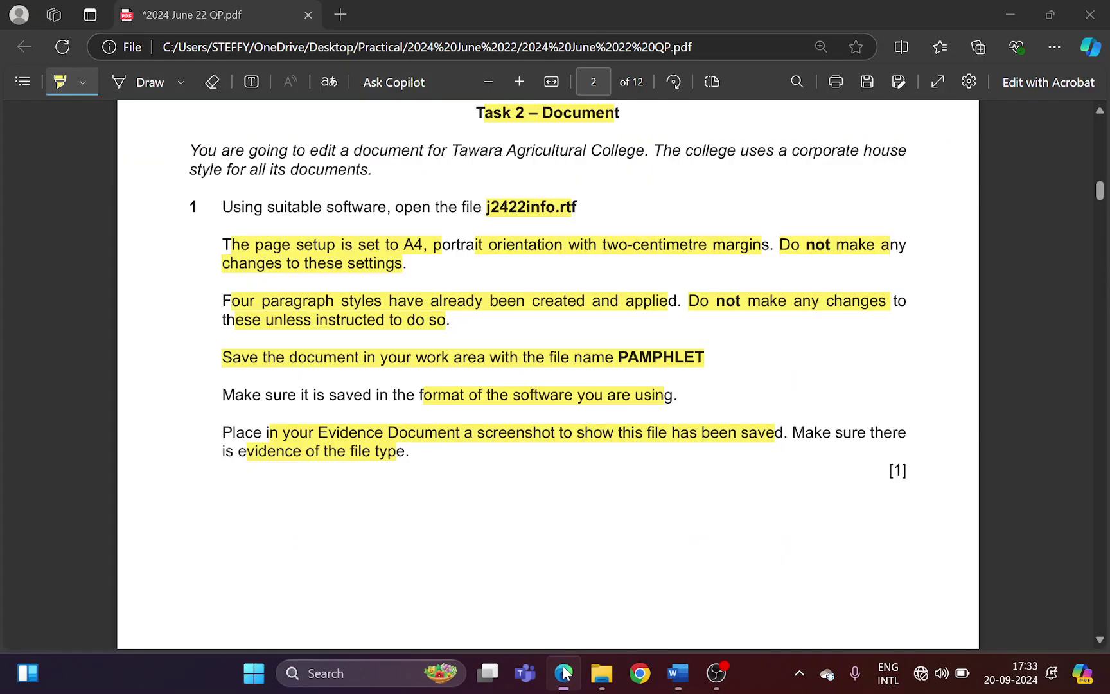
pyautogui.scroll(-6, 398, 419)
pyautogui.scroll(-2, 399, 419)
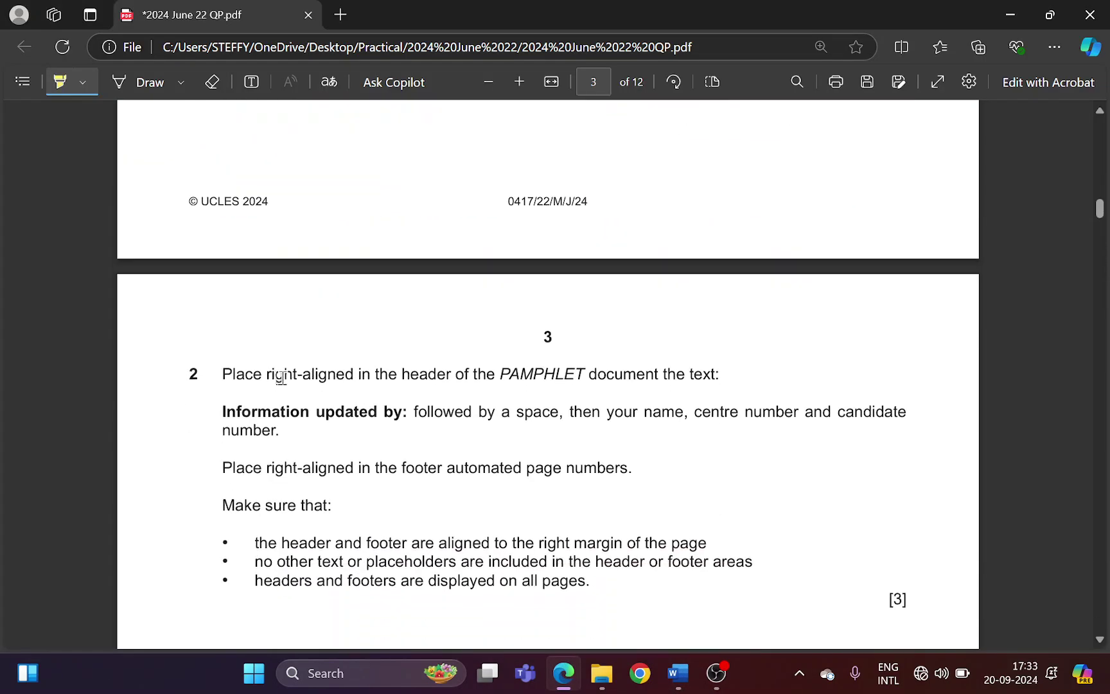
pyautogui.moveTo(264, 374); pyautogui.dragTo(708, 374)
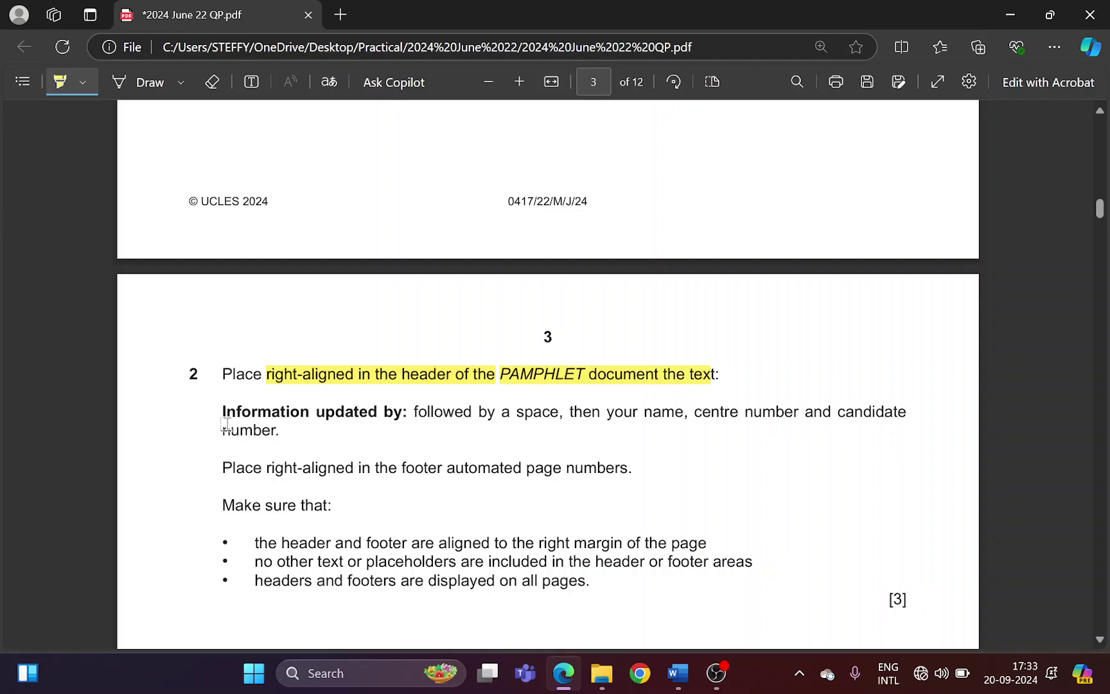
pyautogui.hotkey('alt', 'Tab')
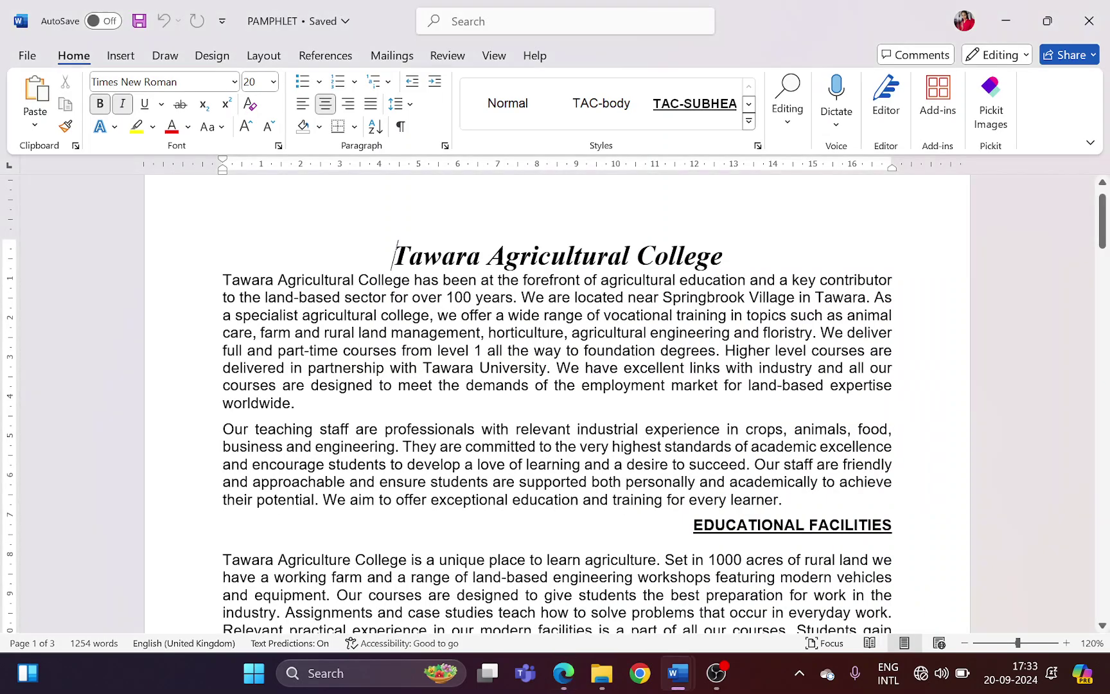
# Insert a blank three-column header reading 'Information update by:' with the candidate's name and number
pyautogui.click(120, 55)
pyautogui.click(671, 81)
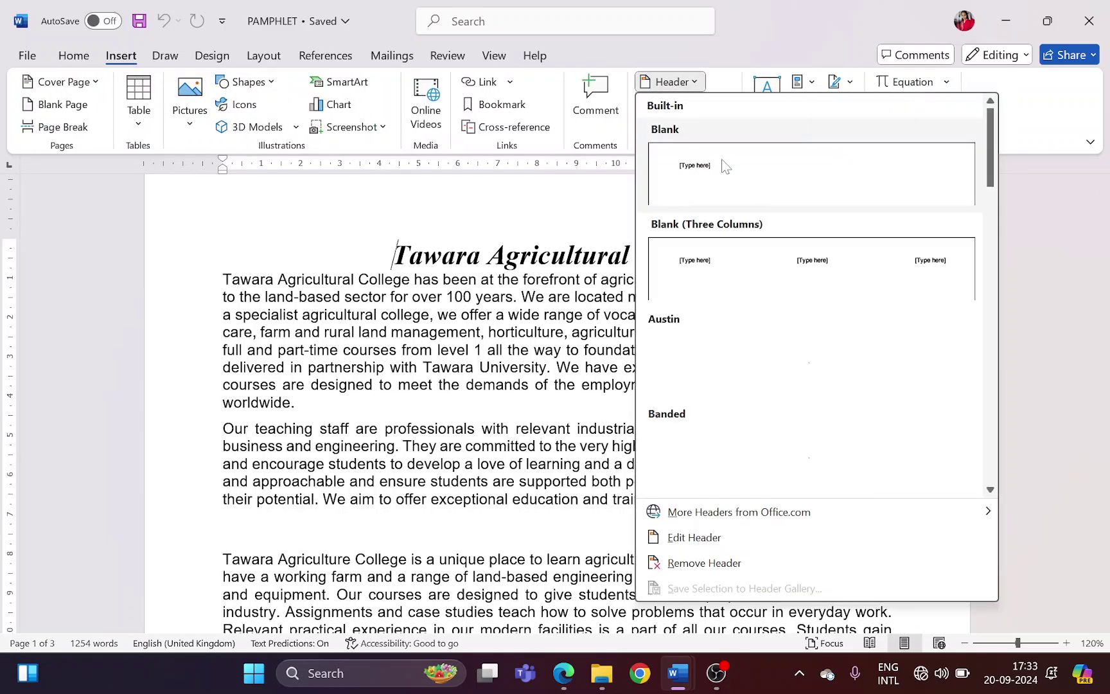
pyautogui.click(750, 277)
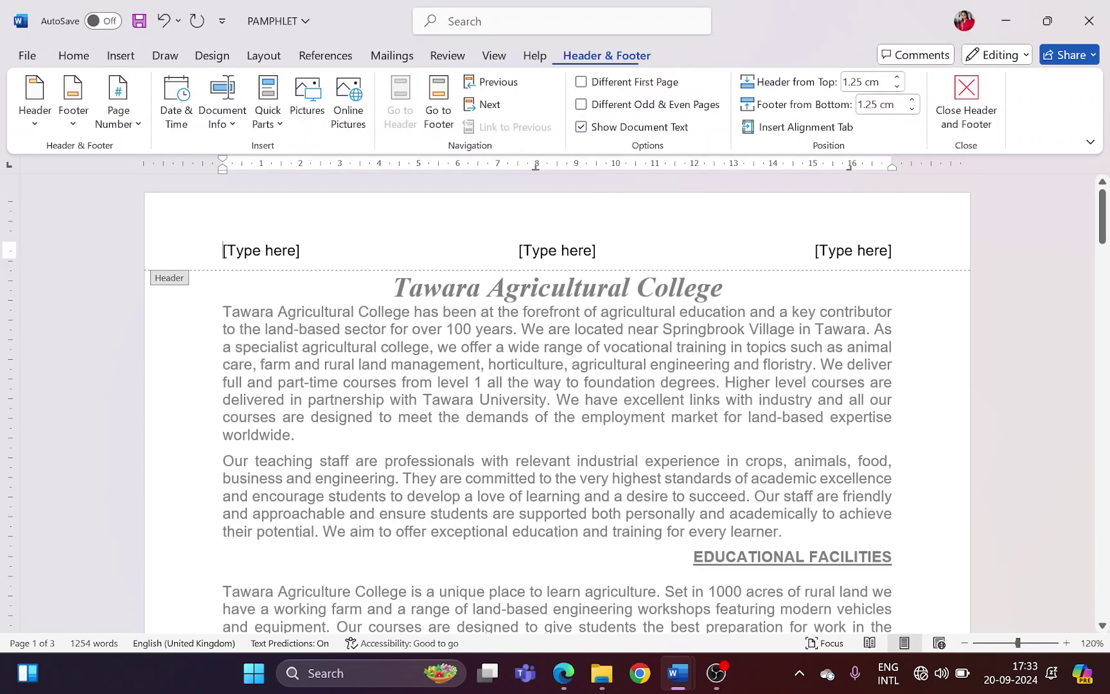
pyautogui.hotkey('alt', 'Tab')
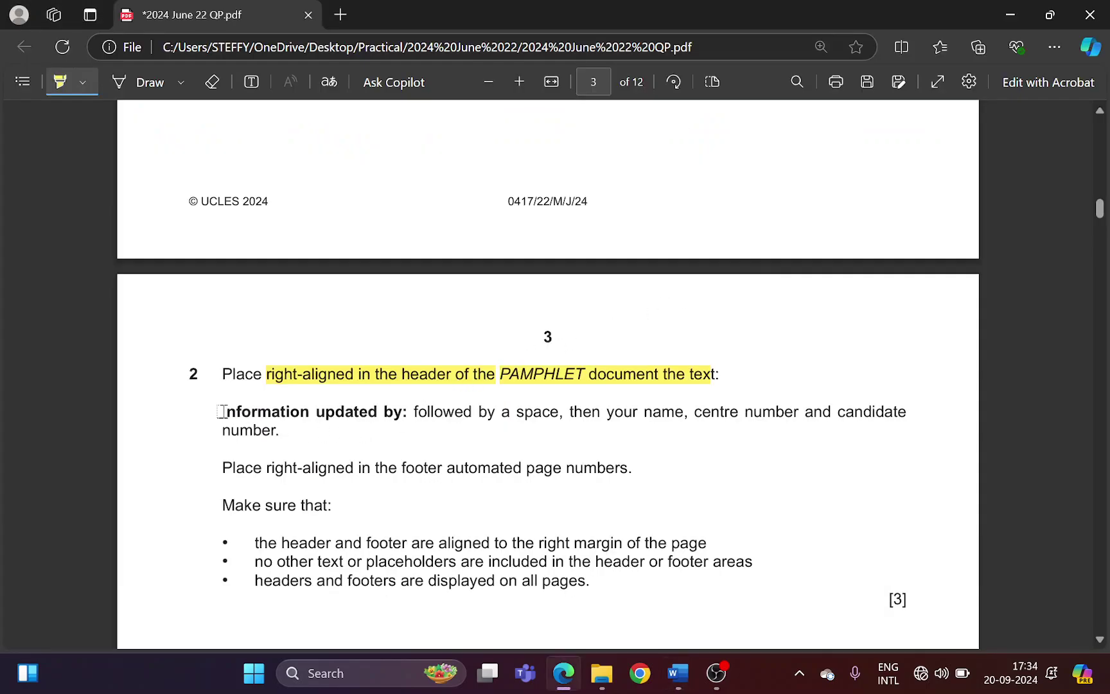
pyautogui.moveTo(221, 411); pyautogui.dragTo(398, 412)
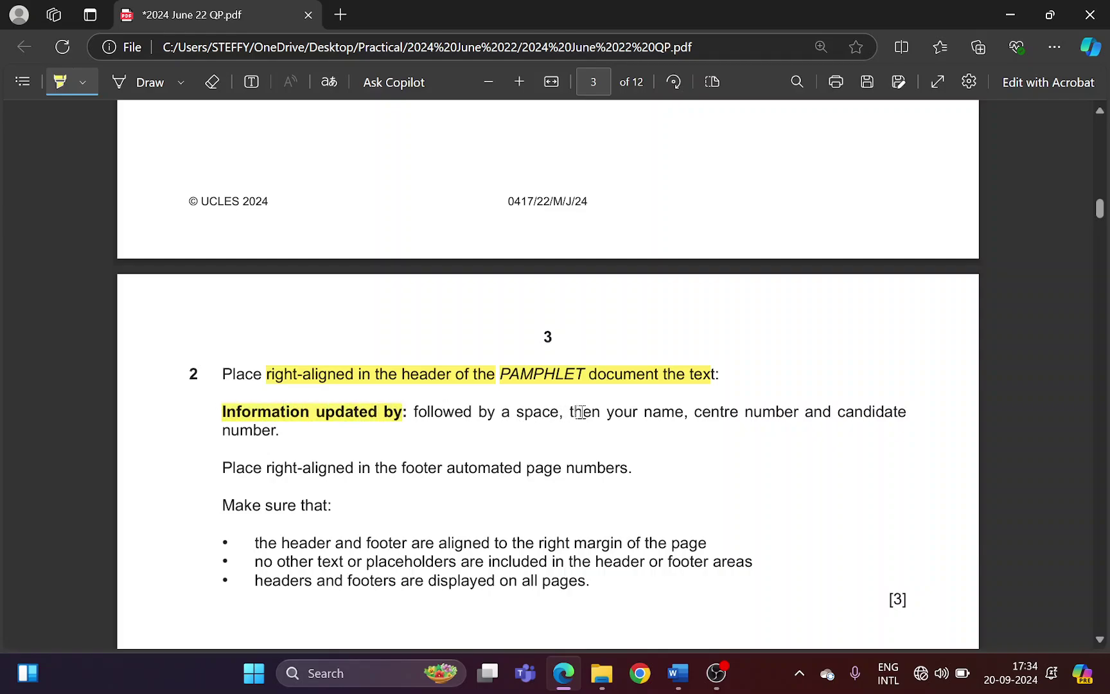
pyautogui.moveTo(577, 411); pyautogui.dragTo(930, 409)
pyautogui.hotkey('alt', 'Tab')
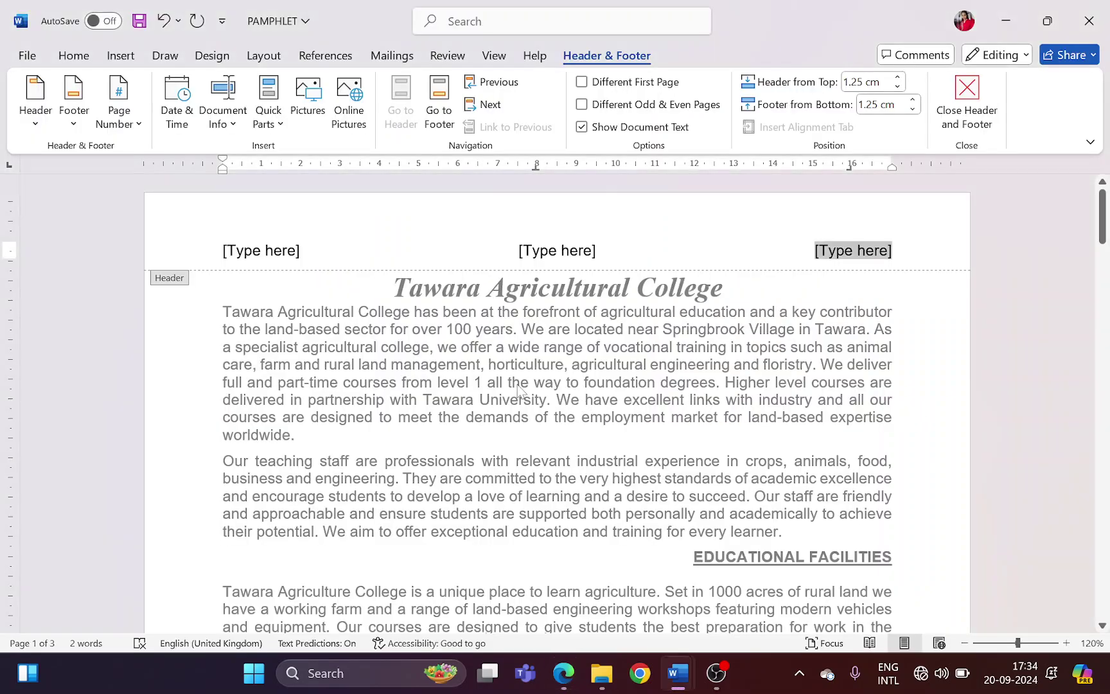
pyautogui.write('Informat')
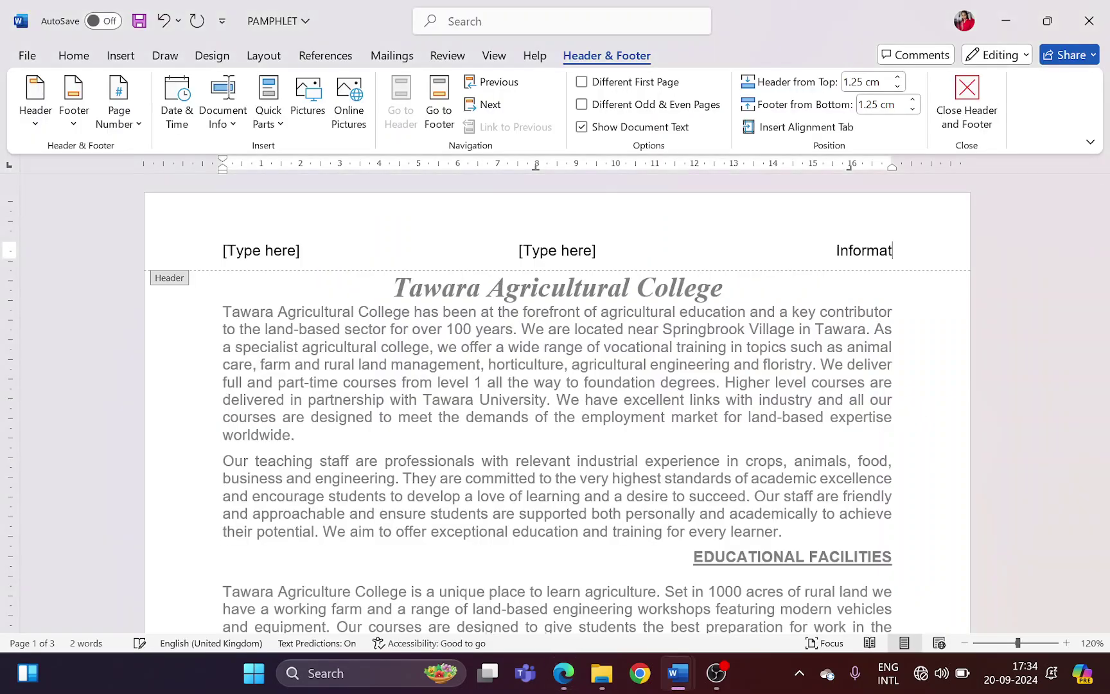
pyautogui.write('ion update ')
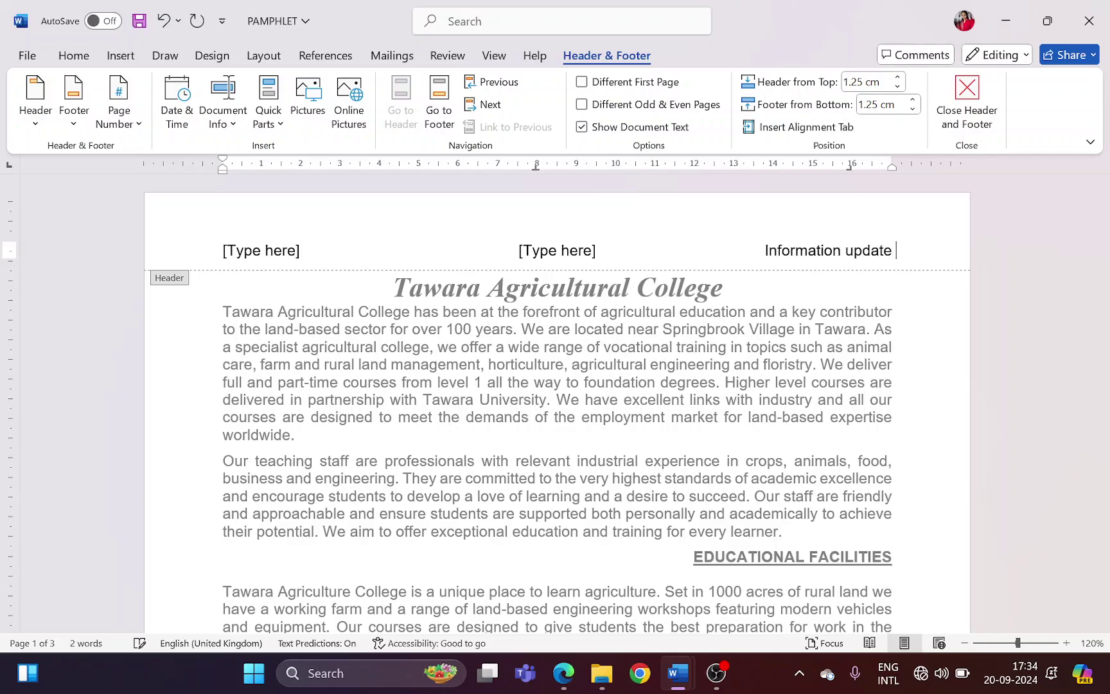
pyautogui.write('by: ')
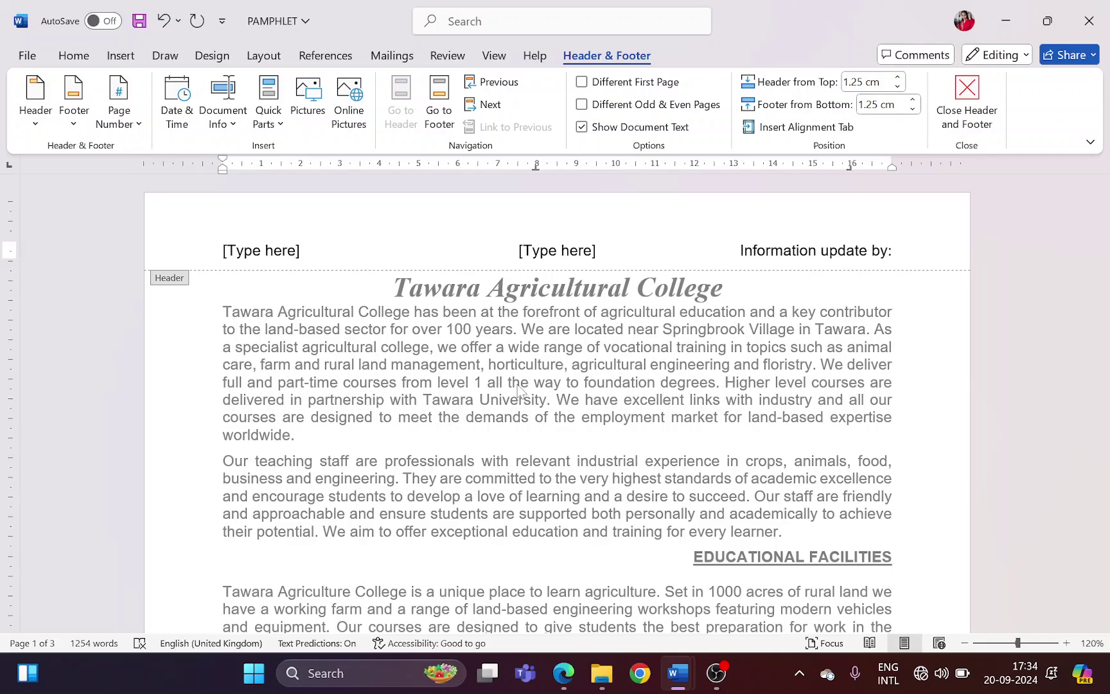
pyautogui.write('Nam')
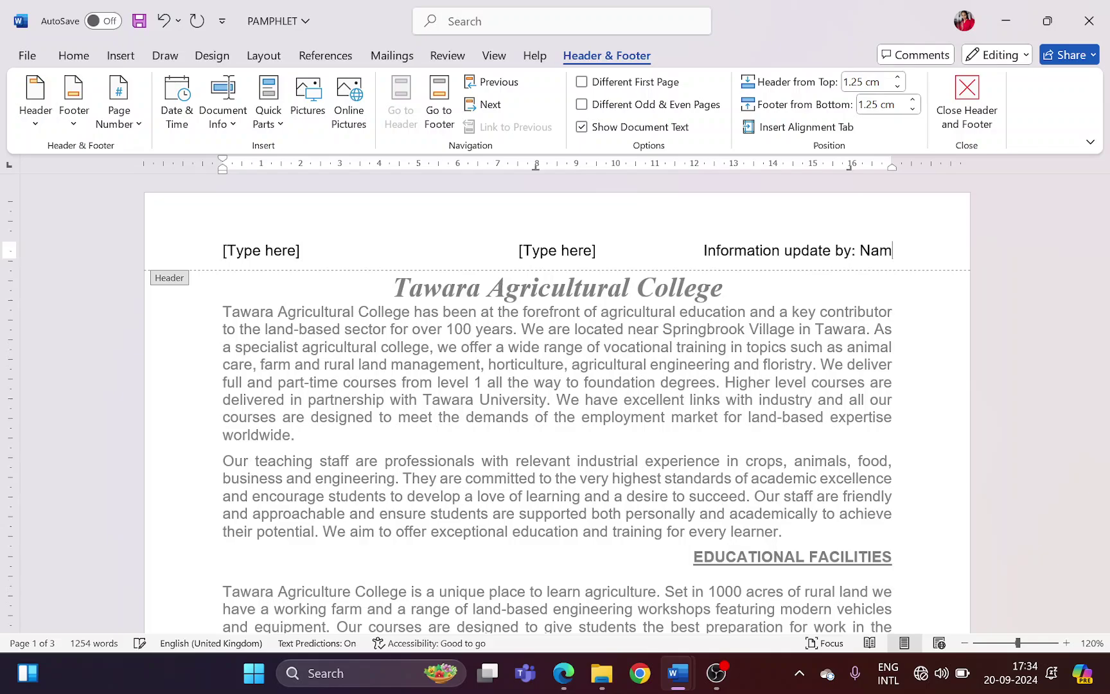
pyautogui.write('e CN 1514')
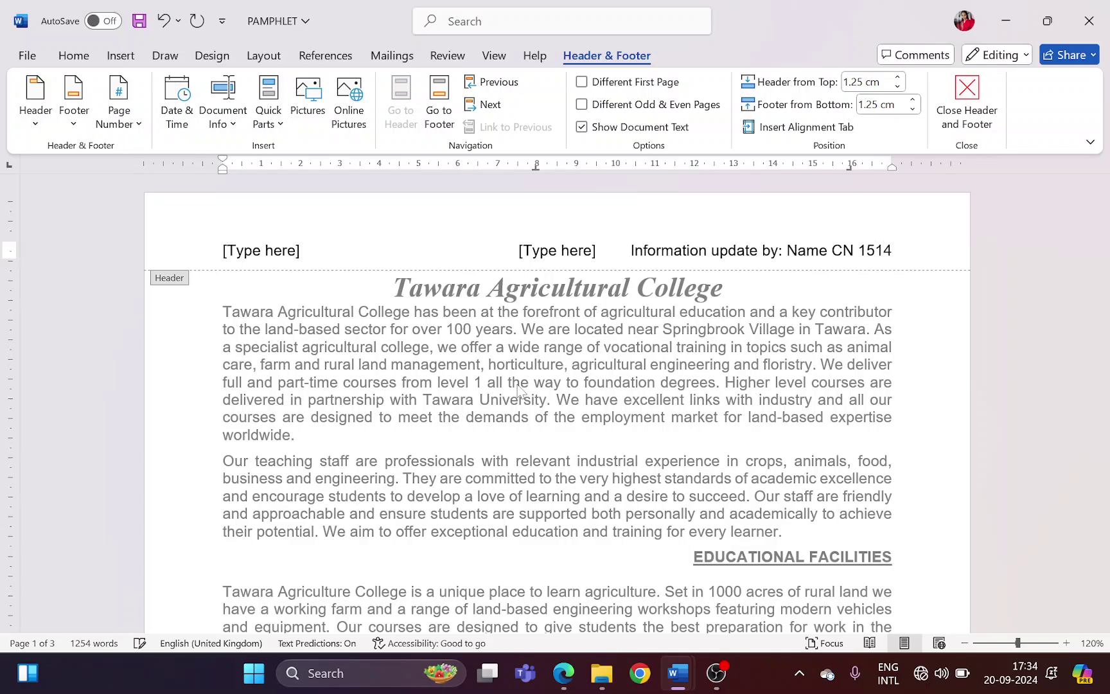
# Delete the middle and left header placeholders, then highlight the footer page-number instruction
pyautogui.hotkey('alt', 'Tab')
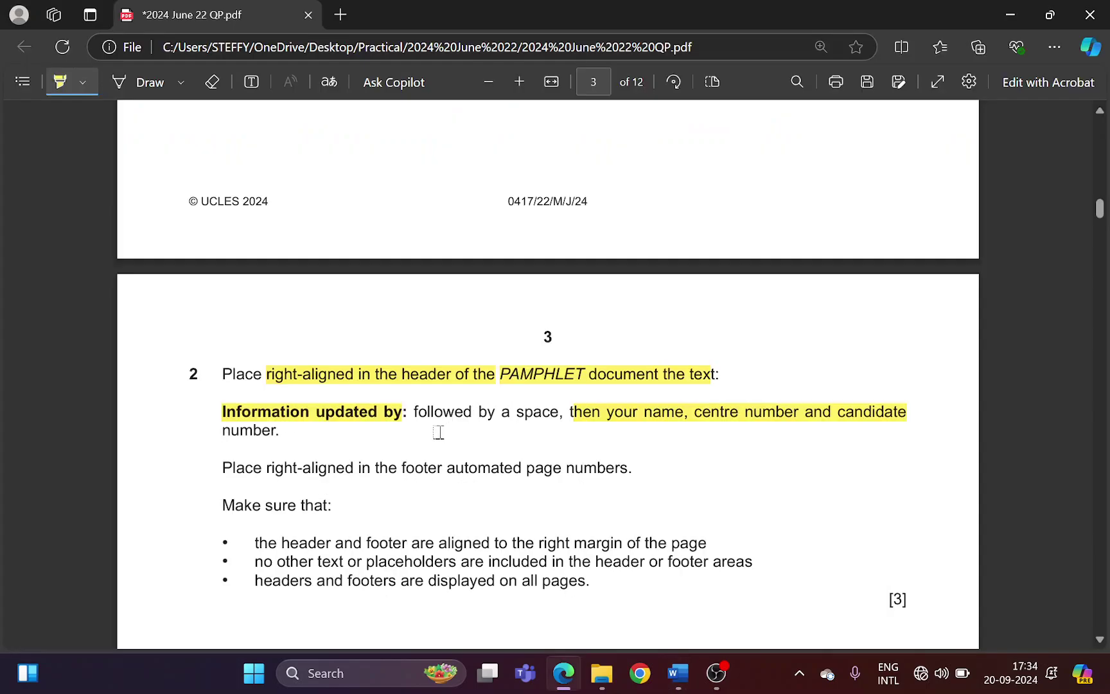
pyautogui.scroll(-1, 439, 433)
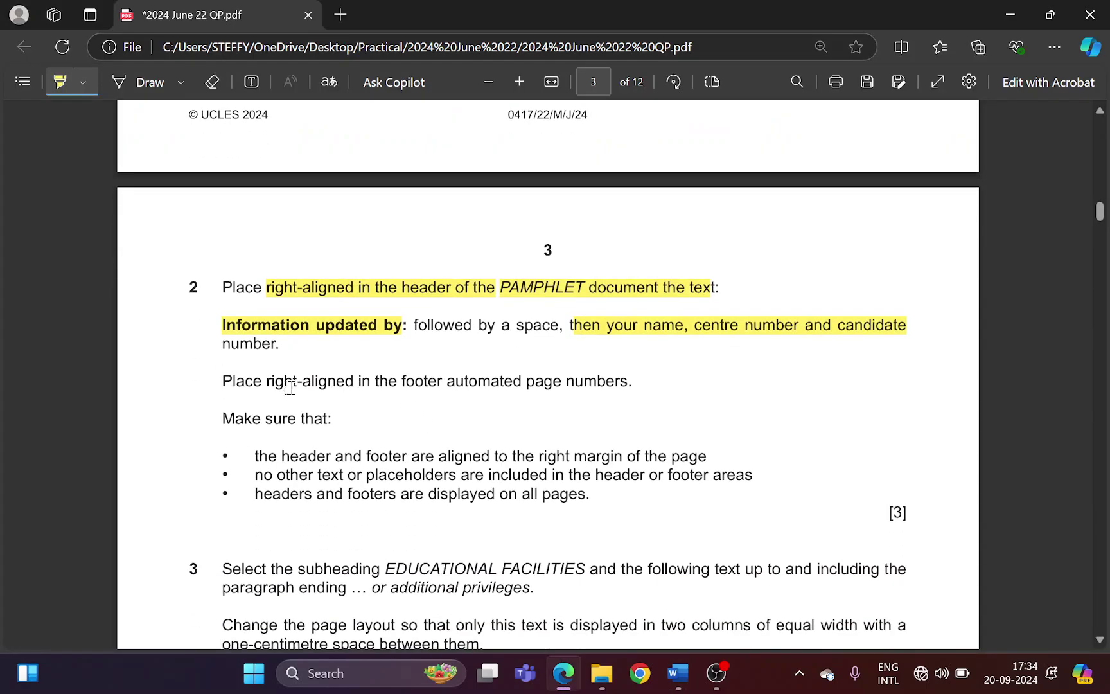
pyautogui.hotkey('alt', 'Tab')
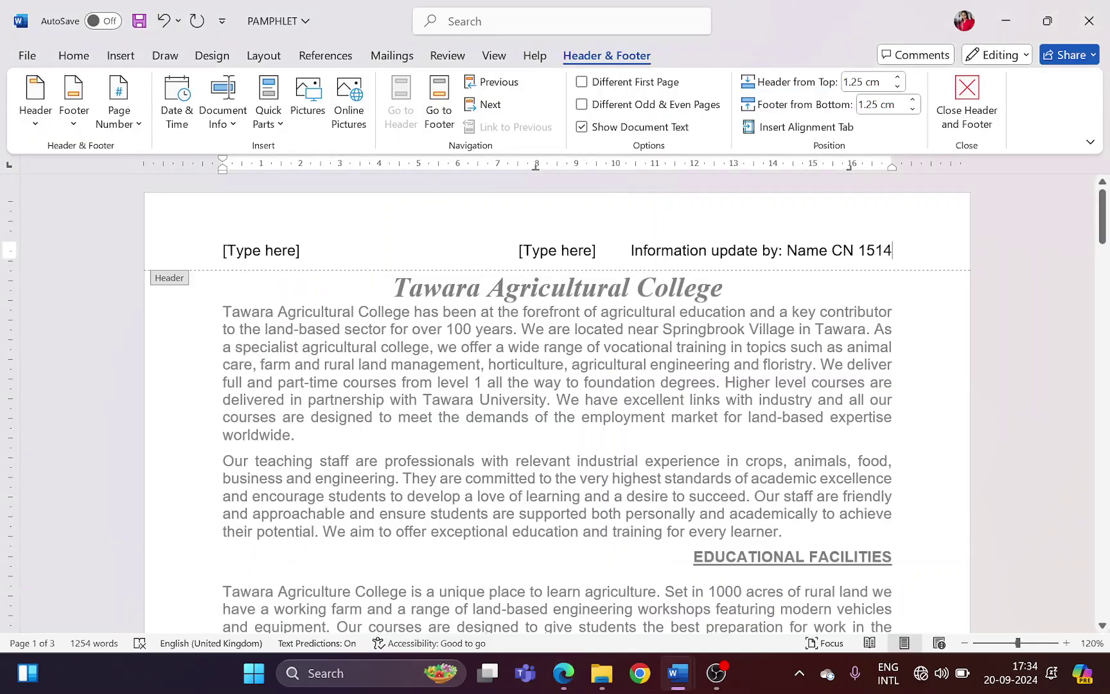
pyautogui.click(557, 250)
pyautogui.press('Delete')
pyautogui.click(260, 251)
pyautogui.press('Delete')
pyautogui.hotkey('alt', 'Tab')
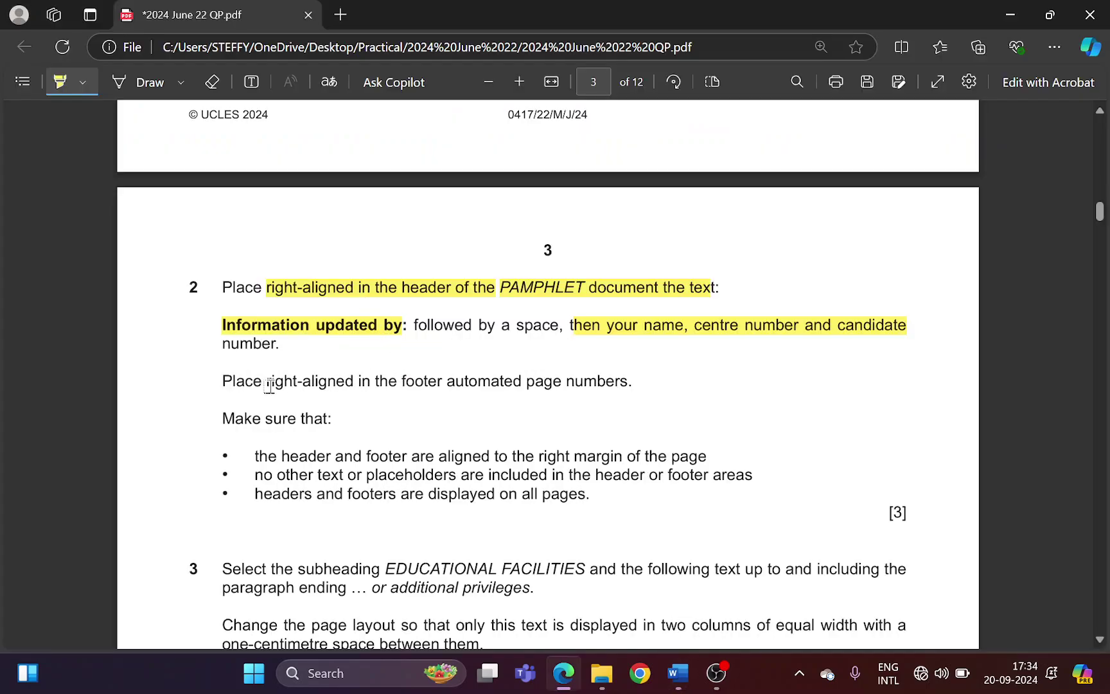
pyautogui.moveTo(225, 381); pyautogui.dragTo(626, 379)
# Insert a three-column footer with a plain page number on the right, removing other placeholders
pyautogui.hotkey('alt', 'Tab')
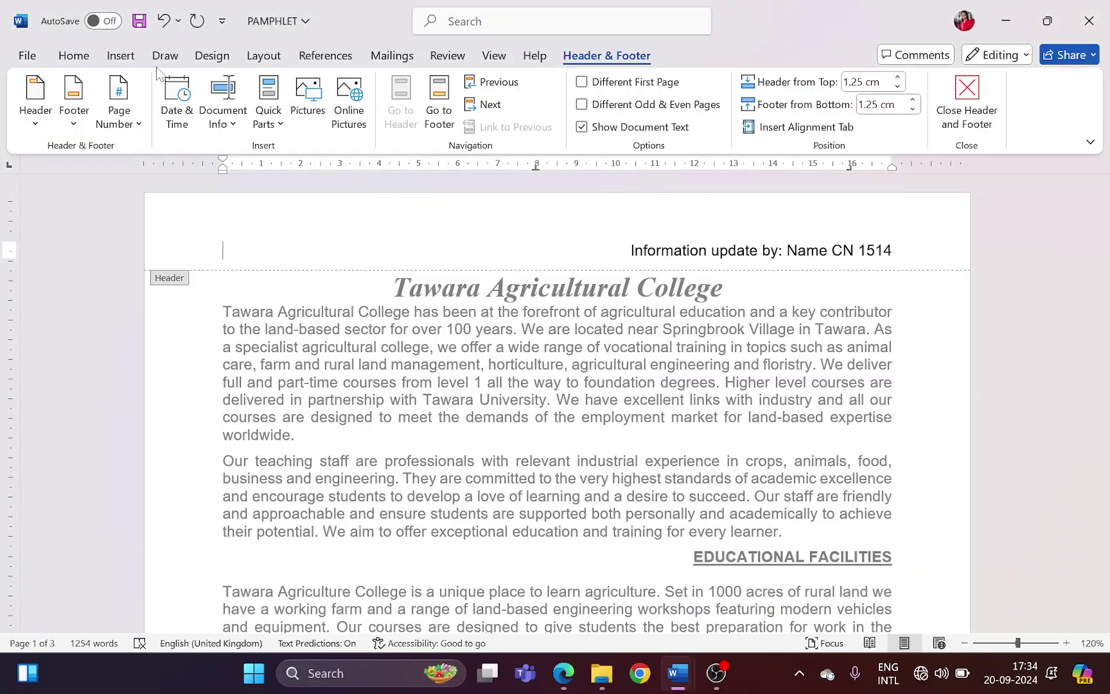
pyautogui.click(74, 103)
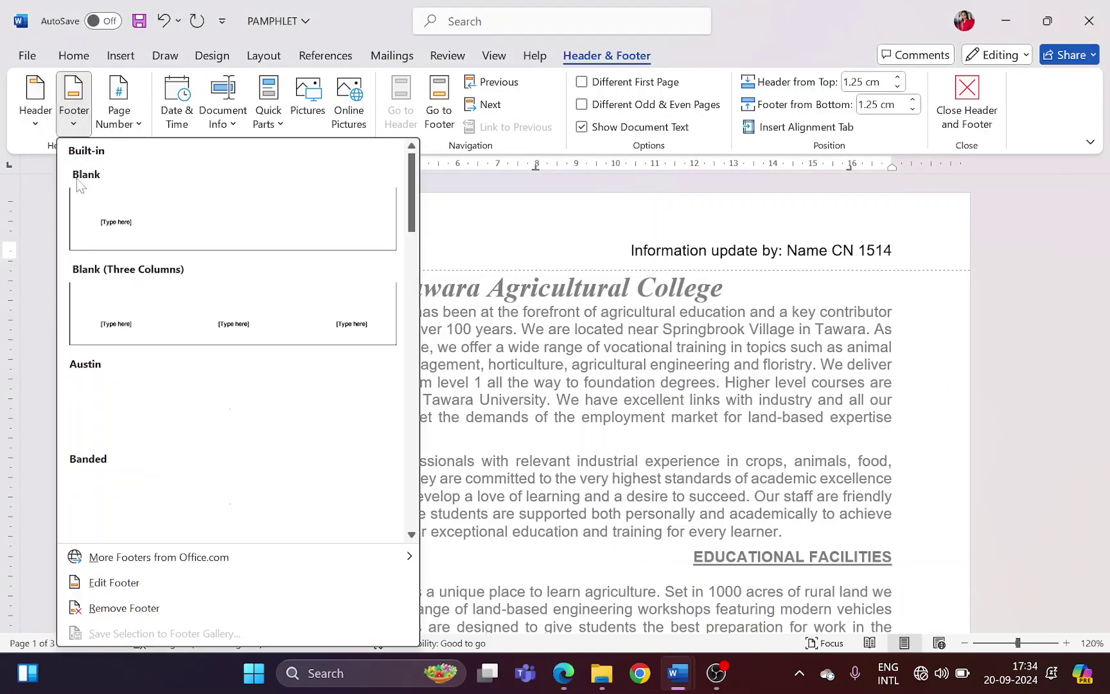
pyautogui.click(128, 321)
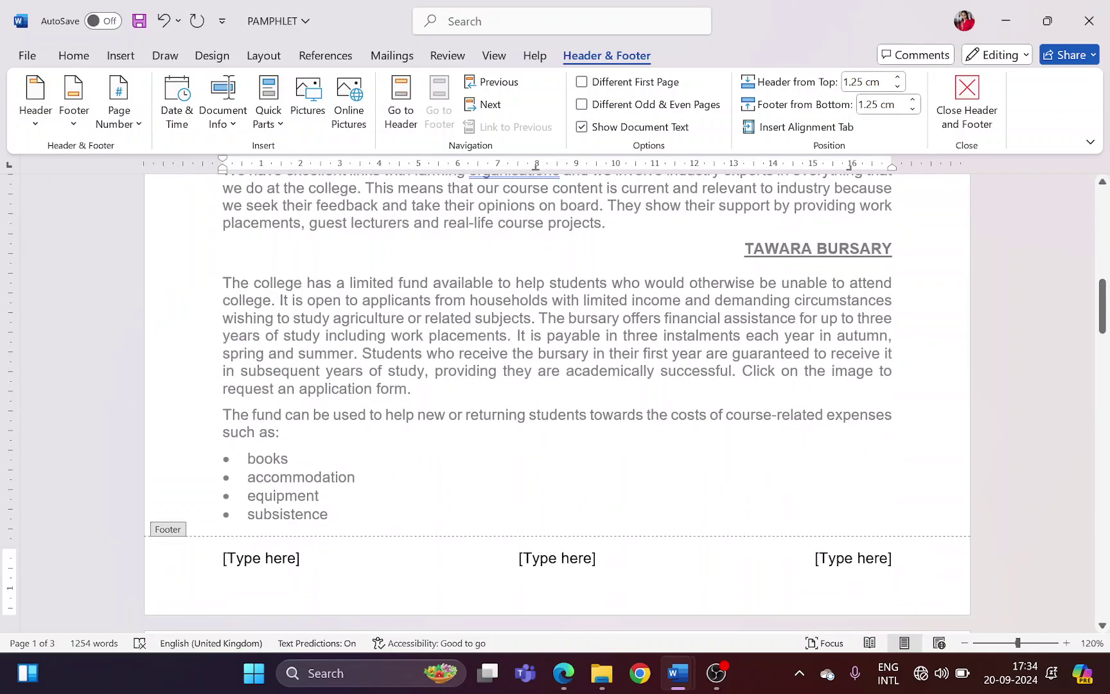
pyautogui.click(853, 558)
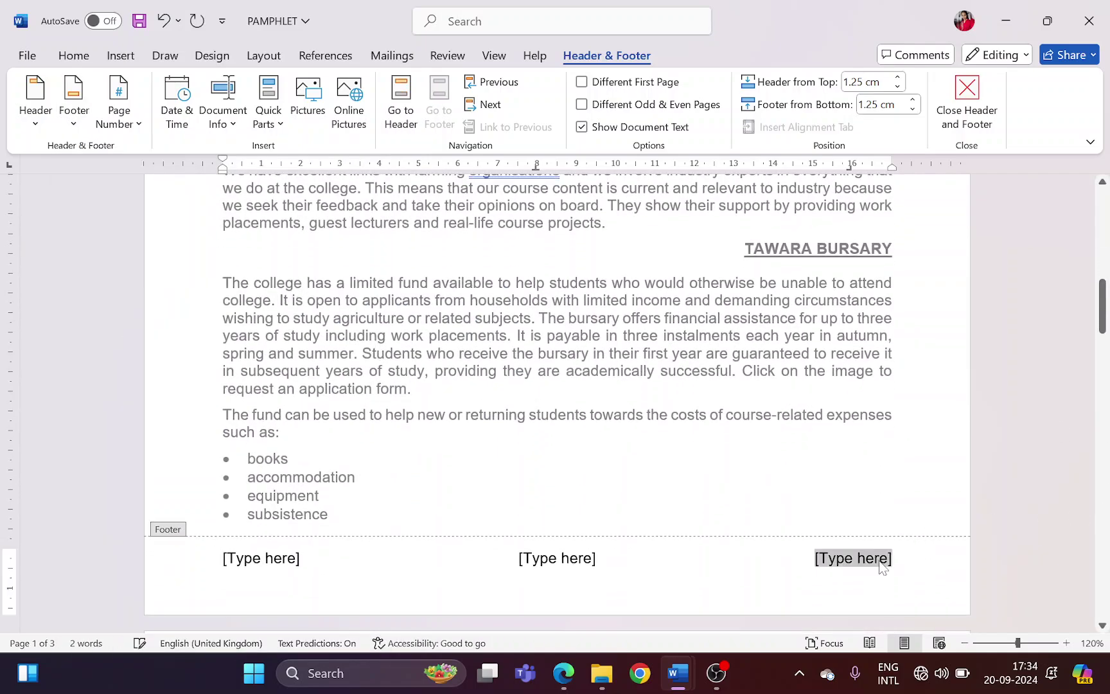
pyautogui.click(134, 129)
pyautogui.moveTo(203, 236)
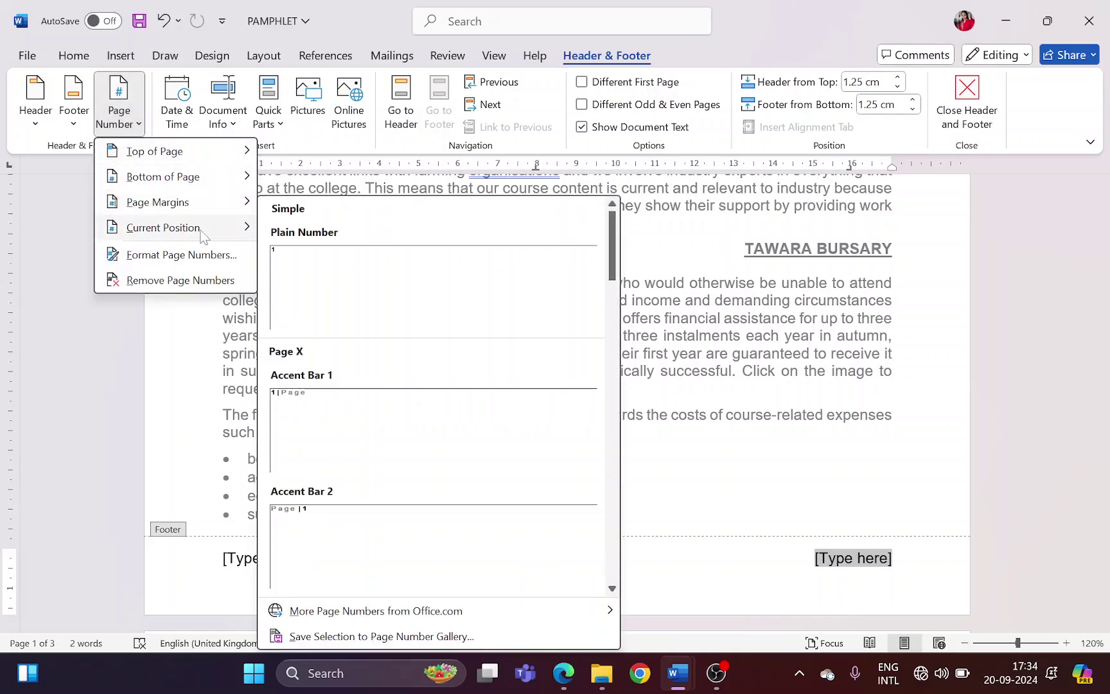
pyautogui.click(343, 285)
pyautogui.click(543, 564)
pyautogui.press('BackSpace')
pyautogui.press('BackSpace')
pyautogui.press('BackSpace')
pyautogui.press('BackSpace')
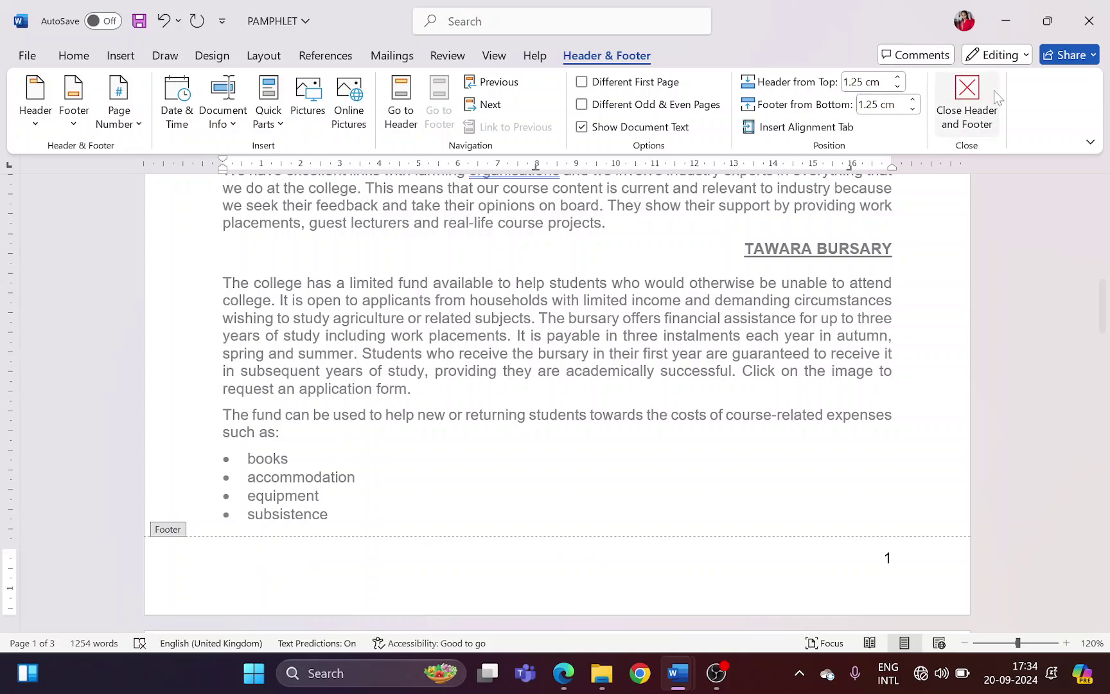
pyautogui.click(967, 103)
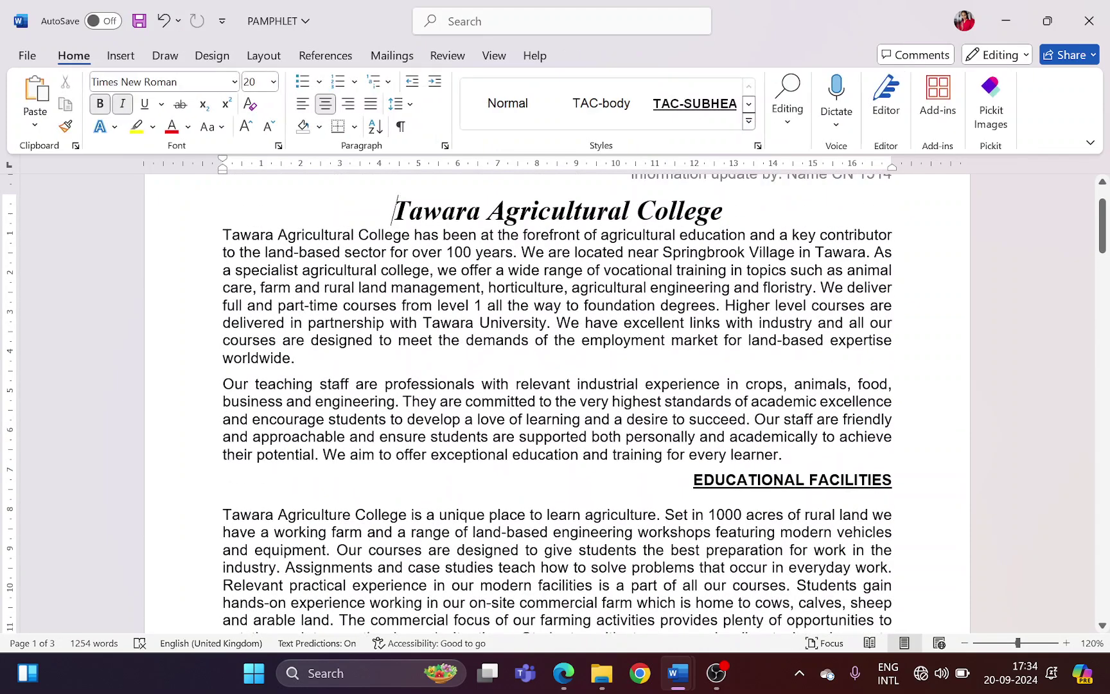
# Save the pamphlet and highlight question 2's three header-and-footer checklist bullets in Edge
pyautogui.hotkey('ctrl', 's')
pyautogui.hotkey('alt', 'Tab')
pyautogui.scroll(-4, 343, 319)
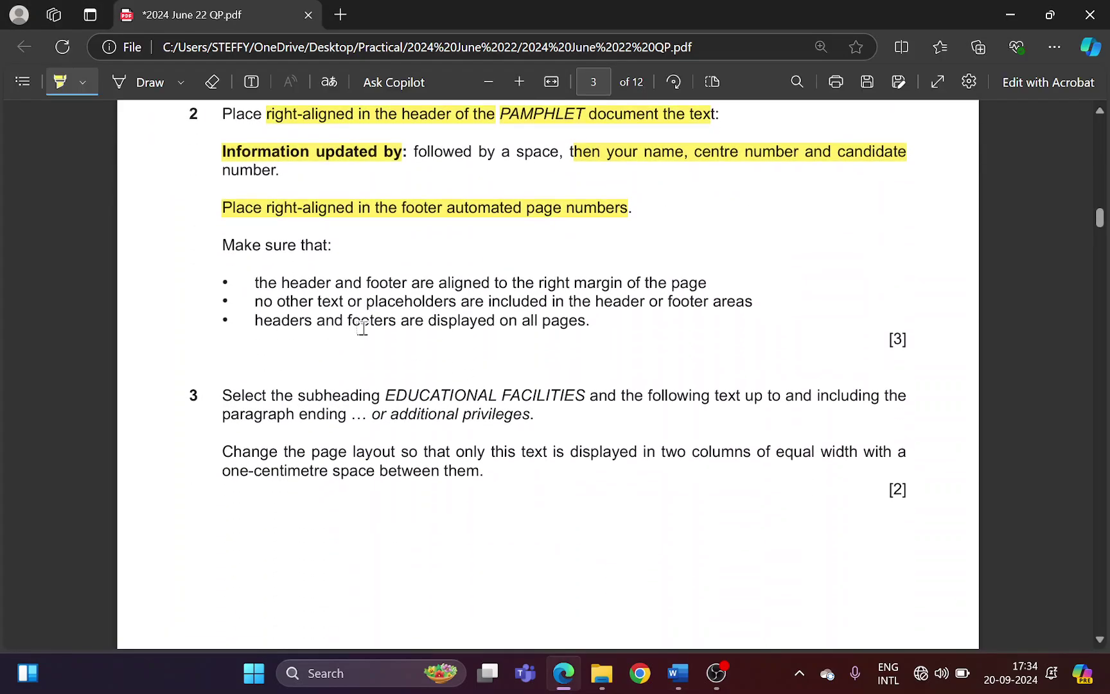
pyautogui.moveTo(256, 283)
pyautogui.mouseDown()
pyautogui.moveTo(359, 283)
pyautogui.moveTo(595, 319)
pyautogui.mouseUp()
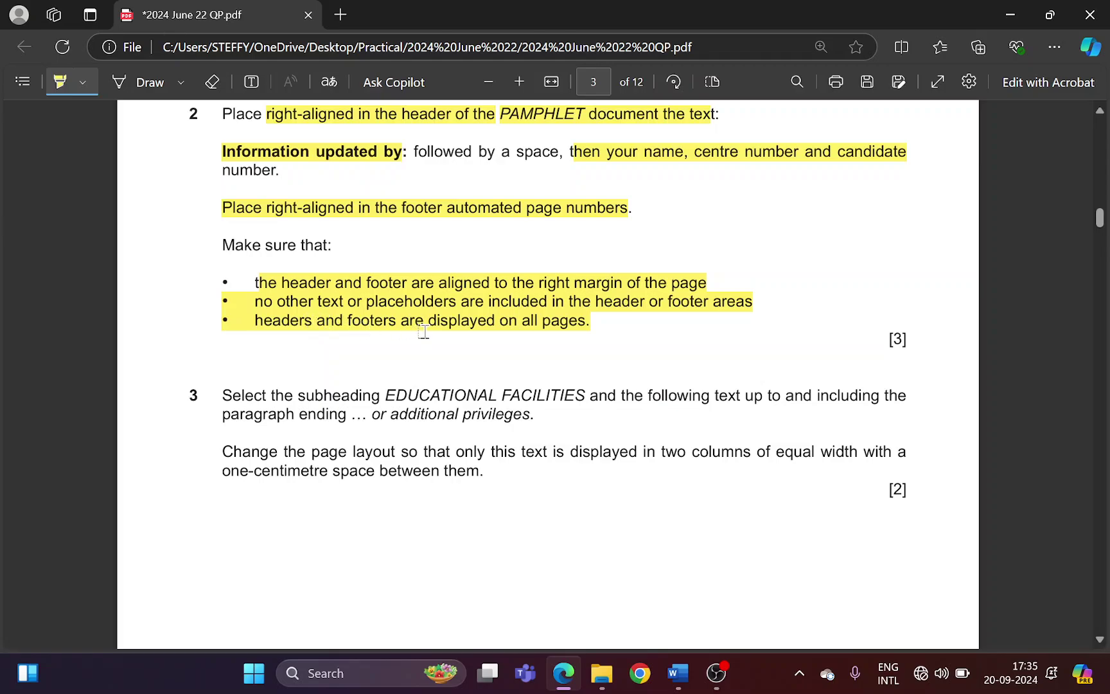
# Scroll through the pamphlet's pages in Word to recheck them
pyautogui.hotkey('alt', 'Tab')
pyautogui.scroll(2, 557, 404)
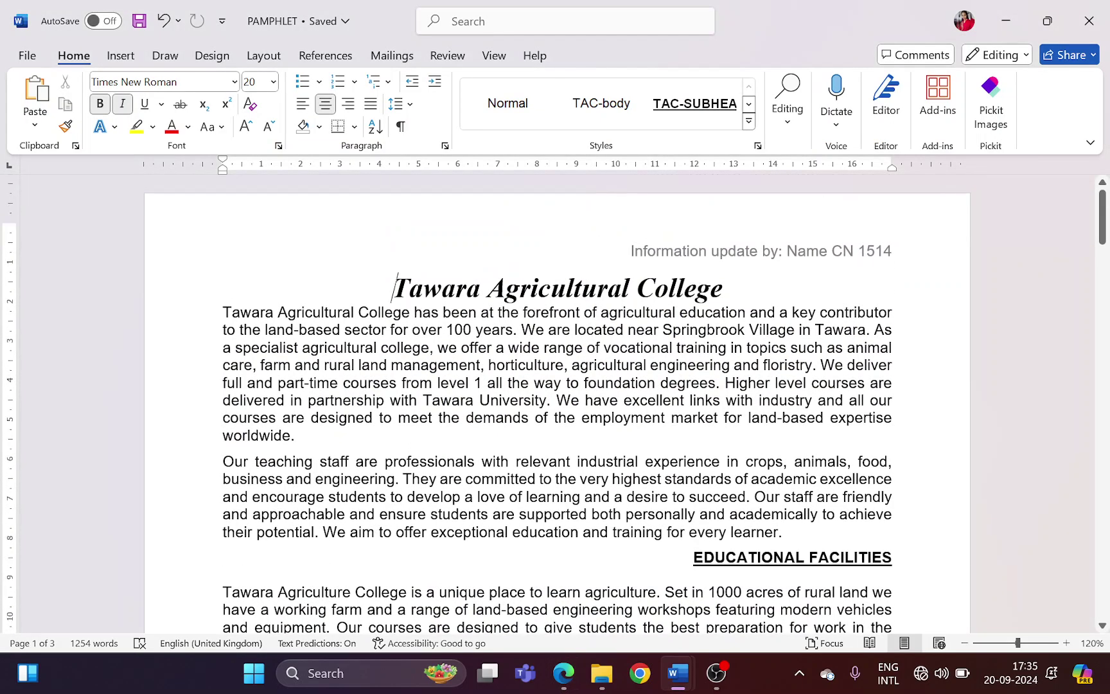
pyautogui.scroll(-20, 394, 260)
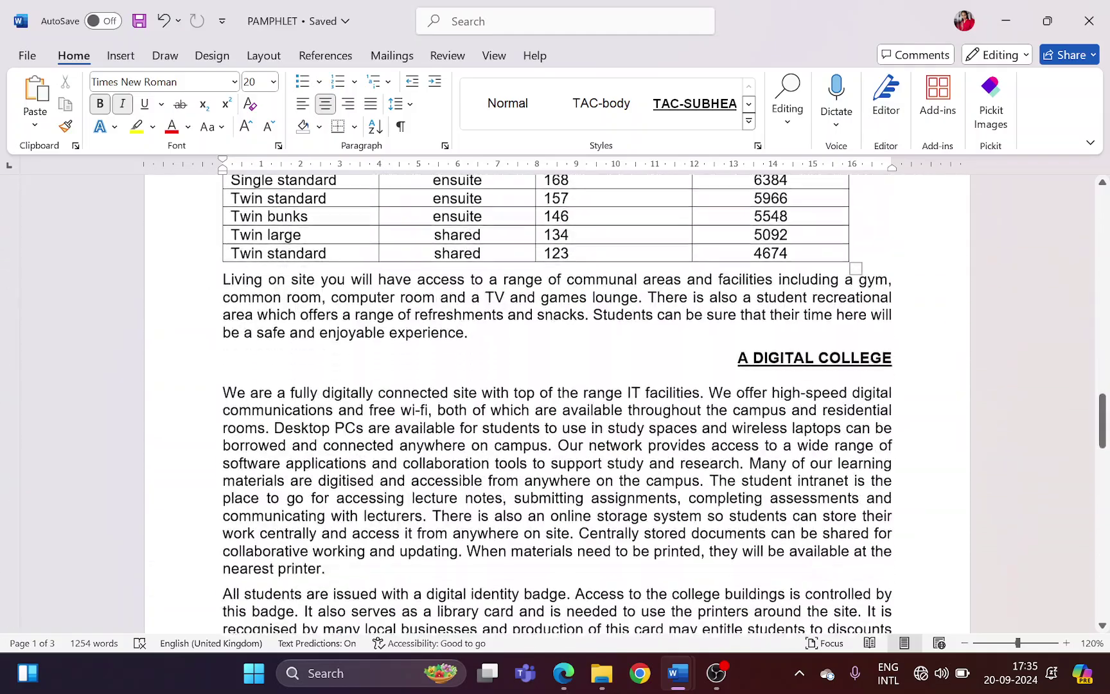
pyautogui.scroll(-10, 557, 405)
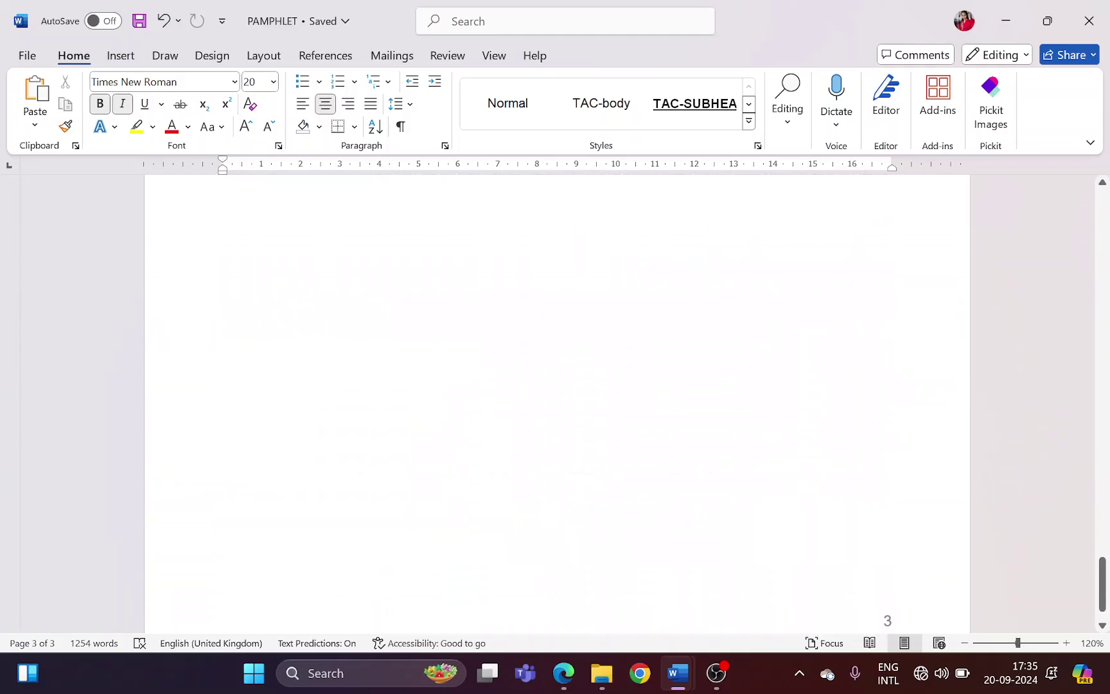
pyautogui.scroll(12, 557, 405)
pyautogui.scroll(20, 705, 295)
pyautogui.scroll(3, 705, 294)
# Highlight question 3's EDUCATIONAL FACILITIES subheading and its closing words 'or additional privileges'
pyautogui.hotkey('alt', 'Tab')
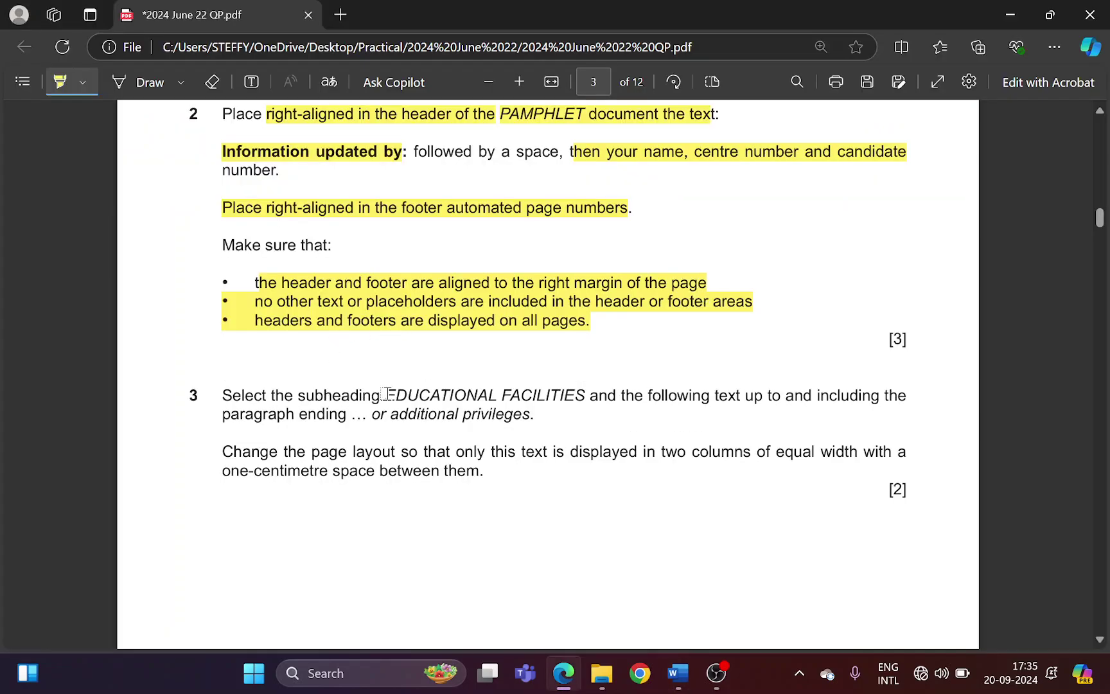
pyautogui.moveTo(386, 393); pyautogui.dragTo(580, 397)
pyautogui.scroll(-3, 661, 403)
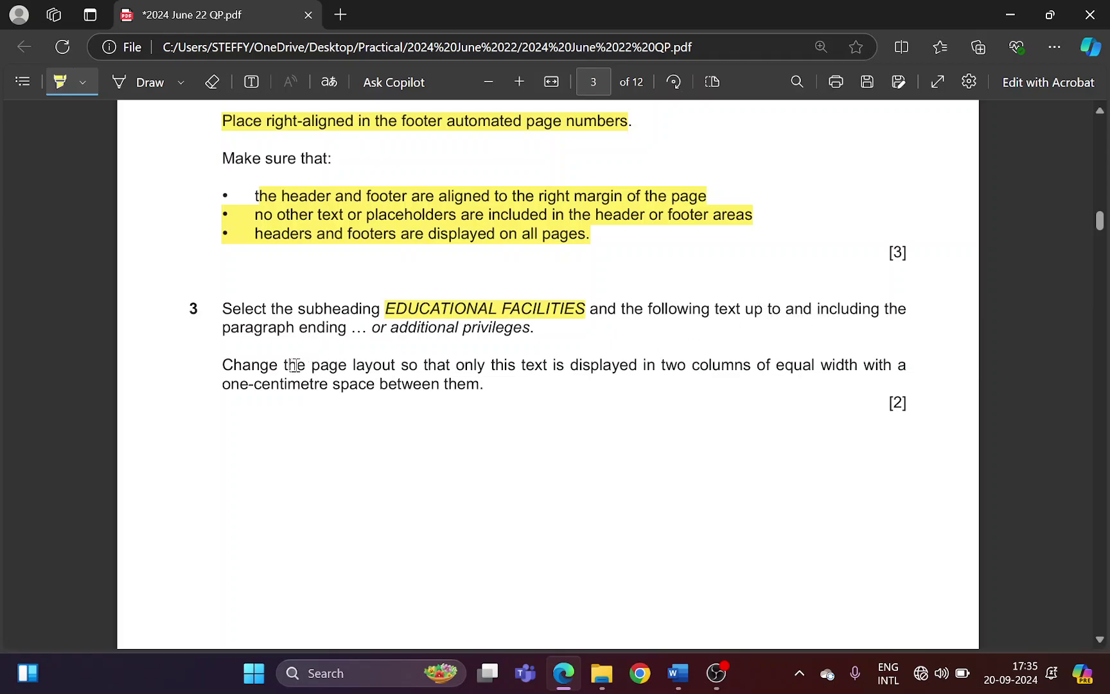
pyautogui.moveTo(374, 329); pyautogui.dragTo(525, 334)
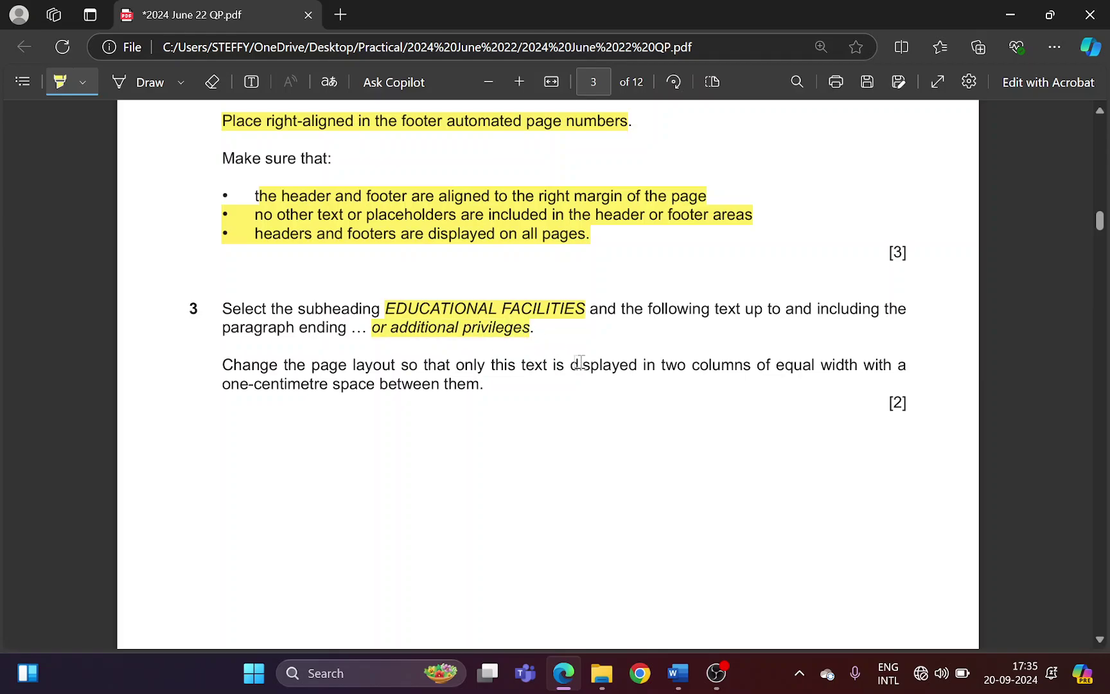
# Put the cursor at the start of the pamphlet's EDUCATIONAL FACILITIES heading
pyautogui.hotkey('alt', 'Tab')
pyautogui.scroll(-4, 558, 403)
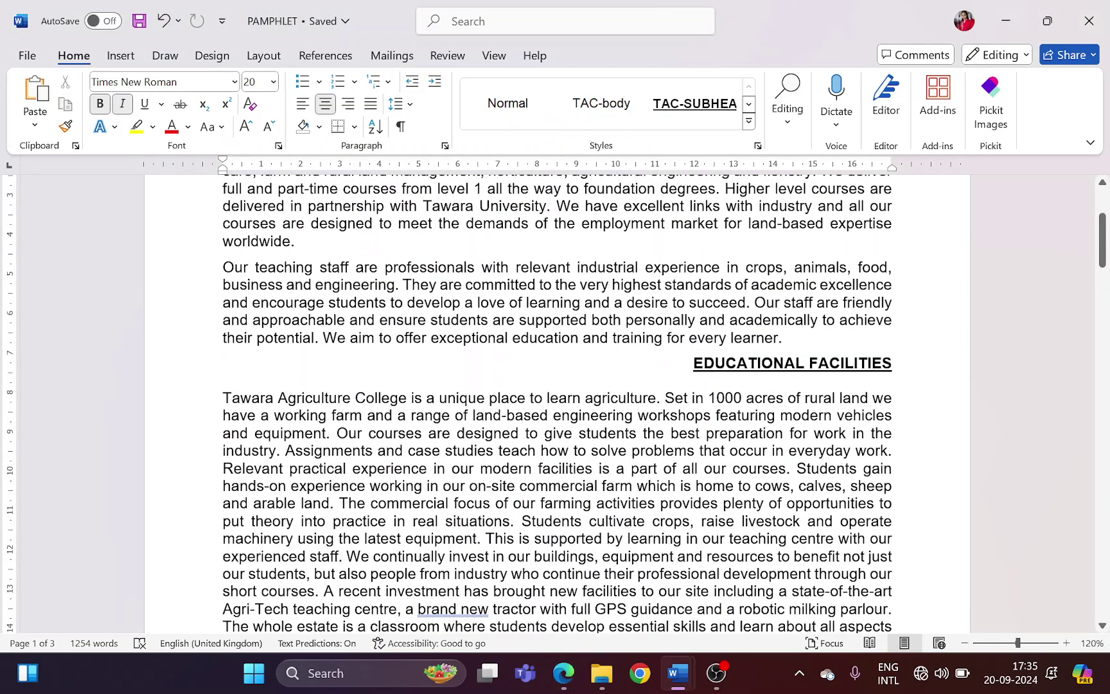
pyautogui.click(694, 363)
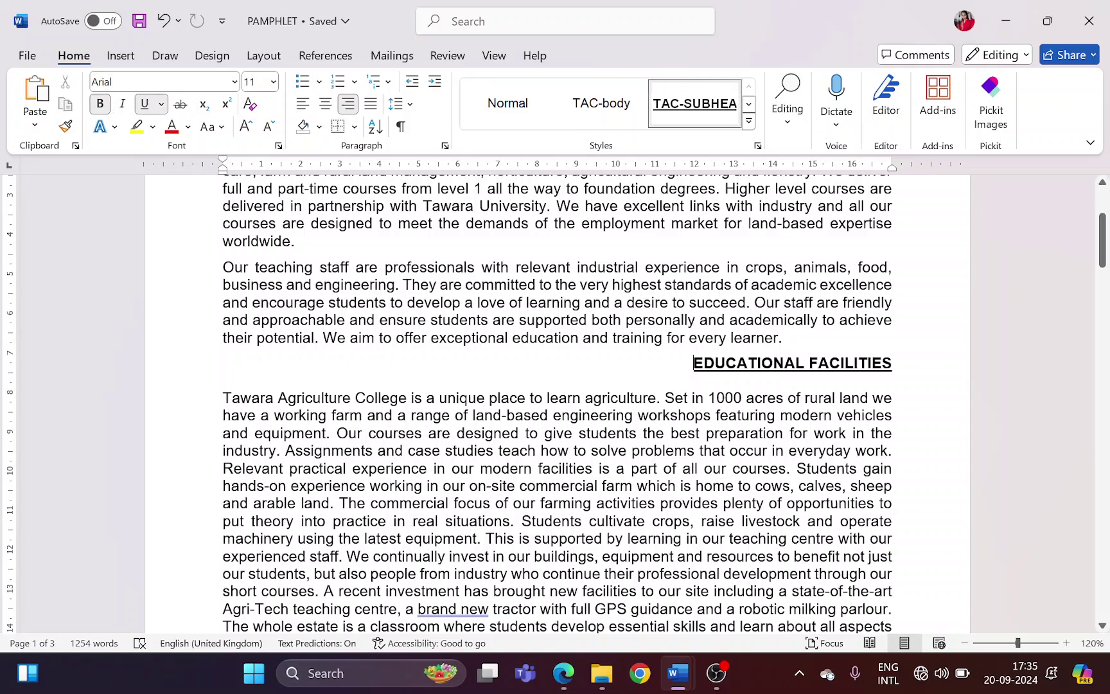
pyautogui.hotkey('alt', 'Tab')
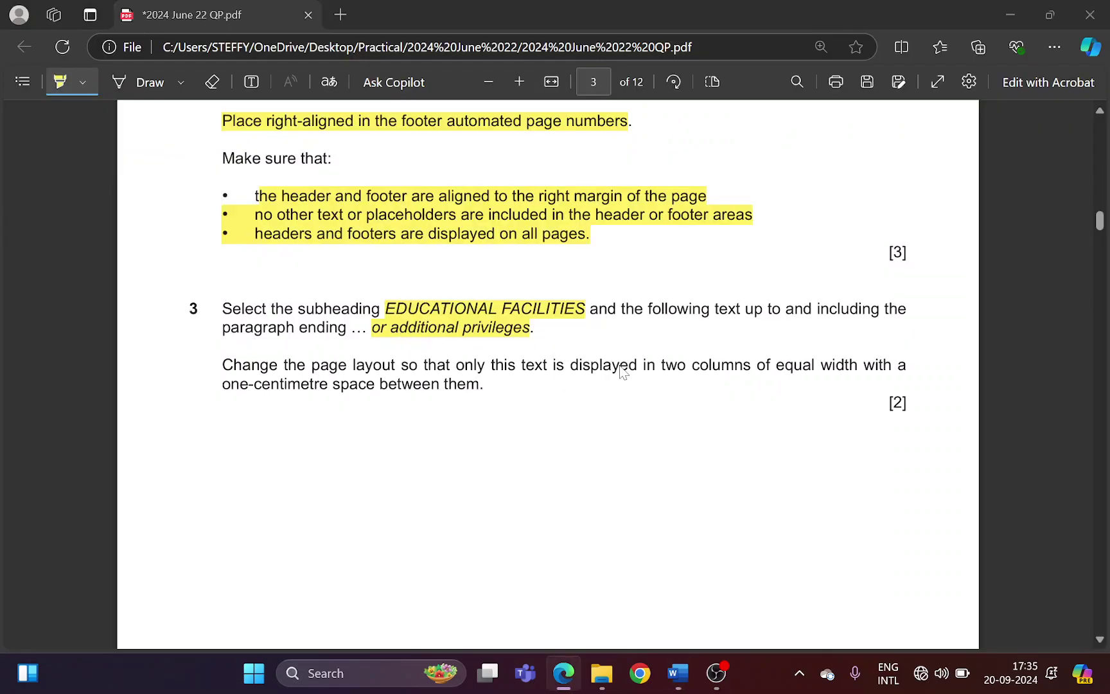
# Search the pamphlet for 'additional pr' and place the cursor after 'privileges.'
pyautogui.hotkey('alt', 'Tab')
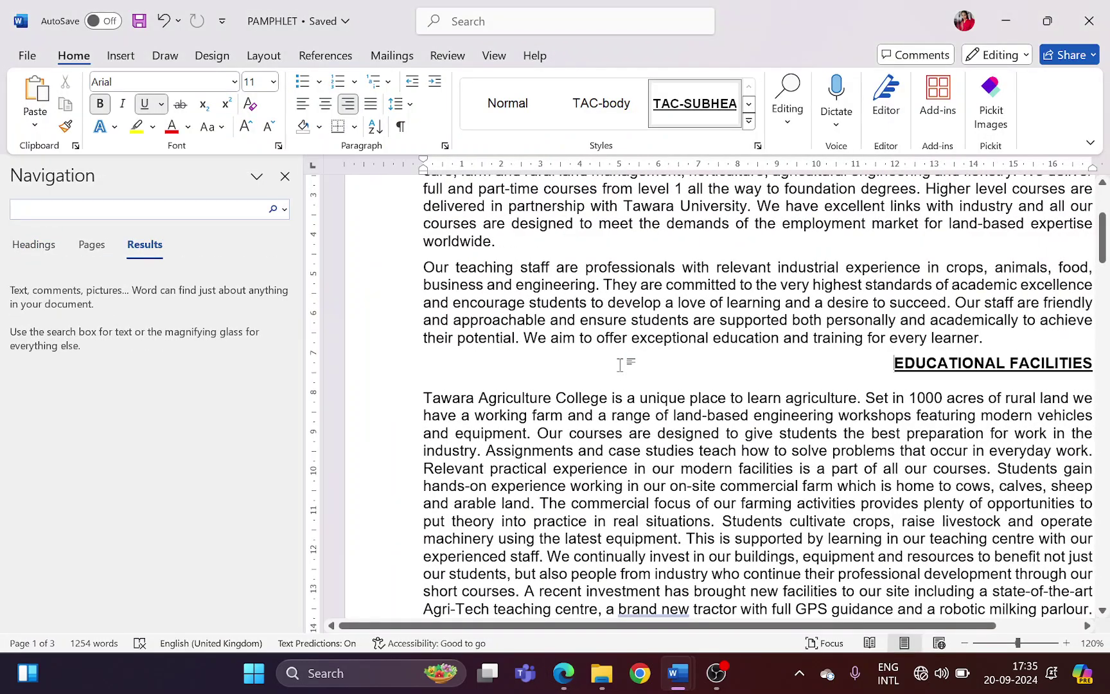
pyautogui.write('addition')
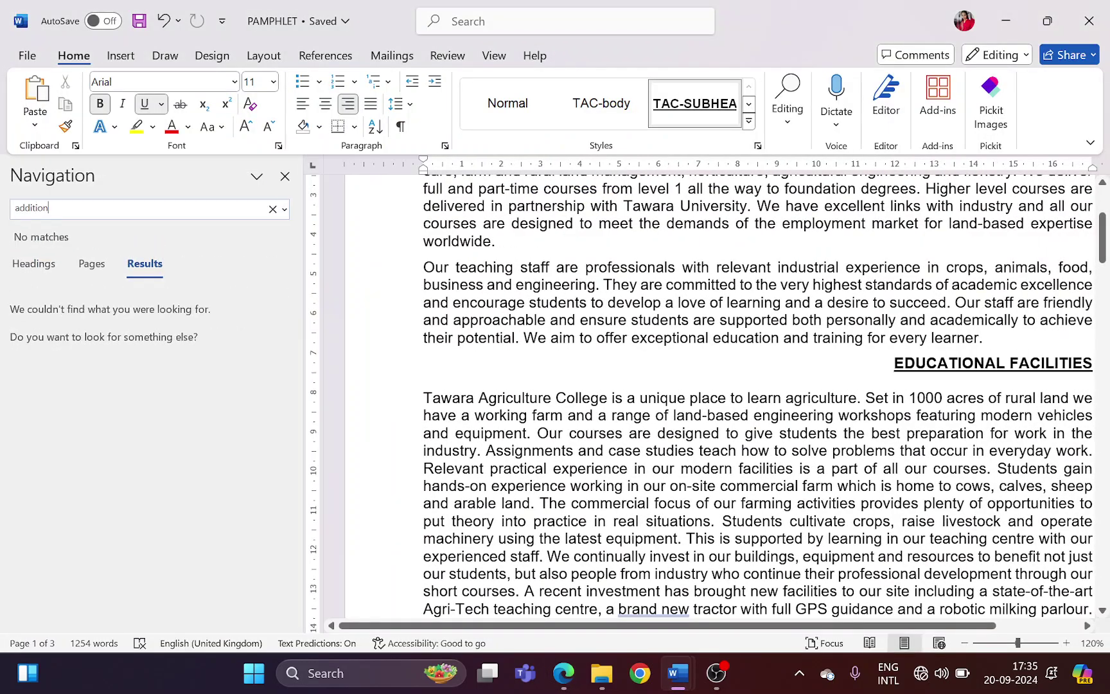
pyautogui.write('al pri')
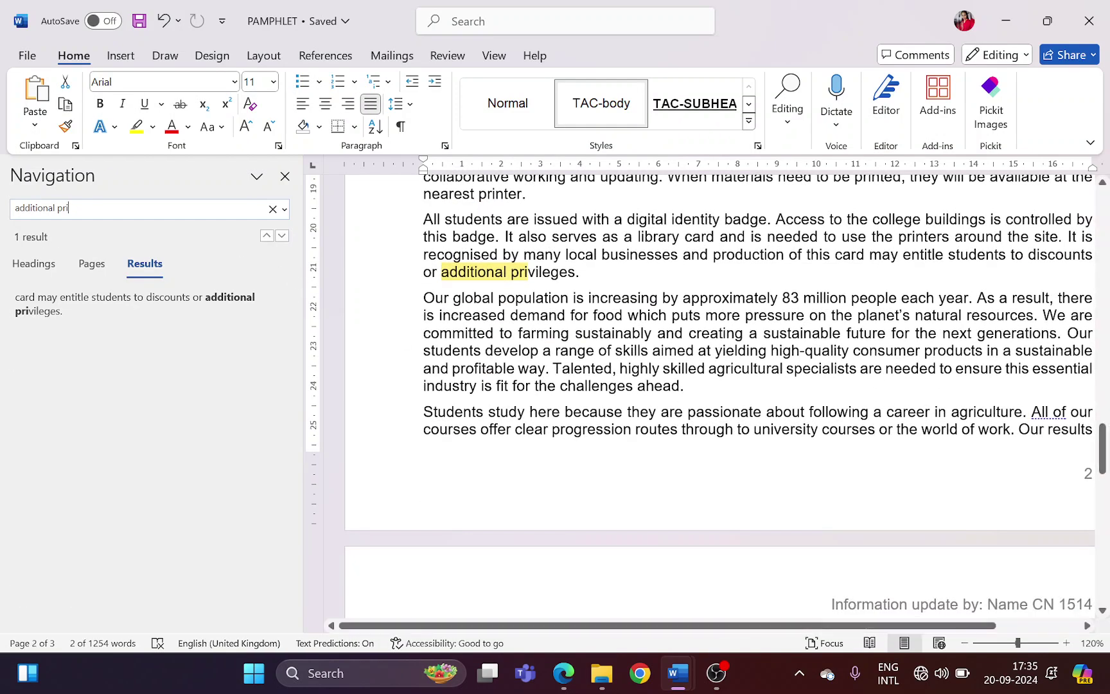
pyautogui.click(580, 271)
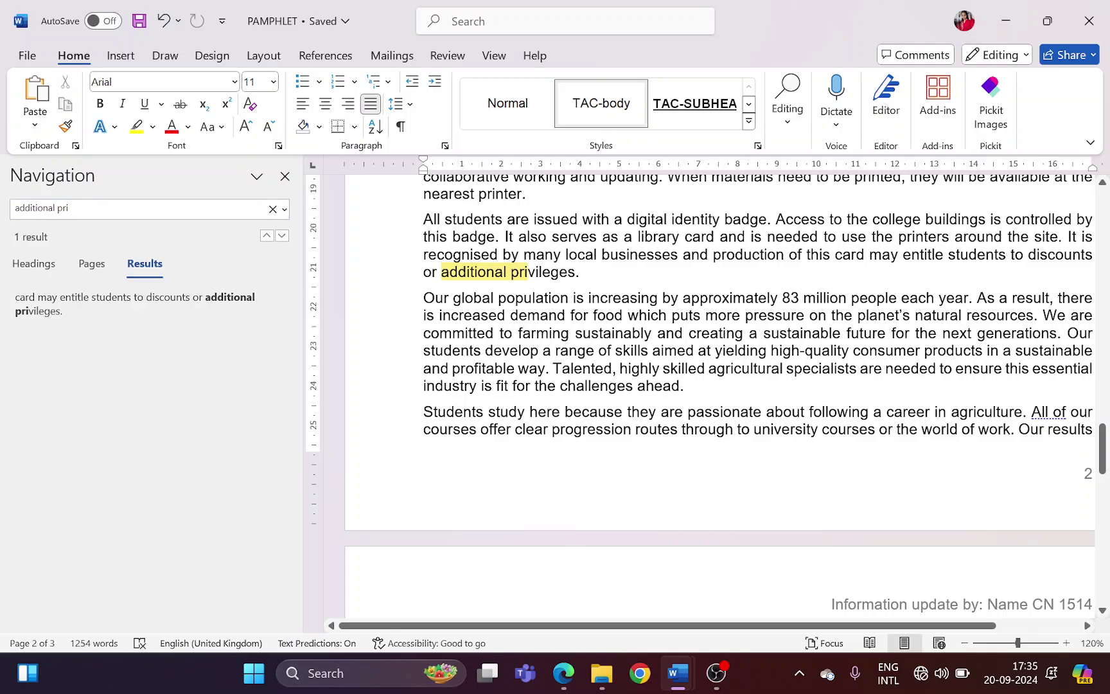
pyautogui.click(284, 176)
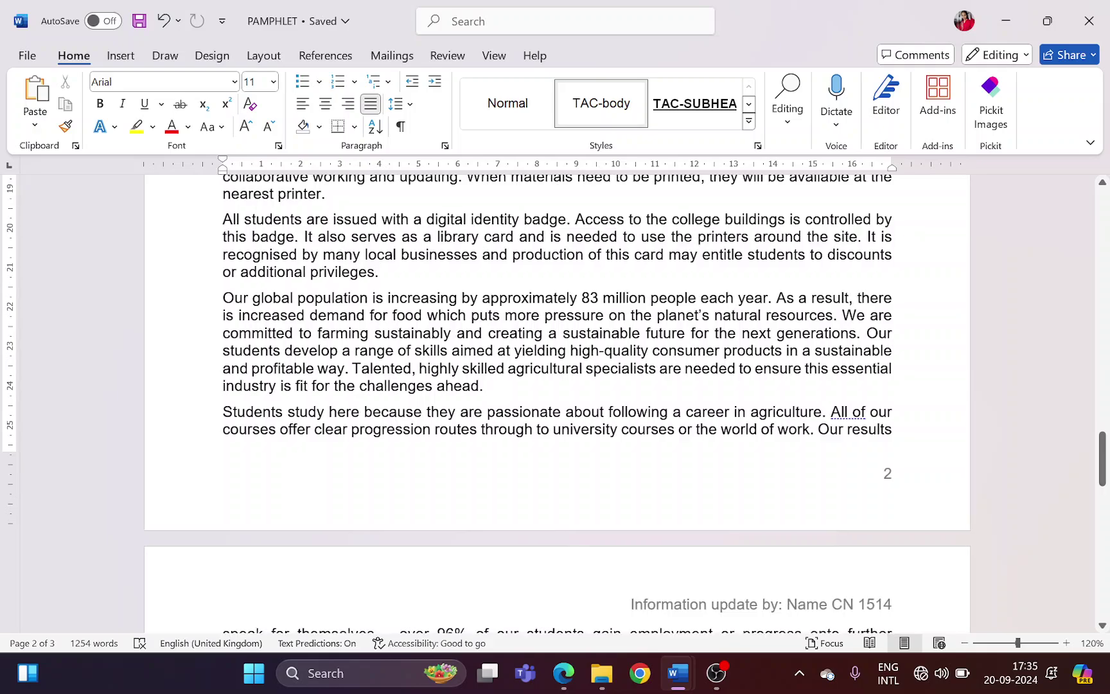
# Select from the EDUCATIONAL FACILITIES heading to 'privileges.' and highlight task 3's two-column instruction
pyautogui.scroll(1, 557, 398)
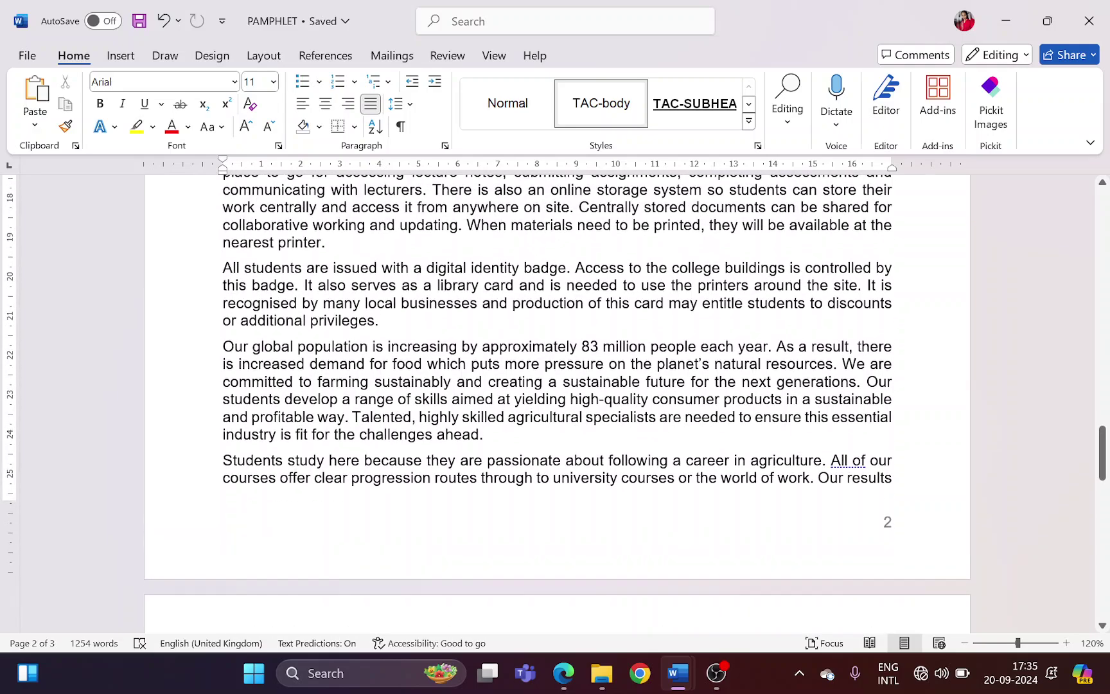
pyautogui.scroll(10, 537, 411)
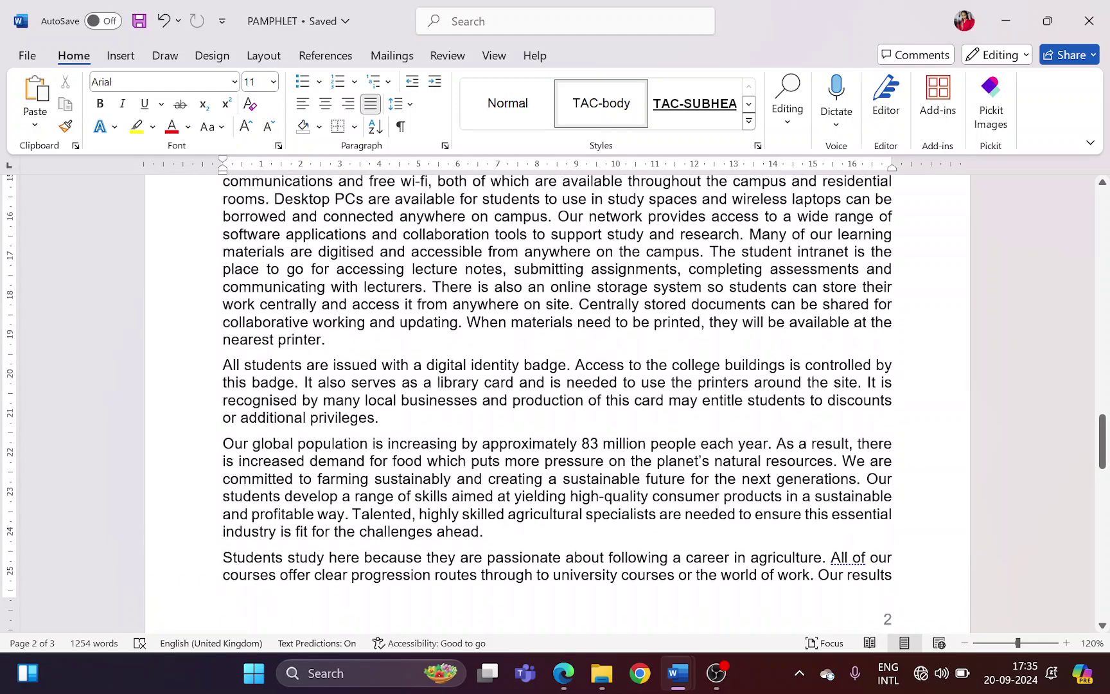
pyautogui.scroll(15, 537, 411)
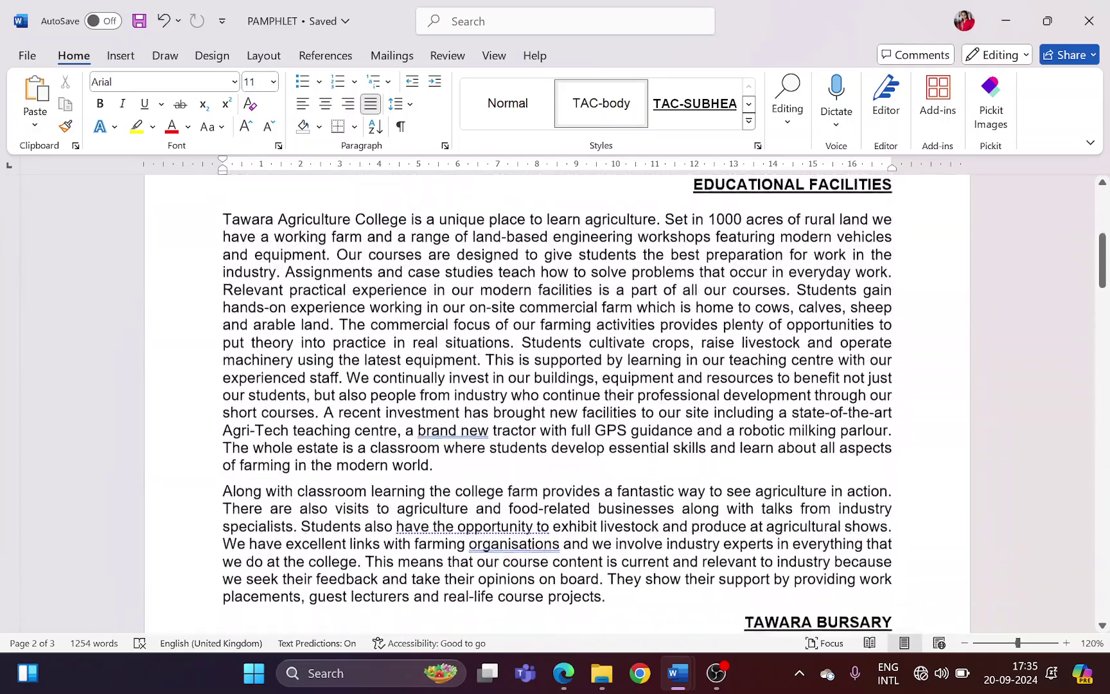
pyautogui.scroll(1, 557, 404)
pyautogui.moveTo(694, 485); pyautogui.dragTo(384, 485)
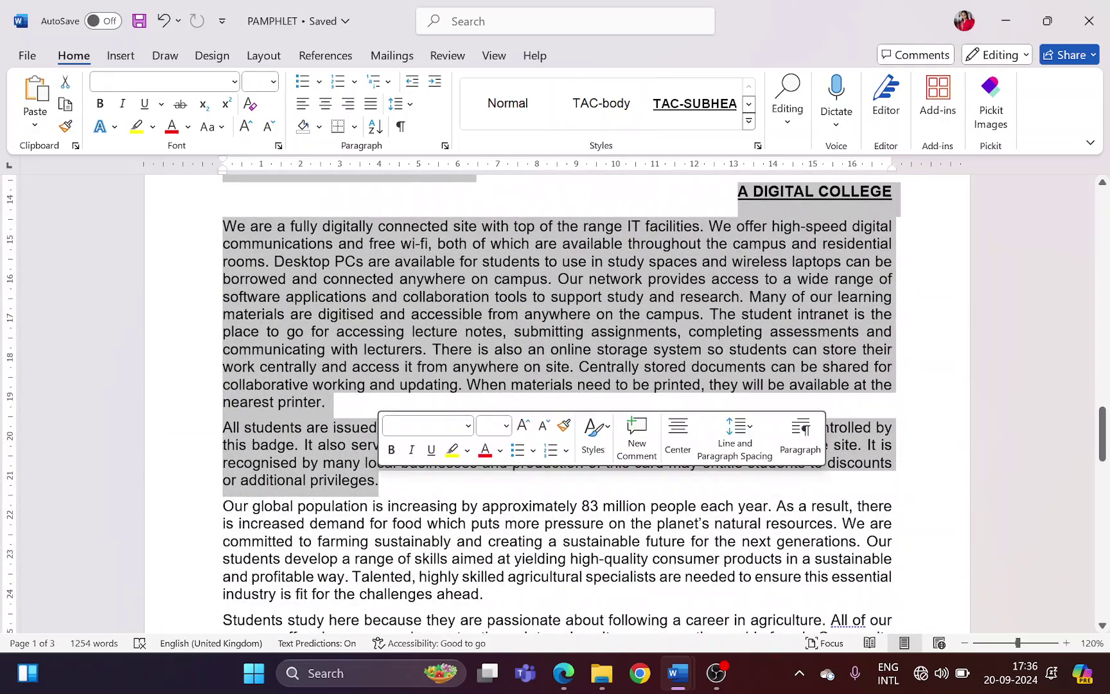
pyautogui.hotkey('alt', 'Tab')
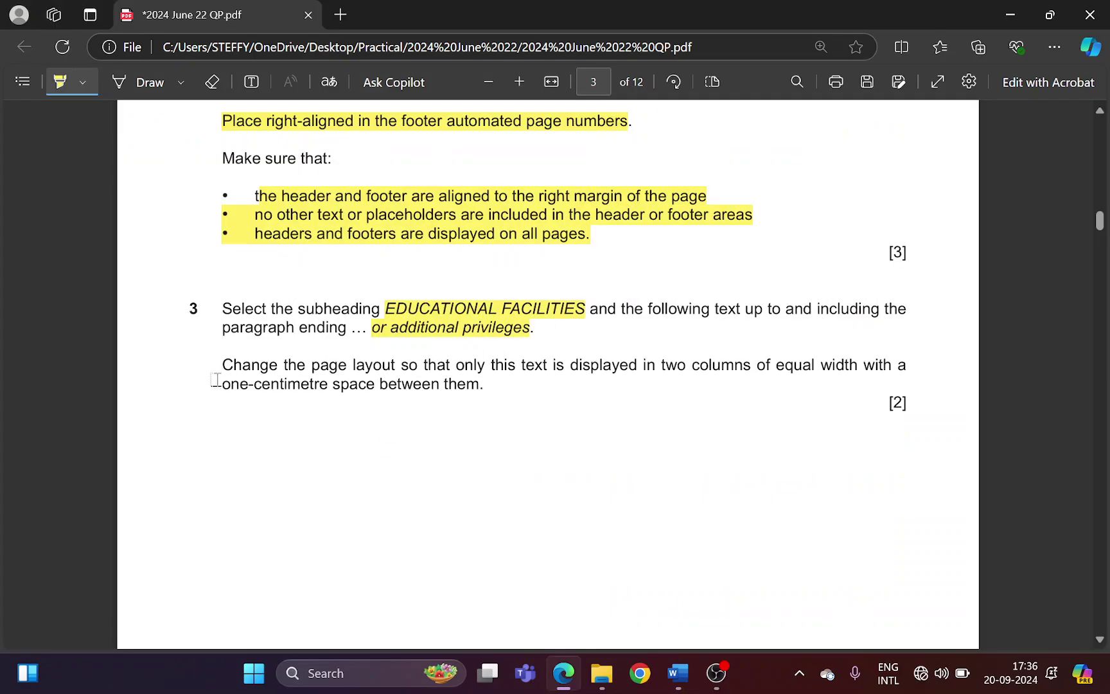
pyautogui.moveTo(310, 364); pyautogui.dragTo(417, 365)
# Highlight the two-column layout and 1 cm spacing requirements in the question paper
pyautogui.moveTo(507, 365); pyautogui.dragTo(843, 371)
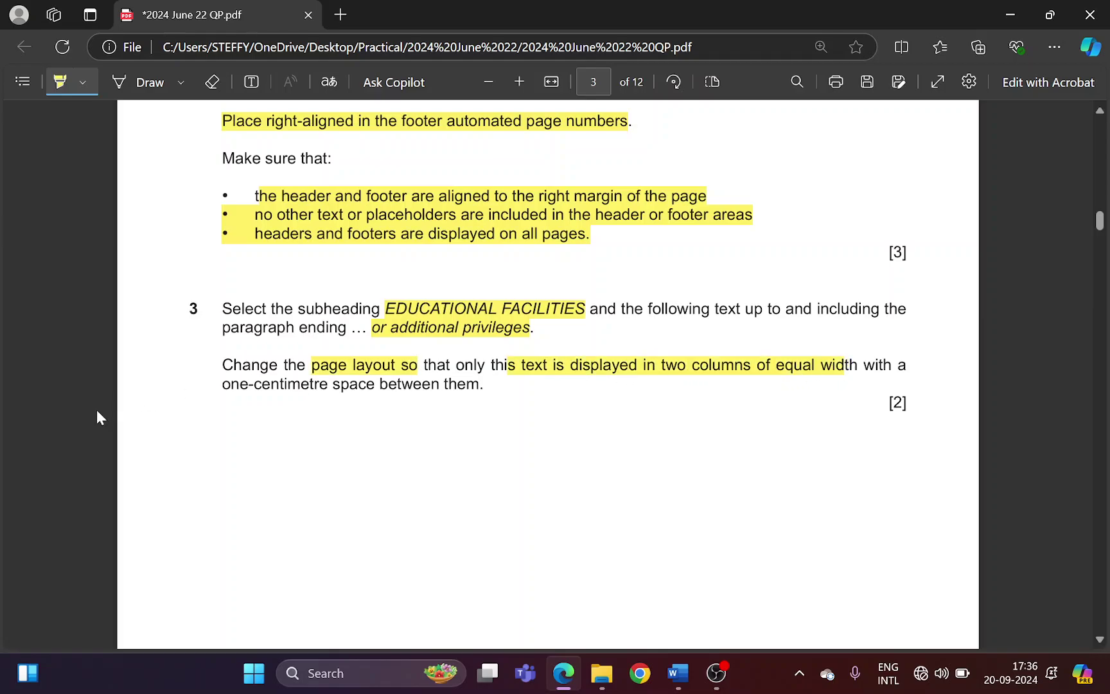
pyautogui.moveTo(273, 384); pyautogui.dragTo(481, 384)
pyautogui.hotkey('alt', 'Tab')
# Set the selected passage to two equal-width columns with 1 cm spacing
pyautogui.click(263, 56)
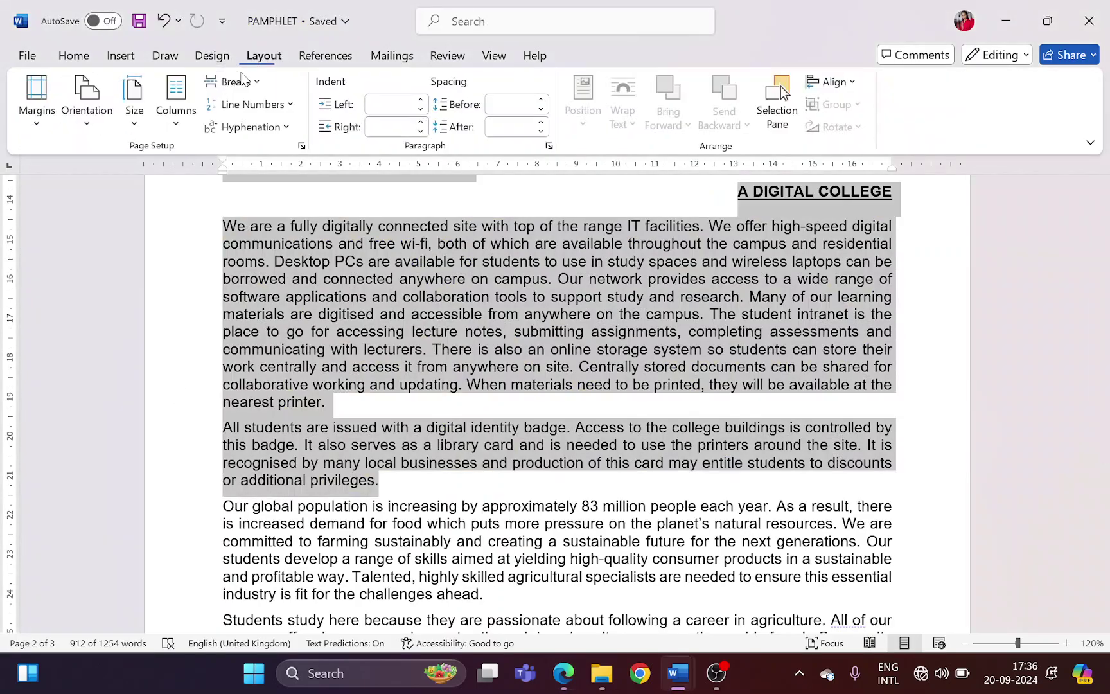
pyautogui.click(177, 100)
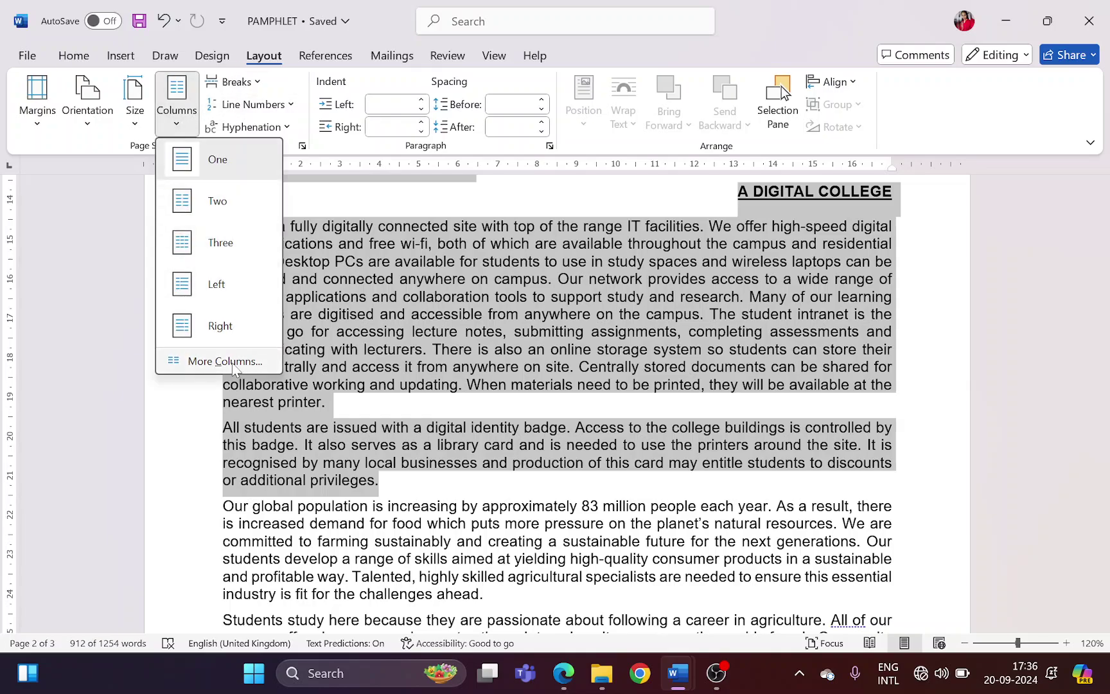
pyautogui.click(224, 361)
pyautogui.click(491, 223)
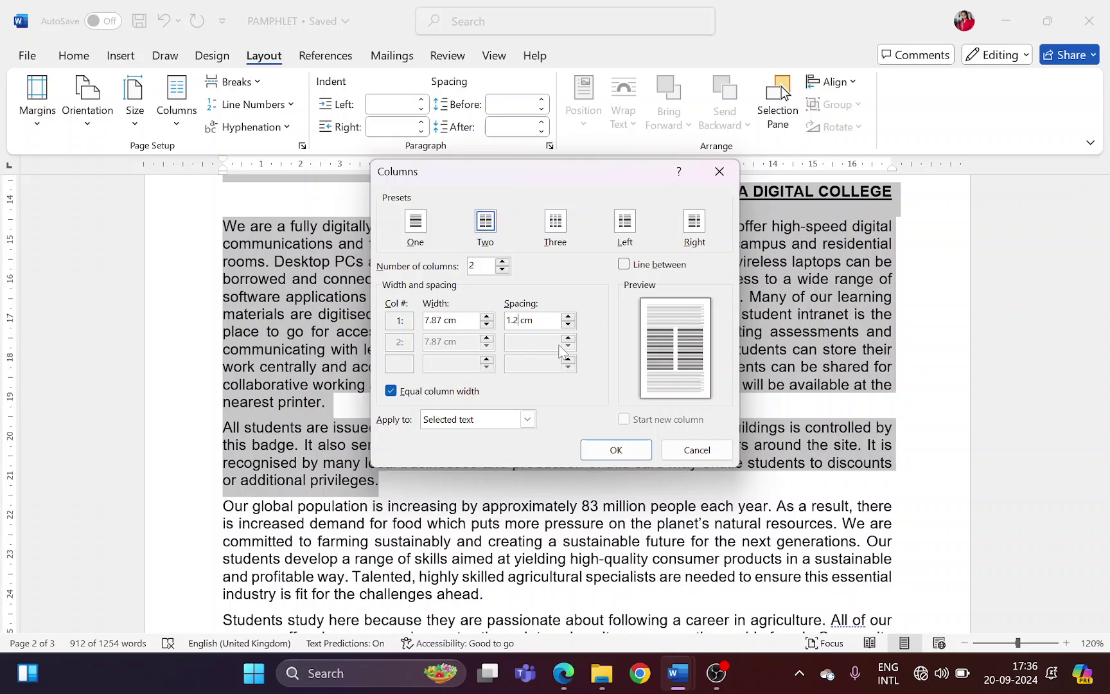
pyautogui.press('BackSpace')
pyautogui.press('BackSpace')
pyautogui.click(615, 450)
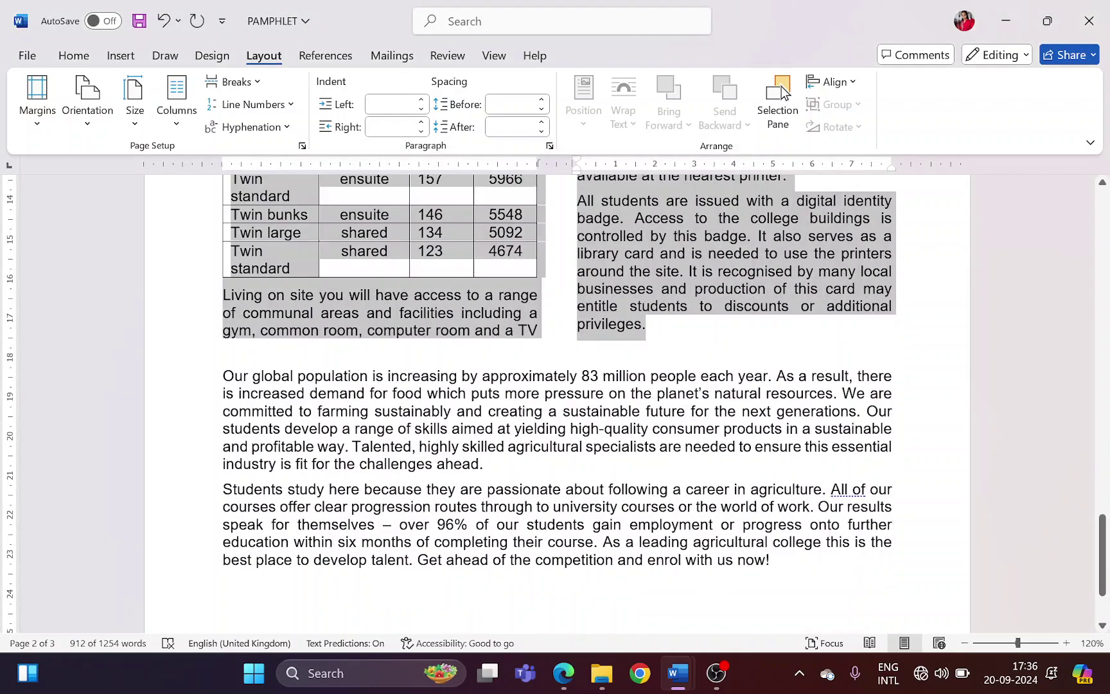
# Highlight question 4's TAC-subhead style sentence and its instruction to modify the style
pyautogui.hotkey('alt', 'Tab')
pyautogui.scroll(-10, 315, 422)
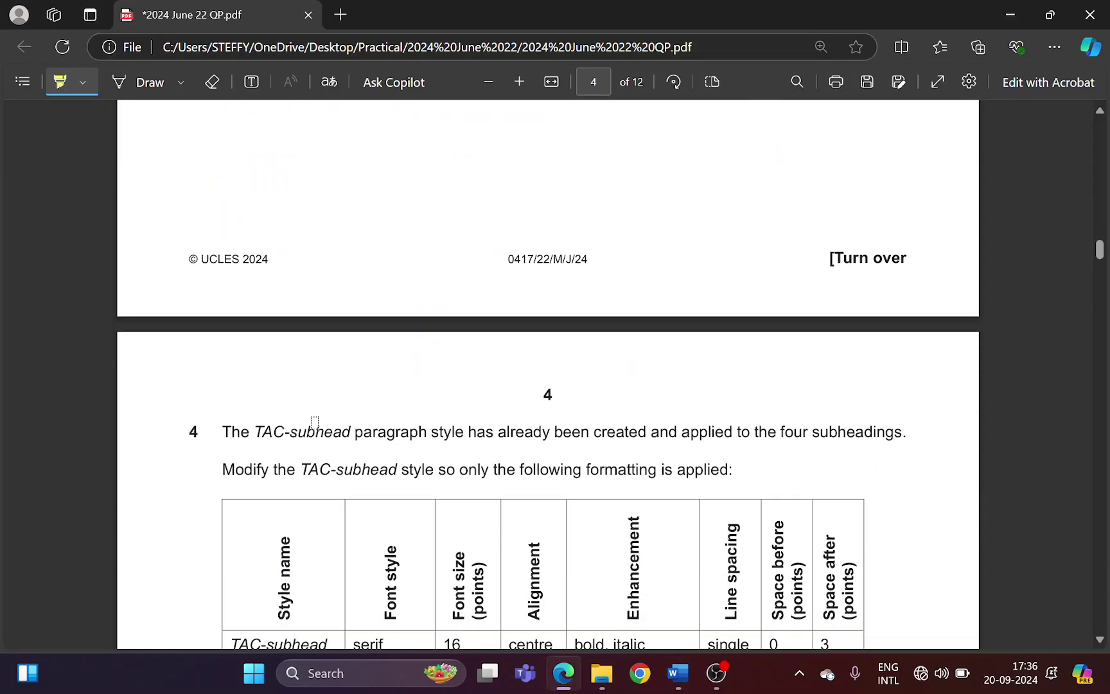
pyautogui.scroll(-3, 315, 422)
pyautogui.moveTo(255, 305); pyautogui.dragTo(865, 307)
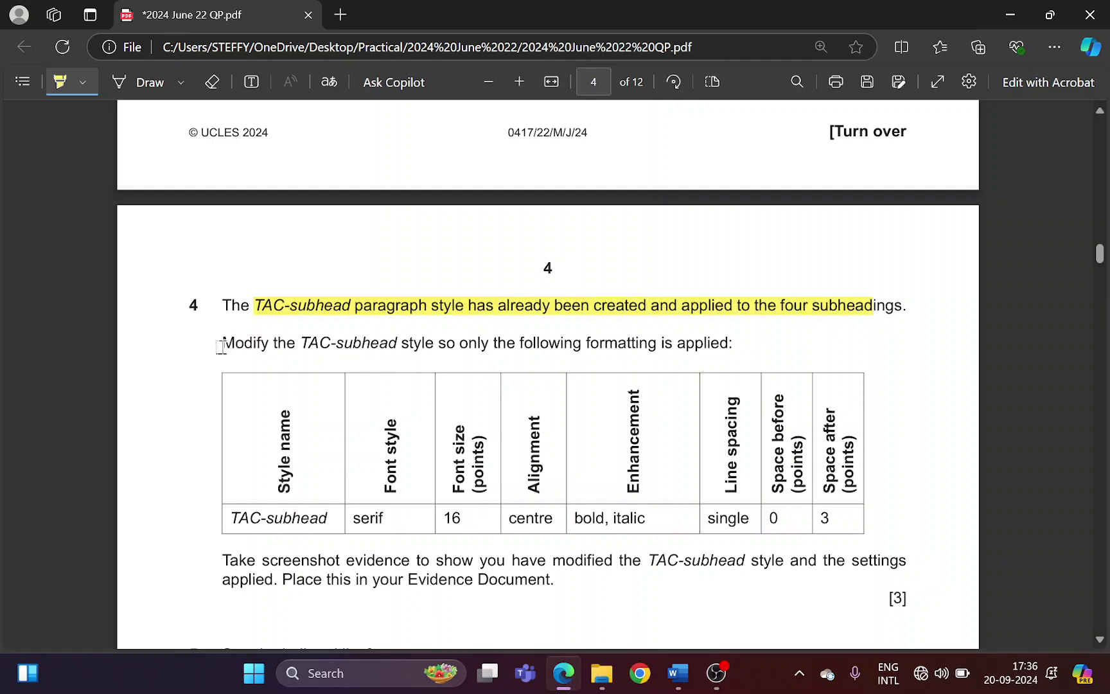
pyautogui.moveTo(220, 342)
pyautogui.mouseDown()
pyautogui.moveTo(391, 343)
pyautogui.moveTo(408, 363)
pyautogui.mouseUp()
# In the pamphlet, clear the text selection and bring up the Home tab's style commands
pyautogui.hotkey('alt', 'Tab')
pyautogui.scroll(15, 476, 356)
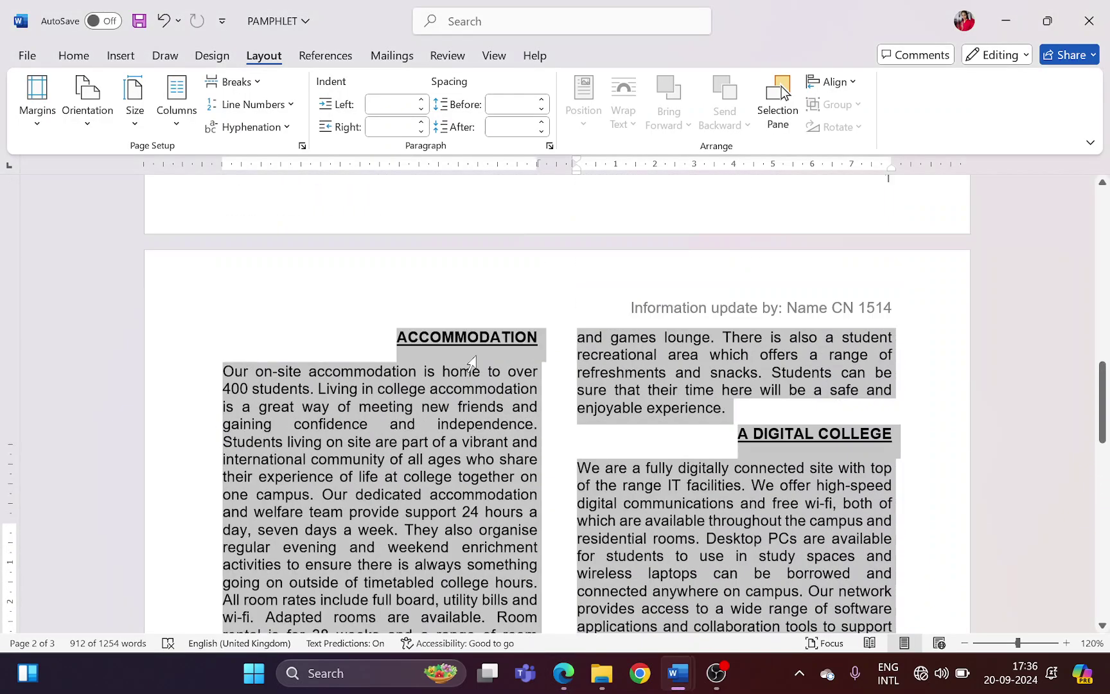
pyautogui.scroll(6, 476, 355)
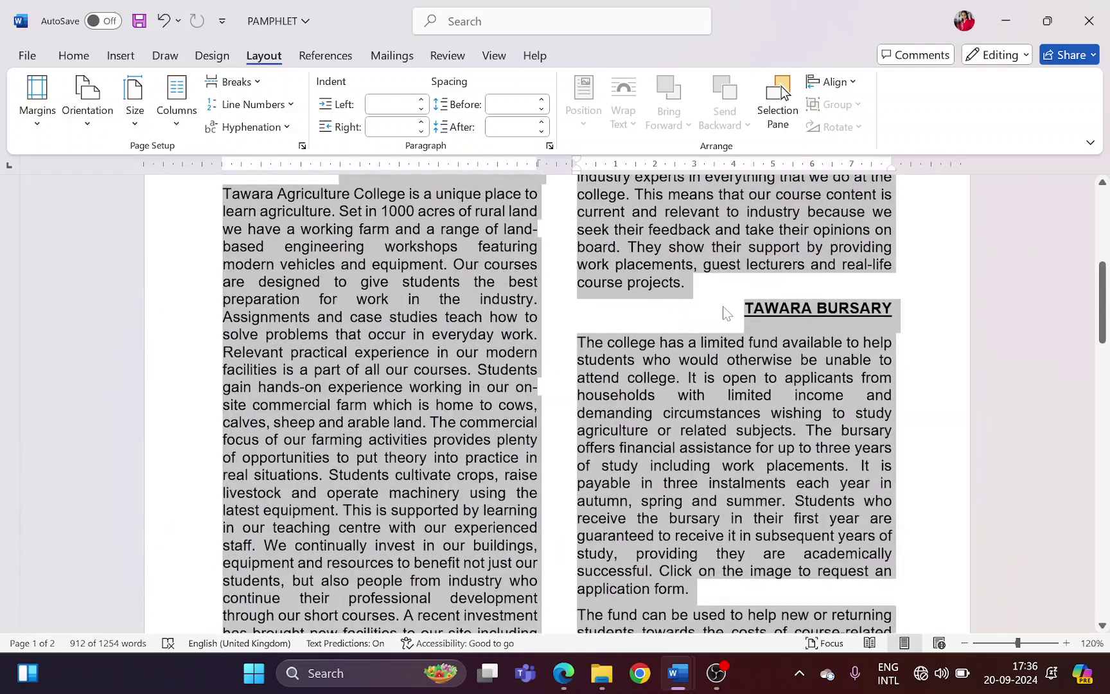
pyautogui.click(726, 313)
pyautogui.click(81, 59)
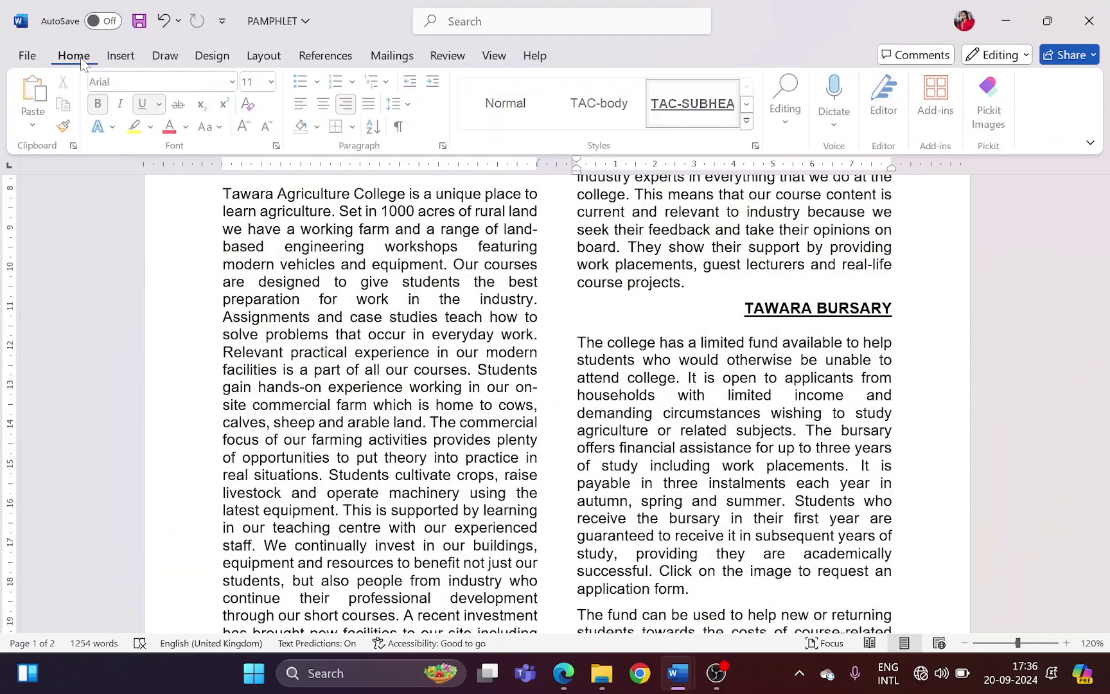
# Open Modify for the TAC-subhead style and highlight the serif font requirement
pyautogui.rightClick(687, 108)
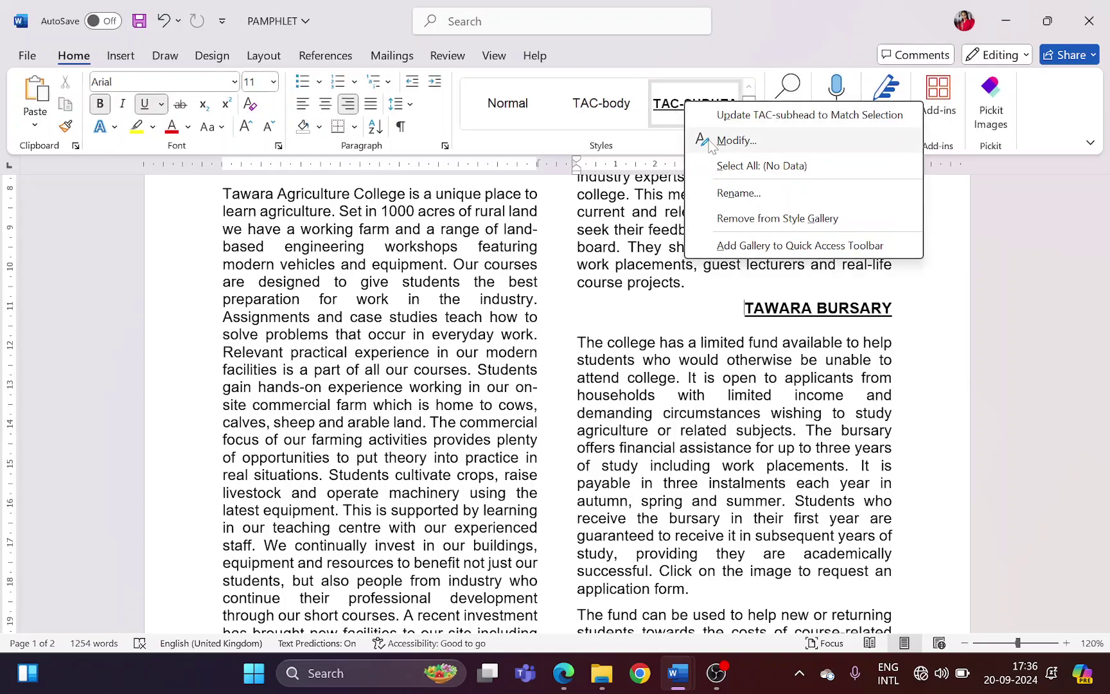
pyautogui.click(713, 142)
pyautogui.hotkey('alt', 'Tab')
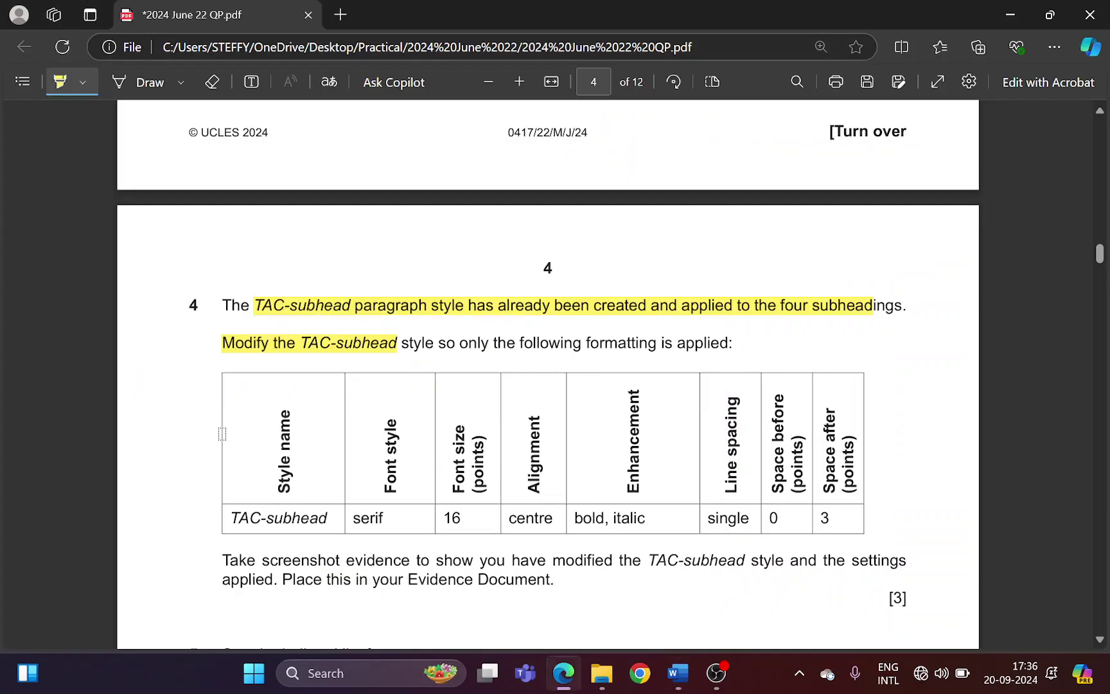
pyautogui.scroll(-3, 239, 419)
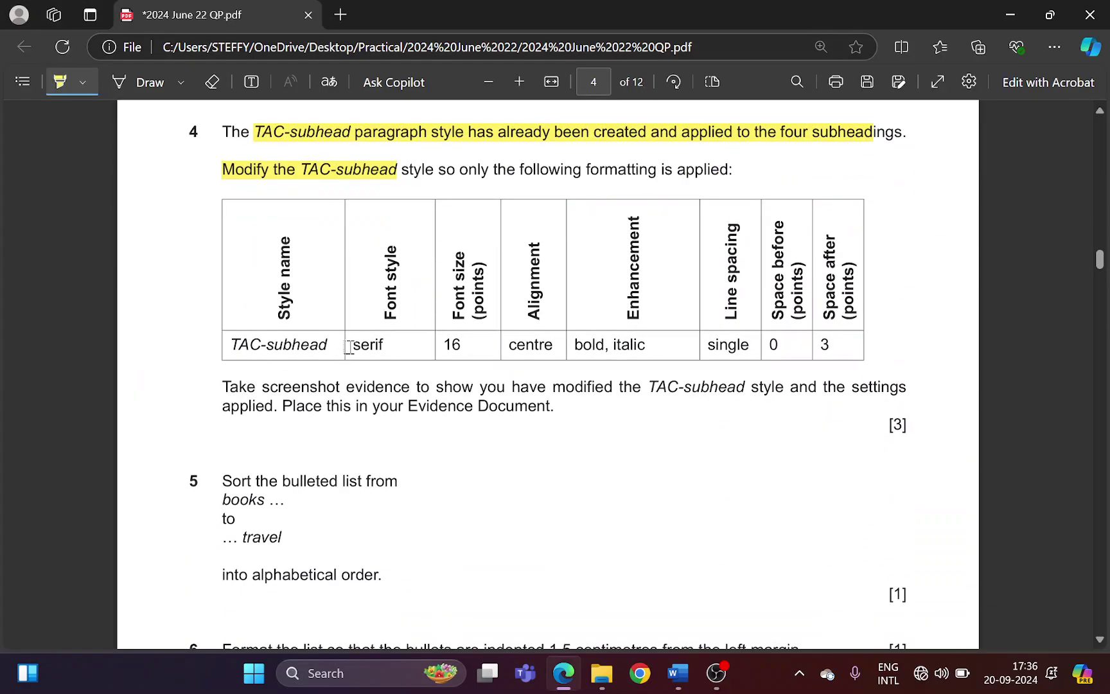
pyautogui.moveTo(349, 347); pyautogui.dragTo(636, 363)
pyautogui.hotkey('alt', 'Tab')
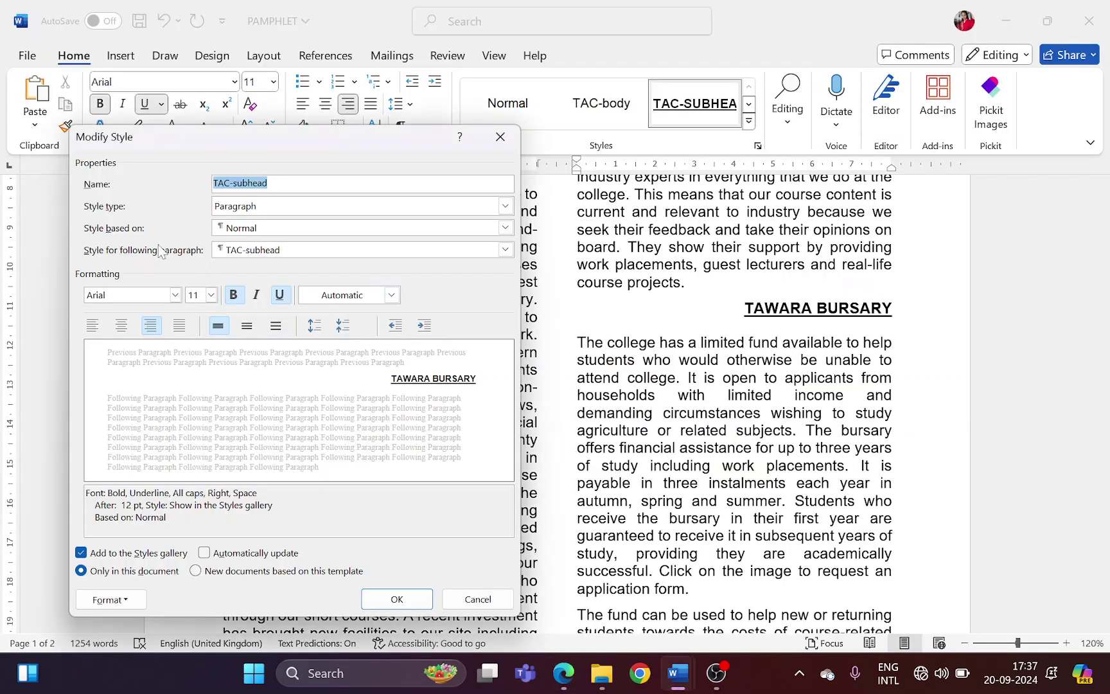
# Set TAC-subhead to Times New Roman 16 pt, centred, italic, with no underline
pyautogui.click(138, 297)
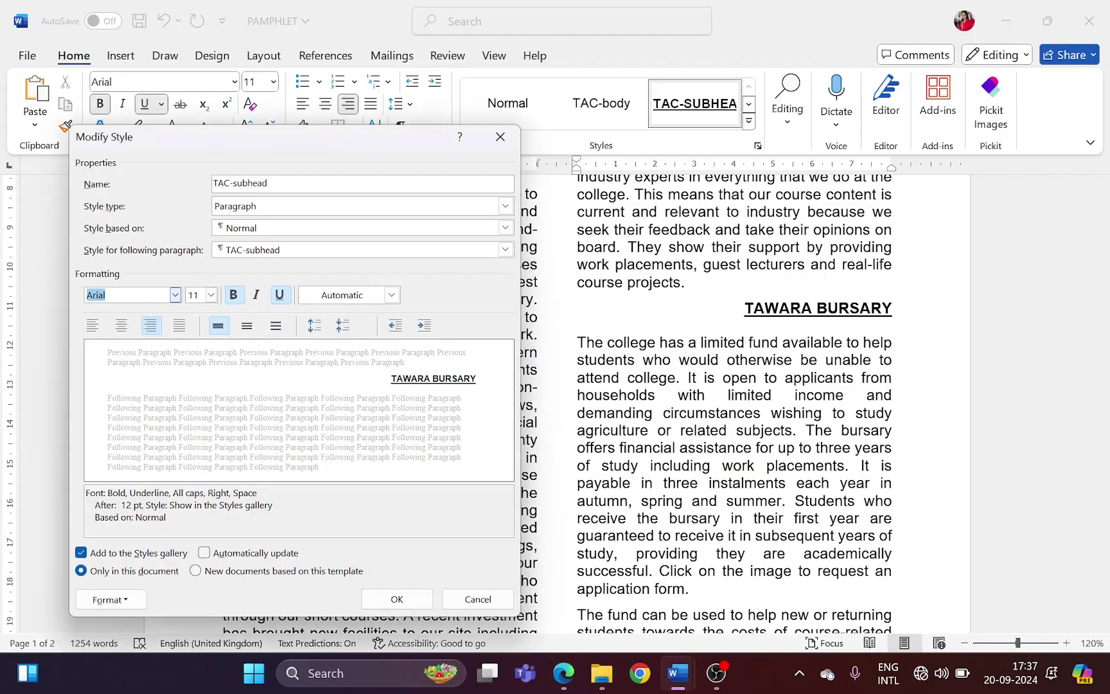
pyautogui.write('Times New Roman')
pyautogui.press('Tab')
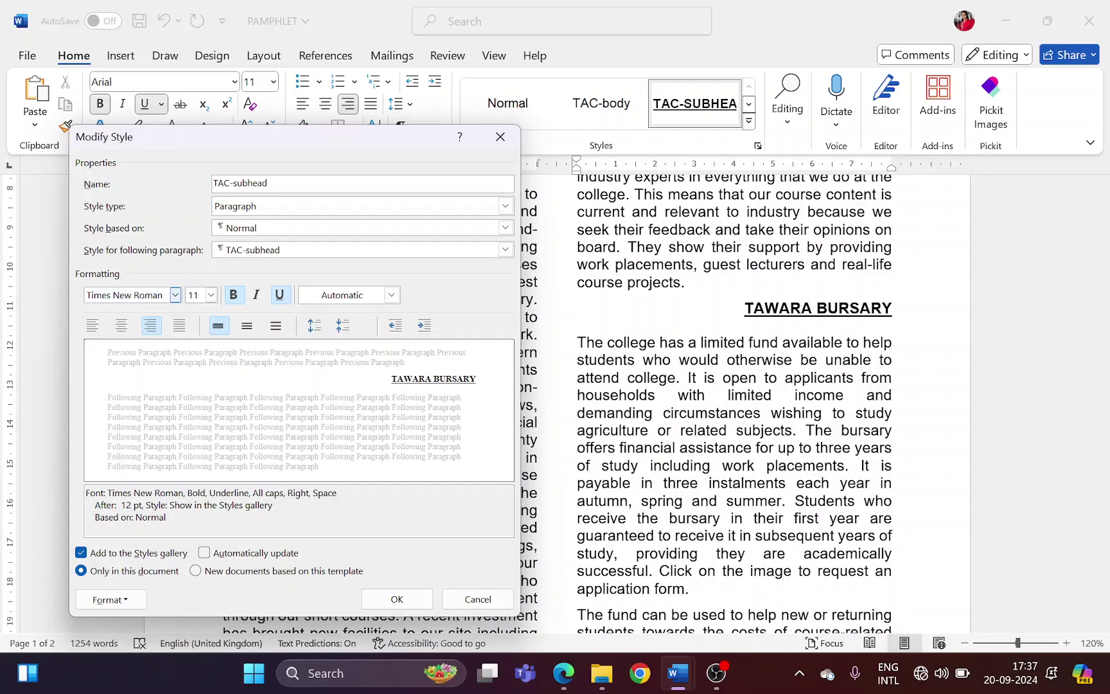
pyautogui.click(211, 295)
pyautogui.click(193, 384)
pyautogui.click(122, 326)
pyautogui.click(256, 299)
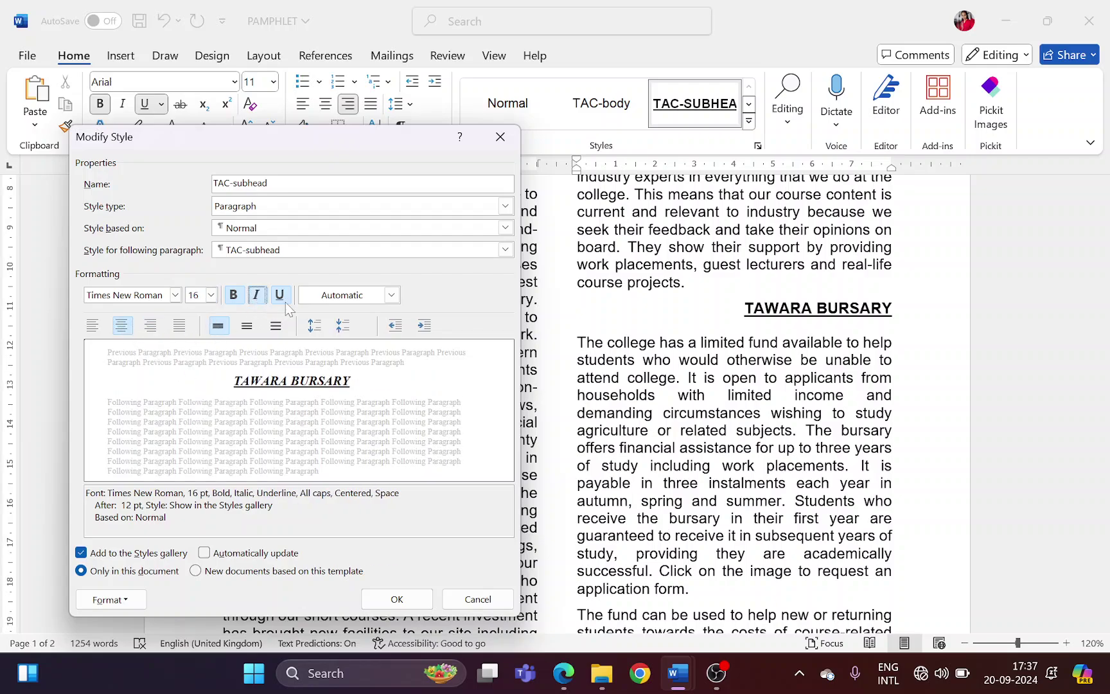
pyautogui.click(287, 298)
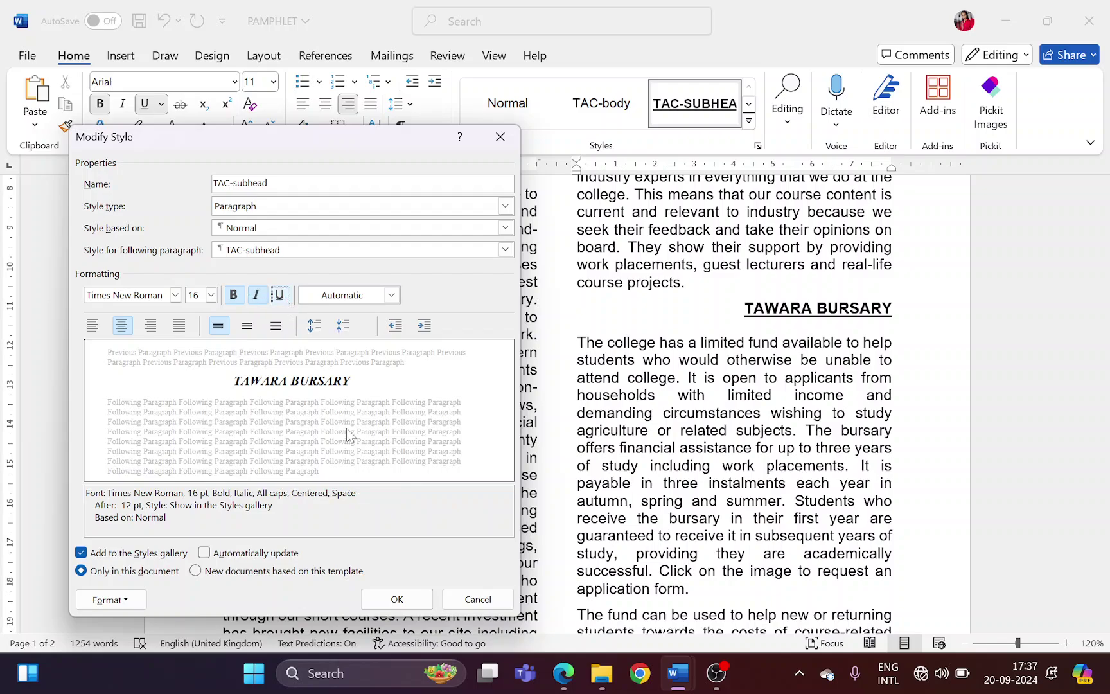
pyautogui.hotkey('alt', 'Tab')
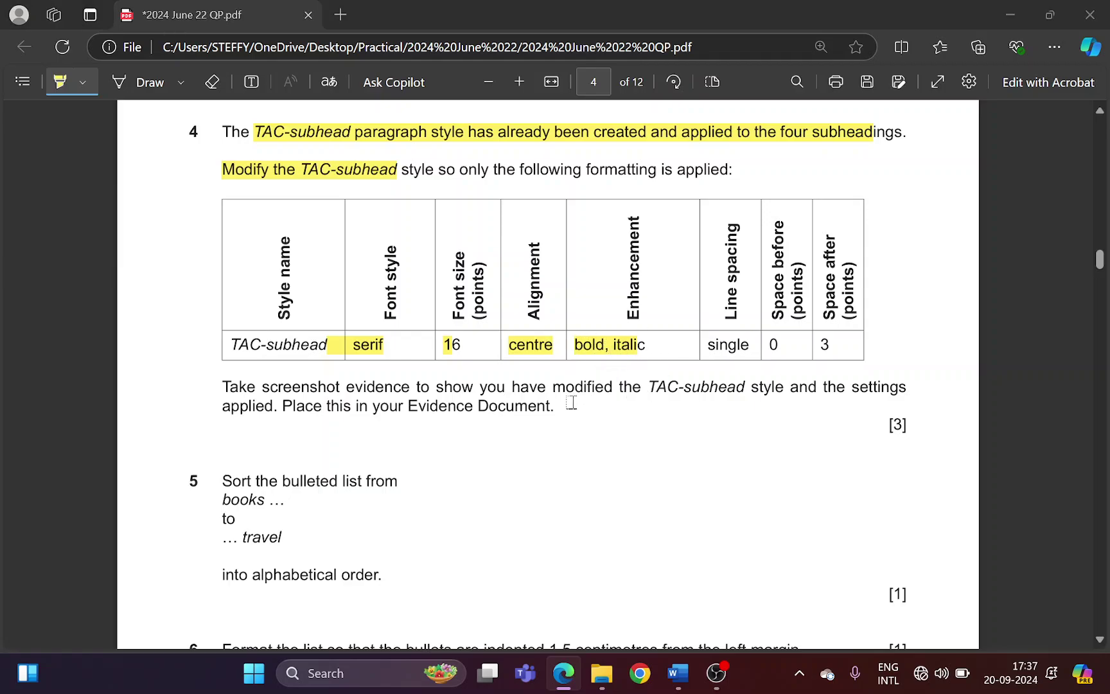
pyautogui.hotkey('alt', 'Tab')
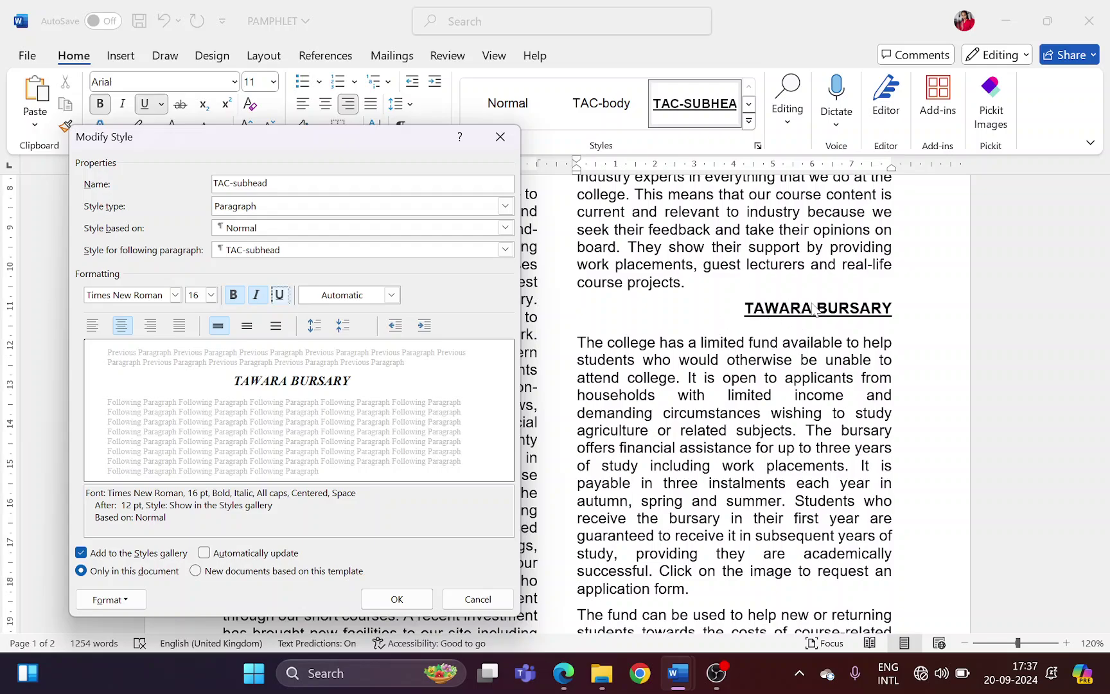
# Turn off All caps in the style's font settings
pyautogui.click(137, 604)
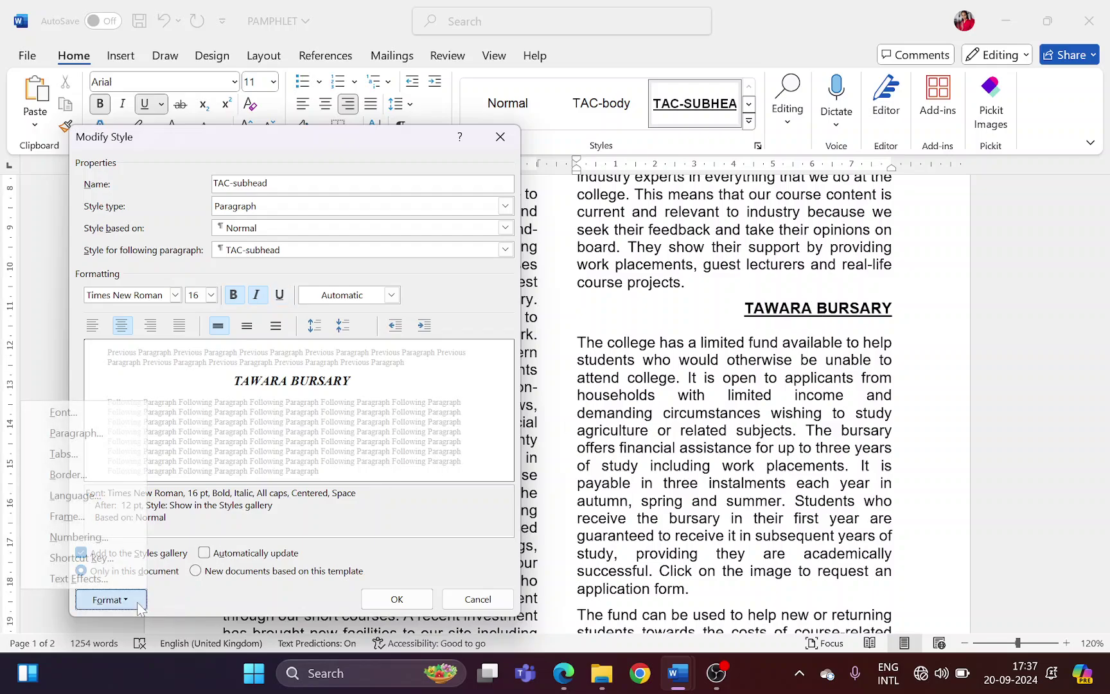
pyautogui.click(117, 412)
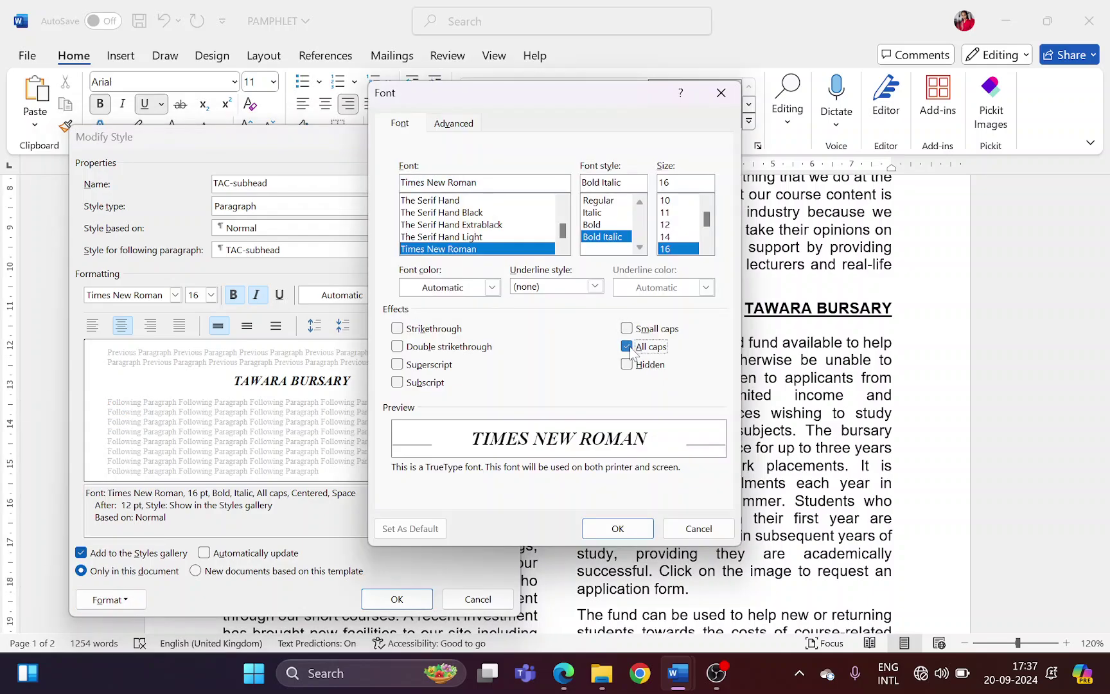
pyautogui.click(655, 346)
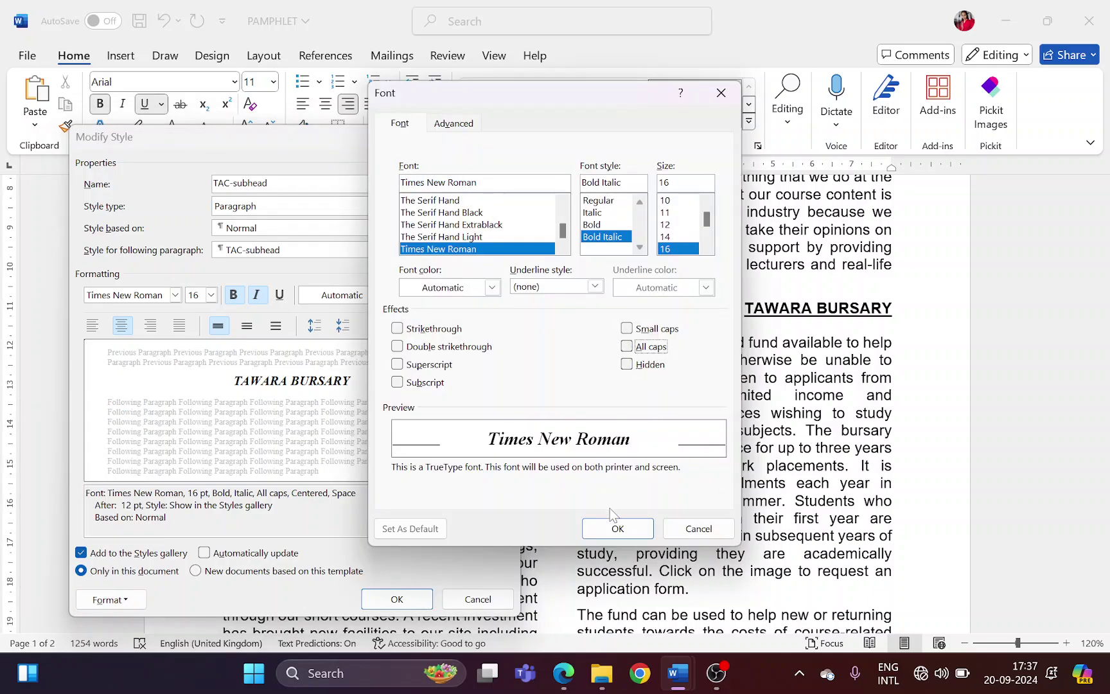
pyautogui.click(617, 528)
# Highlight the spacing requirements in the question paper
pyautogui.hotkey('alt', 'Tab')
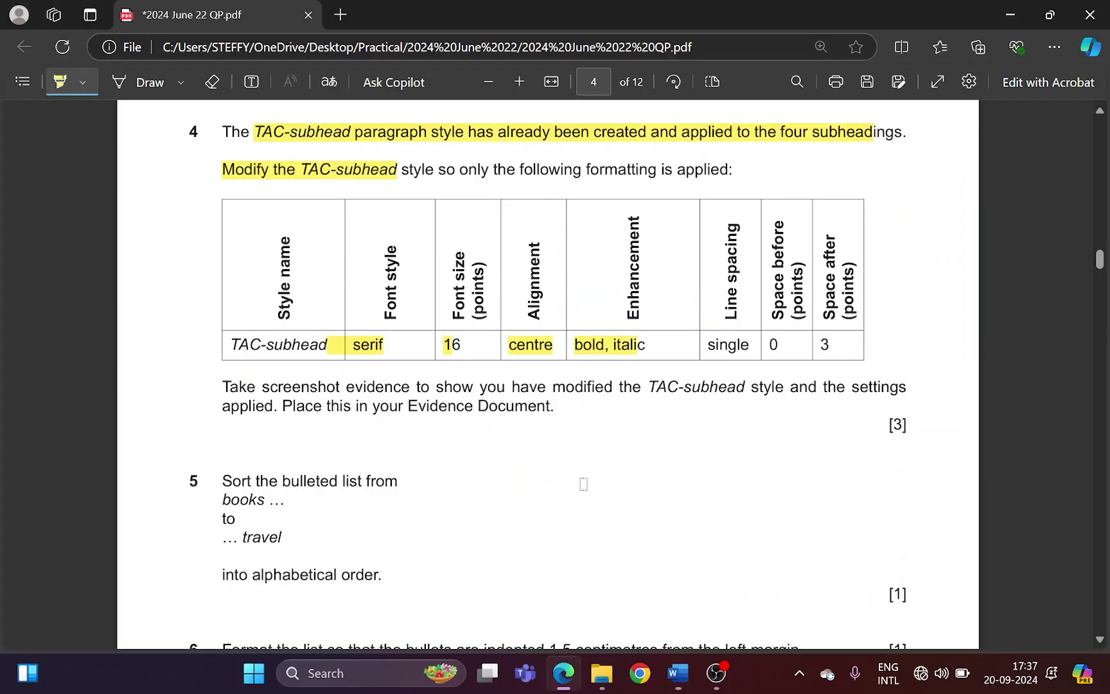
pyautogui.moveTo(709, 347); pyautogui.dragTo(829, 353)
pyautogui.hotkey('alt', 'Tab')
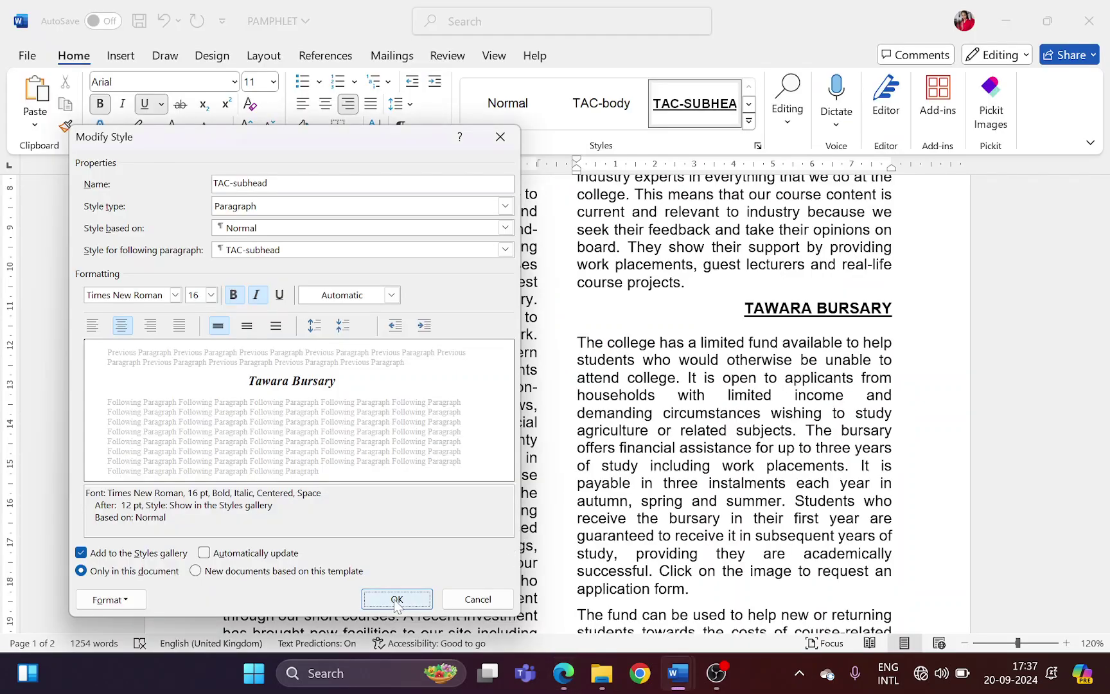
# Keep Single line spacing and change the style's space after from 12 pt to 3 pt
pyautogui.click(137, 598)
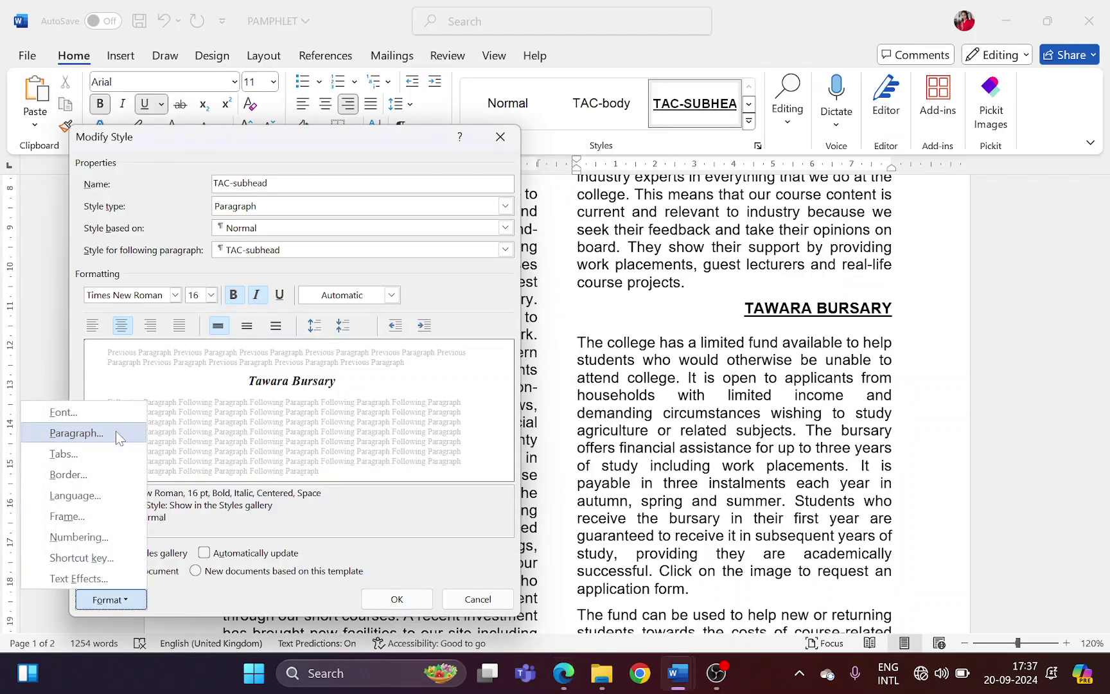
pyautogui.click(58, 431)
pyautogui.click(800, 417)
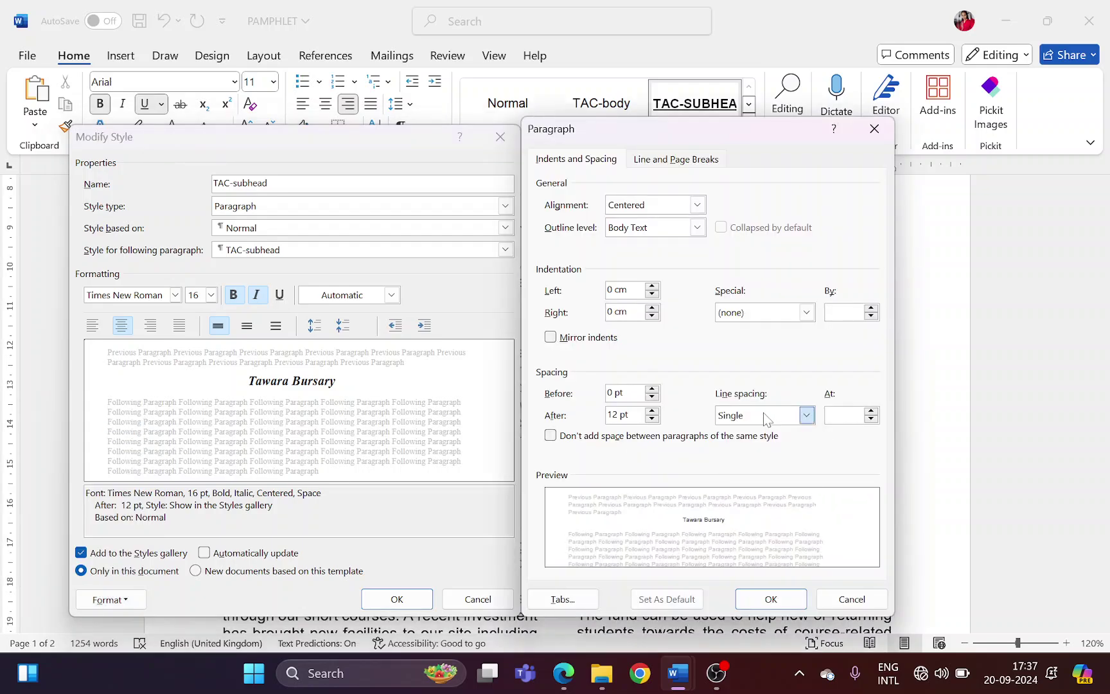
pyautogui.click(738, 430)
pyautogui.click(611, 415)
pyautogui.press('BackSpace')
pyautogui.press('Delete')
# Highlight the screenshot evidence instruction in the question paper
pyautogui.hotkey('alt', 'Tab')
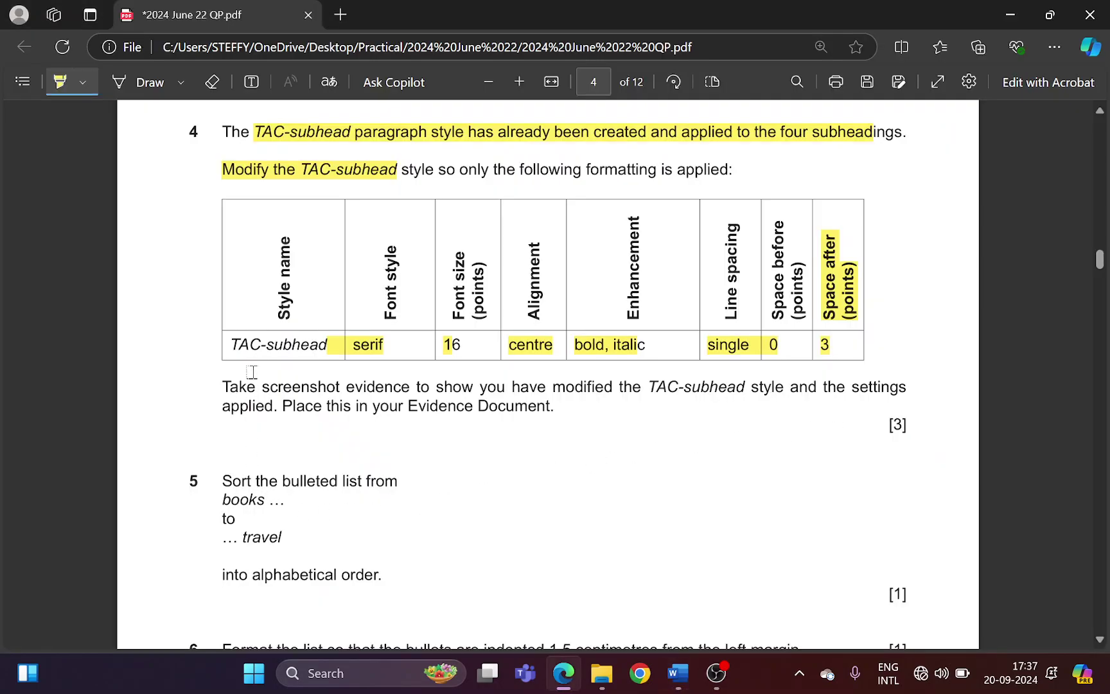
pyautogui.moveTo(239, 385); pyautogui.dragTo(546, 411)
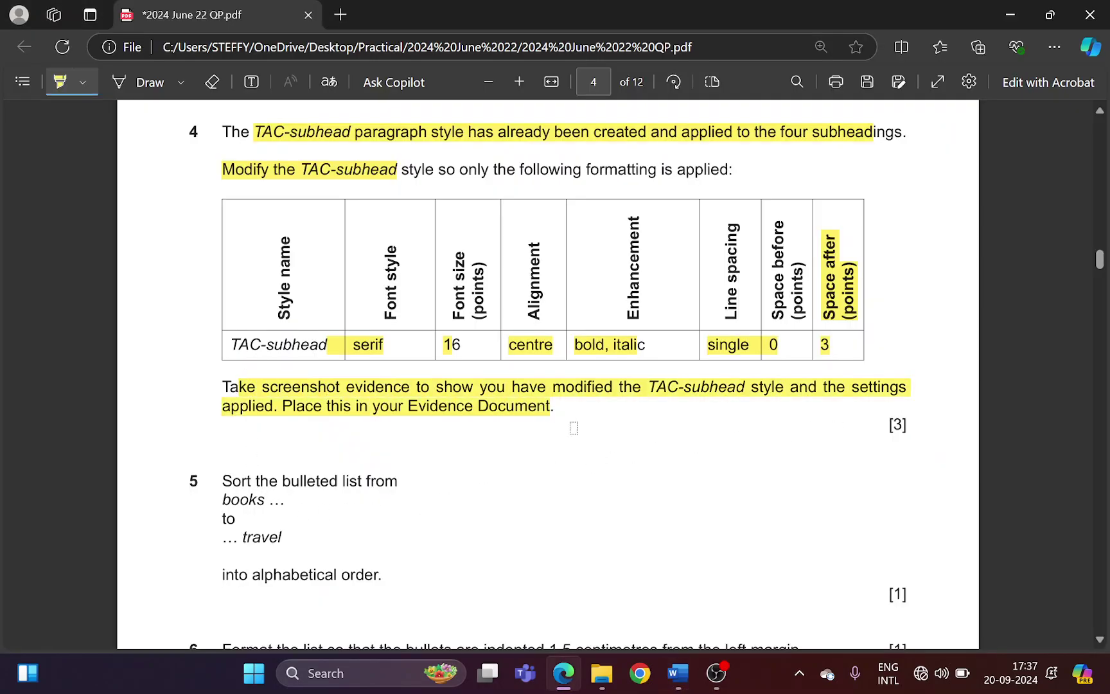
pyautogui.hotkey('alt', 'Tab')
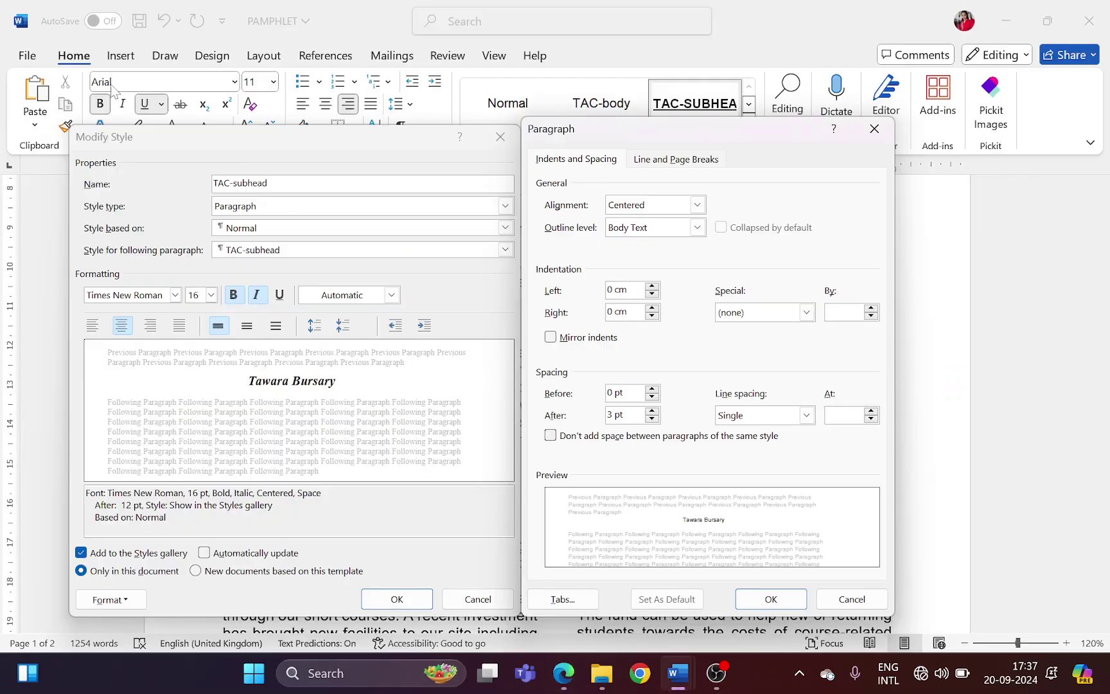
# Snip both style dialogs as a screenshot, then confirm and save the TAC-subhead style
pyautogui.press('super+shift+s')
pyautogui.moveTo(62, 117); pyautogui.dragTo(904, 621)
pyautogui.click(771, 599)
pyautogui.click(397, 599)
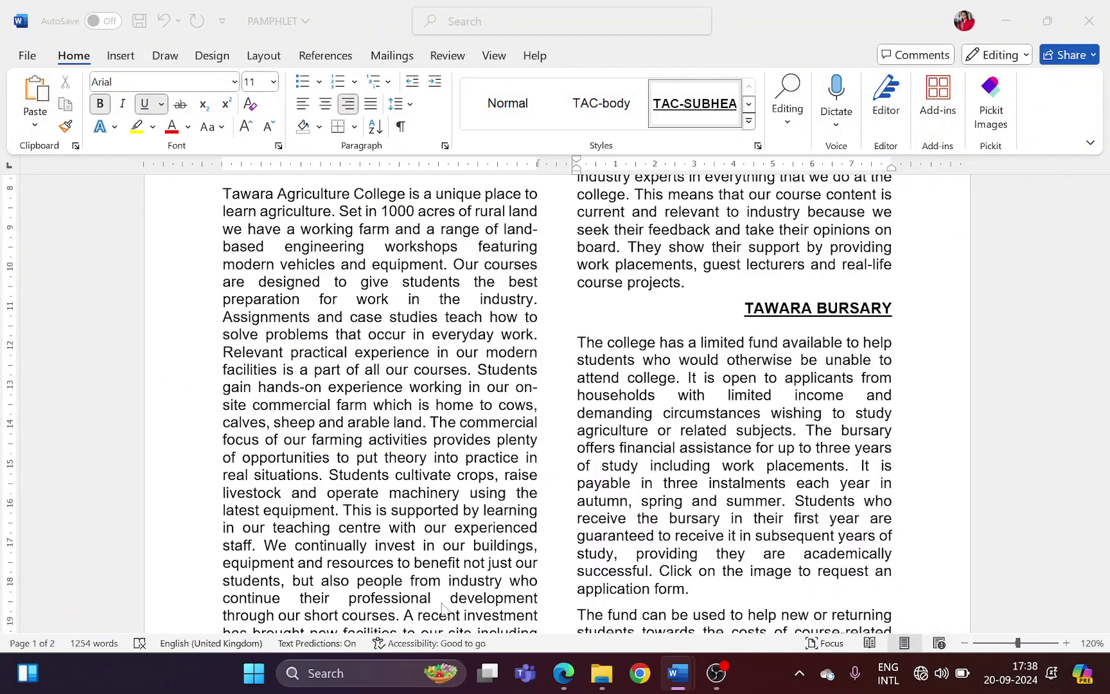
# Paste the style settings screenshot under Step 4 evidence in EVIDENCE1514
pyautogui.moveTo(681, 678)
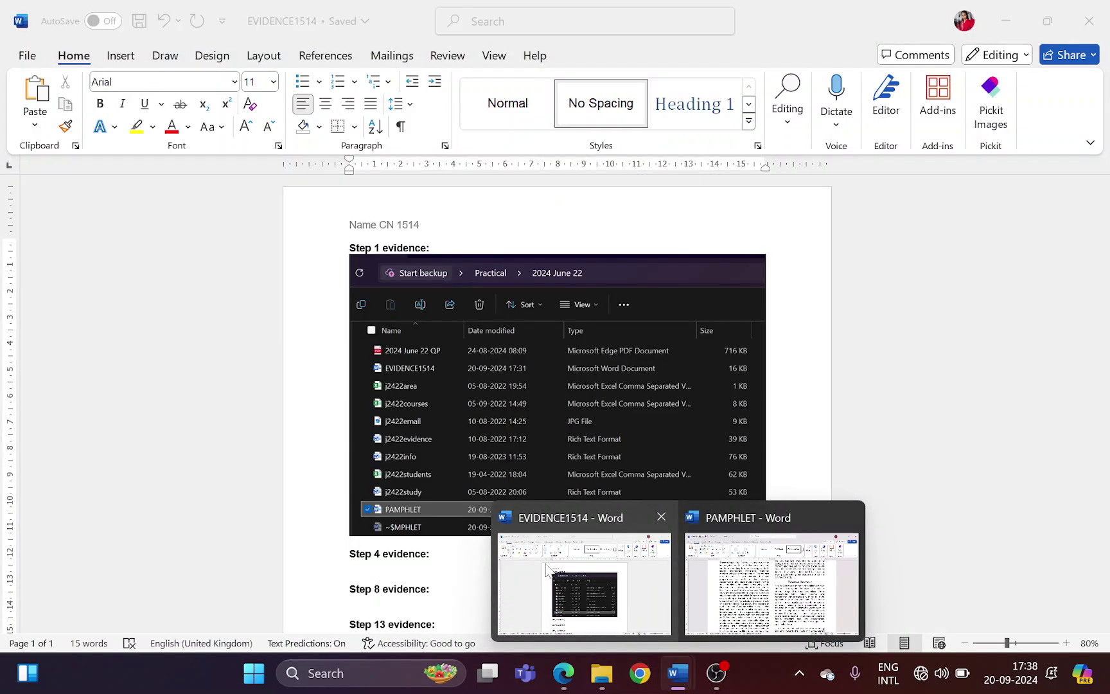
pyautogui.click(601, 598)
pyautogui.click(429, 568)
pyautogui.hotkey('ctrl', 'v')
pyautogui.scroll(-1, 443, 534)
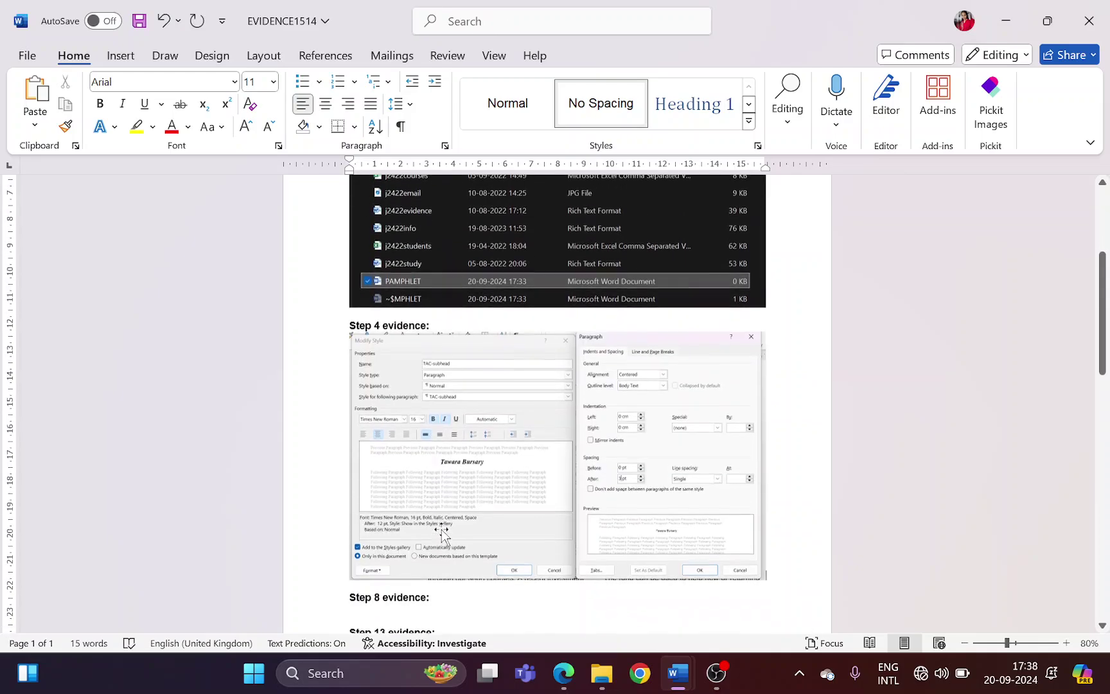
pyautogui.scroll(1, 442, 529)
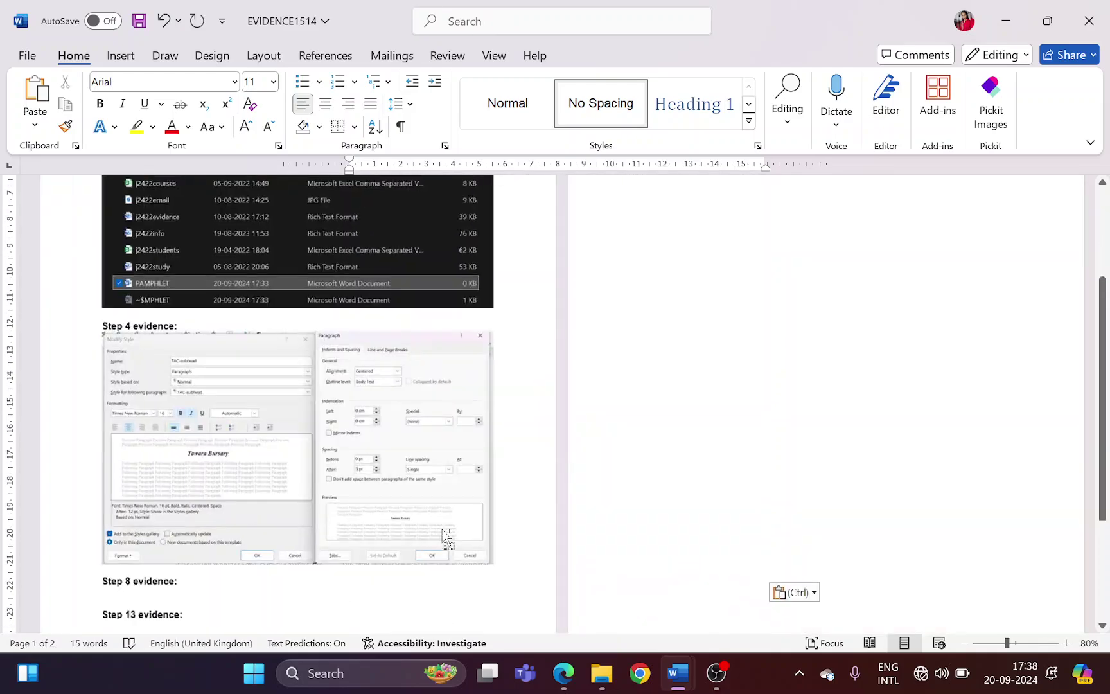
pyautogui.scroll(2, 442, 529)
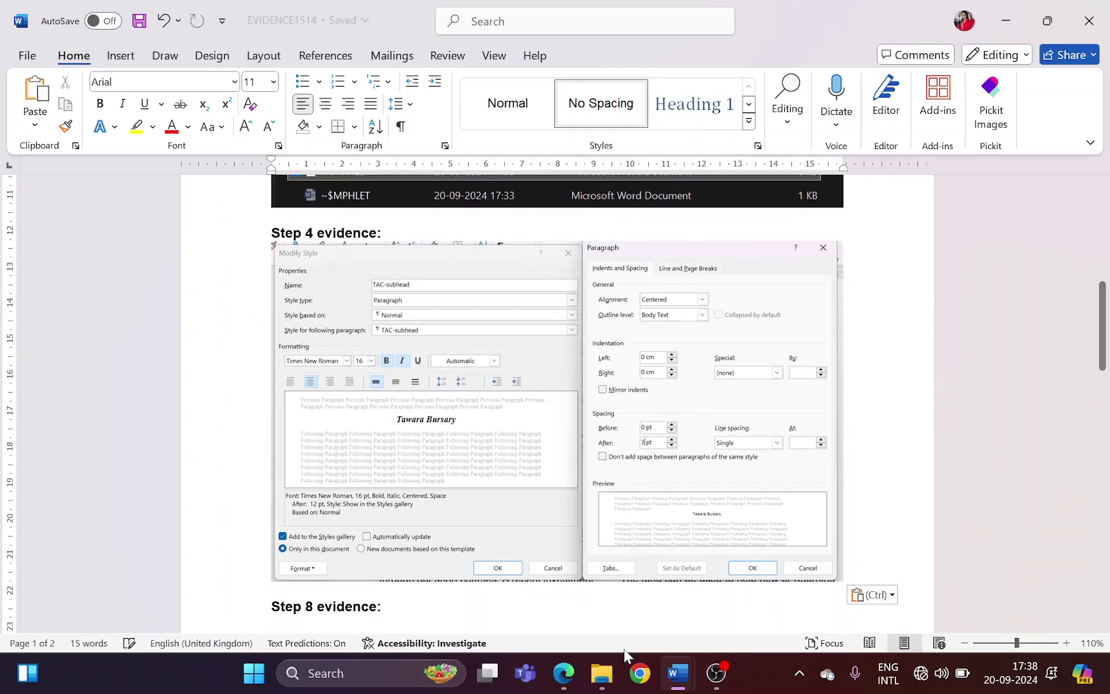
# Bring PAMPHLET forward, then show the question paper at tasks 5 to 8
pyautogui.moveTo(679, 684)
pyautogui.click(728, 603)
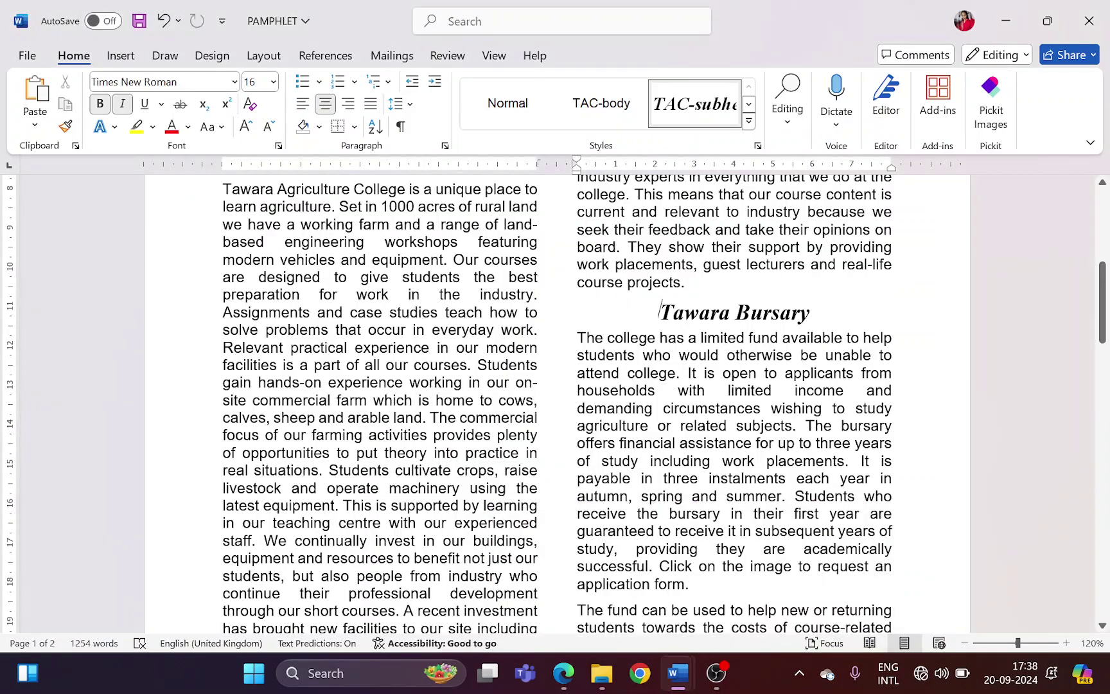
pyautogui.hotkey('alt', 'Tab')
pyautogui.hotkey('alt', 'Tab')
pyautogui.scroll(-3, 495, 560)
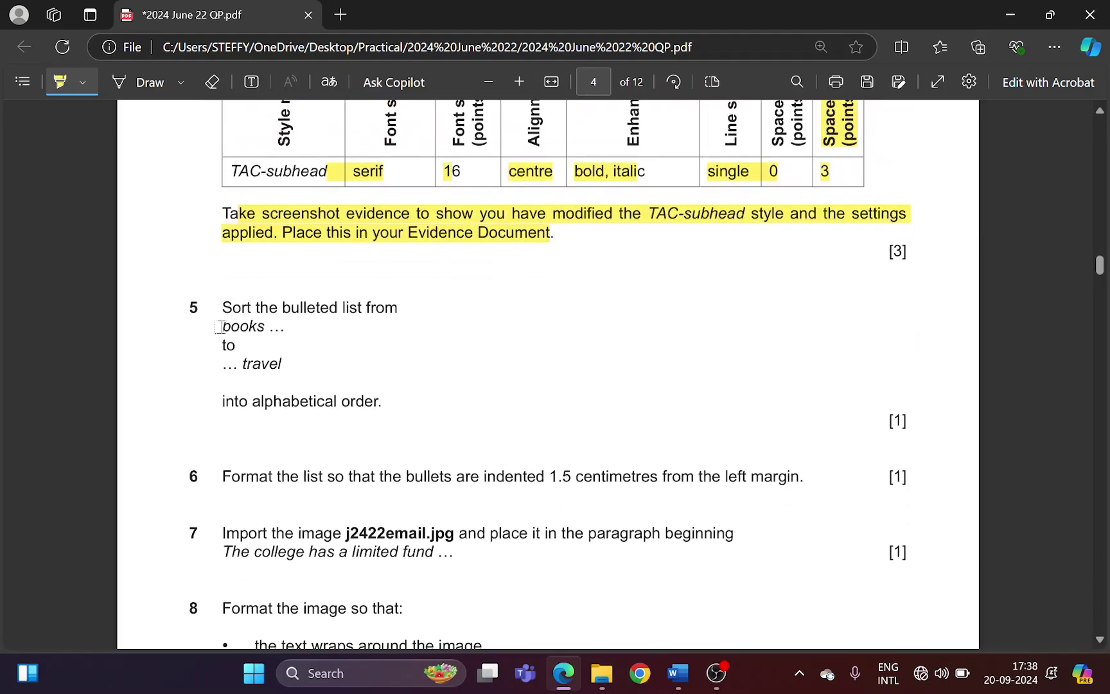
# Highlight task 5's list range books to travel and 'into alphabetical order'
pyautogui.moveTo(223, 327); pyautogui.dragTo(288, 374)
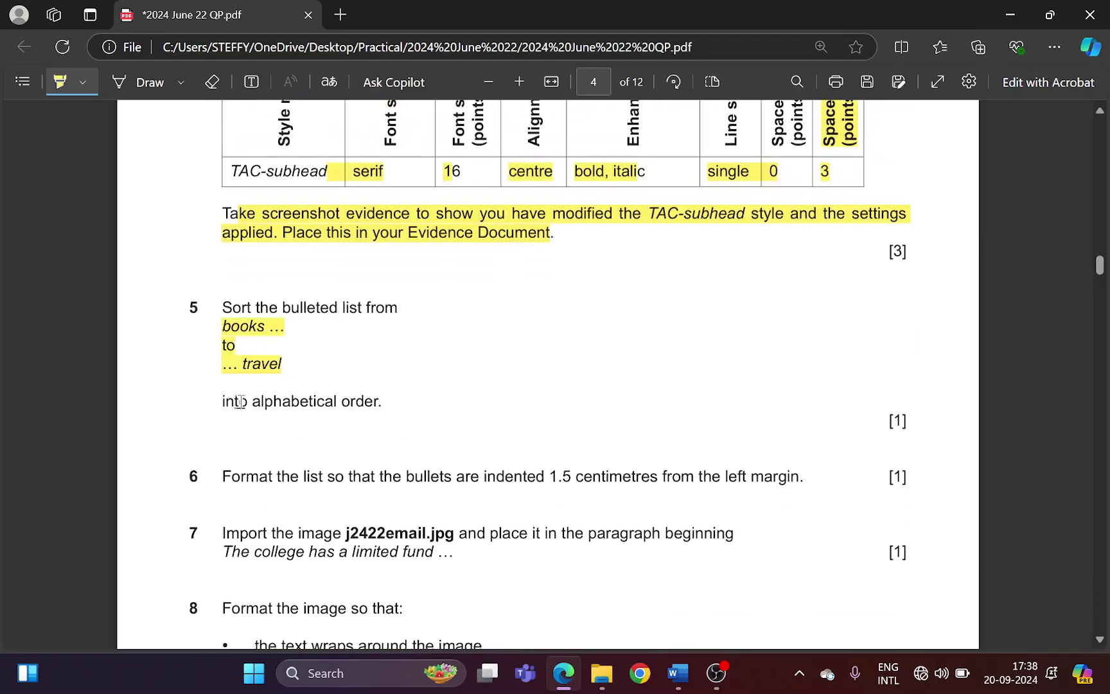
pyautogui.moveTo(226, 402); pyautogui.dragTo(369, 404)
pyautogui.hotkey('alt', 'Tab')
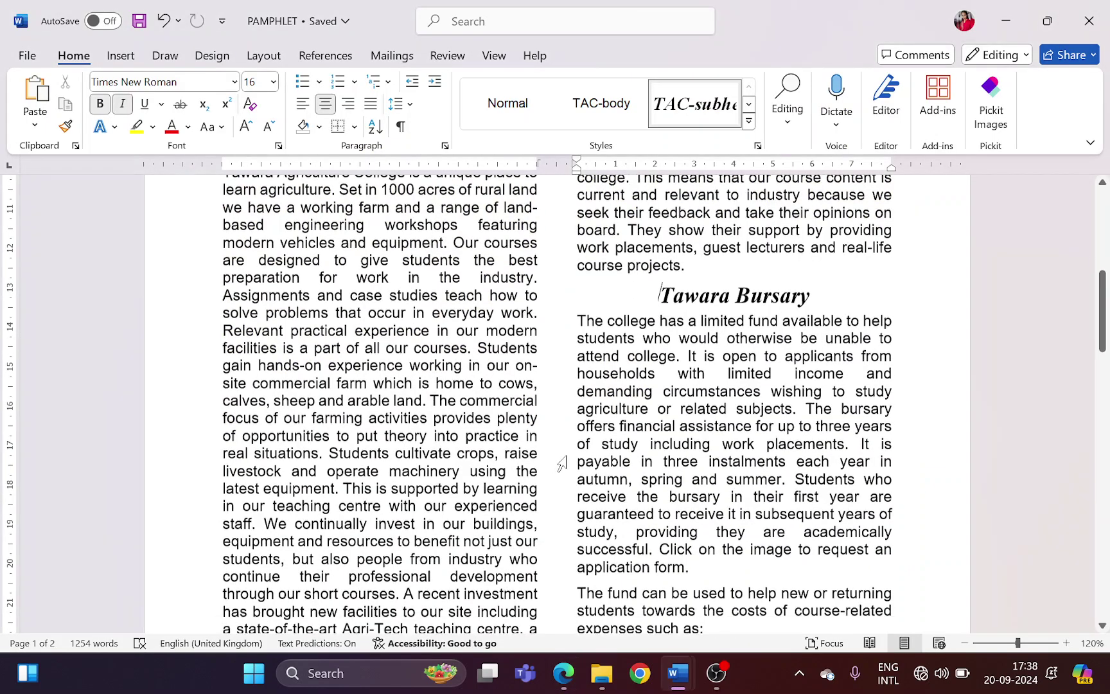
# Sort the bulleted list from books to travel in ascending alphabetical order
pyautogui.scroll(-5, 558, 405)
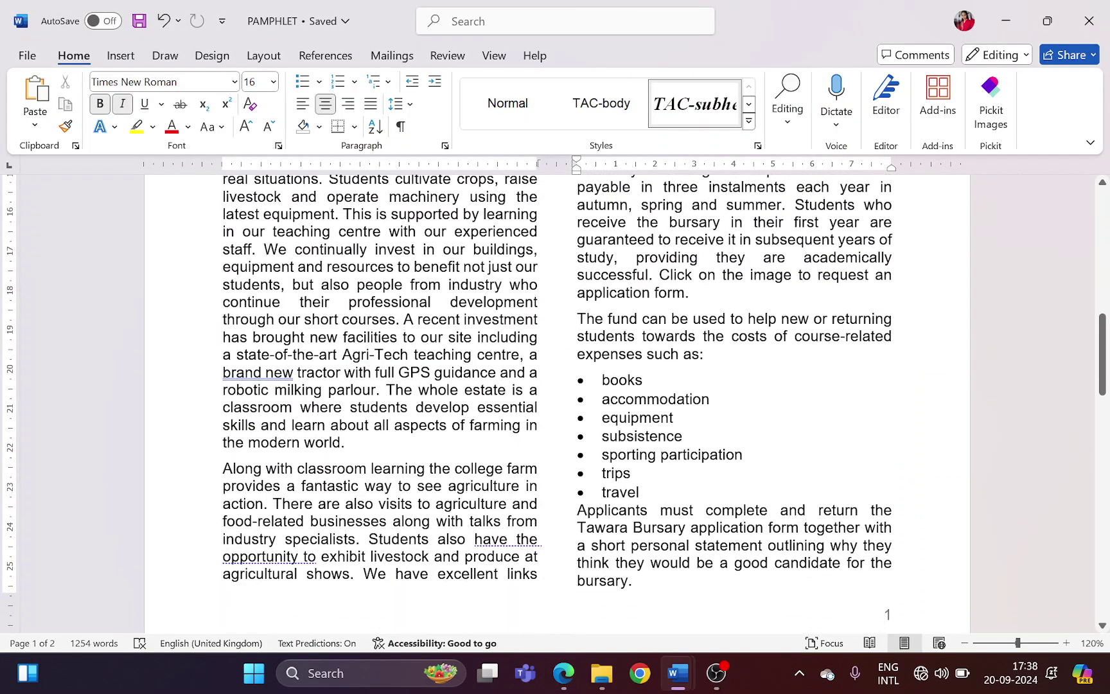
pyautogui.moveTo(602, 380); pyautogui.dragTo(647, 492)
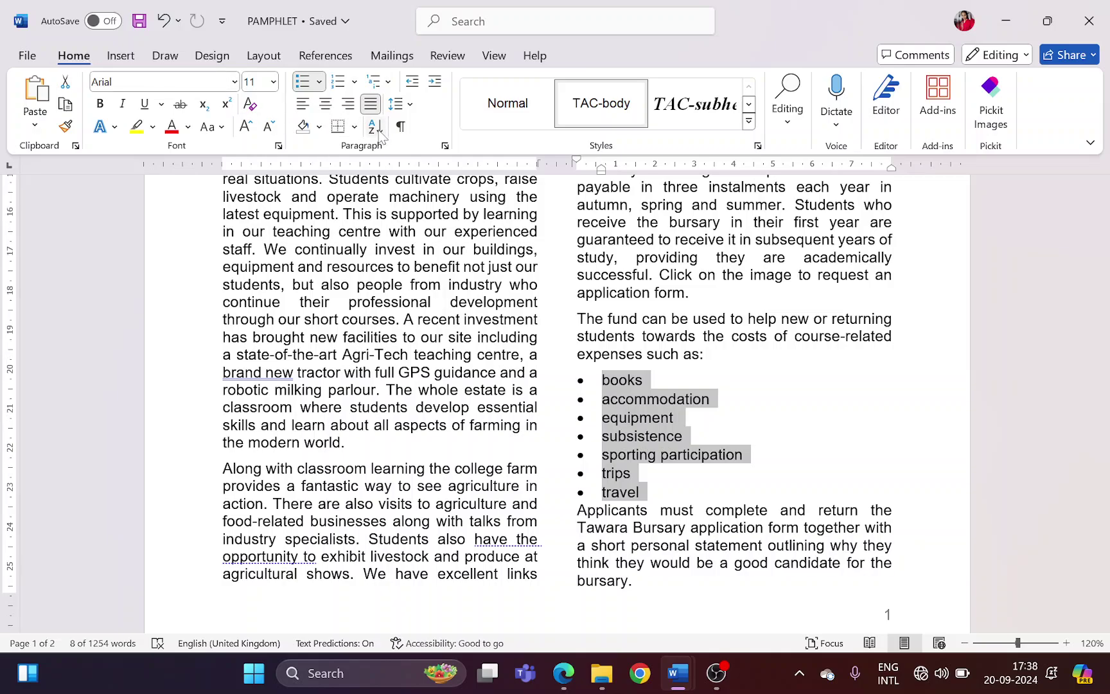
pyautogui.click(379, 132)
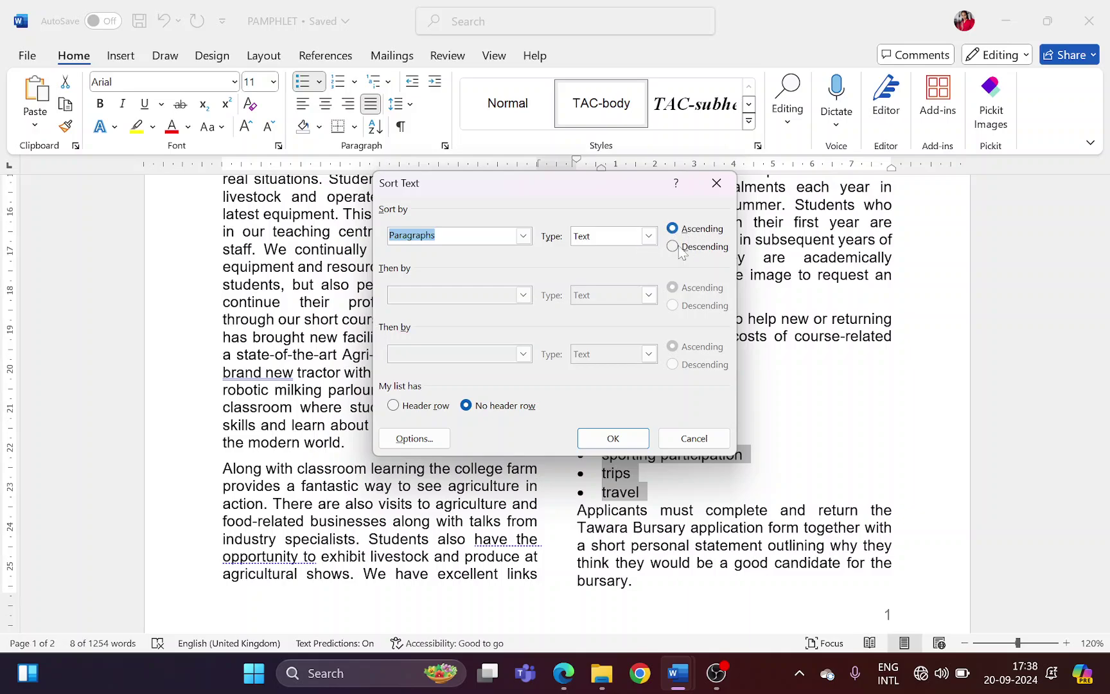
pyautogui.click(612, 438)
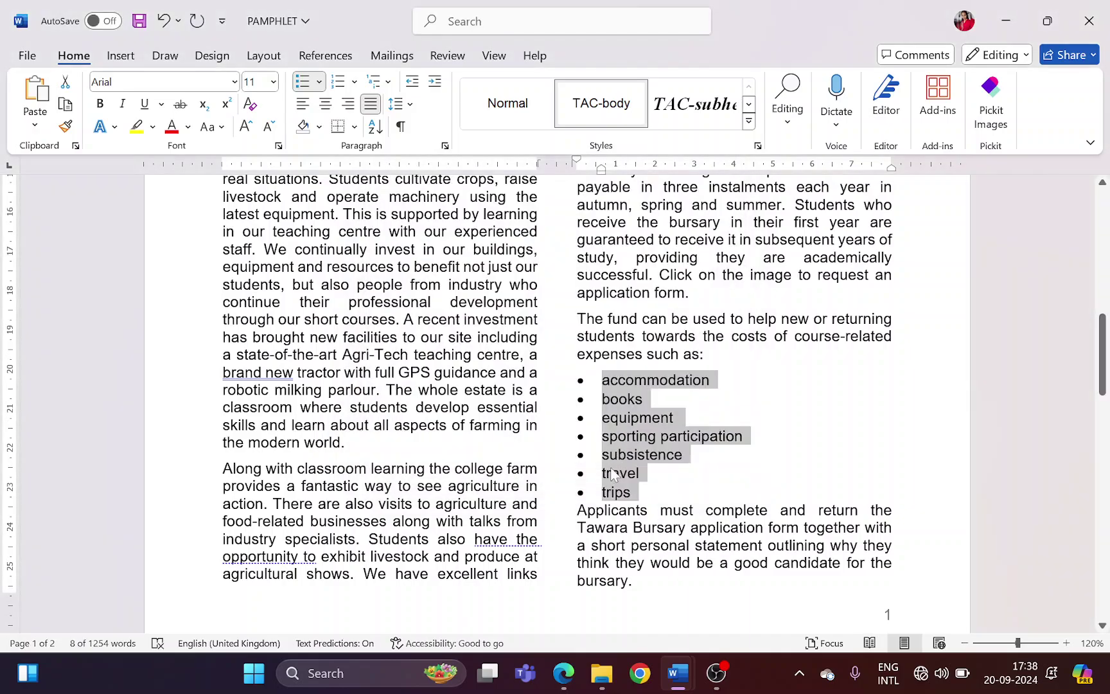
# Highlight the 1.5 cm indent requirement in the question paper
pyautogui.hotkey('alt', 'Tab')
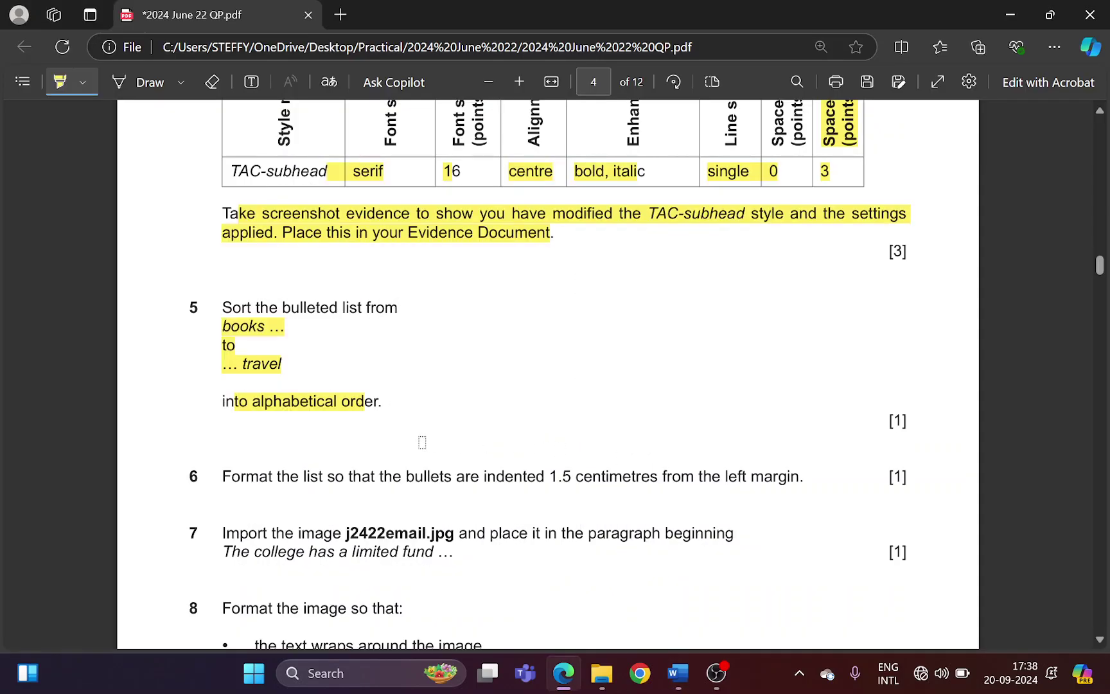
pyautogui.scroll(-3, 327, 392)
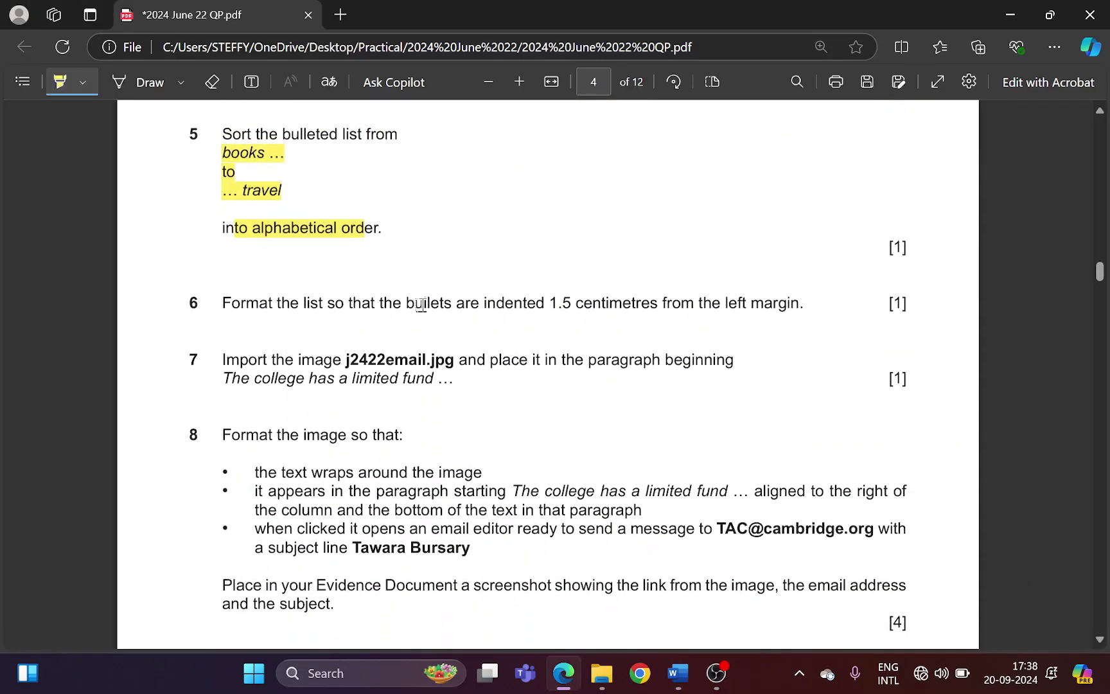
pyautogui.moveTo(415, 307); pyautogui.dragTo(765, 315)
# Give the bulleted list a 1.5 cm left indent
pyautogui.hotkey('alt', 'Tab')
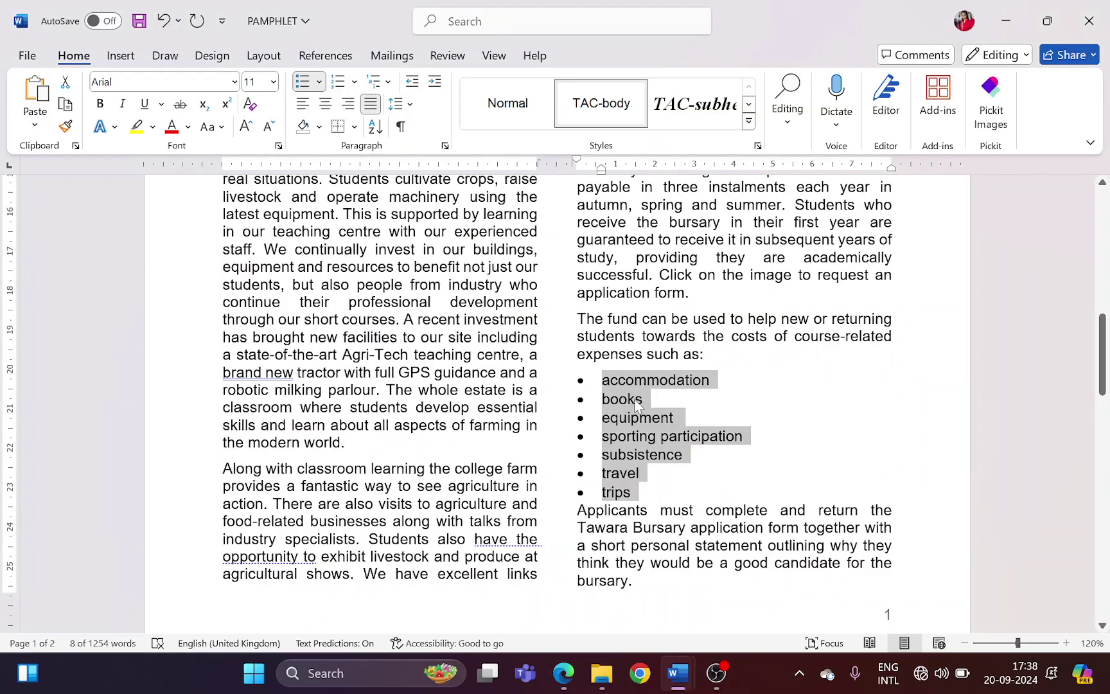
pyautogui.rightClick(639, 405)
pyautogui.click(694, 481)
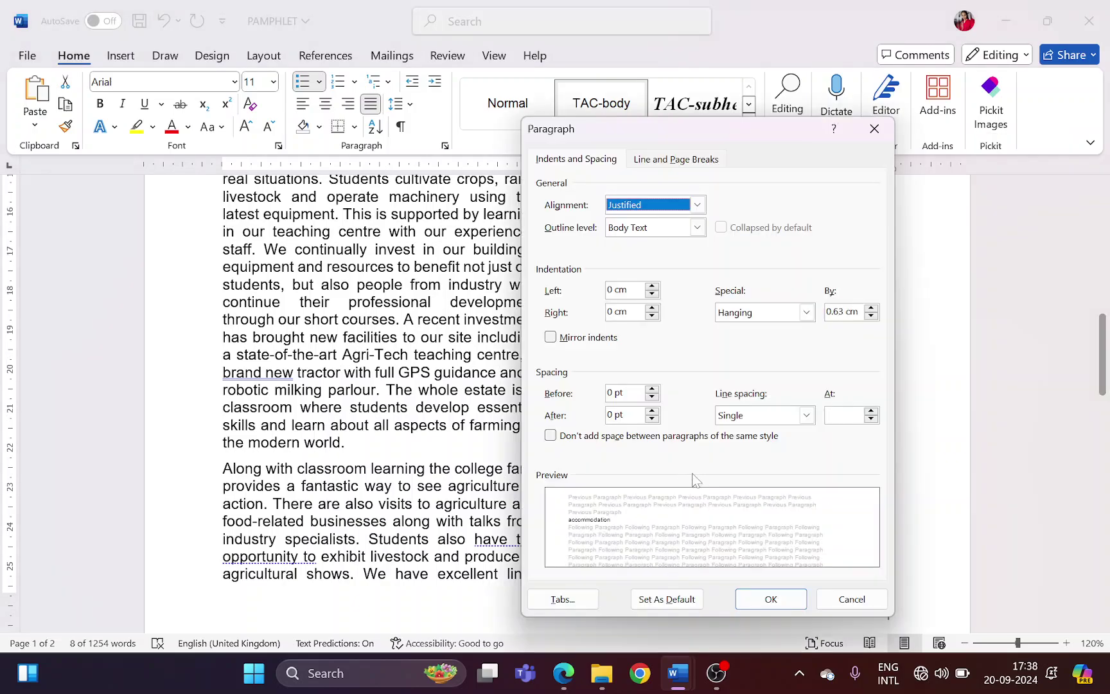
pyautogui.click(610, 290)
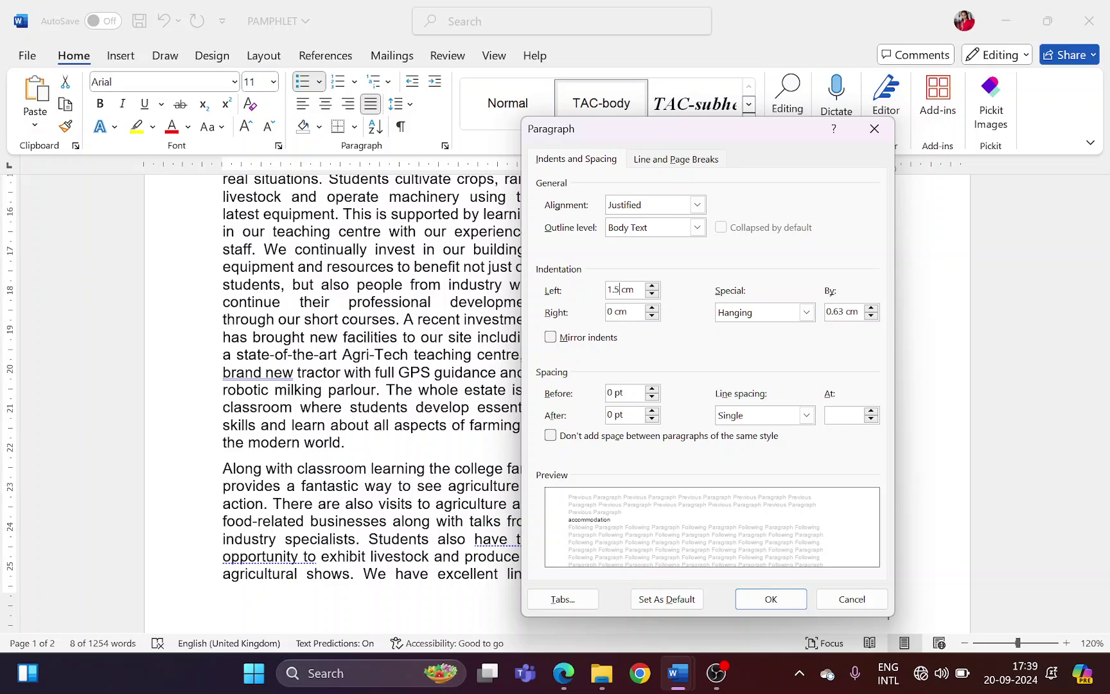
pyautogui.click(770, 598)
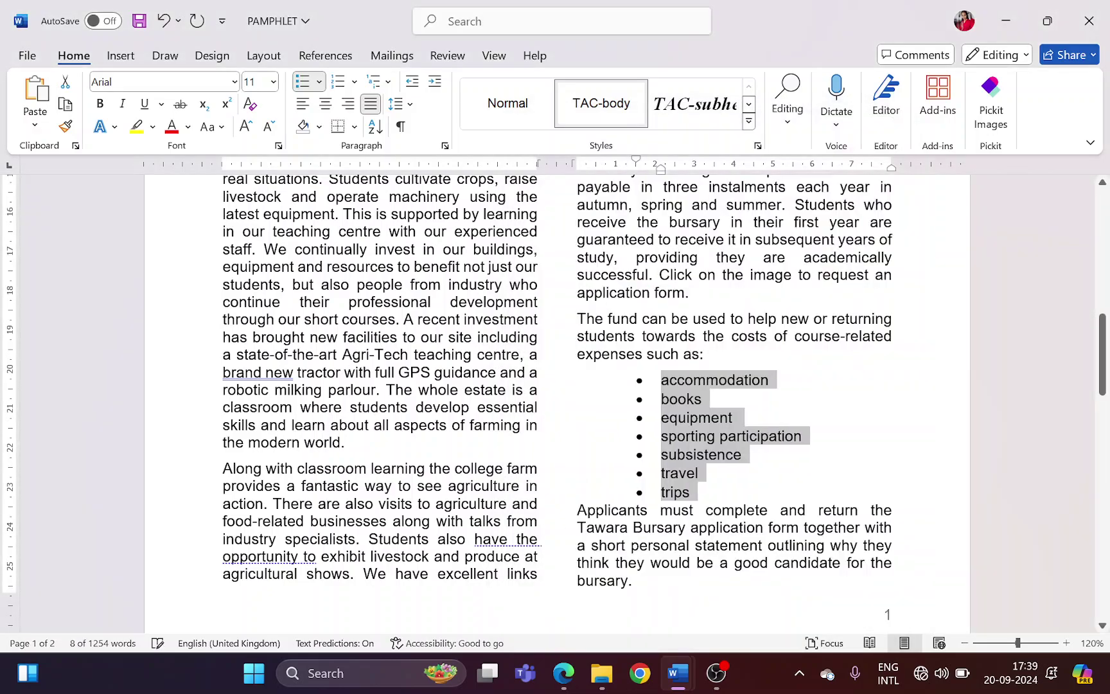
# Highlight question 7's j2422email.jpg file name and the paragraph where the image belongs
pyautogui.hotkey('alt', 'Tab')
pyautogui.scroll(-1, 342, 460)
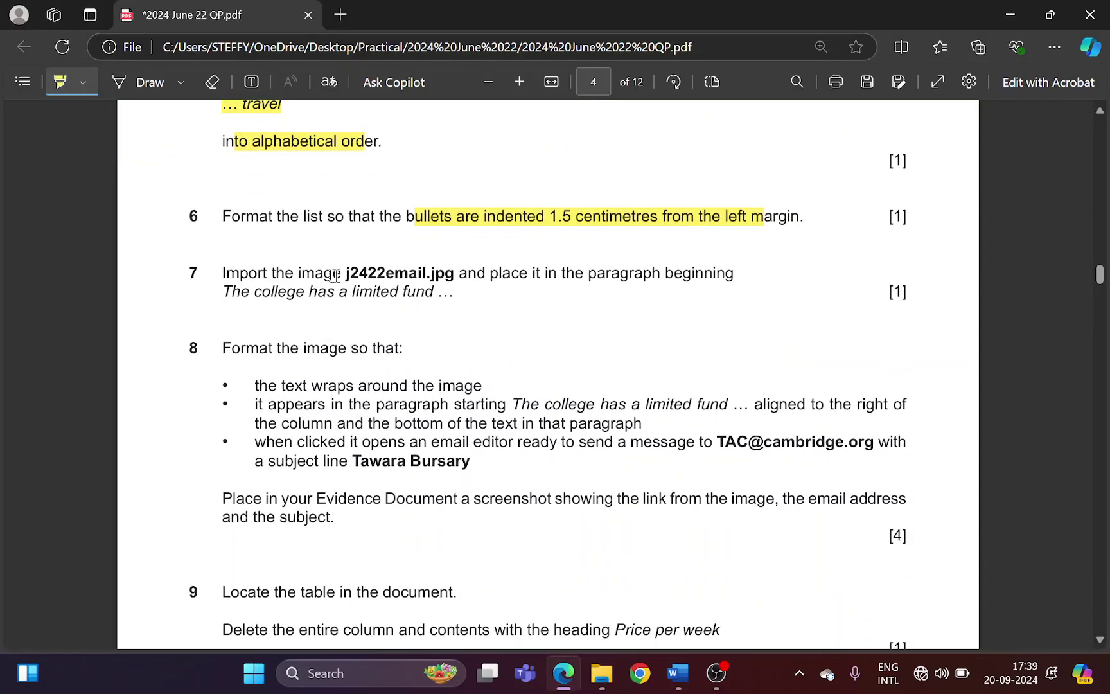
pyautogui.moveTo(343, 272)
pyautogui.mouseDown()
pyautogui.moveTo(414, 263)
pyautogui.moveTo(671, 280)
pyautogui.mouseUp()
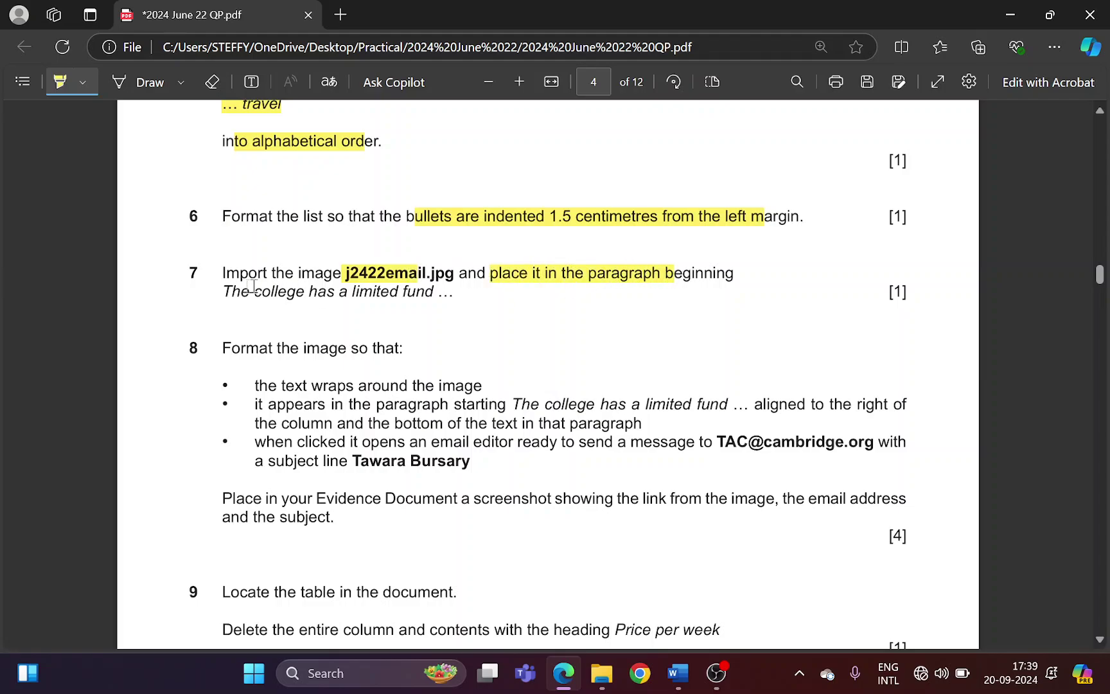
pyautogui.moveTo(224, 291); pyautogui.dragTo(424, 301)
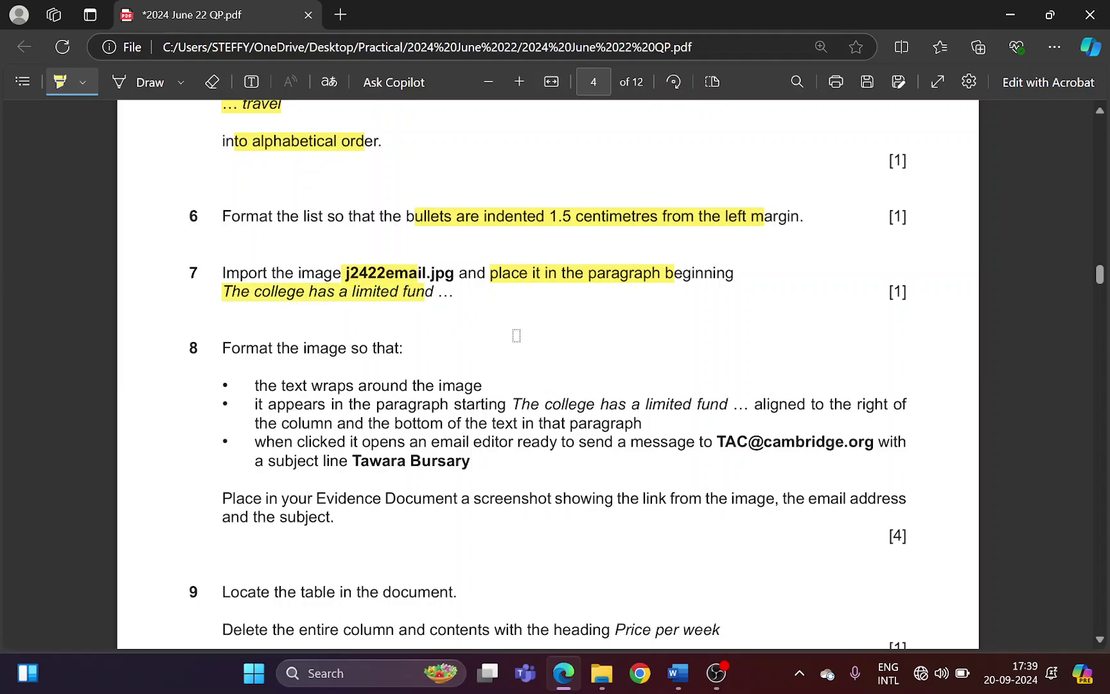
# Return to the pamphlet and start a document search with Ctrl+F
pyautogui.hotkey('alt', 'Tab')
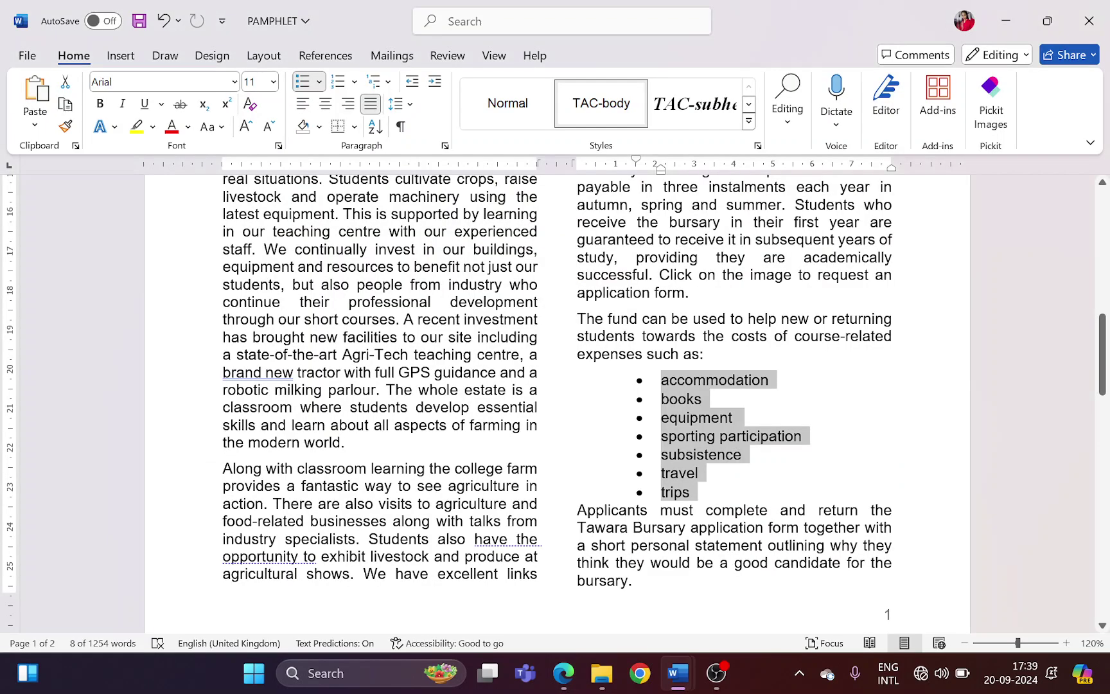
pyautogui.hotkey('alt', 'Tab')
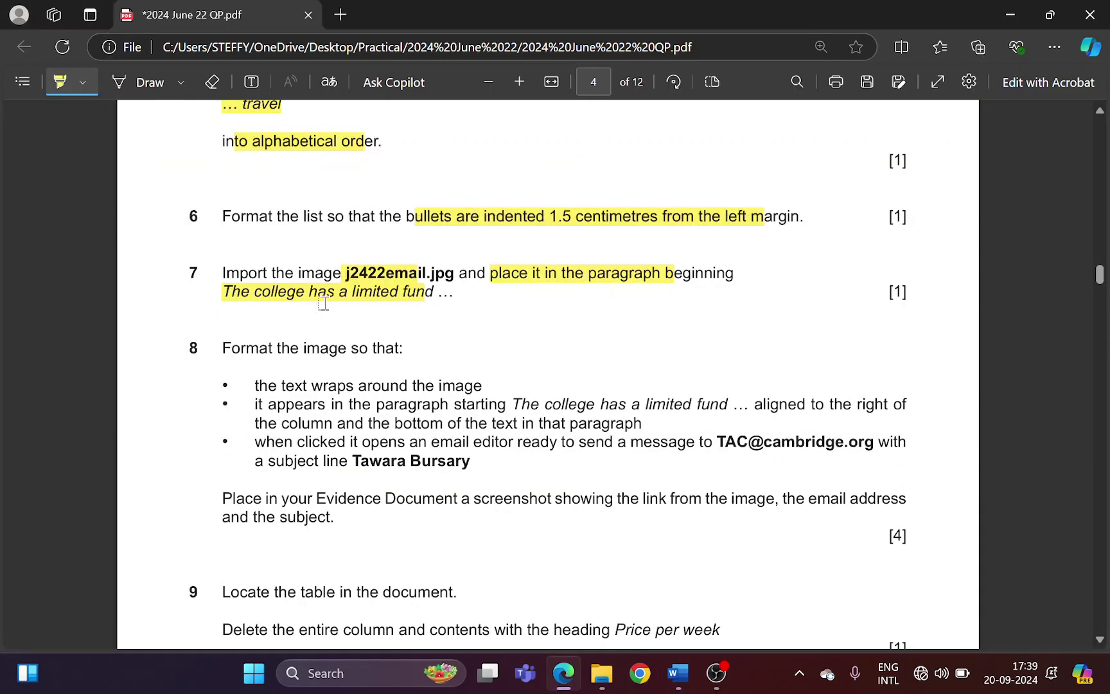
pyautogui.hotkey('alt', 'Tab')
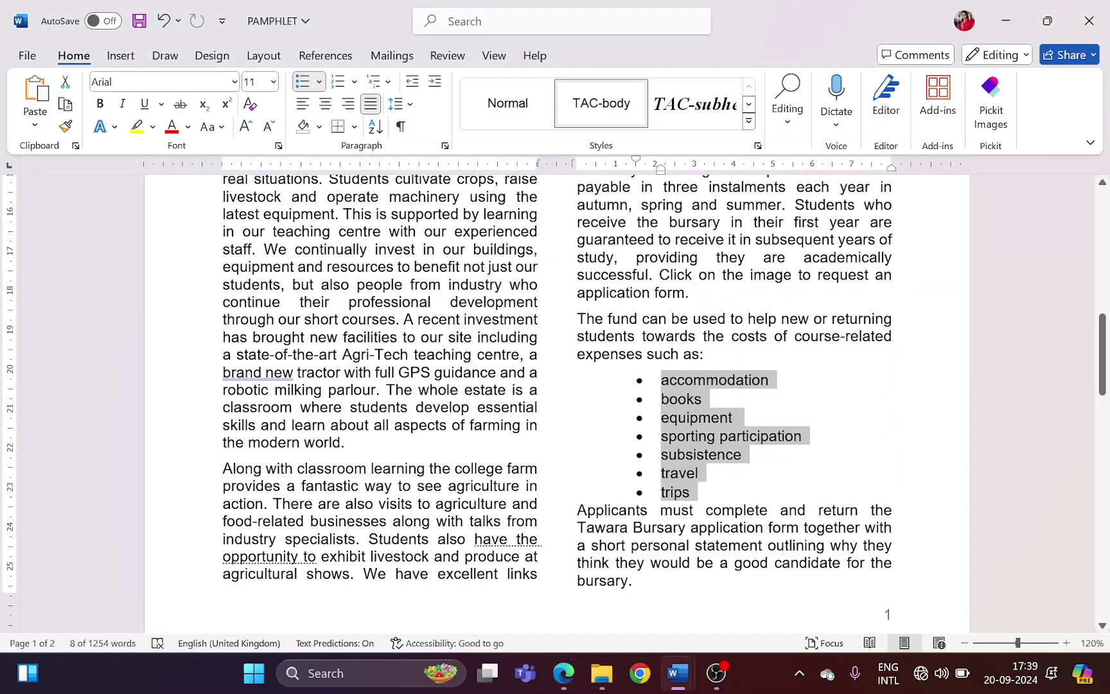
pyautogui.hotkey('ctrl', 'f')
# Find the Tawara Bursary paragraph beginning 'The college has' and close the Navigation pane
pyautogui.write('the college has')
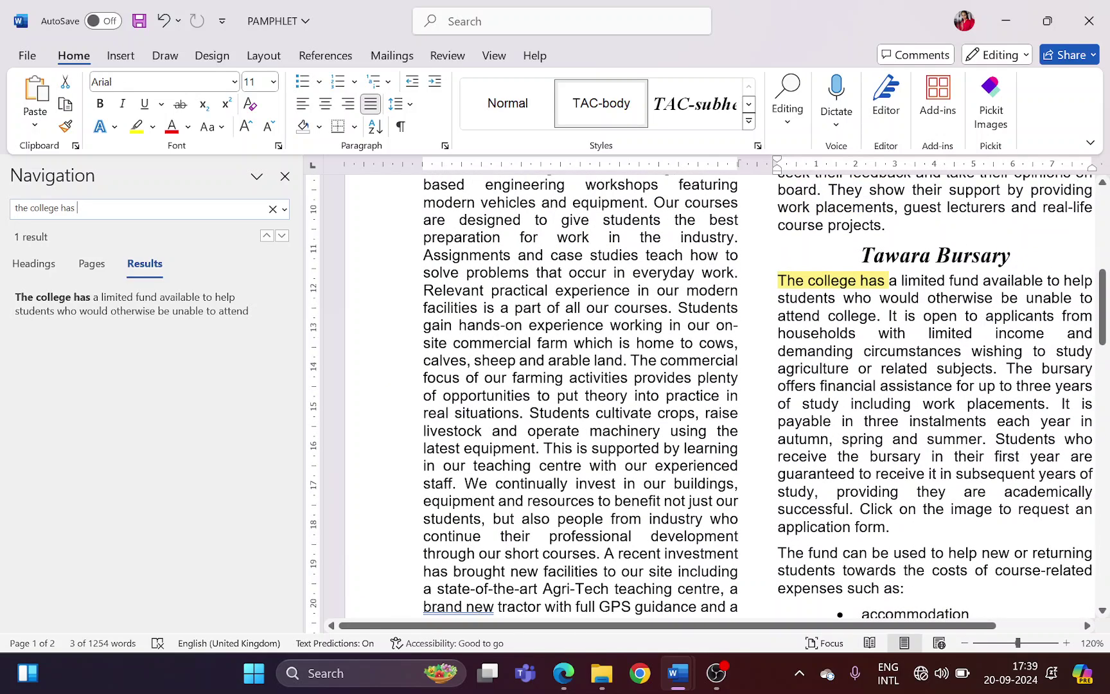
pyautogui.click(860, 280)
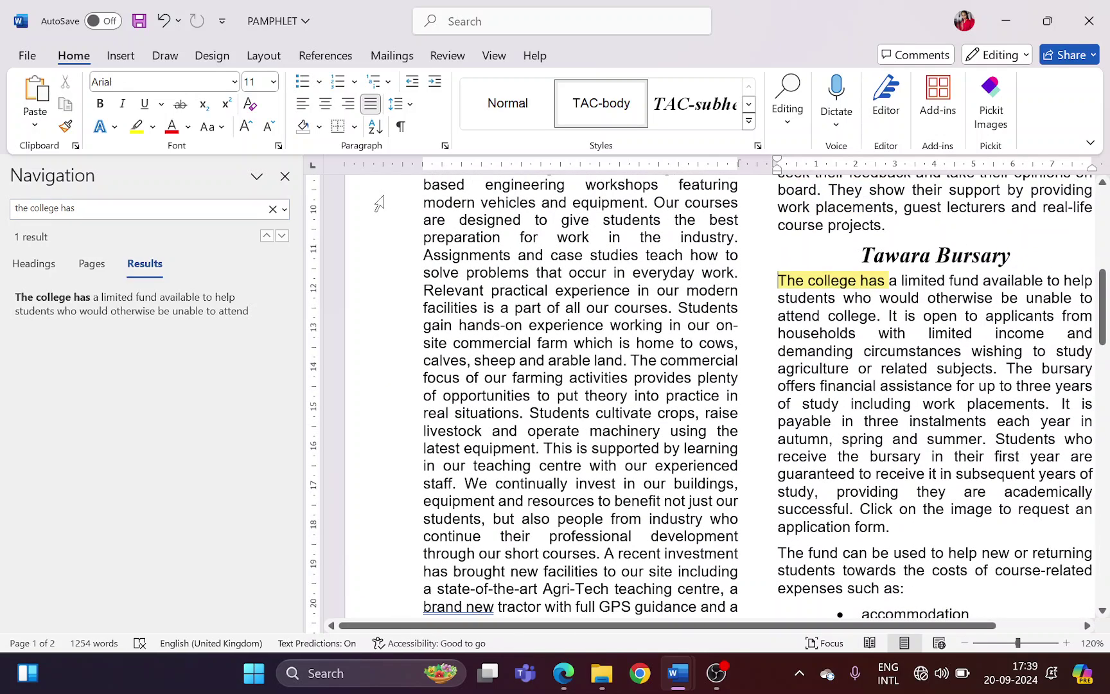
pyautogui.click(284, 176)
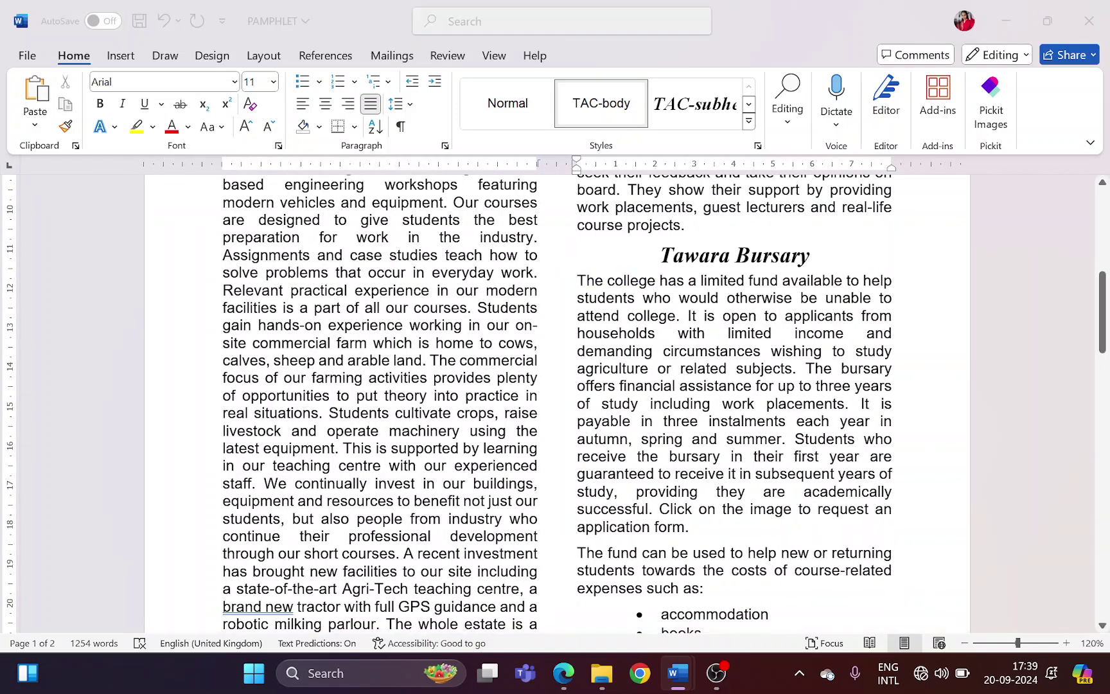
pyautogui.hotkey('alt', 'Tab')
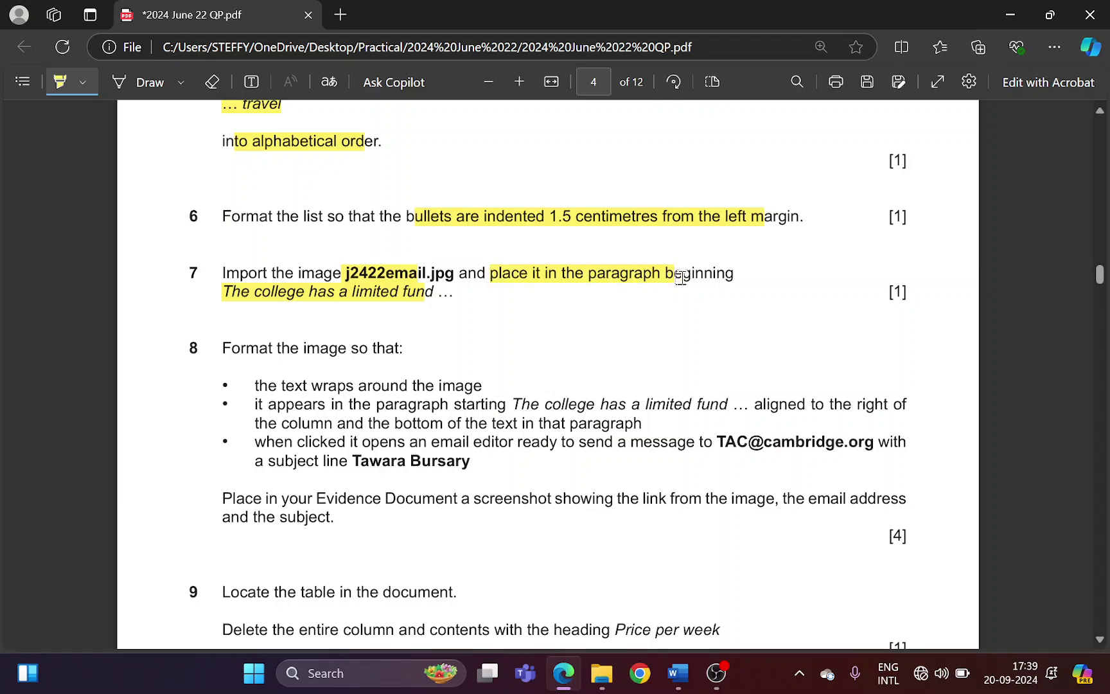
pyautogui.hotkey('alt', 'Tab')
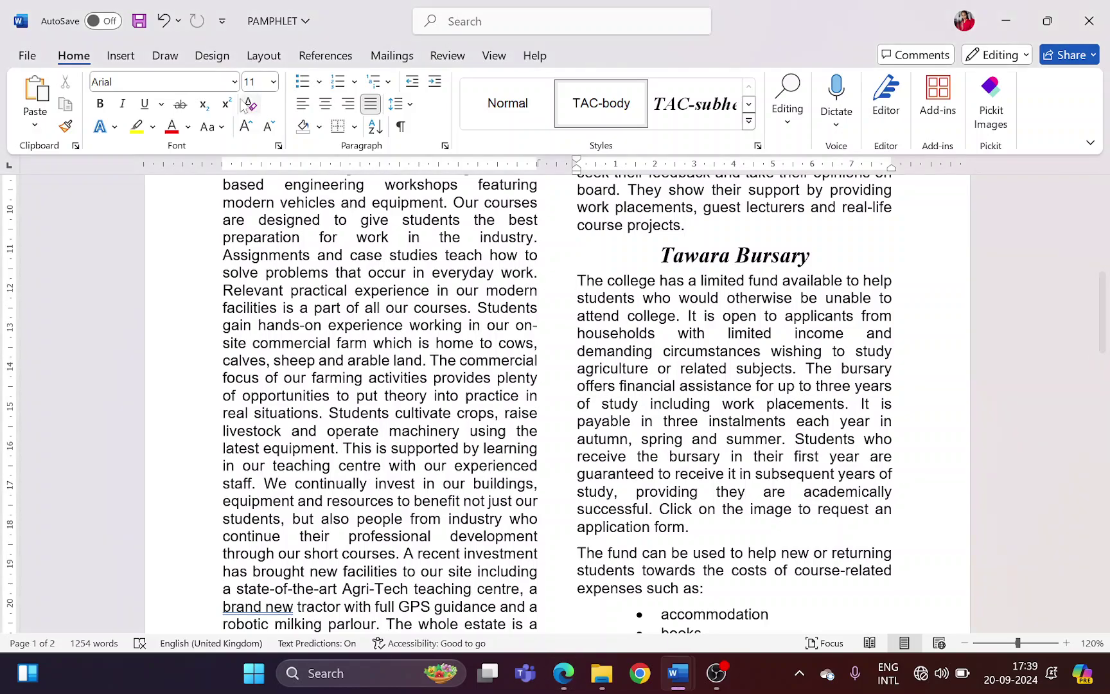
# Insert the j2422email picture from the 2024 June 22 folder into the college fund paragraph
pyautogui.click(121, 56)
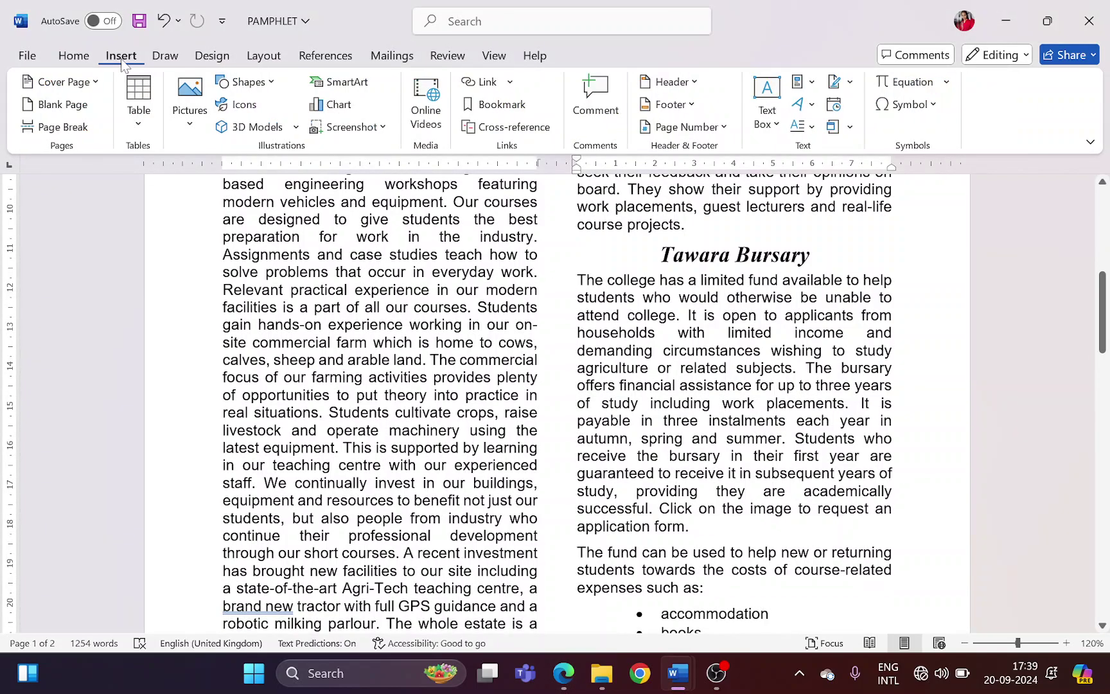
pyautogui.click(185, 114)
pyautogui.click(200, 178)
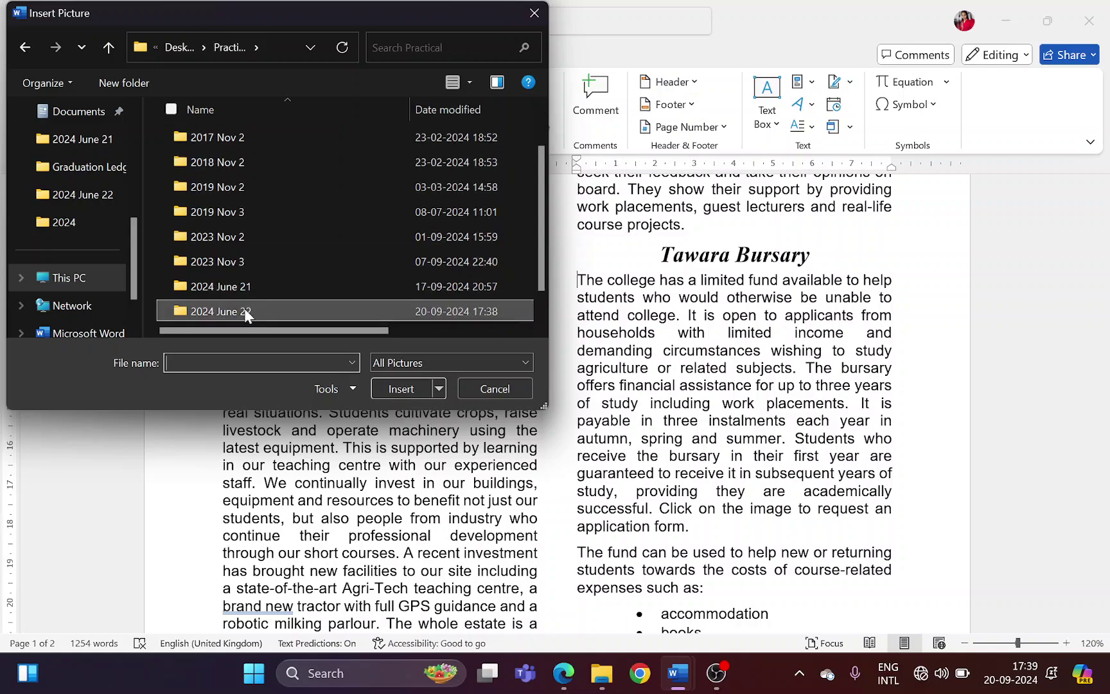
pyautogui.doubleClick(247, 313)
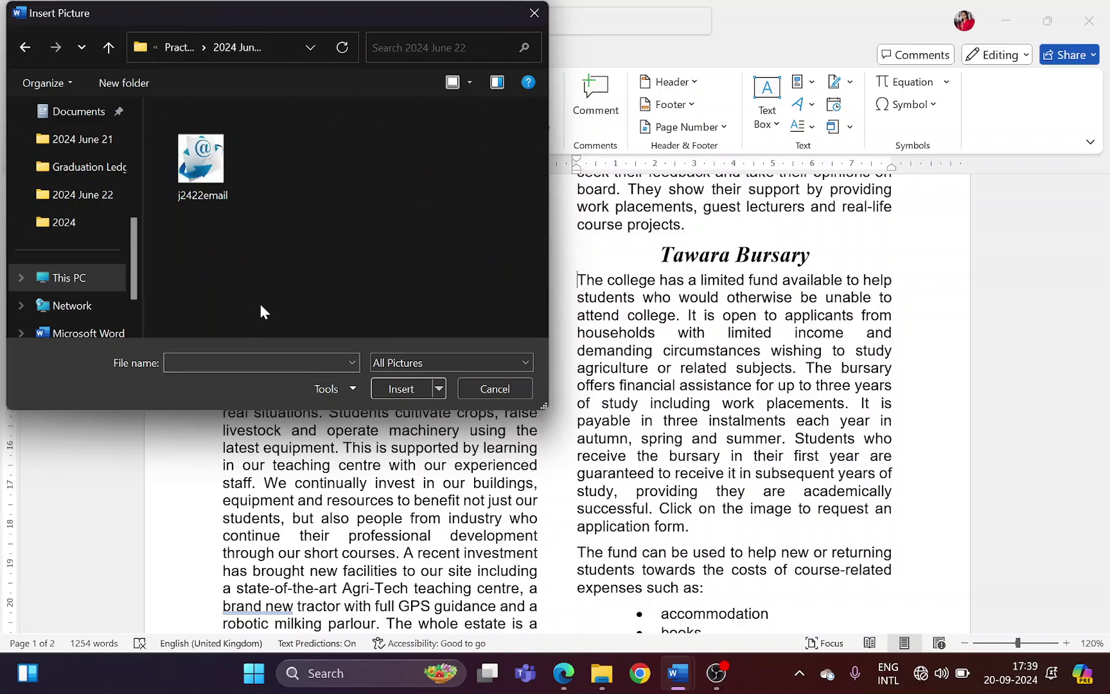
pyautogui.click(220, 180)
pyautogui.click(408, 389)
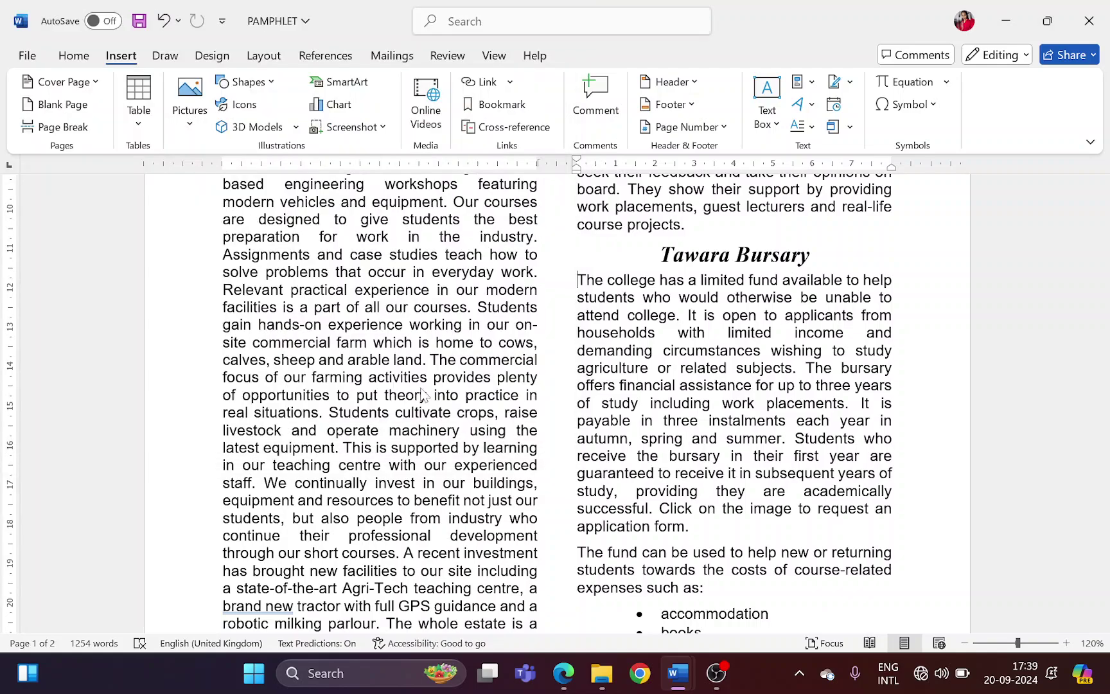
pyautogui.hotkey('alt', 'Tab')
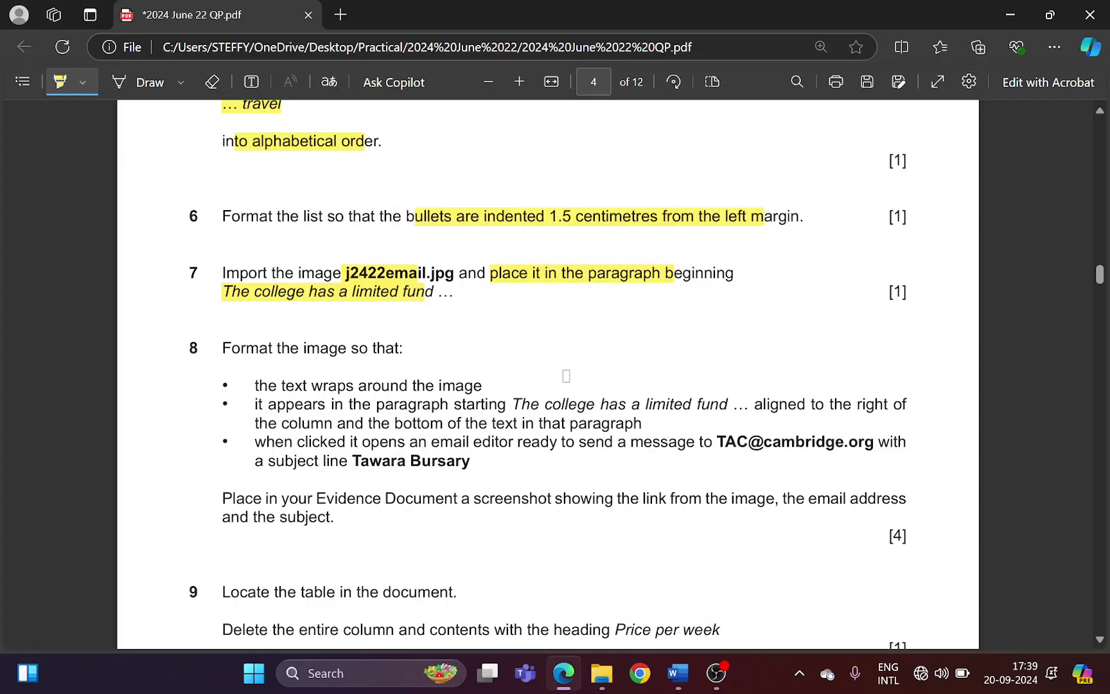
pyautogui.scroll(-2, 398, 374)
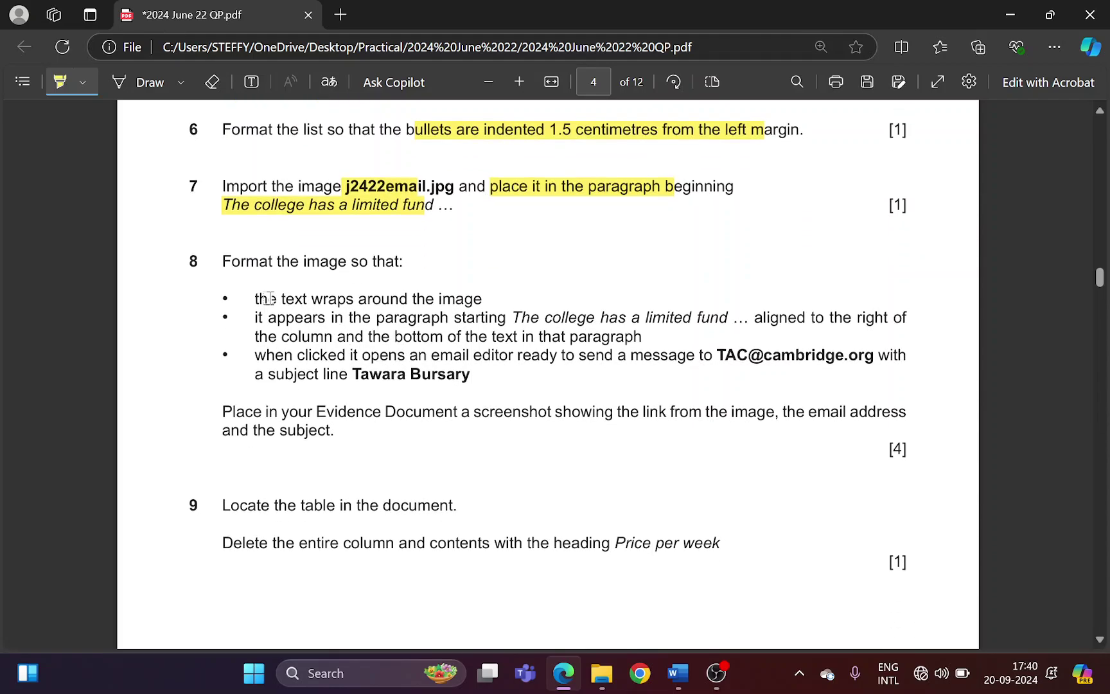
# Set the envelope image's text wrapping to Square
pyautogui.moveTo(261, 299); pyautogui.dragTo(445, 300)
pyautogui.hotkey('alt', 'Tab')
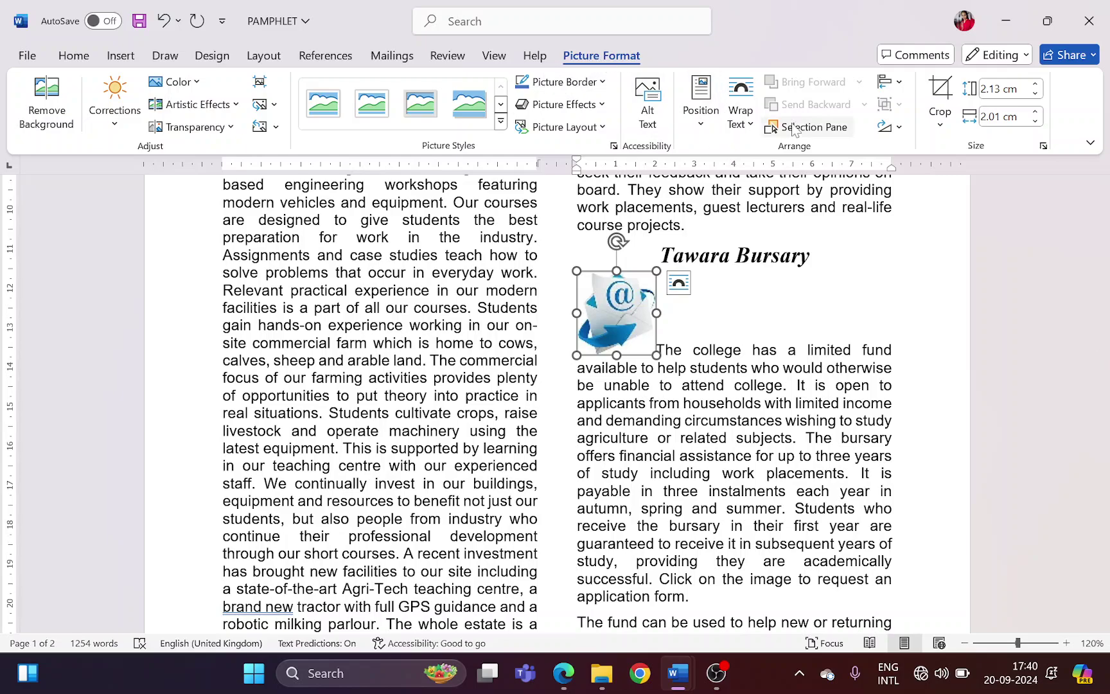
pyautogui.click(741, 113)
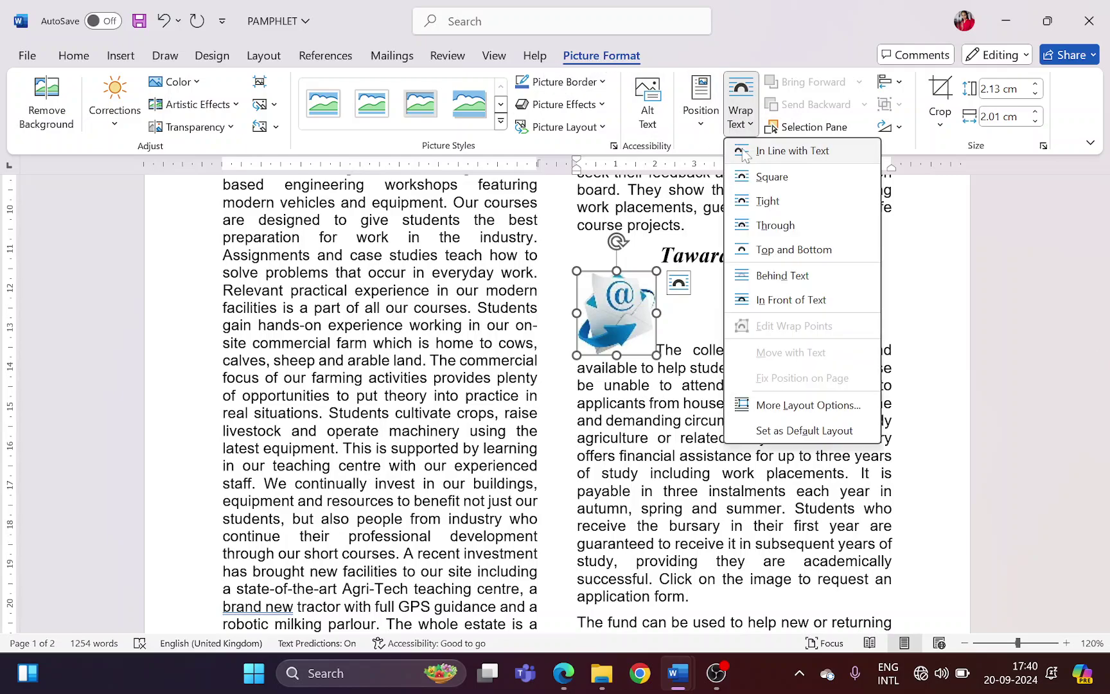
pyautogui.click(758, 184)
pyautogui.click(711, 333)
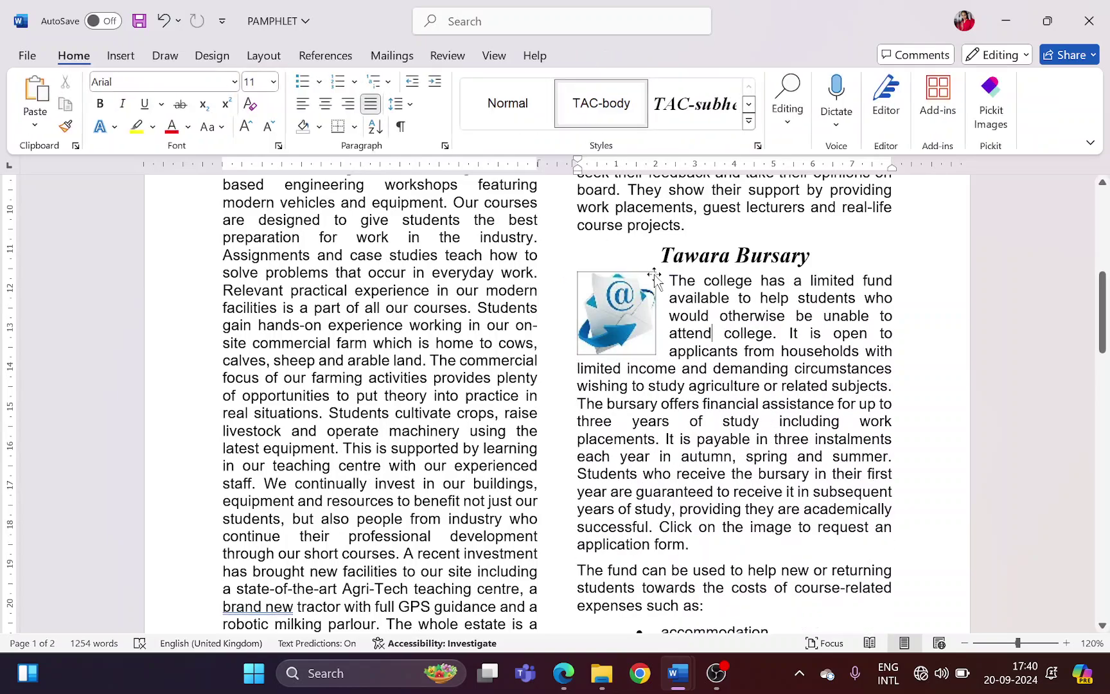
# Highlight question 8's right-of-column and bottom-of-text alignment requirements in the question paper
pyautogui.hotkey('alt', 'Tab')
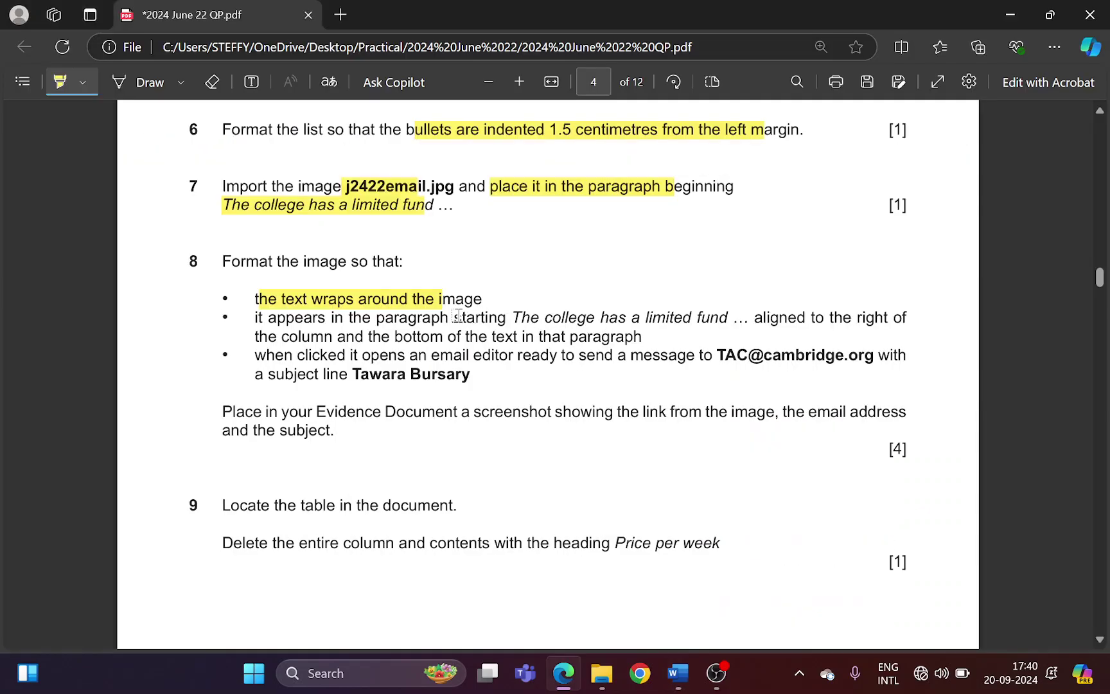
pyautogui.moveTo(264, 320); pyautogui.dragTo(907, 317)
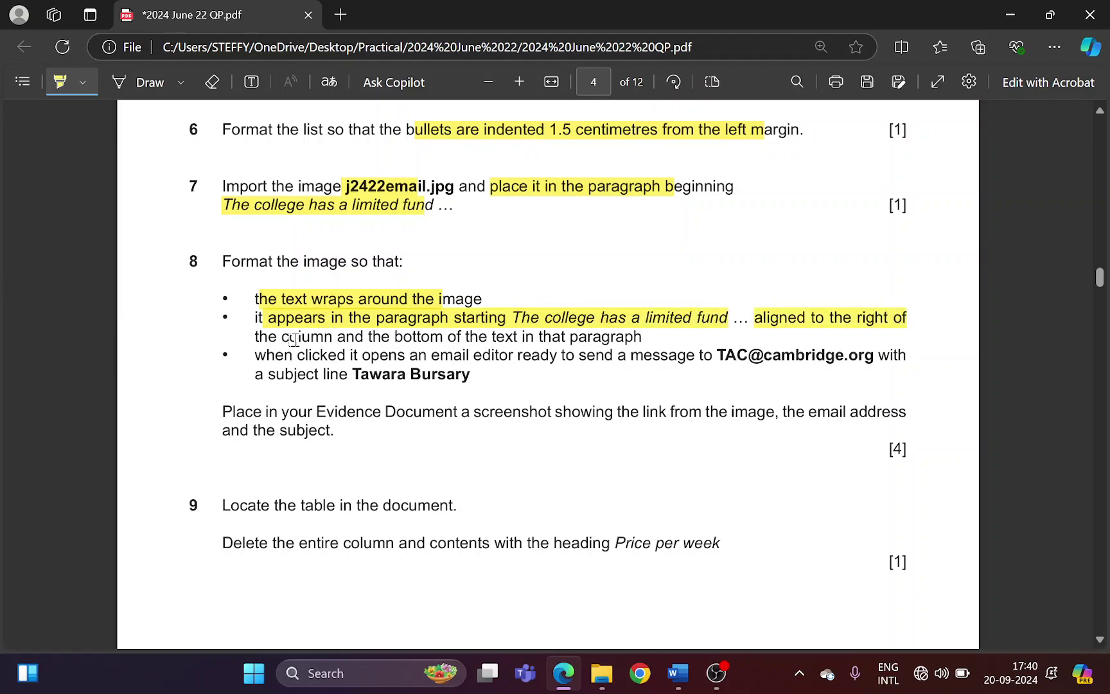
pyautogui.moveTo(256, 338); pyautogui.dragTo(324, 338)
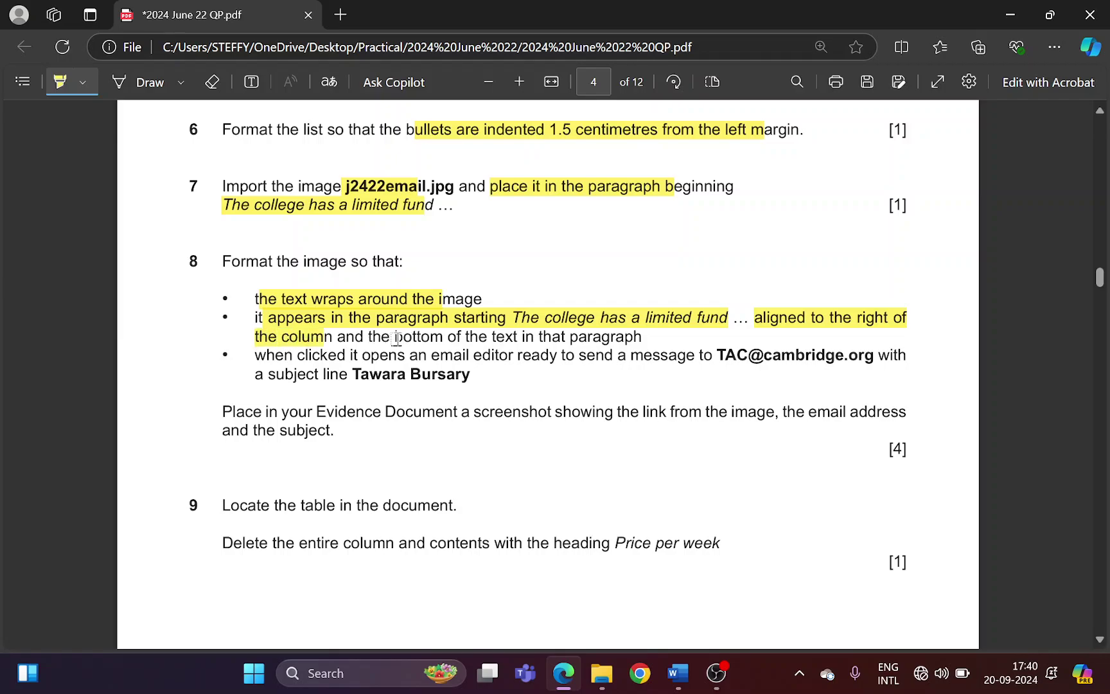
pyautogui.moveTo(396, 339); pyautogui.dragTo(623, 340)
pyautogui.hotkey('alt', 'Tab')
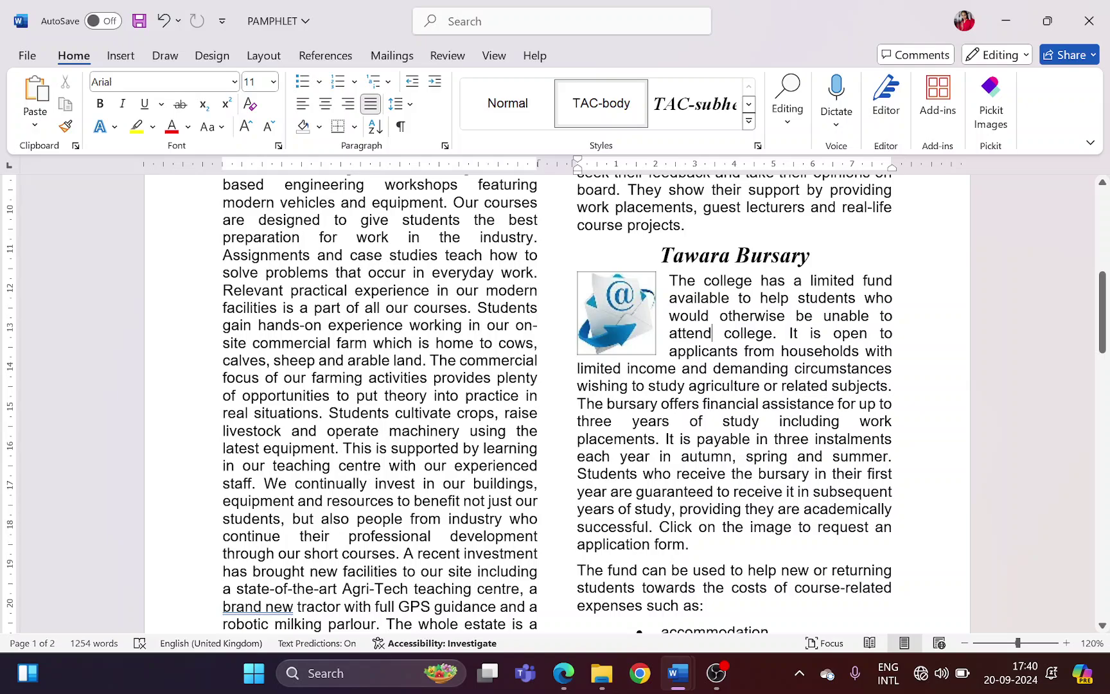
# Drag the envelope image to the lower right of the Tawara Bursary paragraph
pyautogui.click(629, 343)
pyautogui.moveTo(629, 344); pyautogui.dragTo(868, 421)
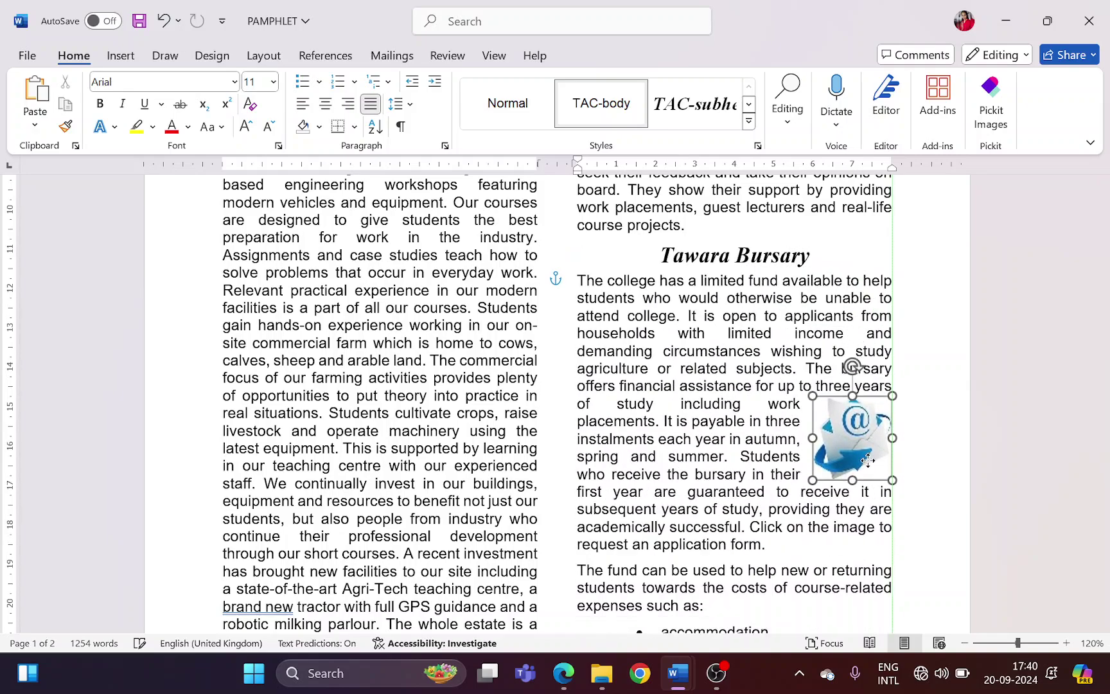
pyautogui.moveTo(868, 461); pyautogui.dragTo(872, 527)
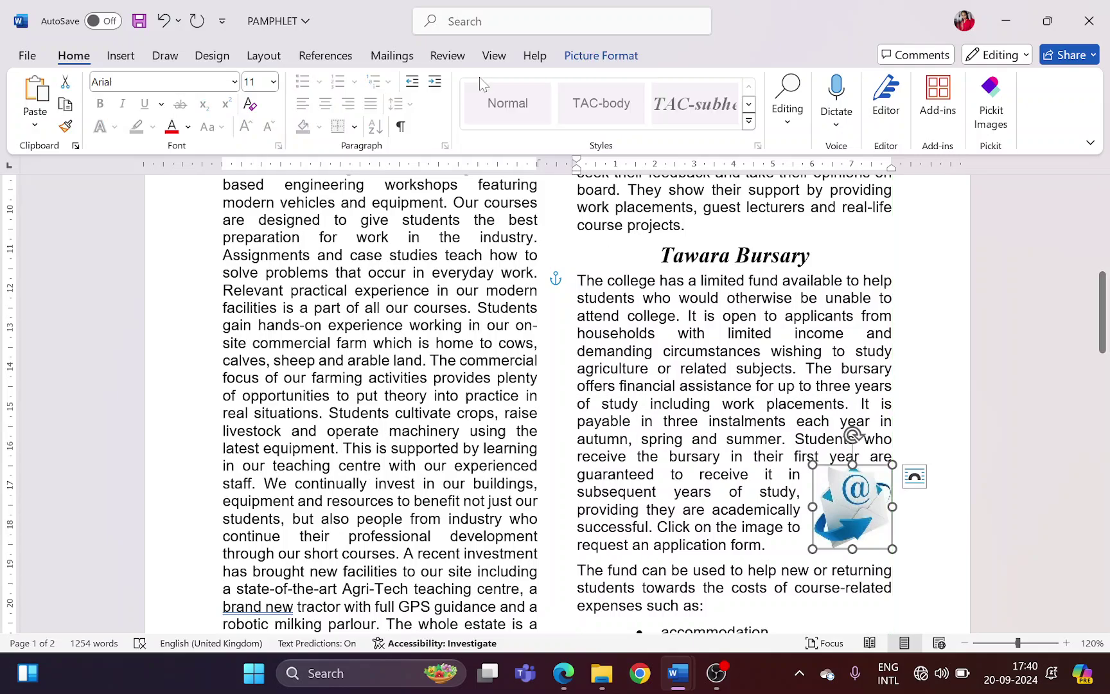
pyautogui.scroll(-2, 871, 526)
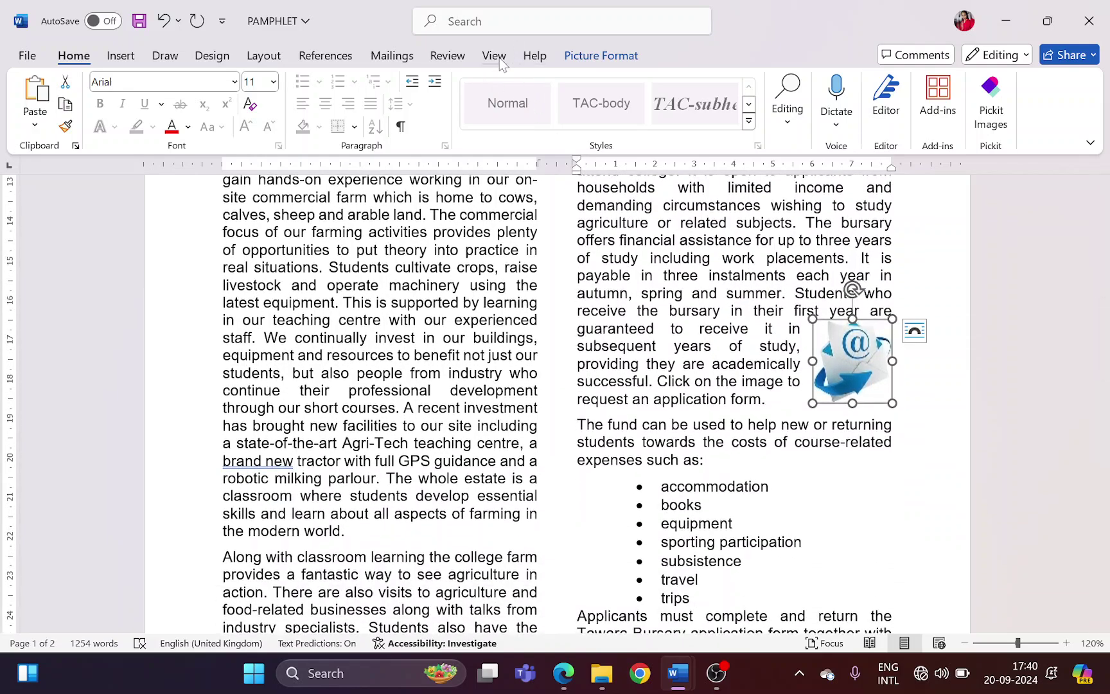
# Turn on gridlines and nudge the image flush with the column's right edge
pyautogui.click(494, 55)
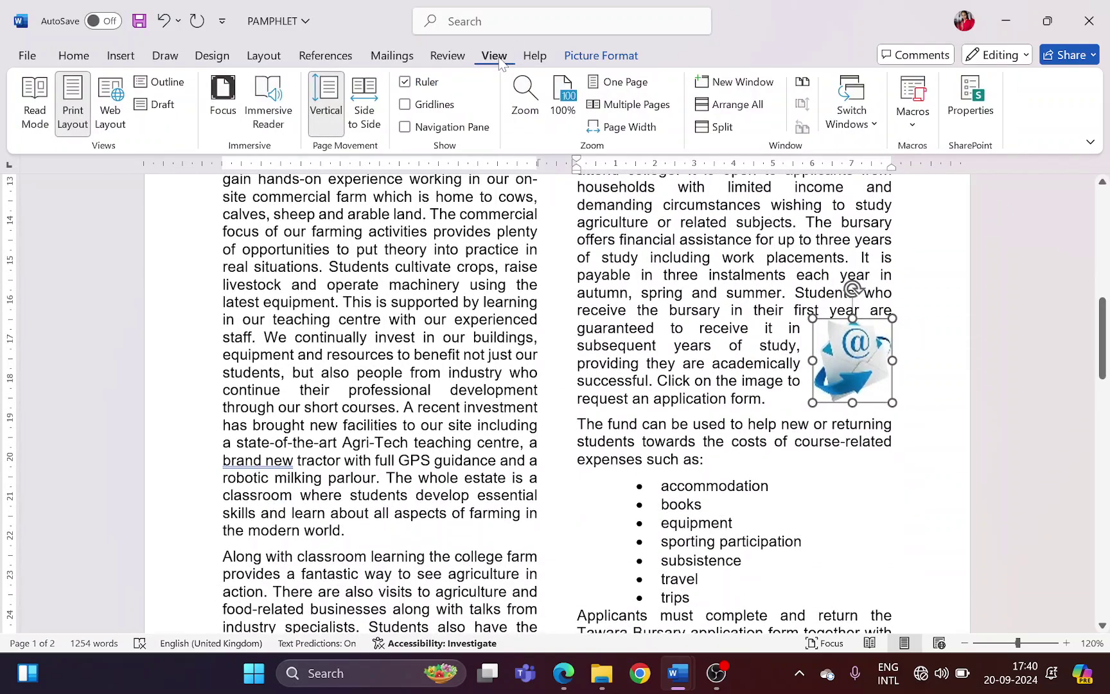
pyautogui.click(409, 108)
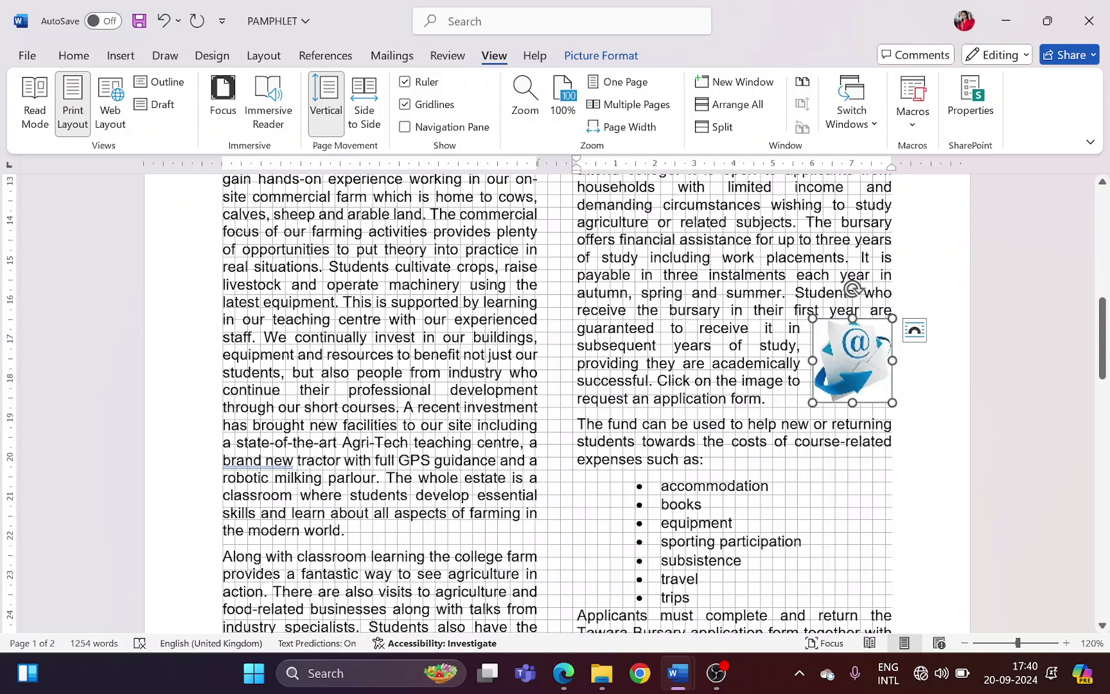
pyautogui.moveTo(879, 386); pyautogui.dragTo(877, 384)
pyautogui.click(852, 289)
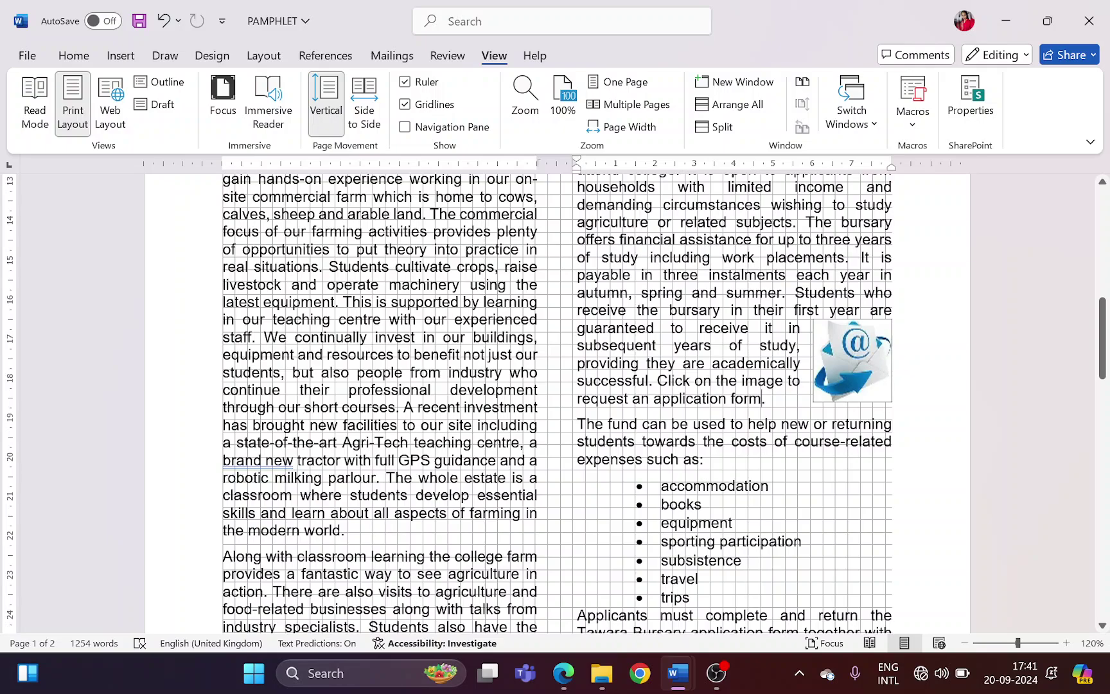
# Hide the gridlines, save the pamphlet, and highlight question 8's email-link bullet
pyautogui.click(406, 105)
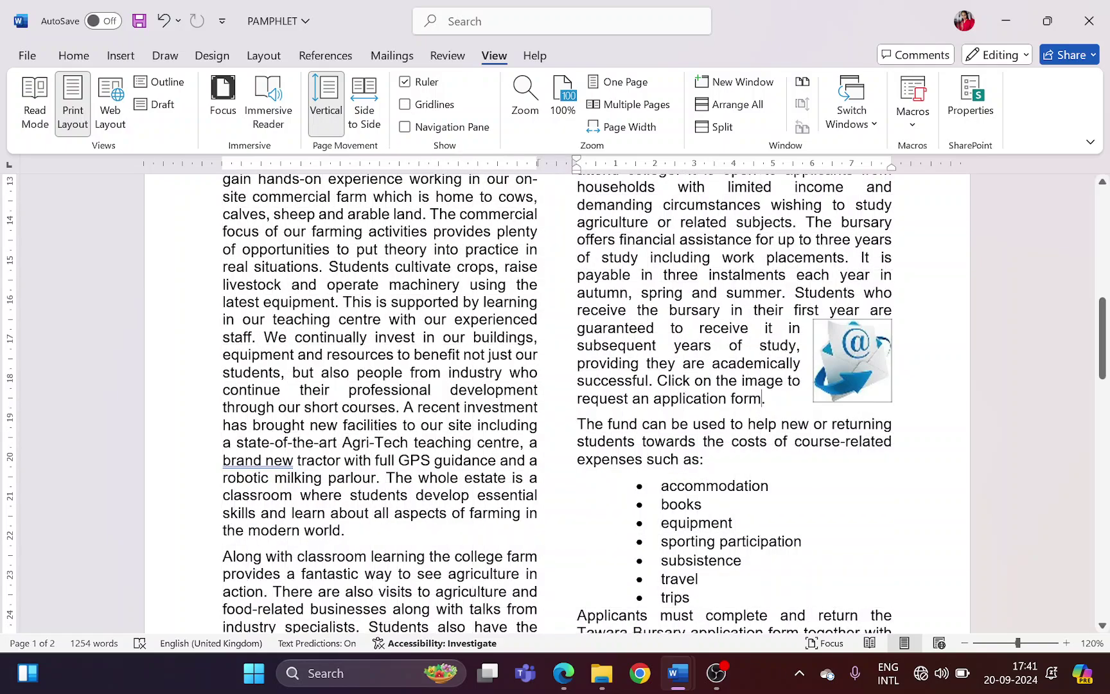
pyautogui.hotkey('ctrl', 's')
pyautogui.hotkey('alt', 'Tab')
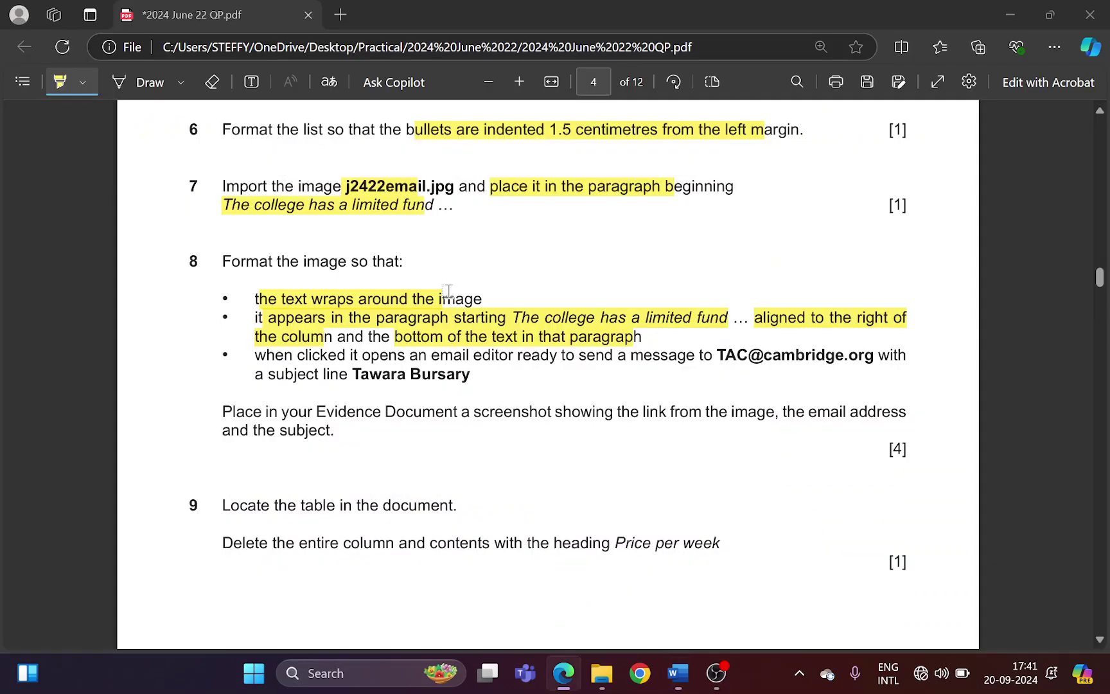
pyautogui.scroll(-3, 283, 270)
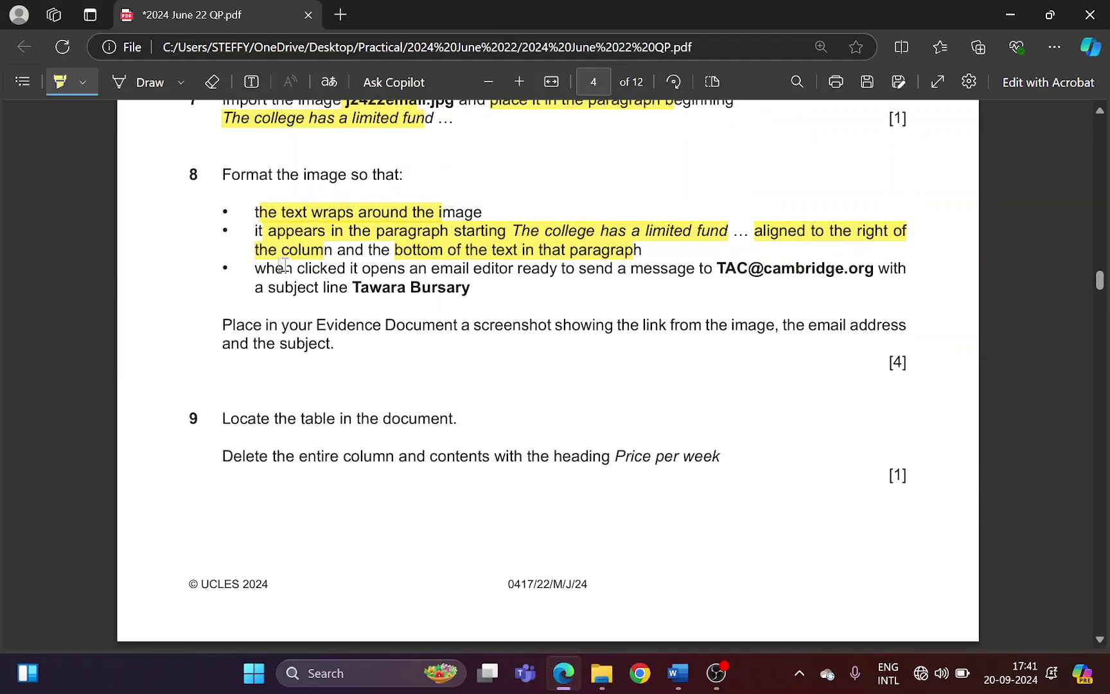
pyautogui.moveTo(278, 265)
pyautogui.mouseDown()
pyautogui.moveTo(886, 279)
pyautogui.moveTo(249, 292)
pyautogui.moveTo(473, 290)
pyautogui.mouseUp()
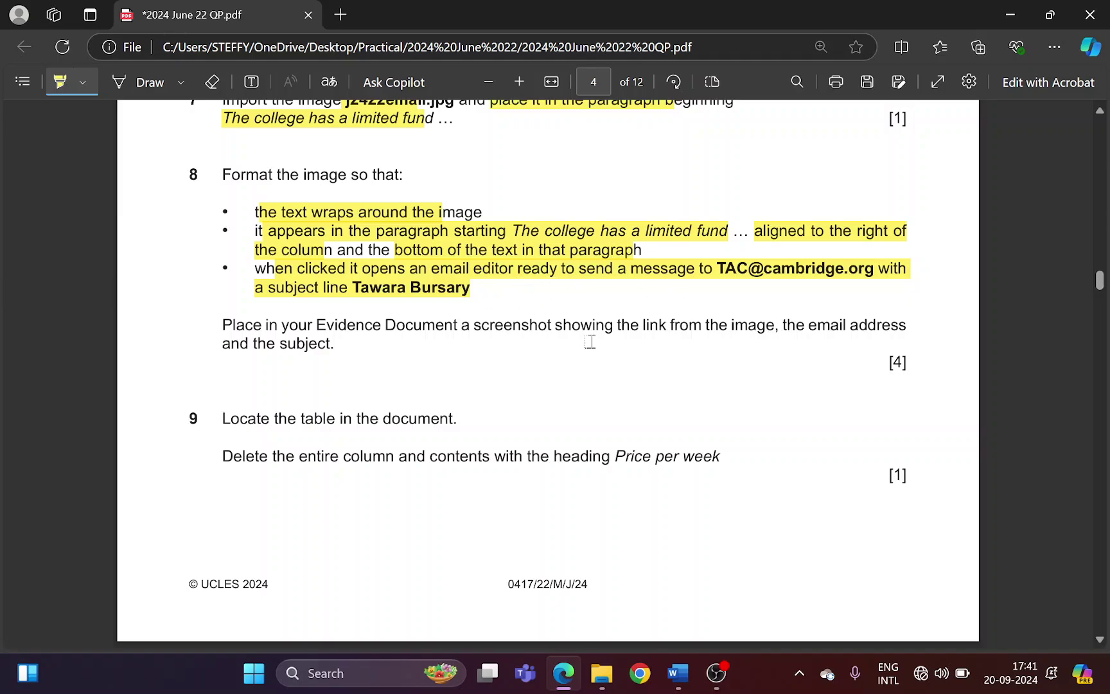
pyautogui.hotkey('alt', 'Tab')
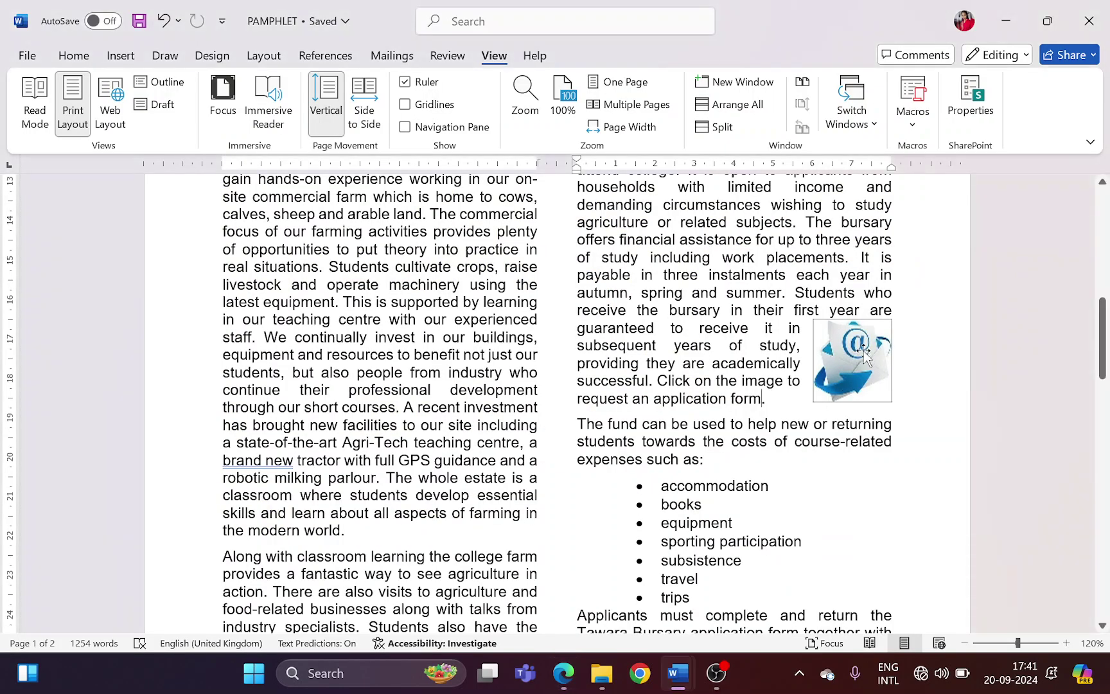
# Open the E-mail Address link settings for the envelope image
pyautogui.click(862, 350)
pyautogui.rightClick(862, 350)
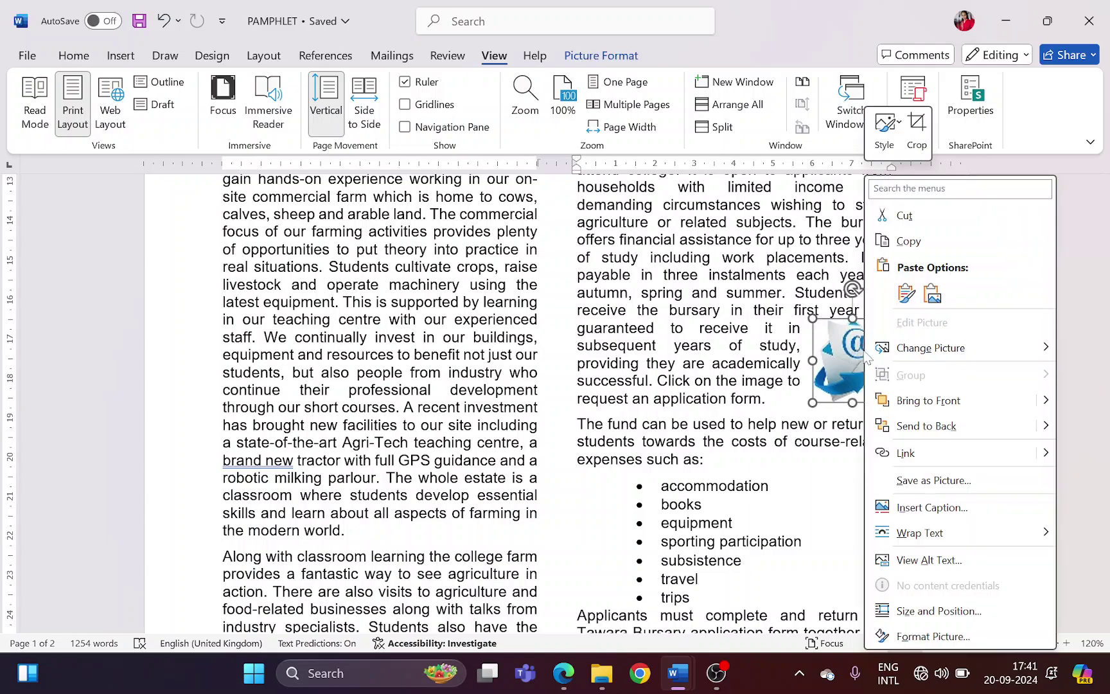
pyautogui.click(909, 456)
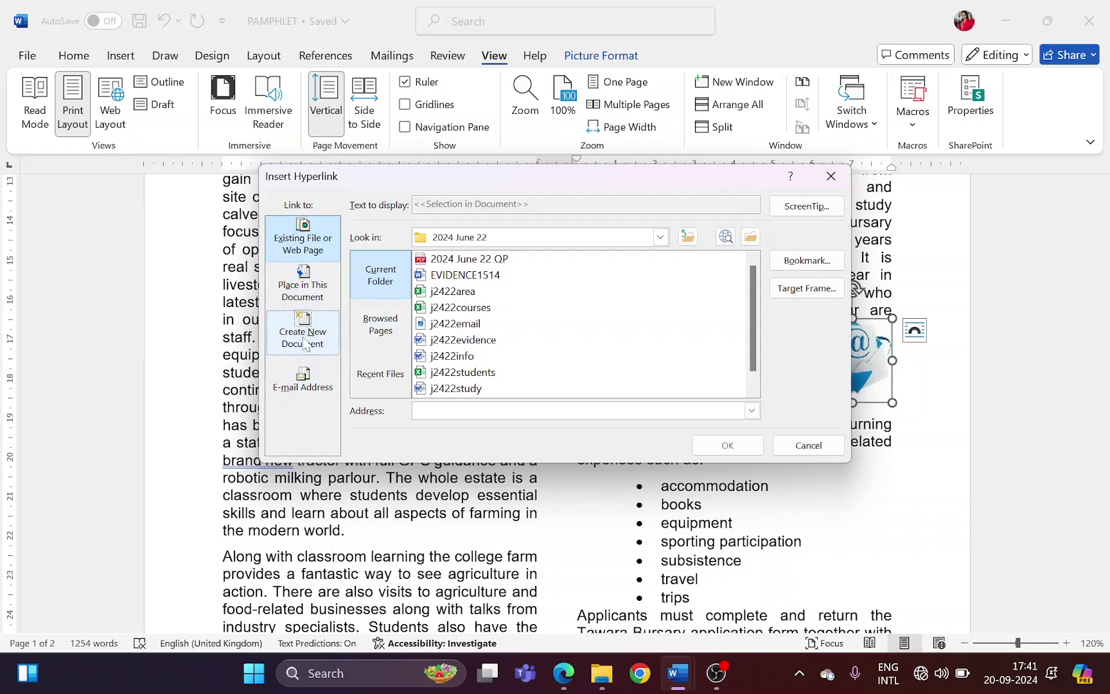
pyautogui.click(306, 385)
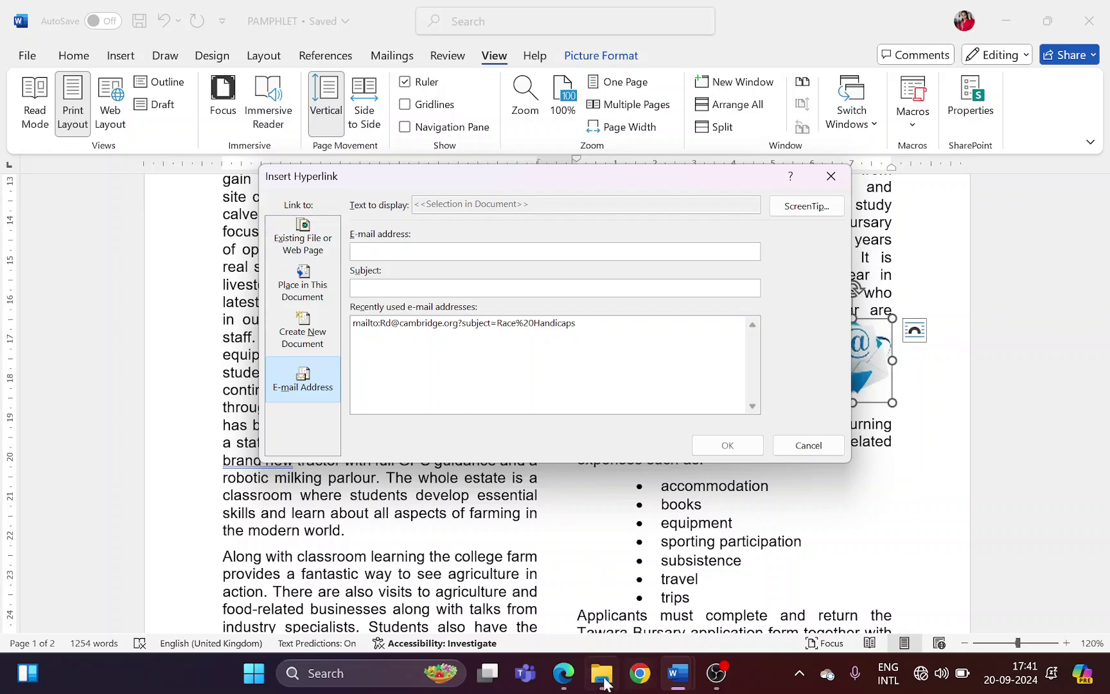
pyautogui.click(563, 673)
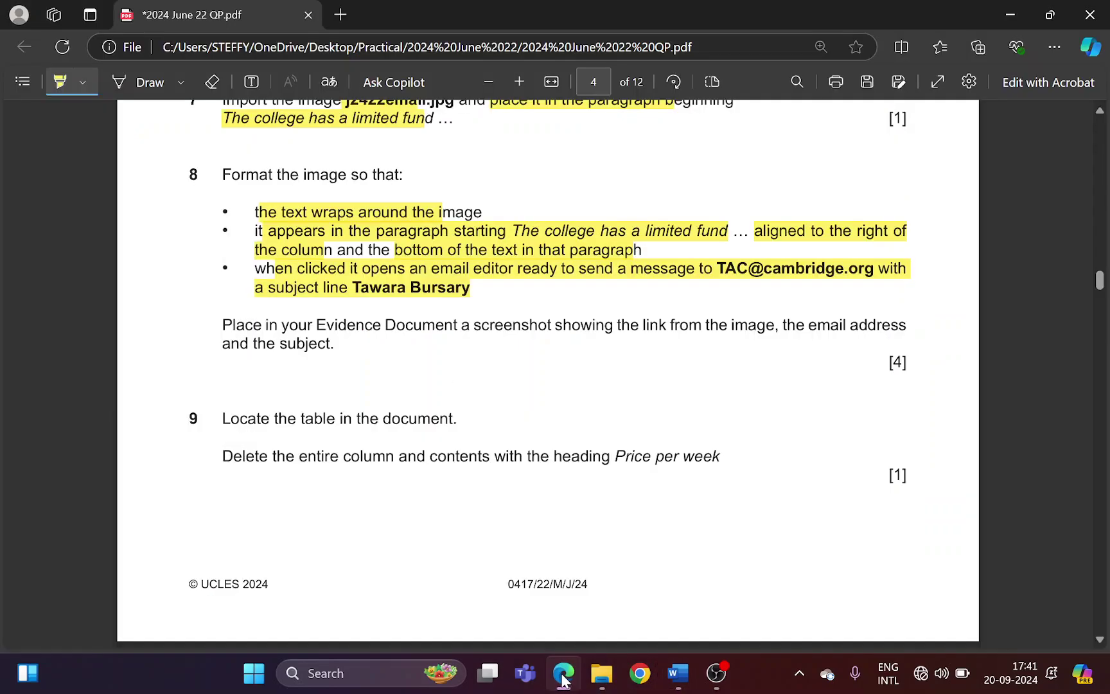
pyautogui.click(562, 676)
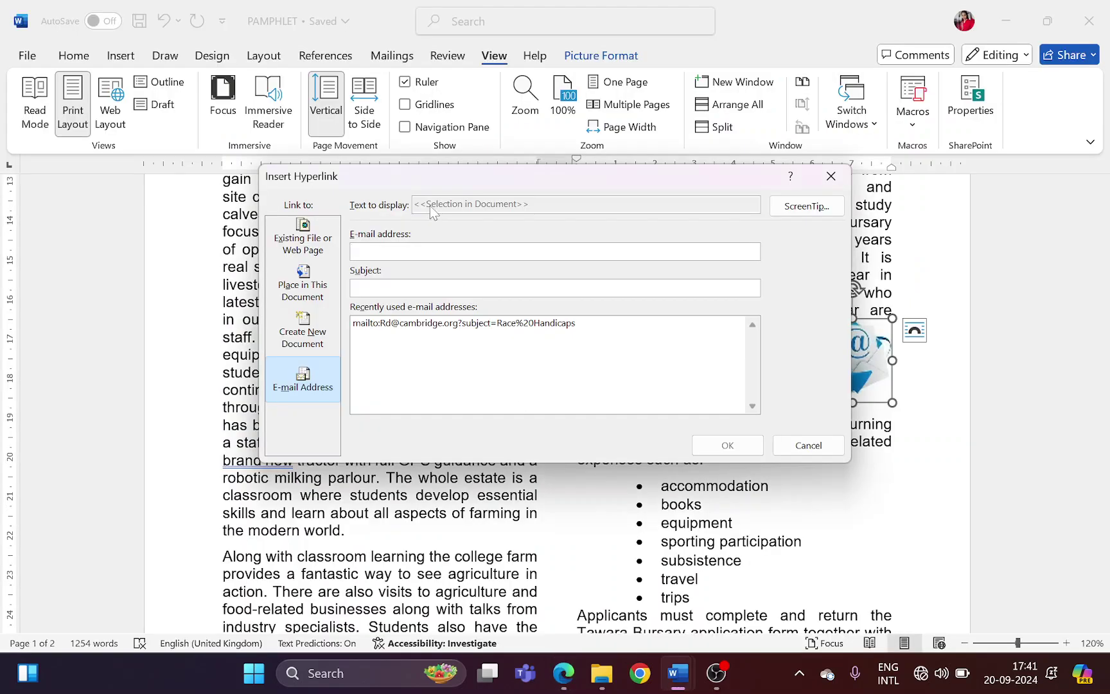
# Enter the college e-mail address and subject 'Tawara Bursary', checking them against the question paper
pyautogui.write('TAC@')
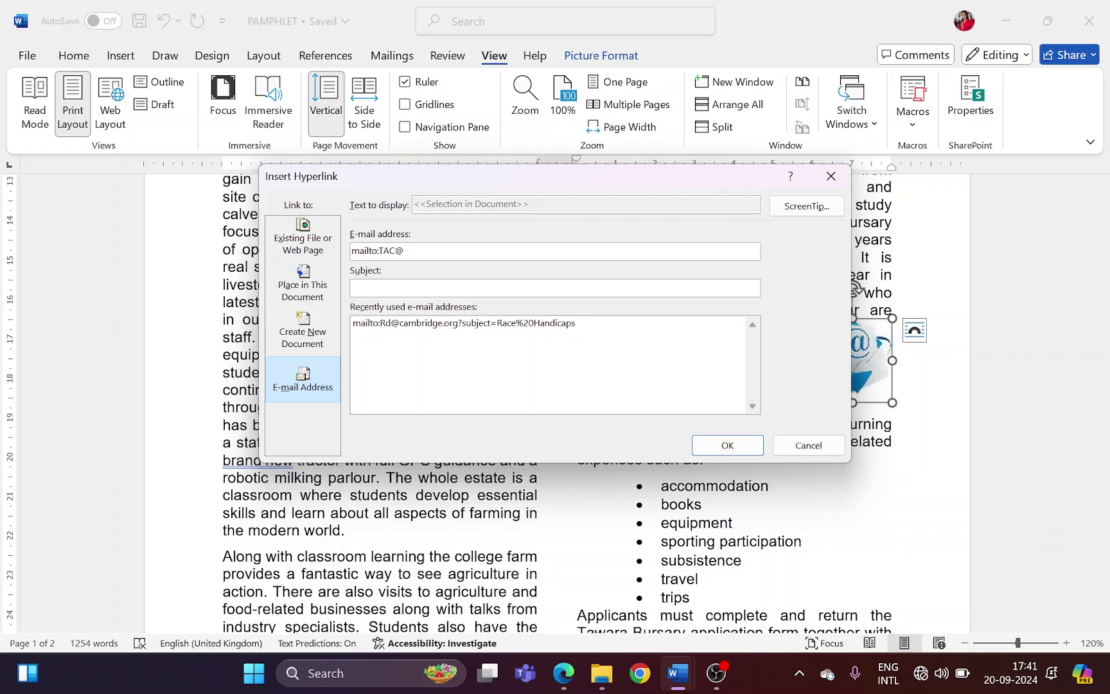
pyautogui.hotkey('alt', 'Tab')
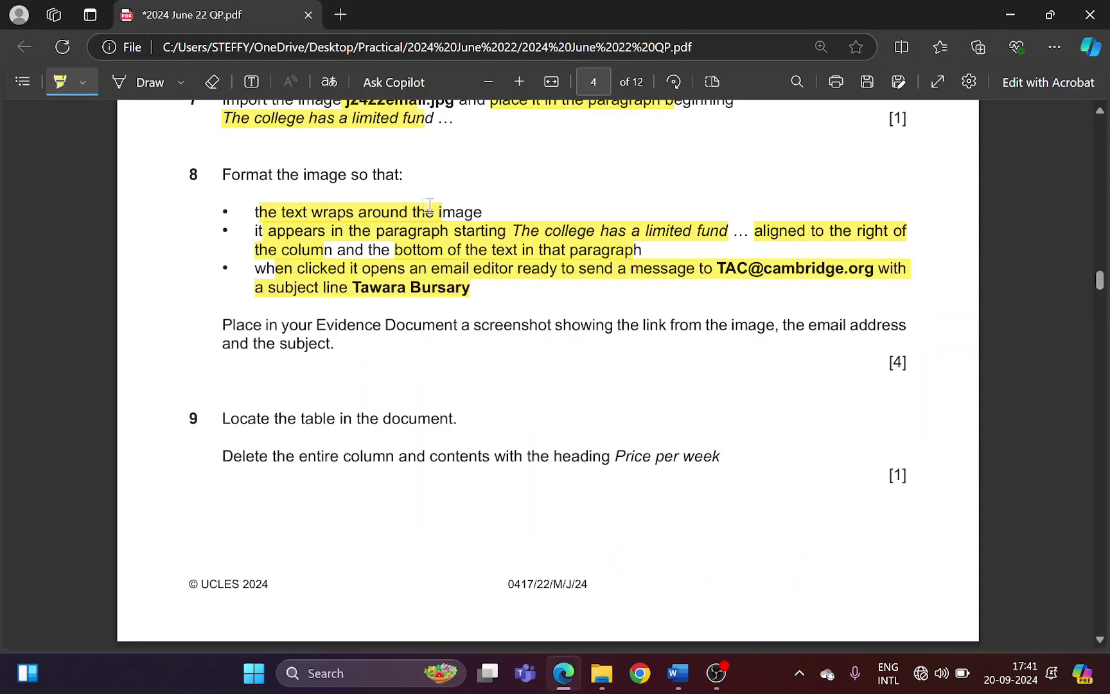
pyautogui.hotkey('alt', 'Tab')
pyautogui.write('C@')
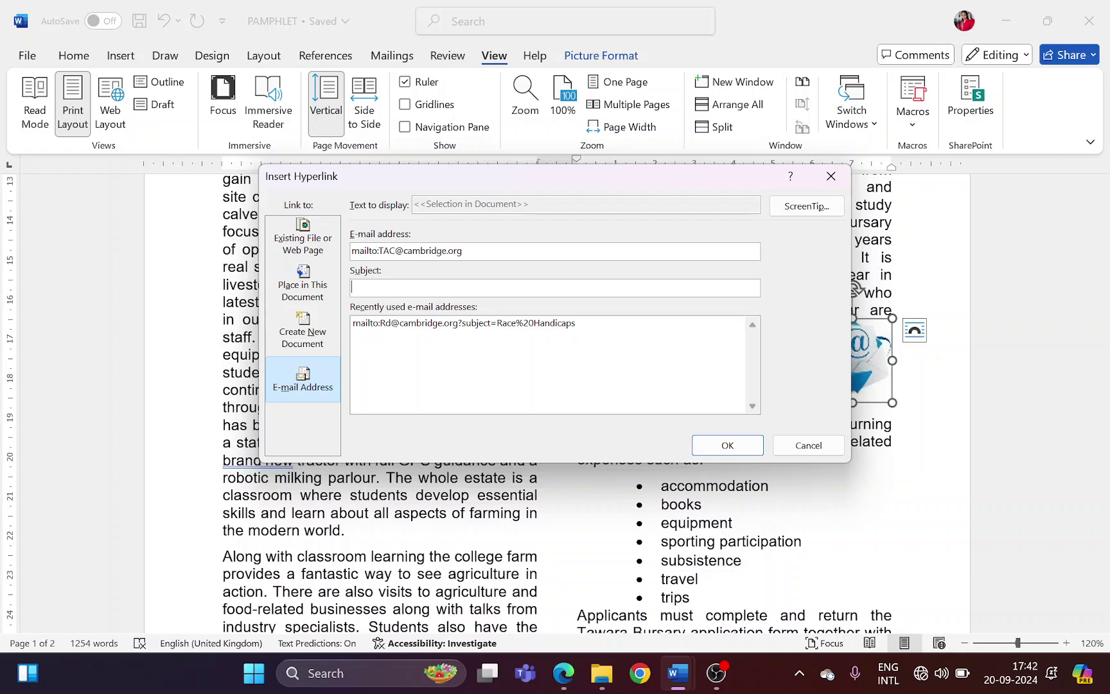
pyautogui.hotkey('alt', 'Tab')
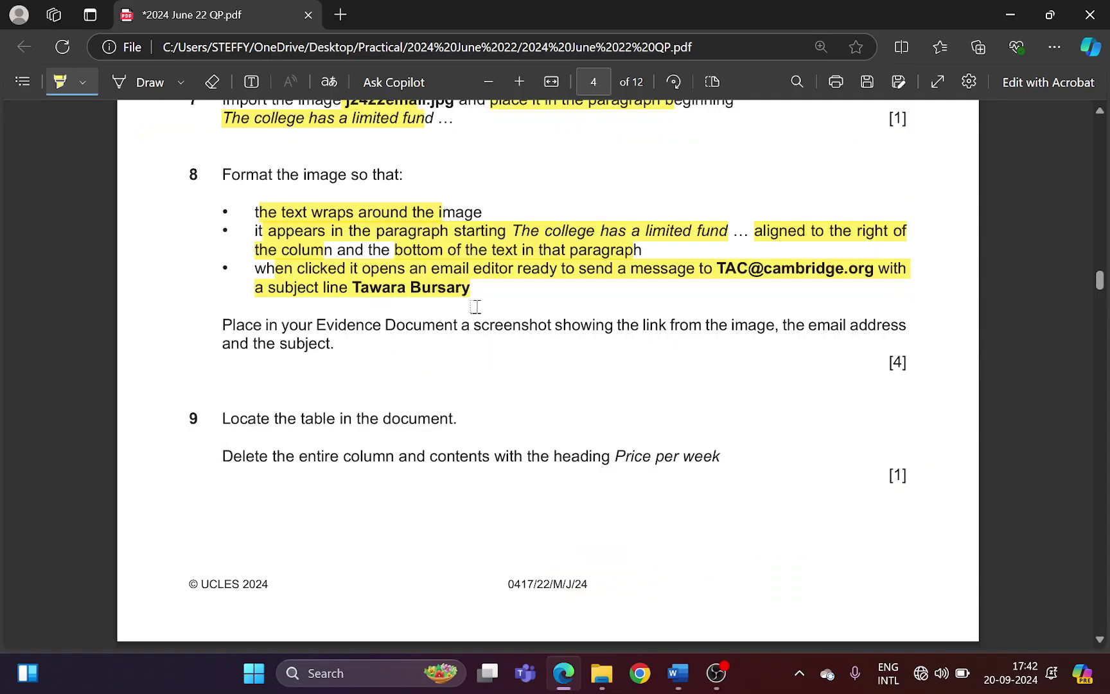
pyautogui.hotkey('alt', 'Tab')
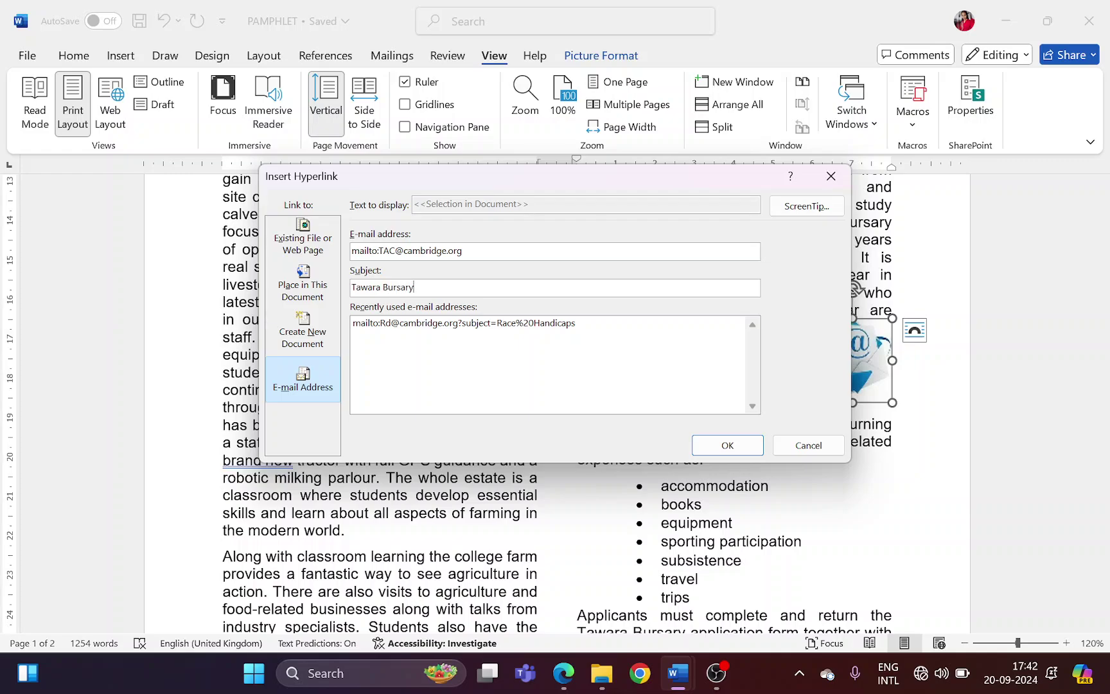
pyautogui.hotkey('alt', 'Tab')
pyautogui.hotkey('alt', 'Tab')
pyautogui.moveTo(352, 251); pyautogui.dragTo(367, 250)
pyautogui.click(379, 251)
# Snip a screenshot of the link settings as evidence and confirm the e-mail link
pyautogui.click(564, 672)
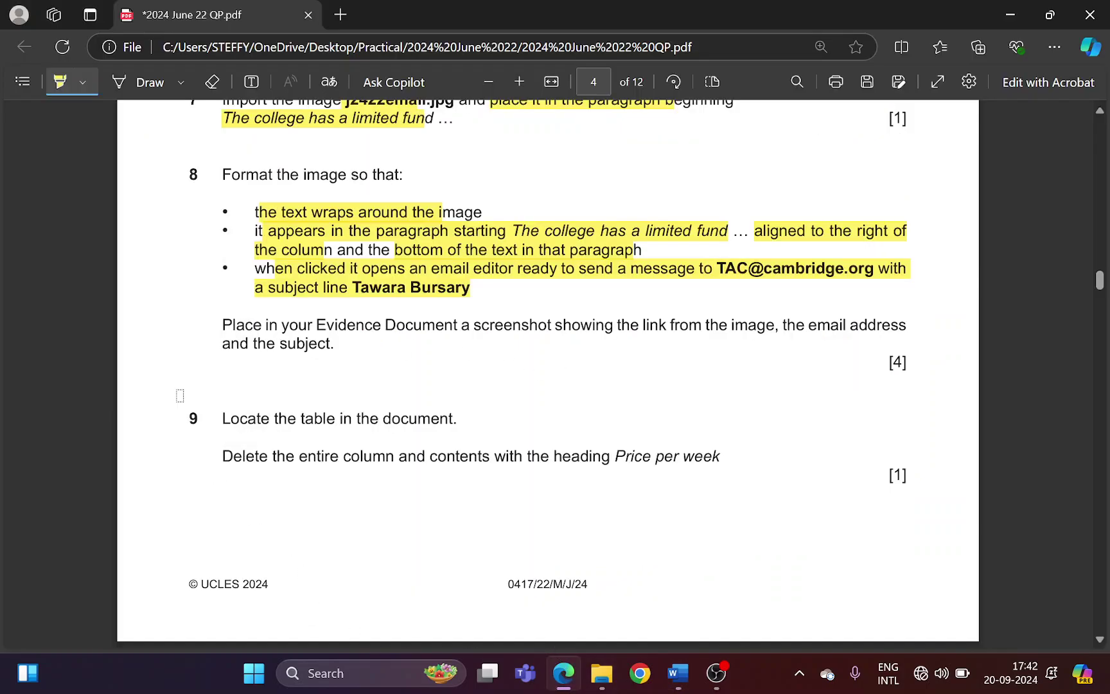
pyautogui.moveTo(307, 325)
pyautogui.mouseDown()
pyautogui.moveTo(783, 313)
pyautogui.moveTo(839, 322)
pyautogui.moveTo(340, 351)
pyautogui.mouseUp()
pyautogui.hotkey('alt', 'Tab')
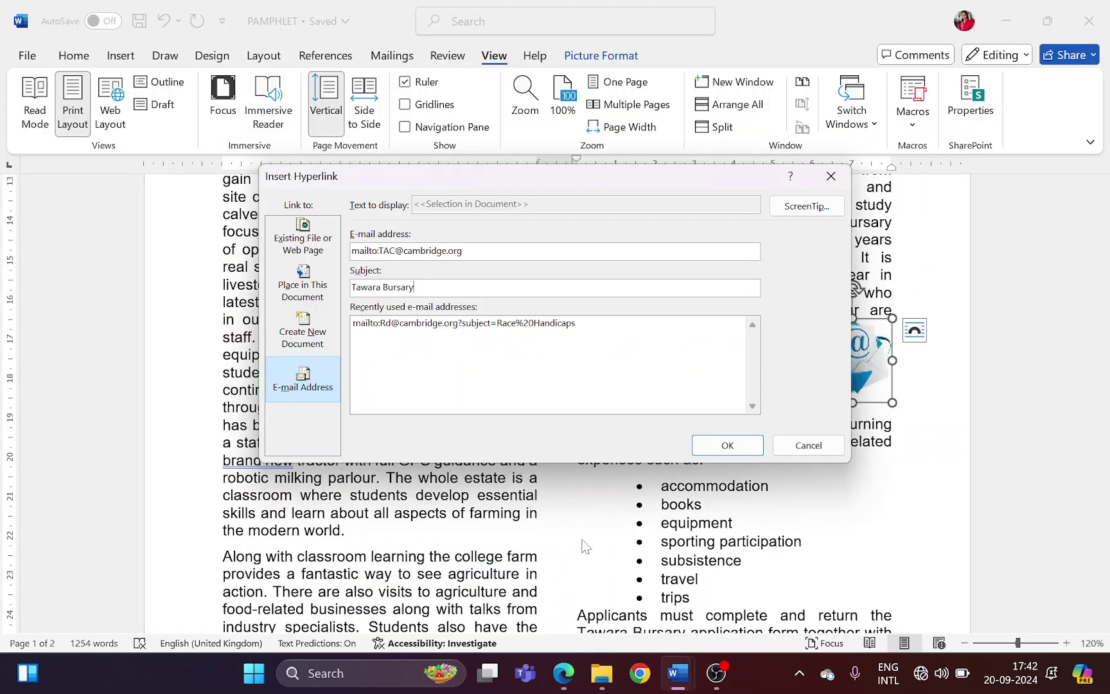
pyautogui.moveTo(574, 185); pyautogui.dragTo(527, 226)
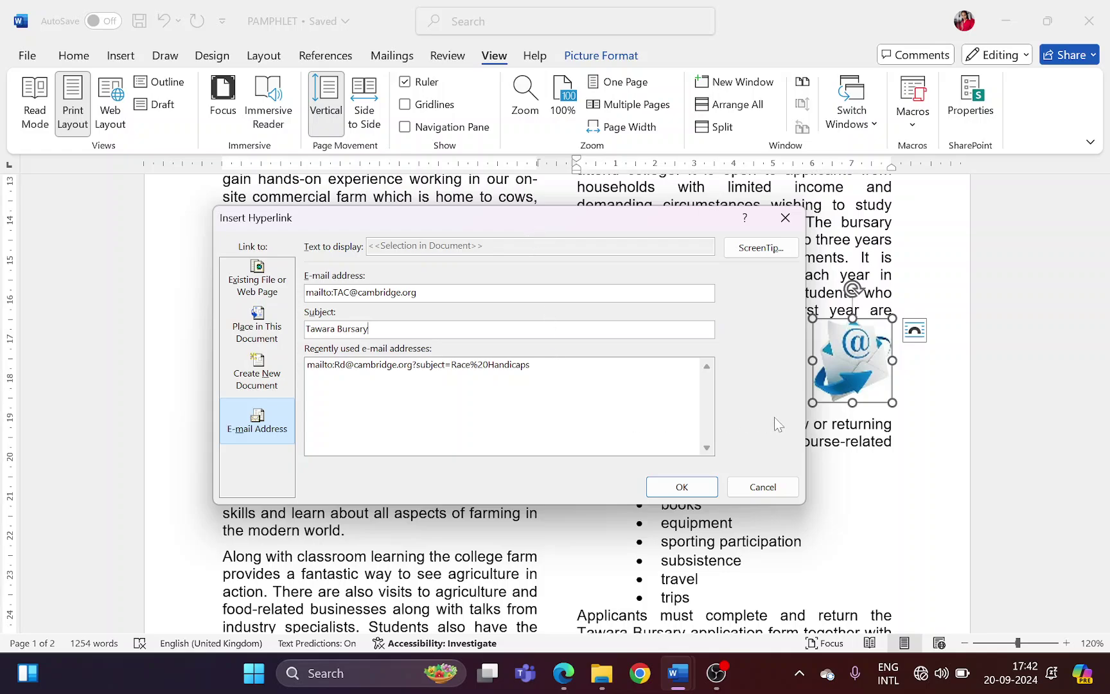
pyautogui.press('super+shift+s')
pyautogui.moveTo(202, 183); pyautogui.dragTo(902, 508)
pyautogui.press('Return')
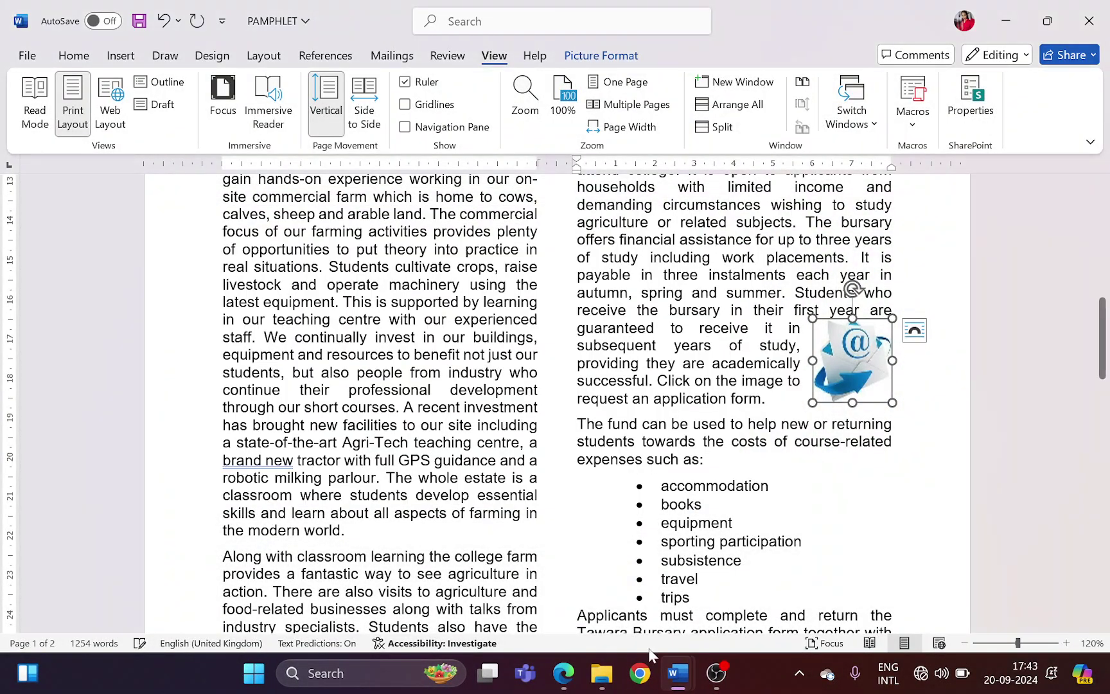
# Paste the hyperlink screenshot under Step 8 evidence in EVIDENCE1514 and save
pyautogui.moveTo(671, 678)
pyautogui.click(581, 559)
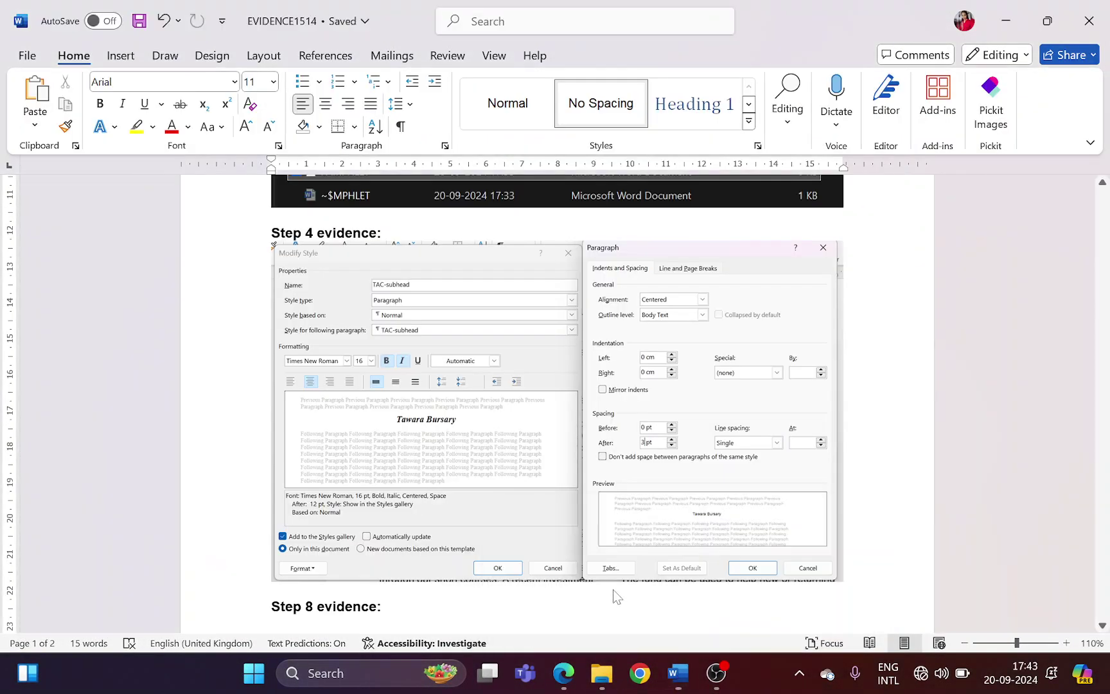
pyautogui.click(363, 442)
pyautogui.hotkey('ctrl', 'v')
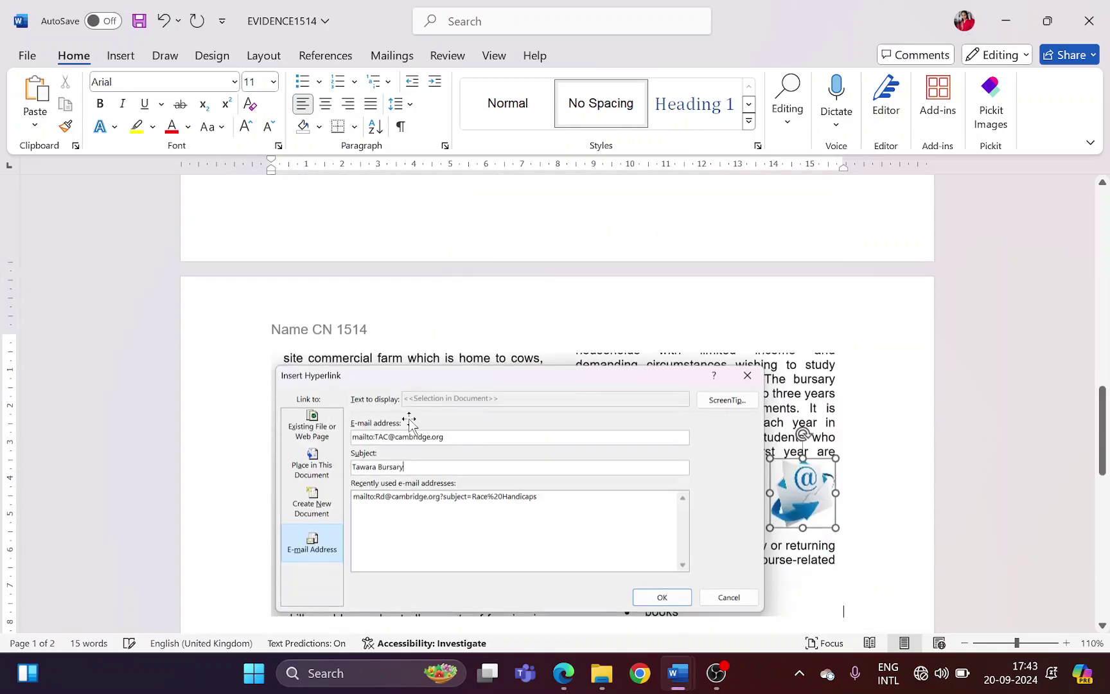
pyautogui.hotkey('ctrl', 's')
# Move the Step 8 evidence heading onto a new page with a page break
pyautogui.scroll(6, 283, 408)
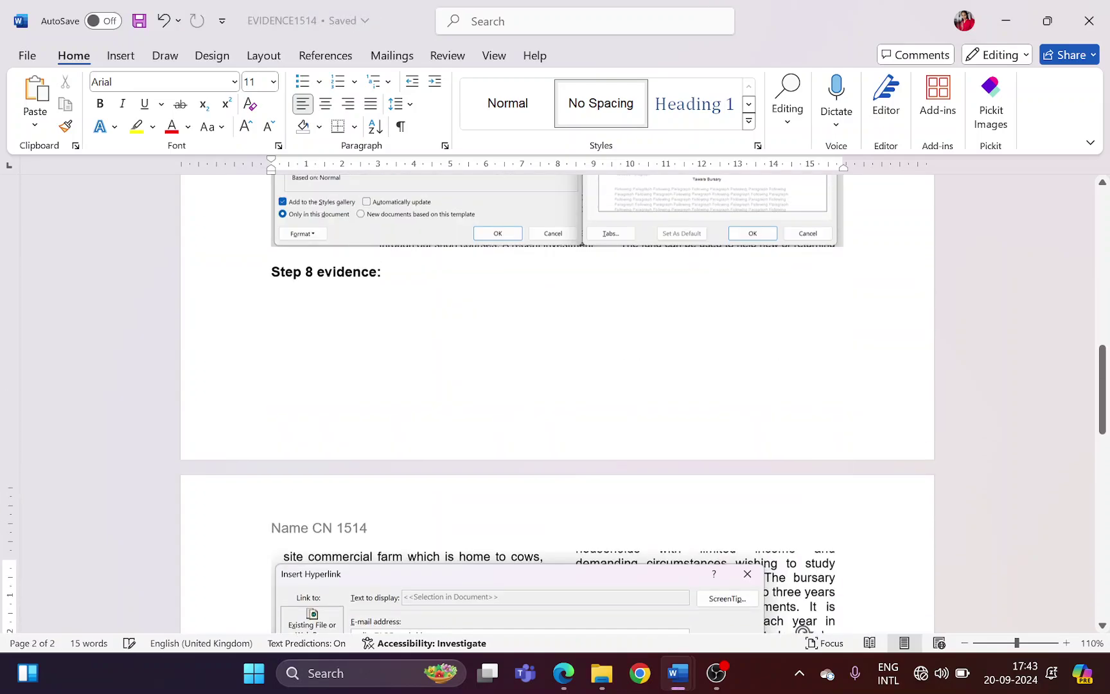
pyautogui.click(271, 464)
pyautogui.press('Return')
pyautogui.press('Return')
pyautogui.press('Return')
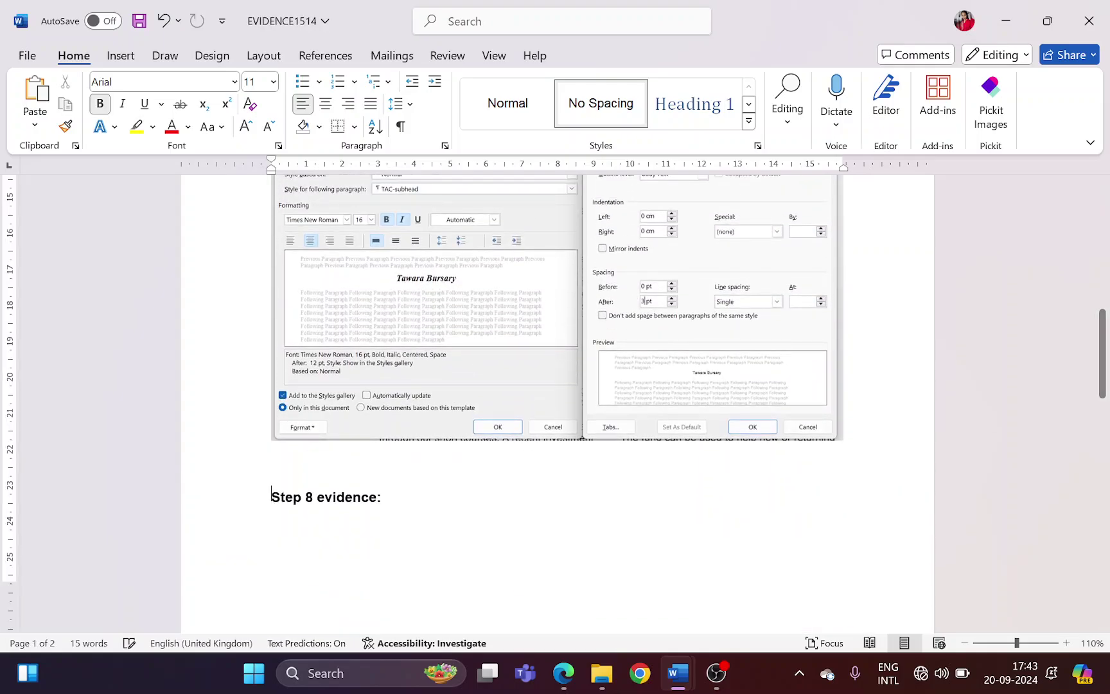
pyautogui.hotkey('ctrl', 'Return')
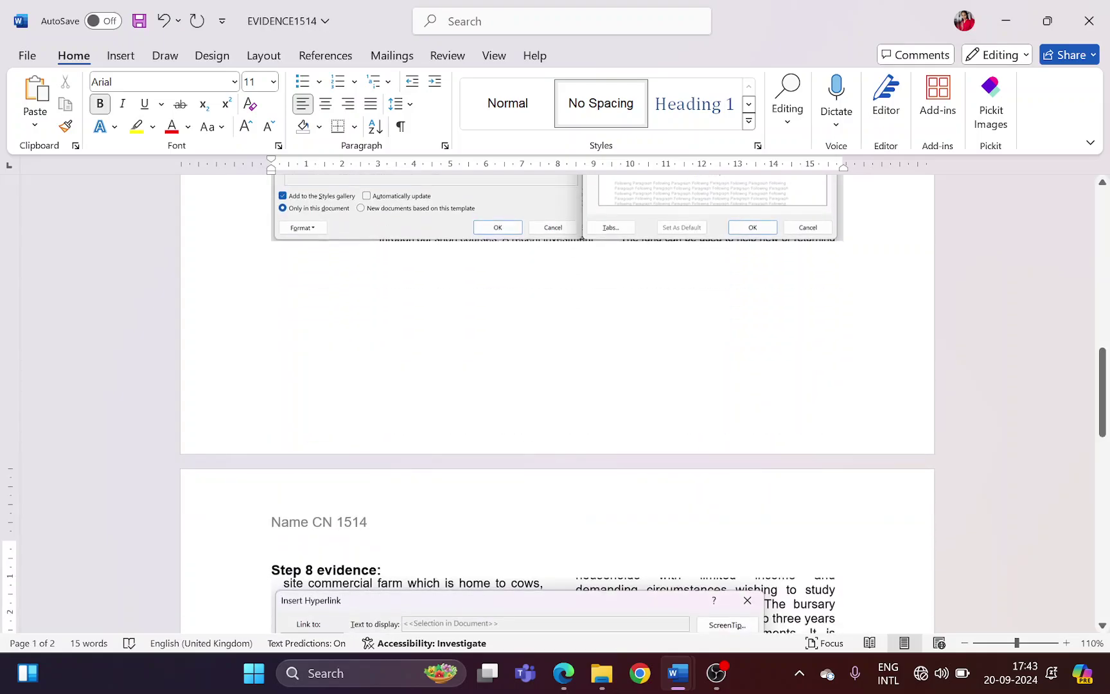
pyautogui.press('Delete')
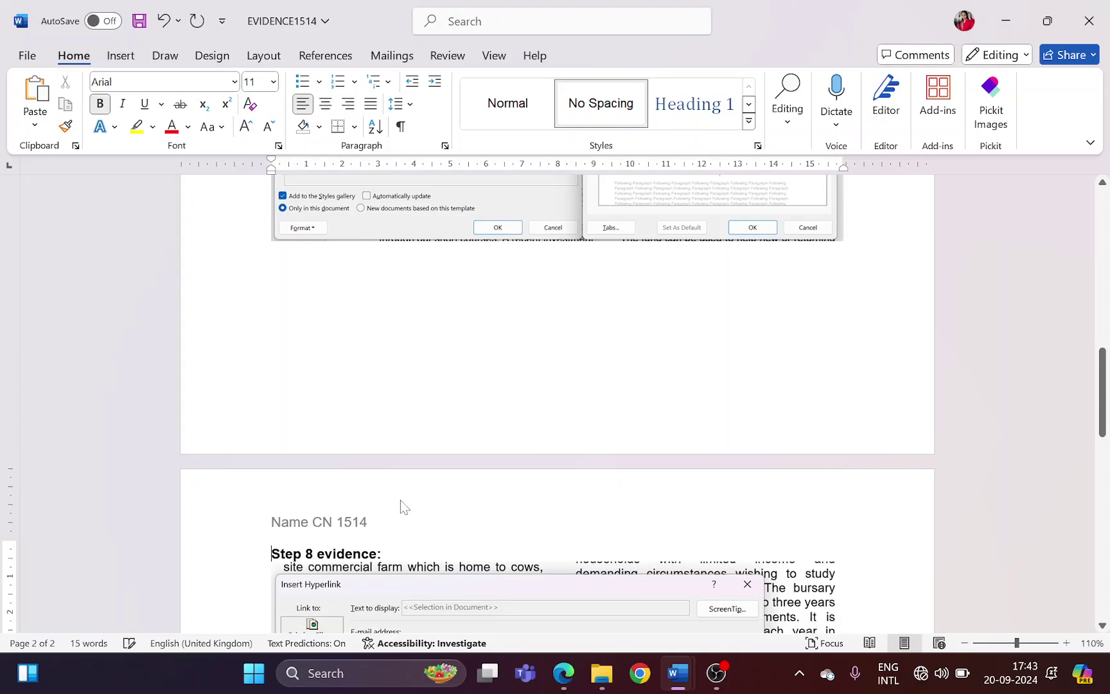
pyautogui.hotkey('alt', 'Tab')
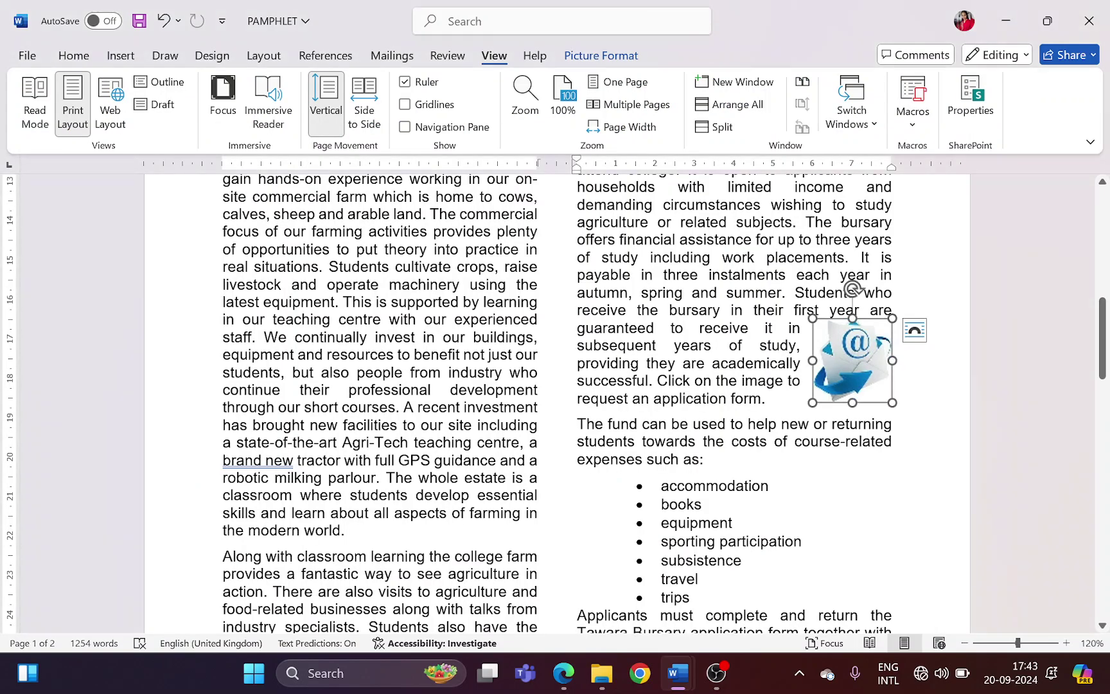
pyautogui.hotkey('alt', 'Tab')
# Highlight question 9's delete instruction and locate the room-rental table in the pamphlet
pyautogui.scroll(-2, 272, 335)
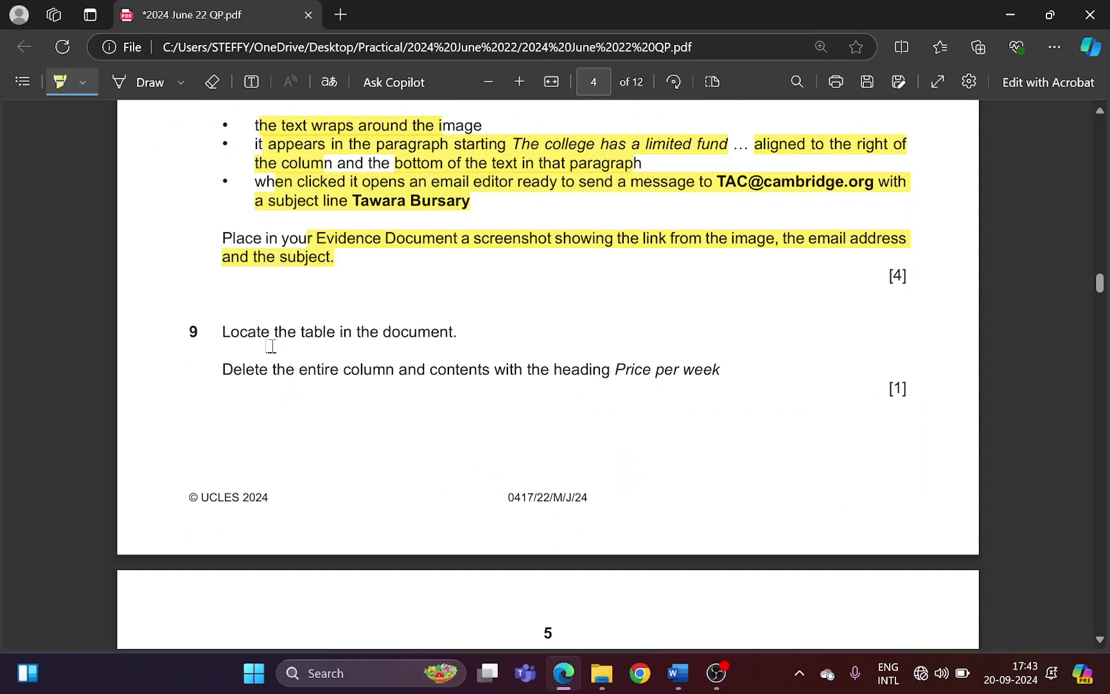
pyautogui.moveTo(280, 330); pyautogui.dragTo(418, 331)
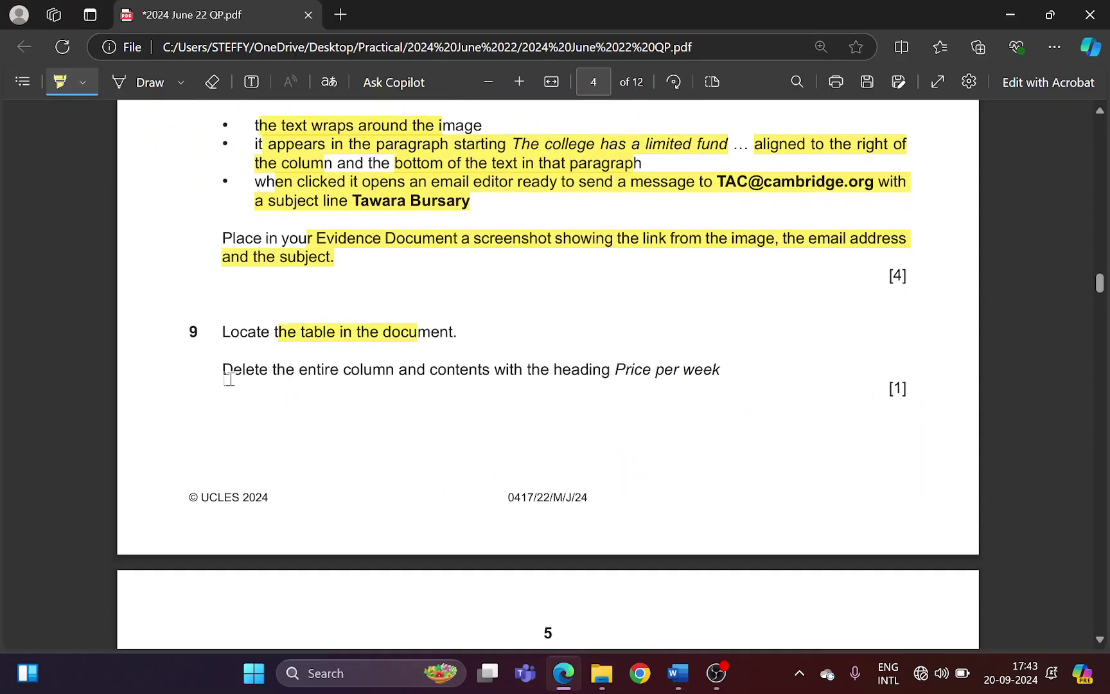
pyautogui.moveTo(223, 371); pyautogui.dragTo(463, 371)
pyautogui.hotkey('alt', 'Tab')
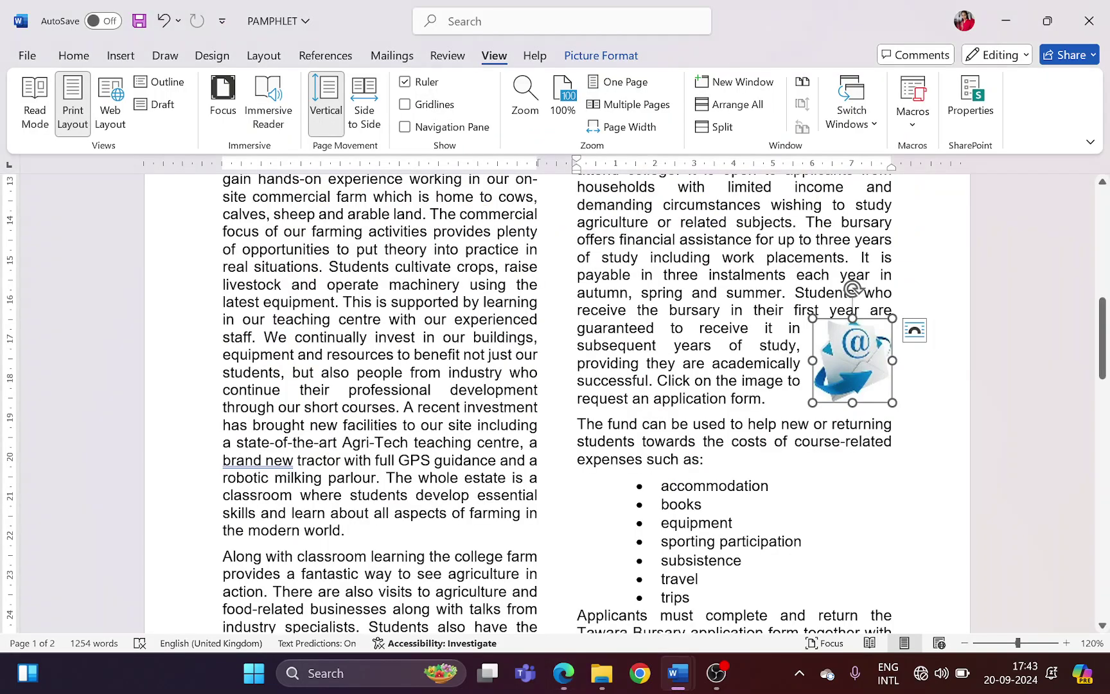
pyautogui.scroll(-3, 555, 402)
pyautogui.scroll(-6, 555, 402)
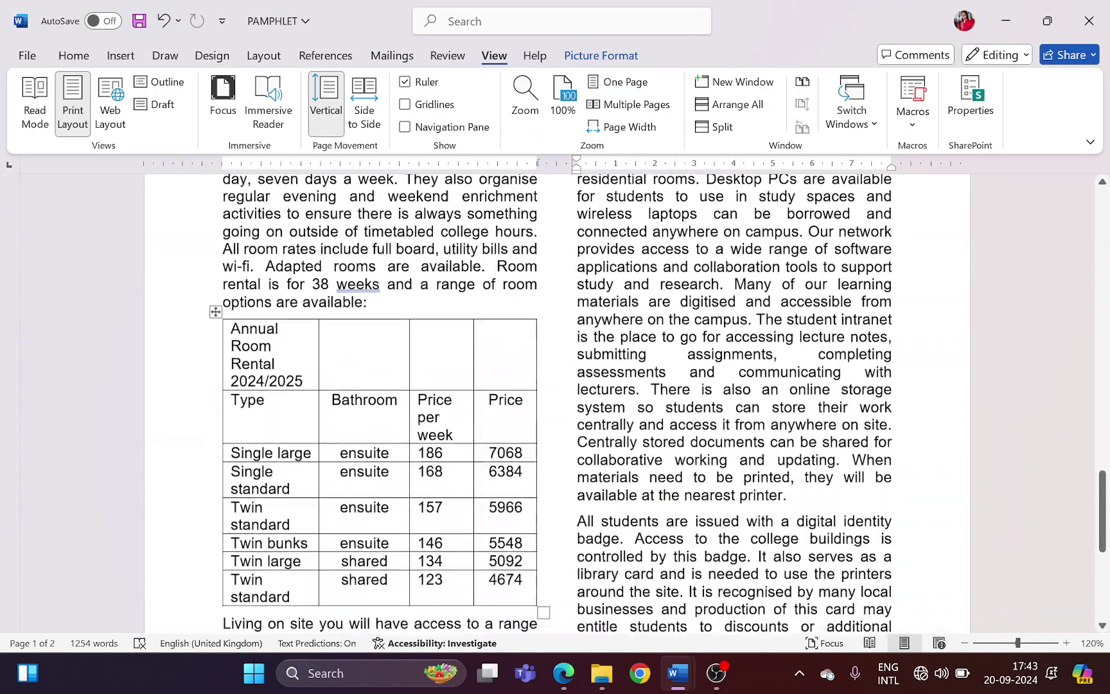
pyautogui.click(419, 255)
pyautogui.hotkey('alt', 'Tab')
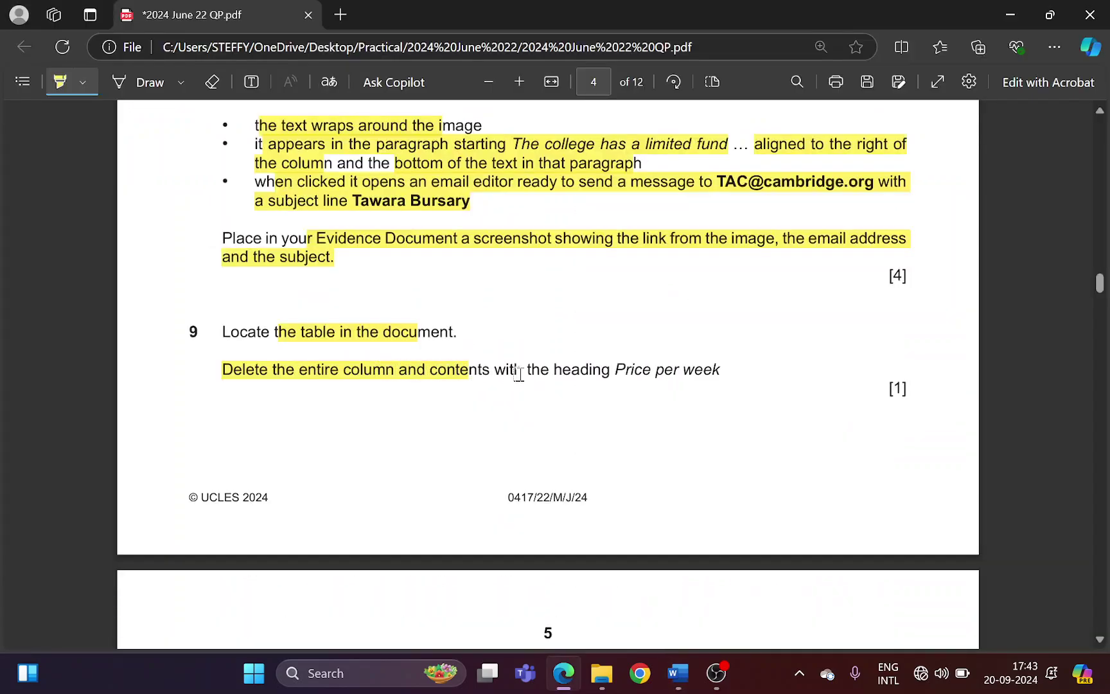
pyautogui.moveTo(604, 370); pyautogui.dragTo(682, 367)
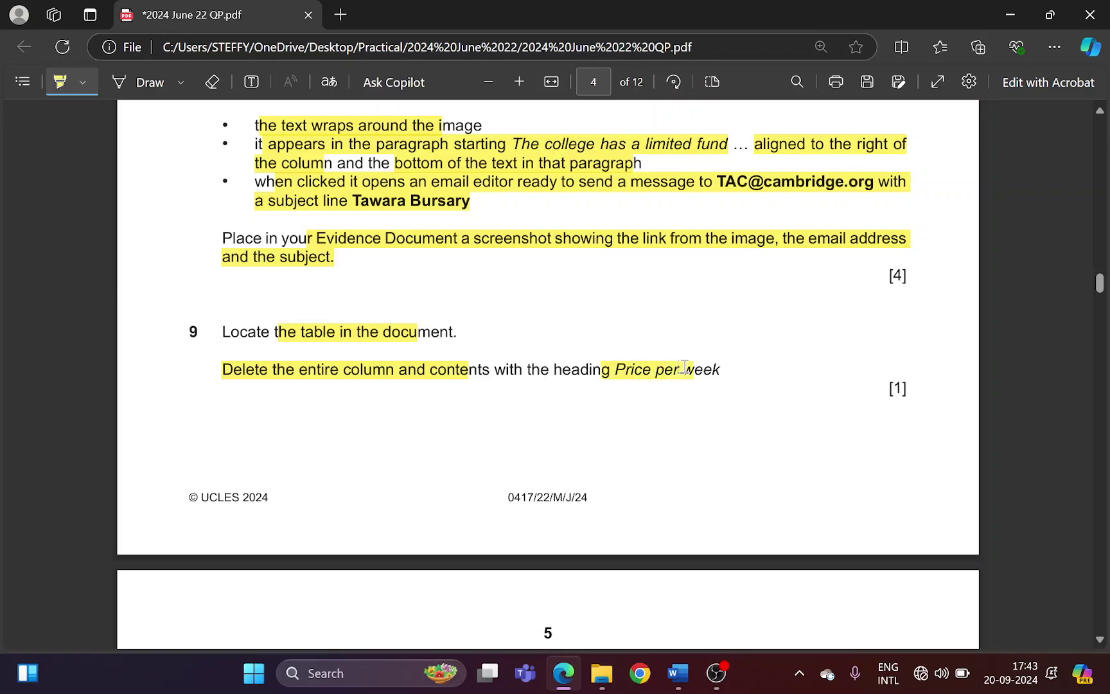
pyautogui.hotkey('alt', 'Tab')
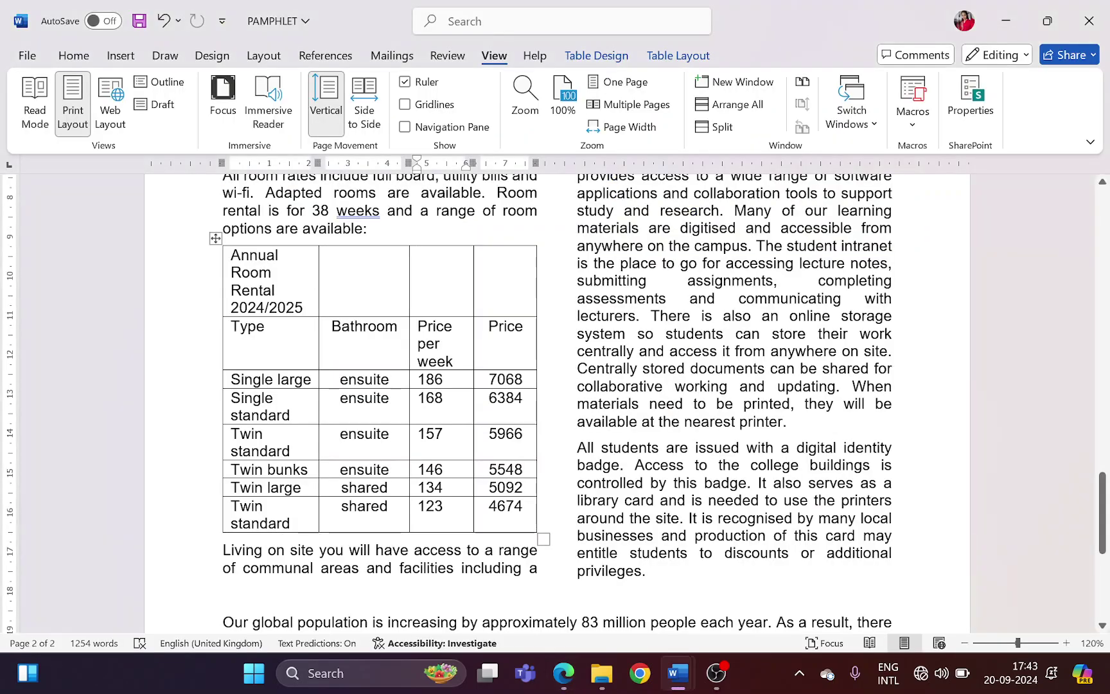
# Delete the entire Price per week column using Delete Cells
pyautogui.click(436, 361)
pyautogui.rightClick(442, 354)
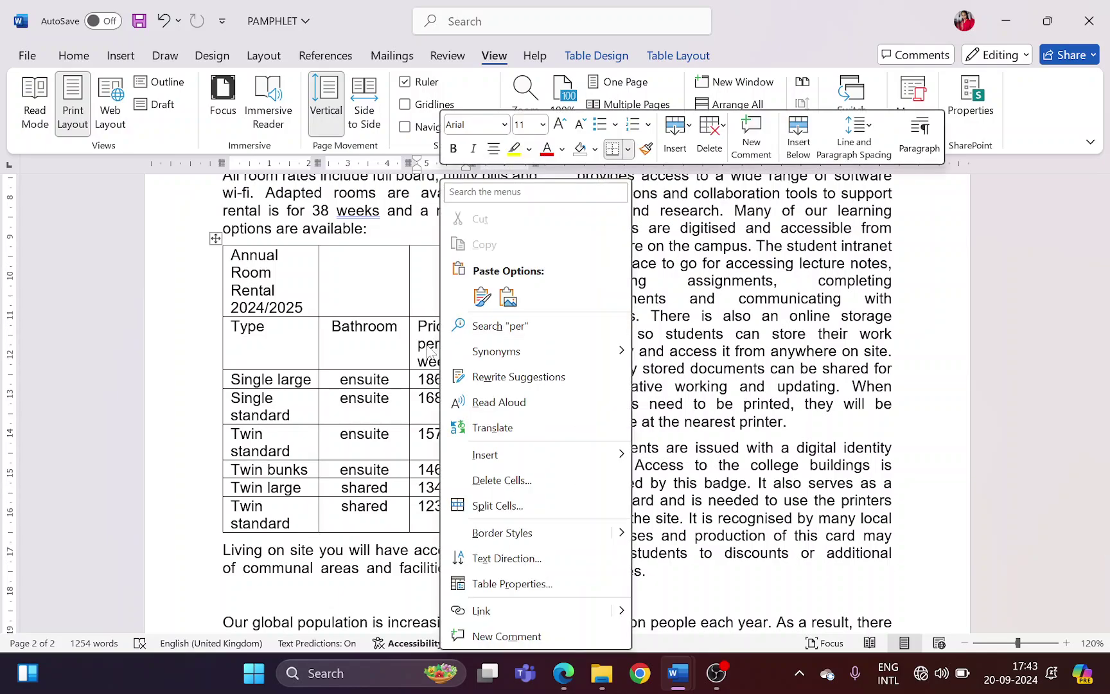
pyautogui.click(499, 482)
pyautogui.hotkey('alt', 'c')
pyautogui.click(525, 372)
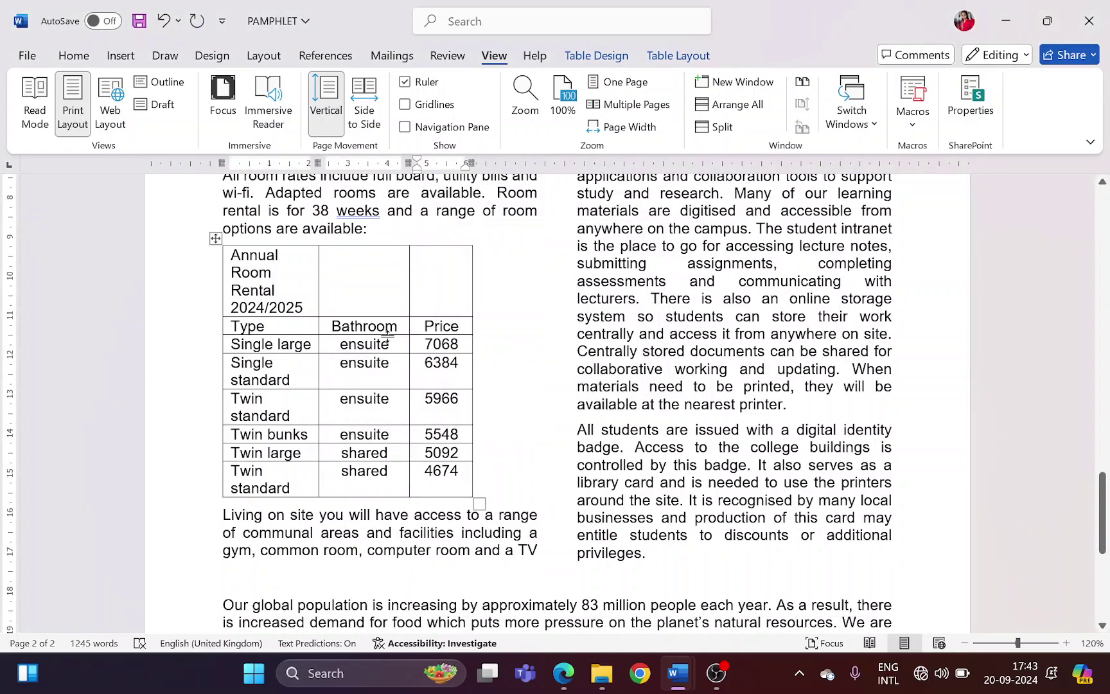
# Merge the table's three-cell top row into one cell and centre the title
pyautogui.hotkey('alt', 'Tab')
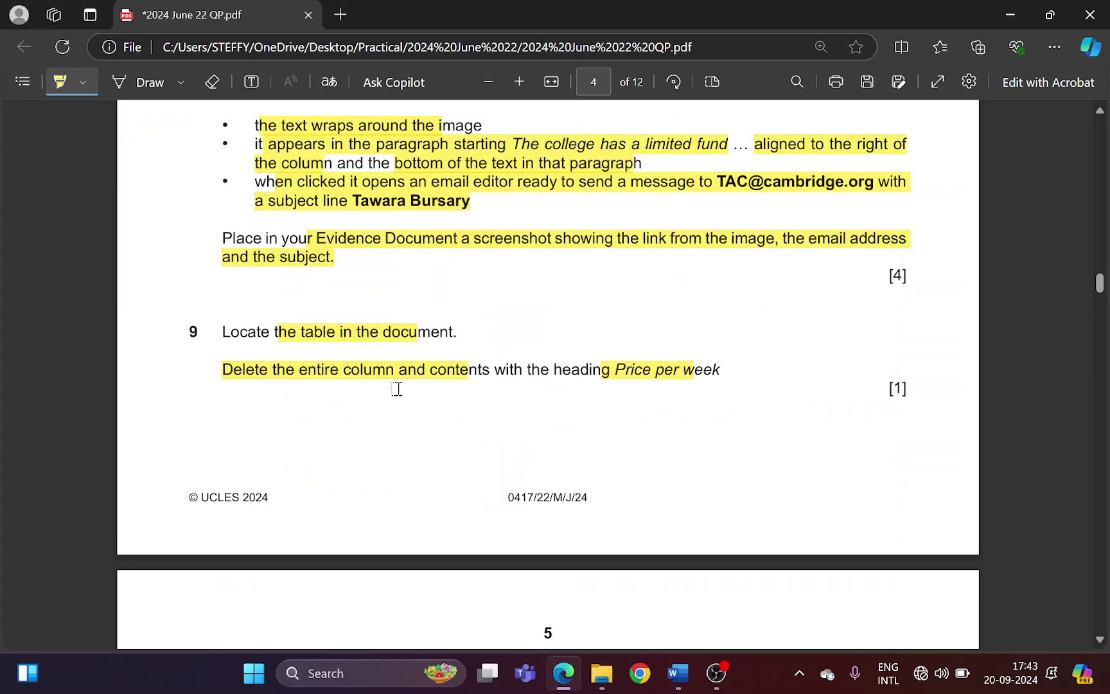
pyautogui.scroll(-8, 468, 404)
pyautogui.scroll(3, 373, 321)
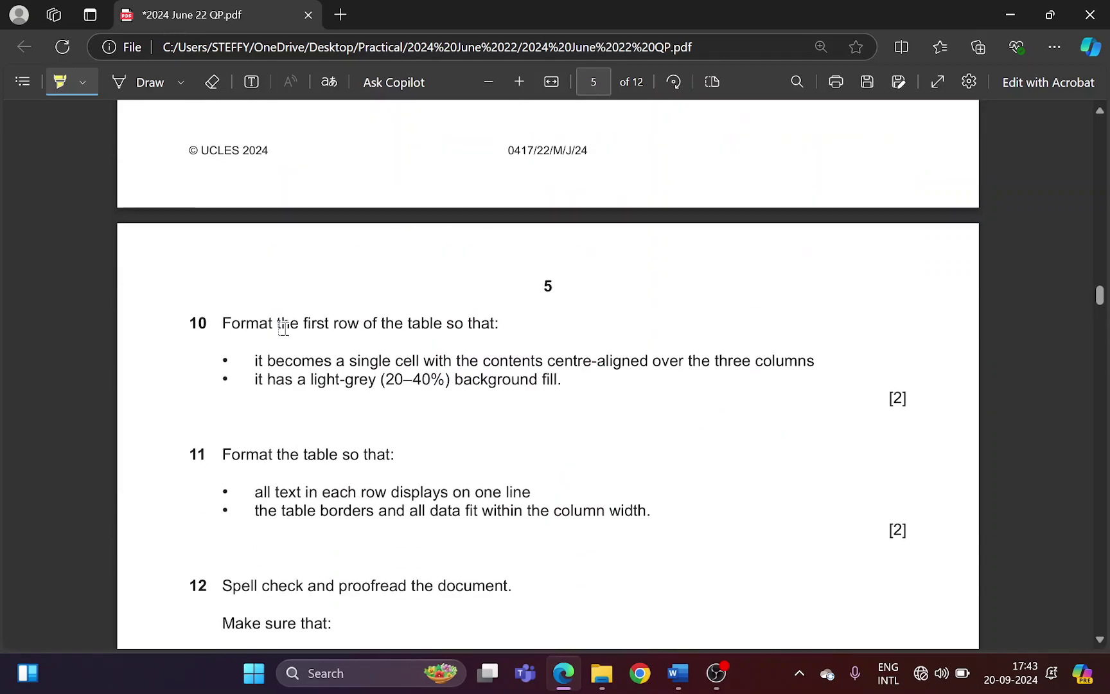
pyautogui.moveTo(284, 327); pyautogui.dragTo(481, 327)
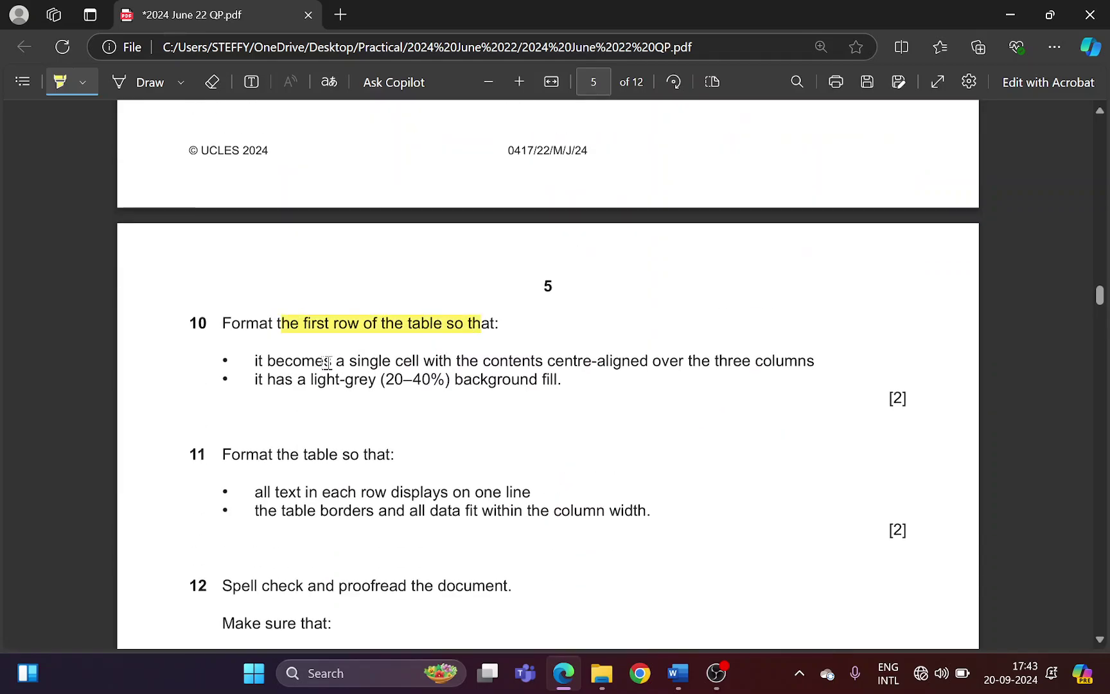
pyautogui.moveTo(326, 363)
pyautogui.mouseDown()
pyautogui.moveTo(535, 379)
pyautogui.moveTo(619, 361)
pyautogui.moveTo(763, 361)
pyautogui.mouseUp()
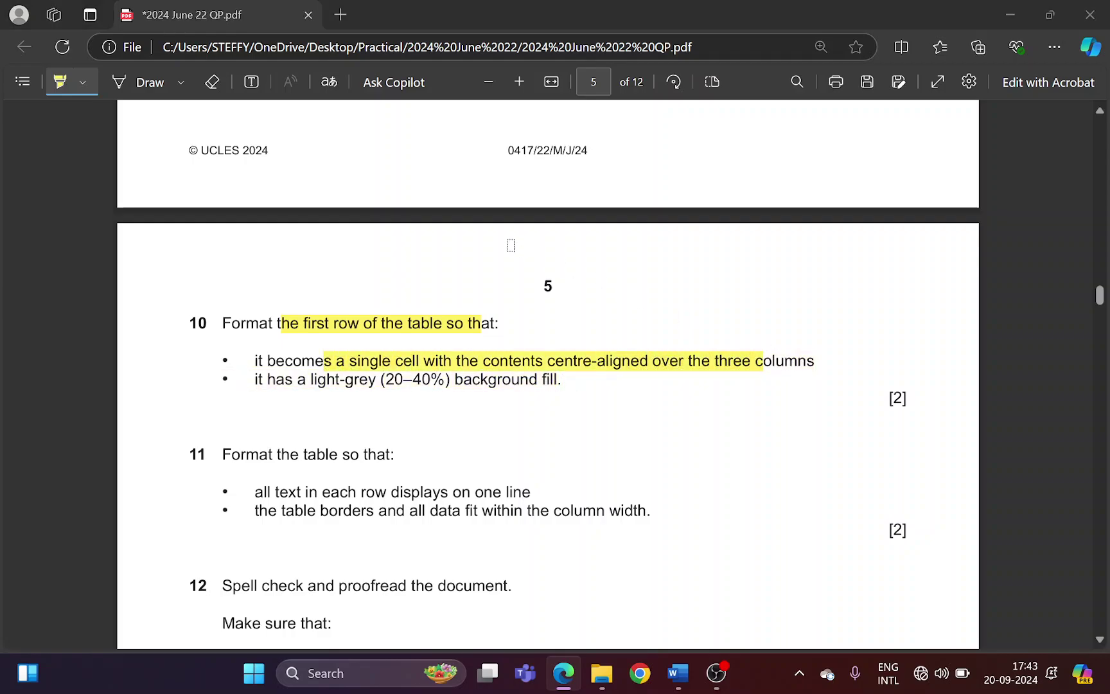
pyautogui.hotkey('alt', 'Tab')
pyautogui.moveTo(237, 264); pyautogui.dragTo(427, 281)
pyautogui.rightClick(427, 281)
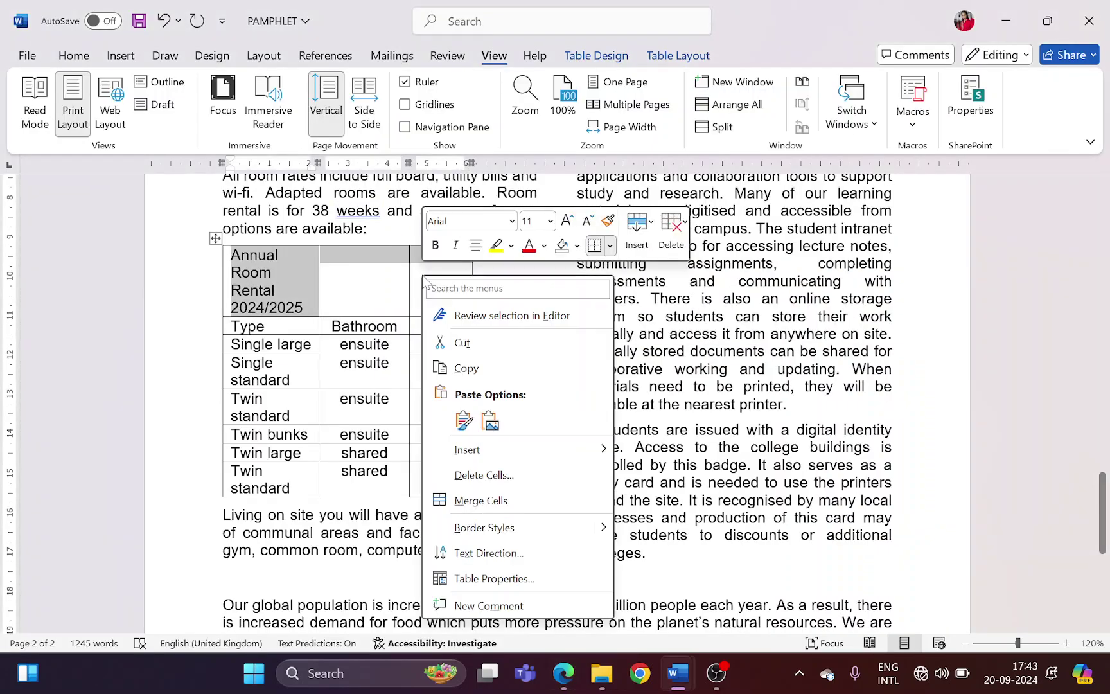
pyautogui.click(480, 501)
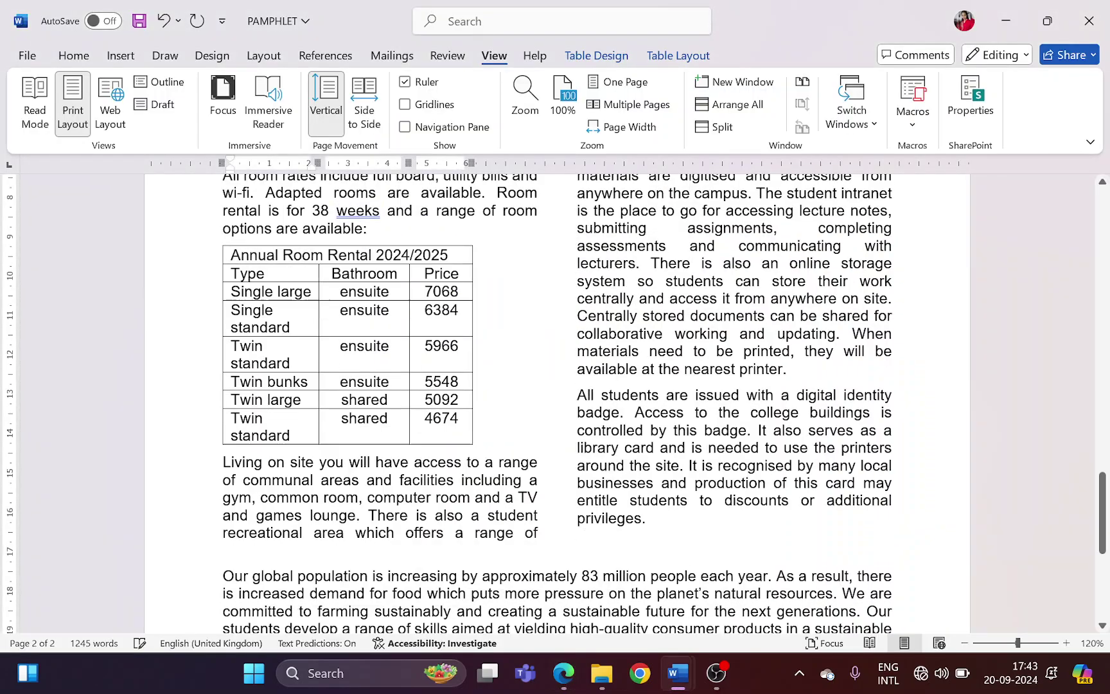
pyautogui.click(74, 56)
pyautogui.click(325, 104)
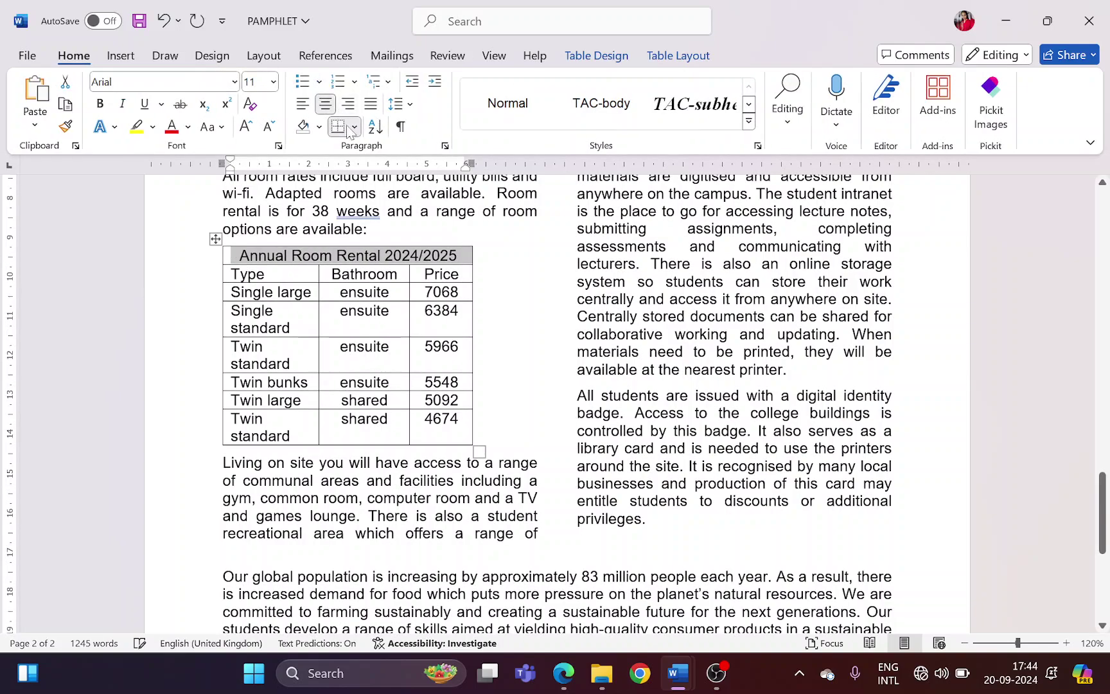
# Shade the merged Annual Room Rental 2024/2025 title row light grey (Darker 25%)
pyautogui.hotkey('alt', 'Tab')
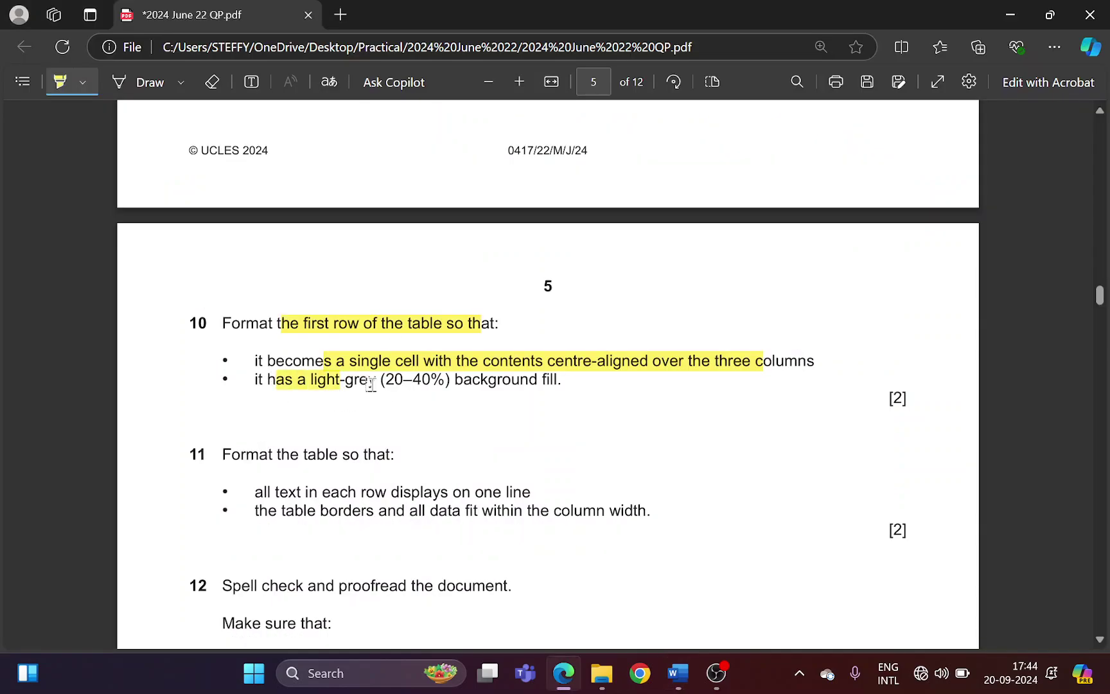
pyautogui.moveTo(374, 385); pyautogui.dragTo(545, 379)
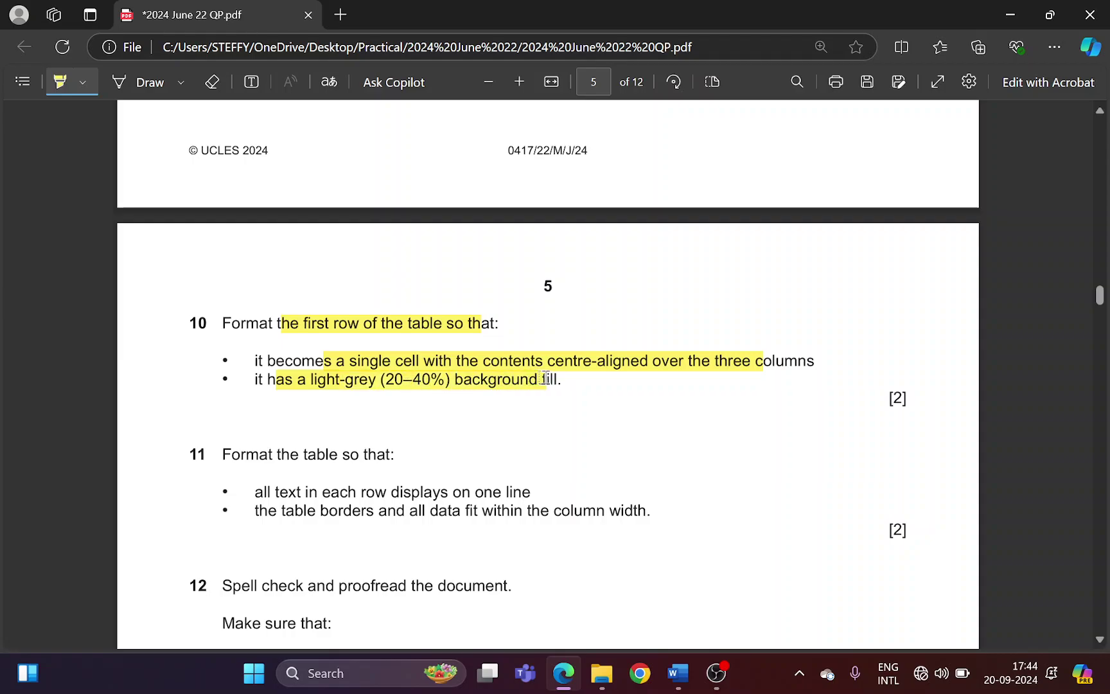
pyautogui.hotkey('alt', 'Tab')
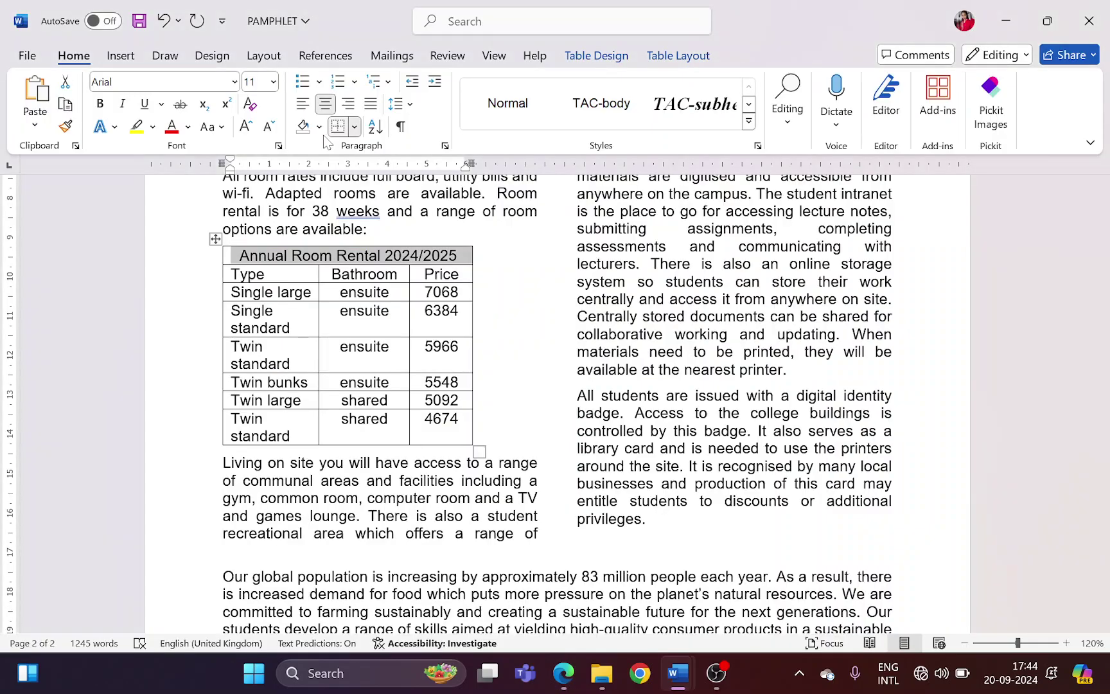
pyautogui.click(319, 127)
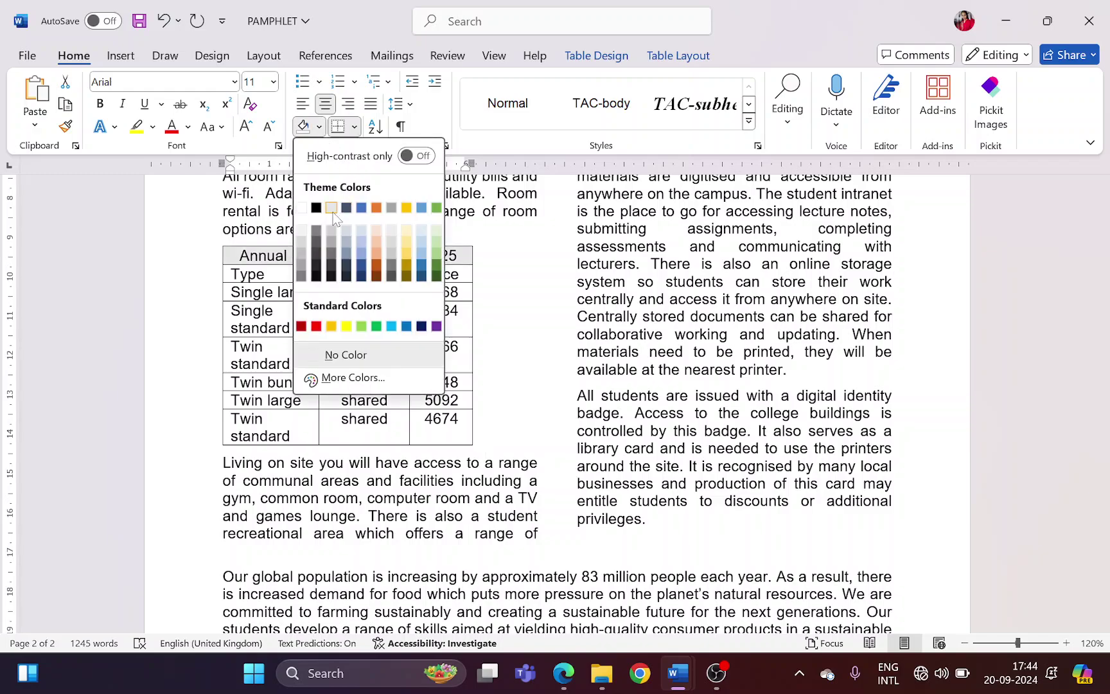
pyautogui.click(330, 247)
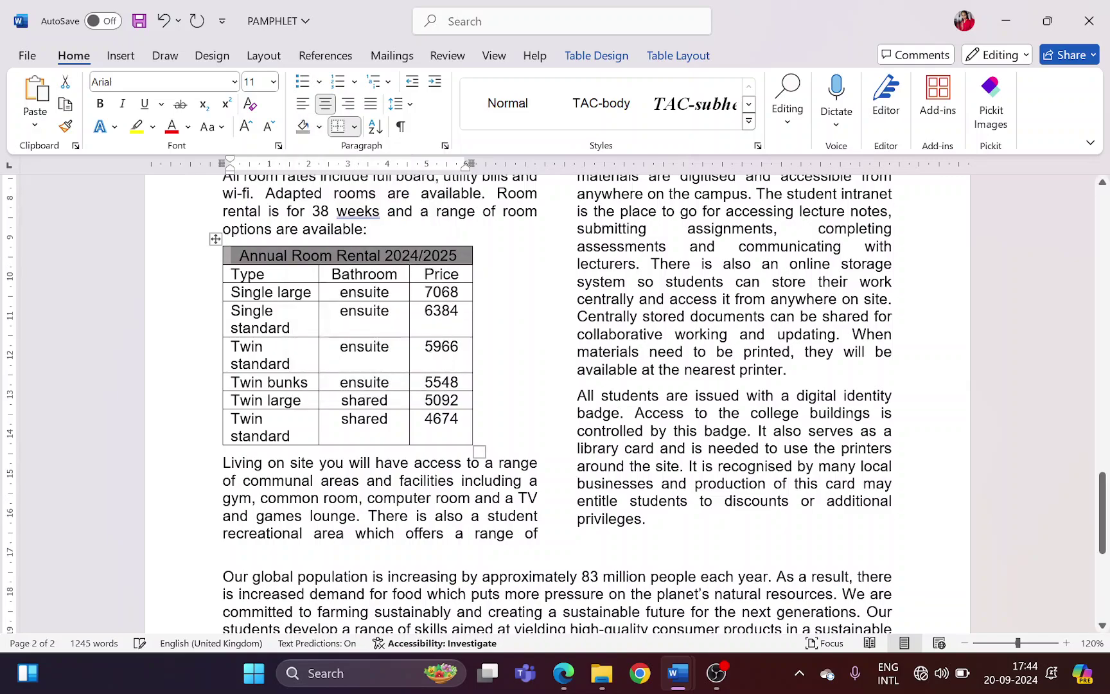
pyautogui.click(461, 258)
# Widen the Price, Bathroom and Type columns so each table row fits on one line
pyautogui.hotkey('alt', 'Tab')
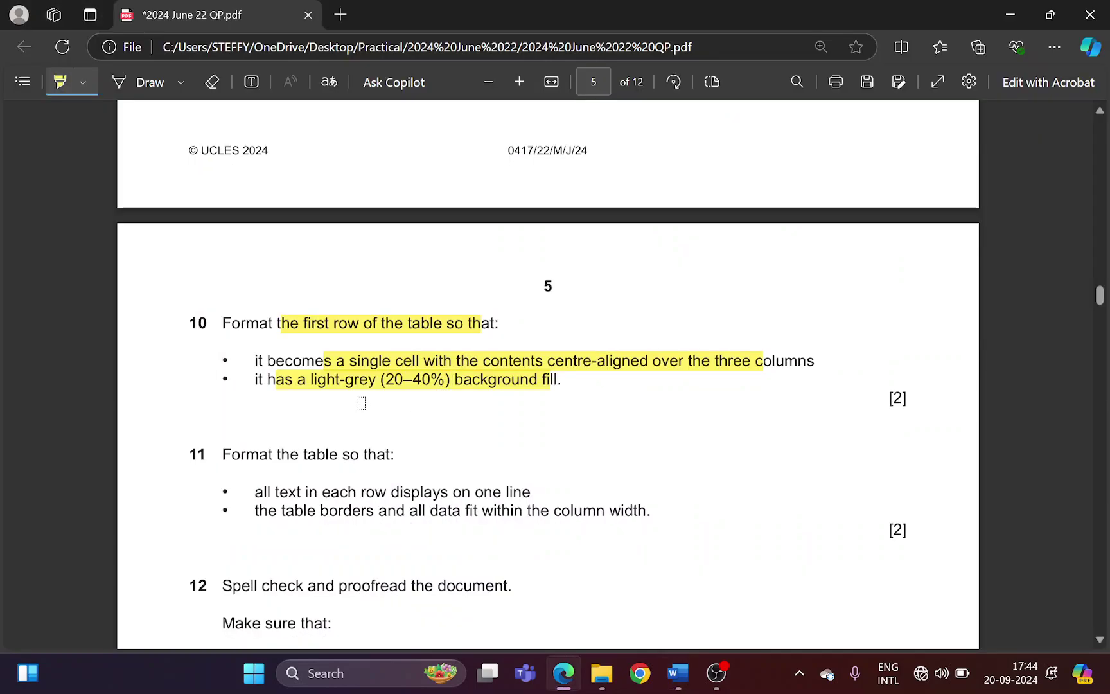
pyautogui.scroll(-2, 332, 416)
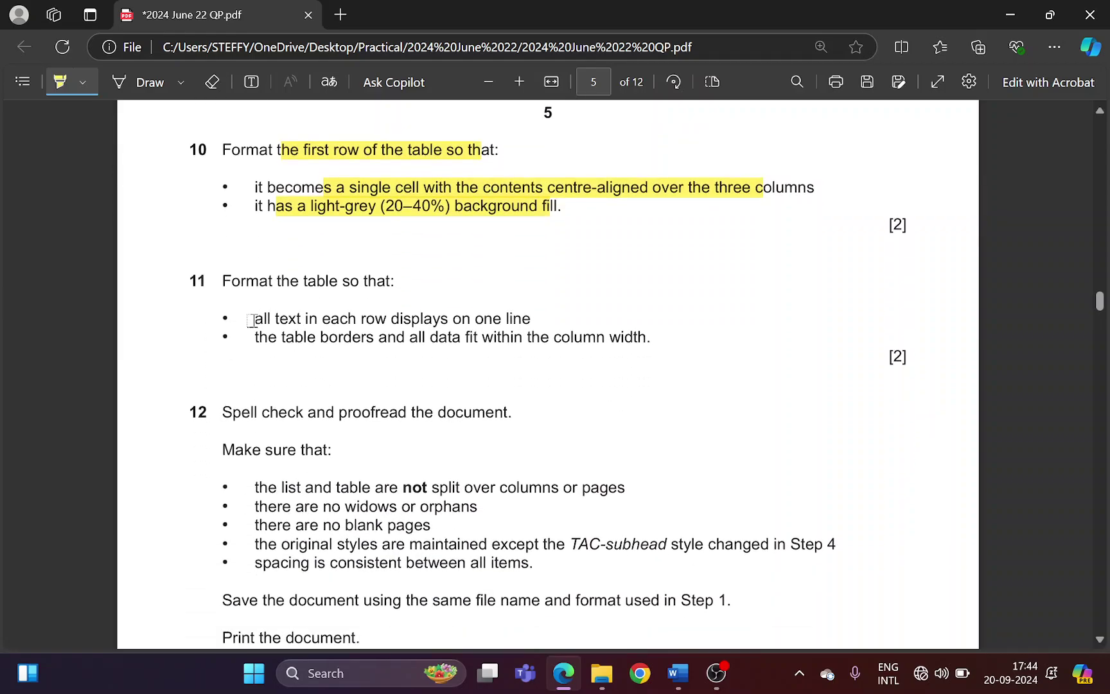
pyautogui.moveTo(254, 320); pyautogui.dragTo(530, 320)
pyautogui.hotkey('alt', 'Tab')
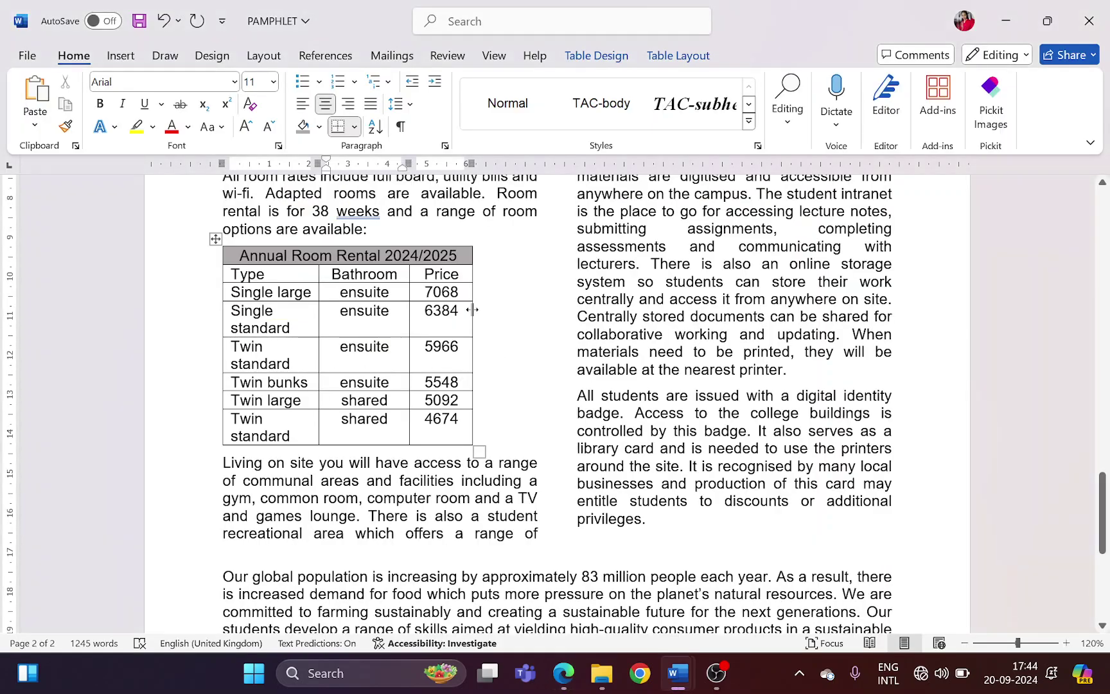
pyautogui.moveTo(472, 310); pyautogui.dragTo(525, 310)
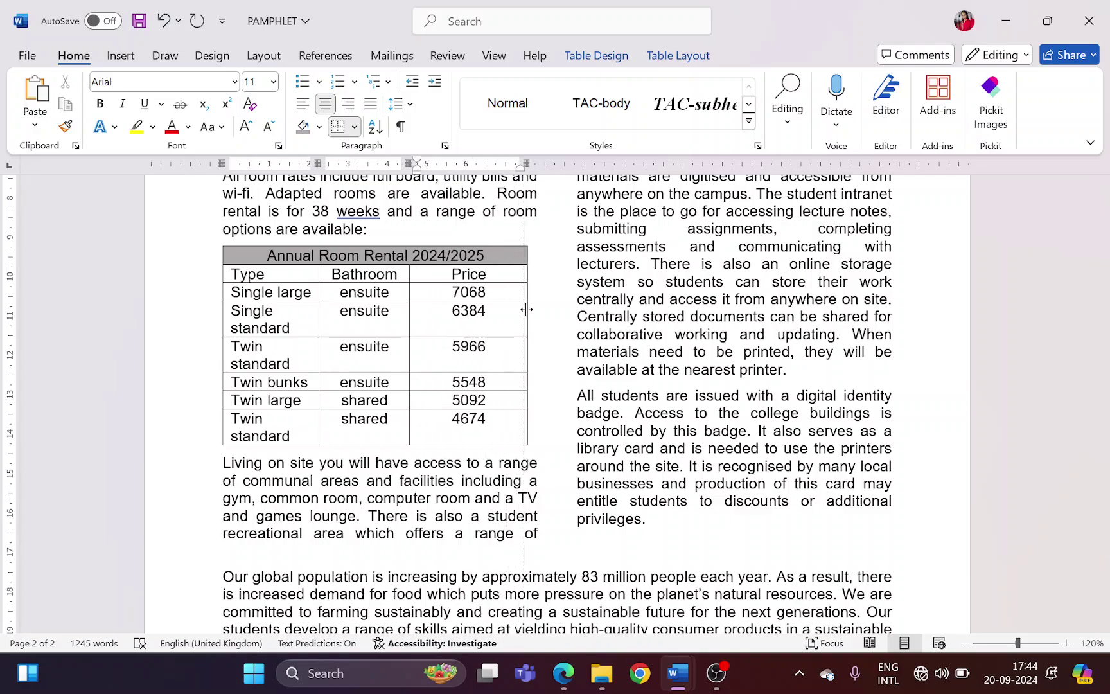
pyautogui.click(365, 346)
pyautogui.moveTo(409, 313); pyautogui.dragTo(468, 312)
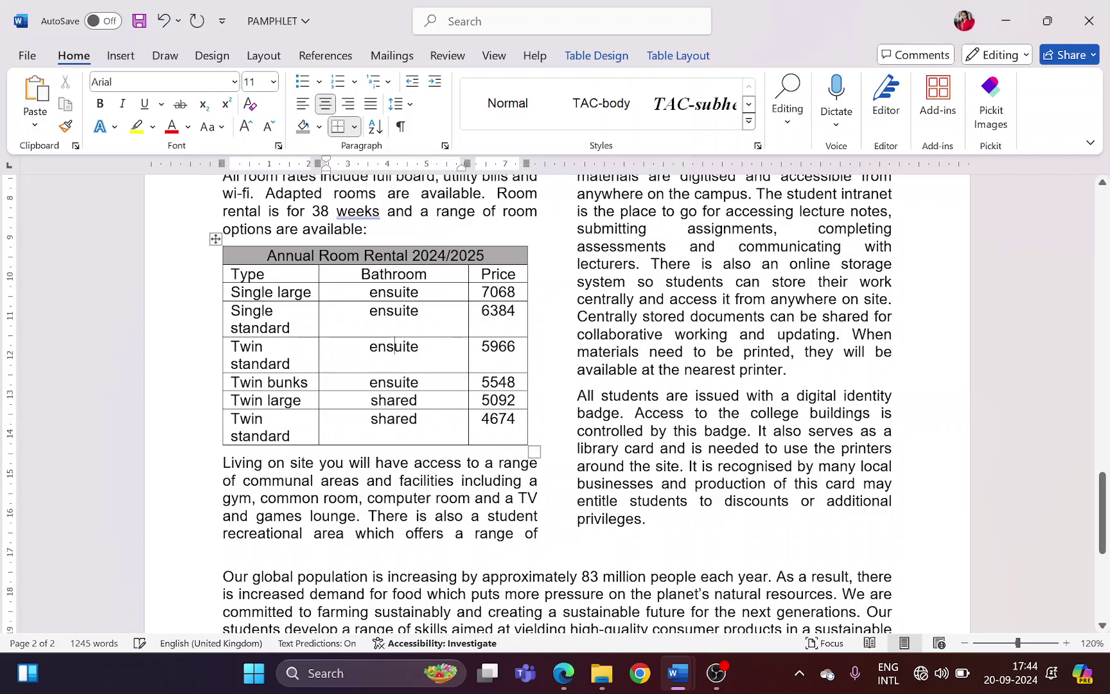
pyautogui.moveTo(319, 319); pyautogui.dragTo(366, 313)
# Nudge the table's left border so the table sits within the column width
pyautogui.hotkey('alt', 'Tab')
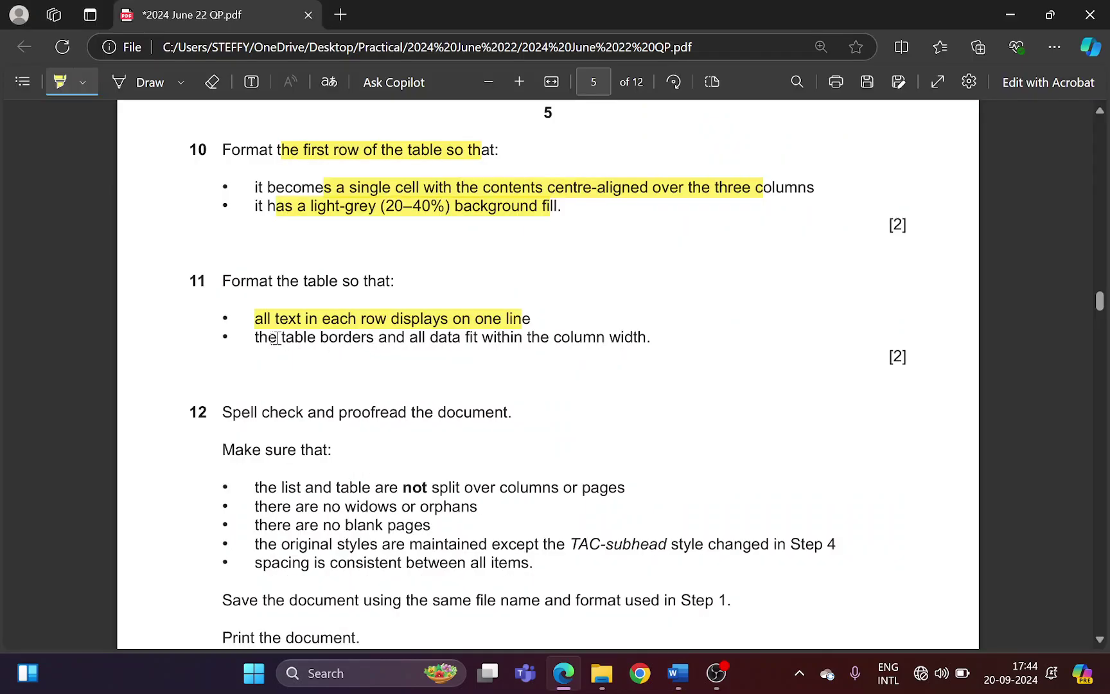
pyautogui.moveTo(276, 337); pyautogui.dragTo(627, 338)
pyautogui.hotkey('alt', 'Tab')
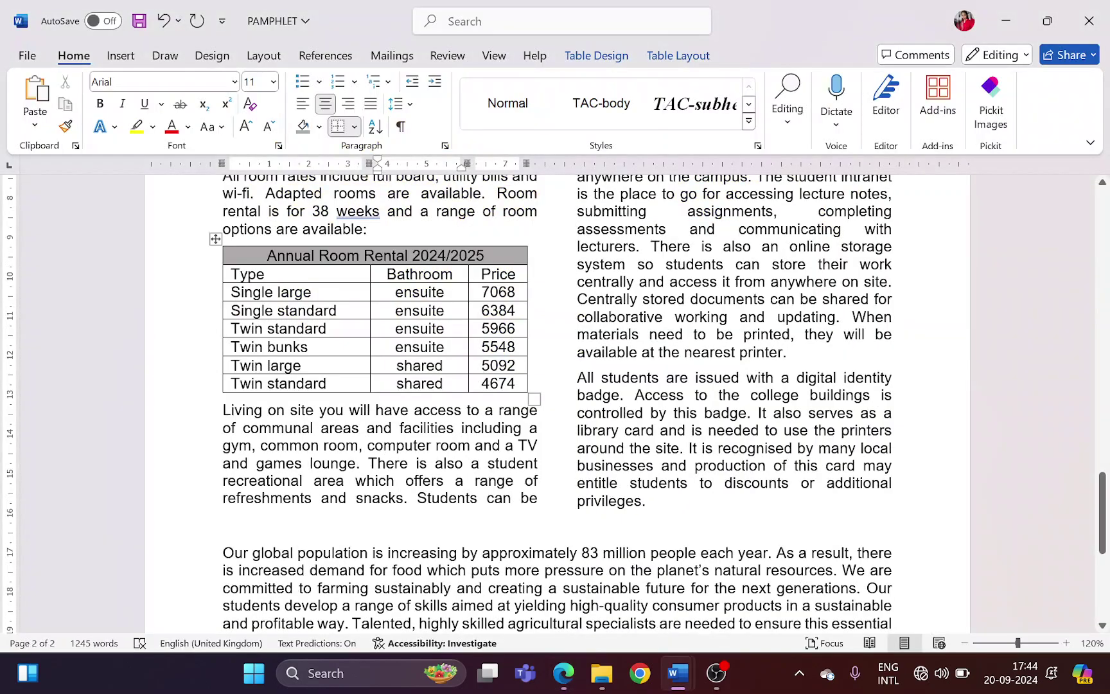
pyautogui.moveTo(219, 294)
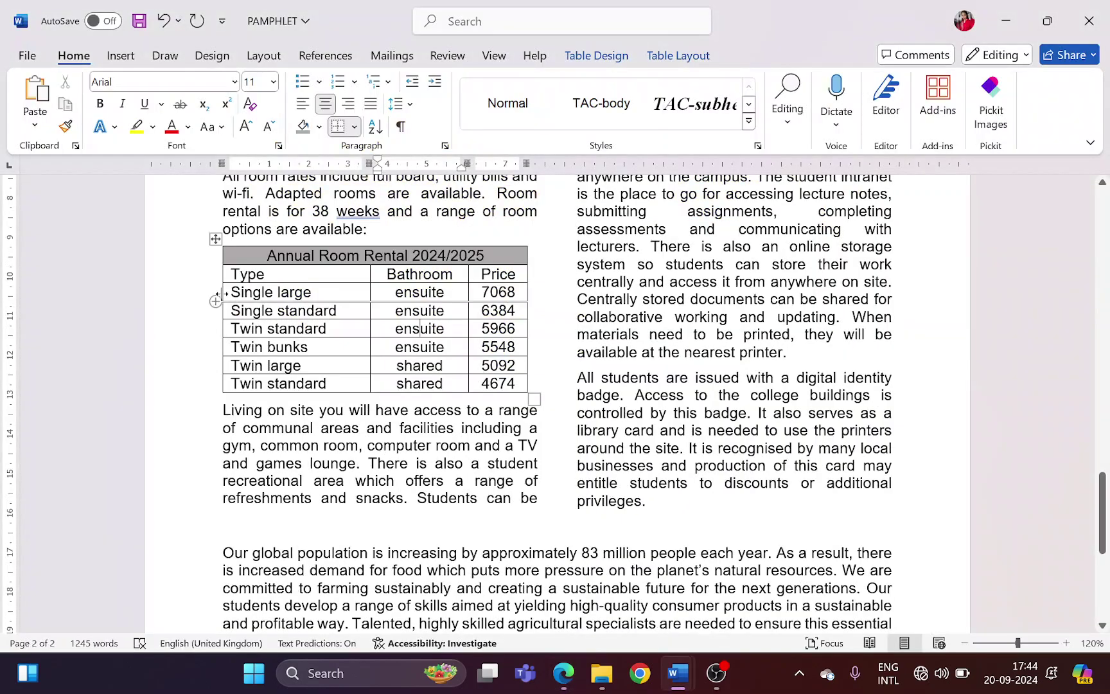
pyautogui.moveTo(223, 294); pyautogui.dragTo(232, 293)
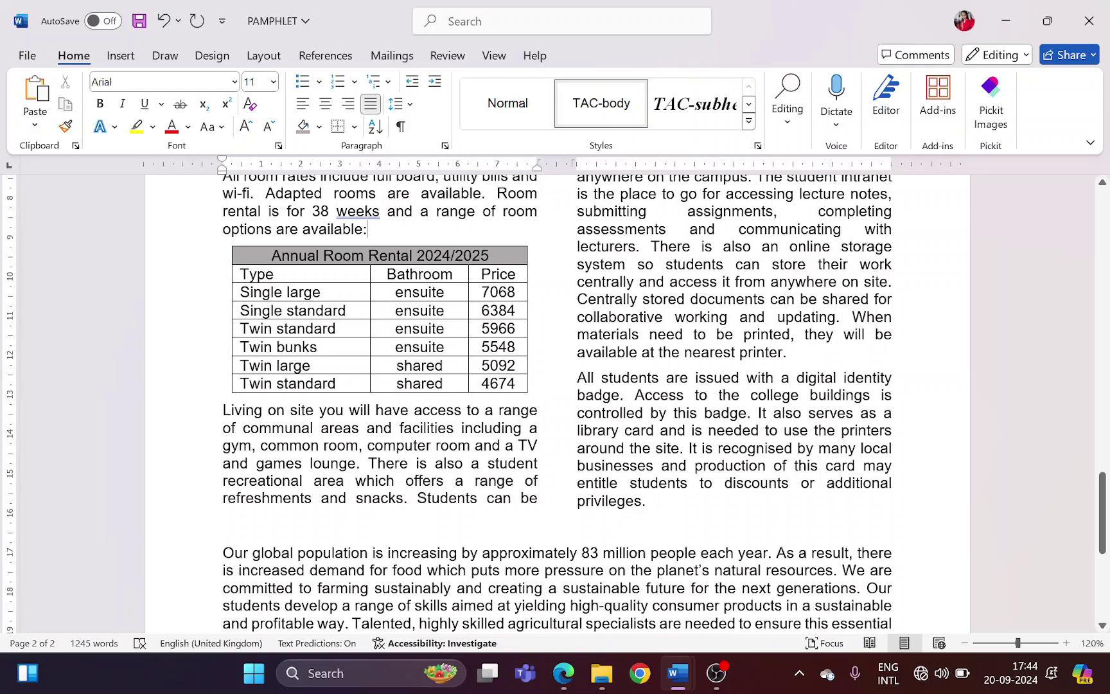
pyautogui.hotkey('alt', 'Tab')
# Run Spelling & Grammar on the pamphlet, ignoring the 'brand new' hyphen and two comma suggestions
pyautogui.scroll(-2, 306, 351)
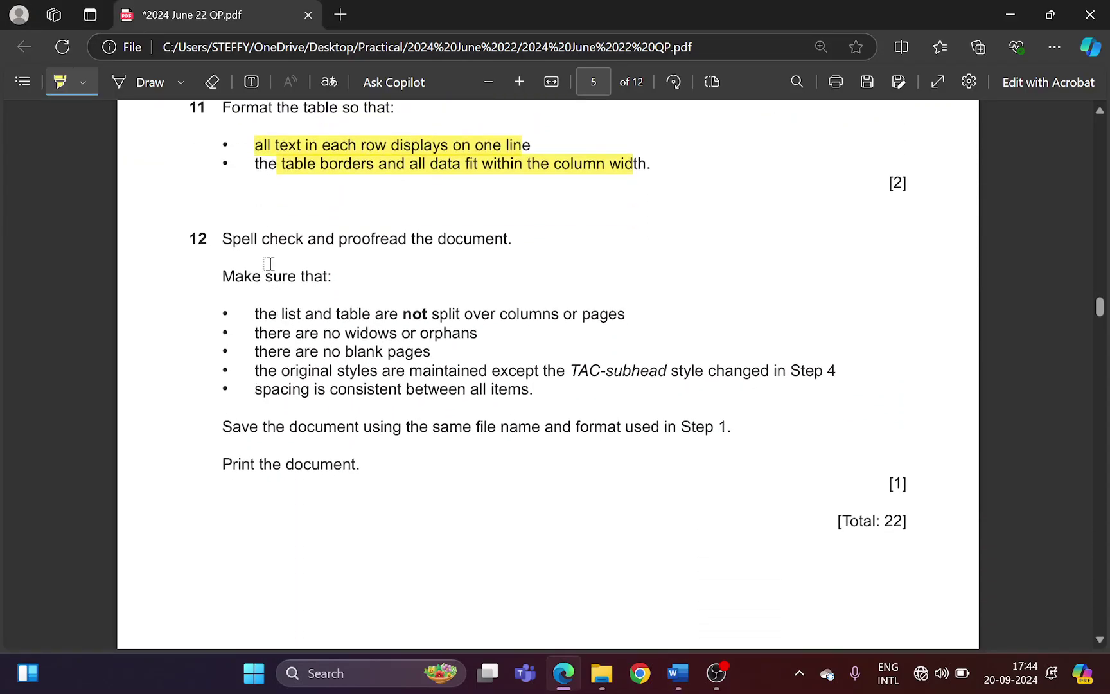
pyautogui.hotkey('alt', 'Tab')
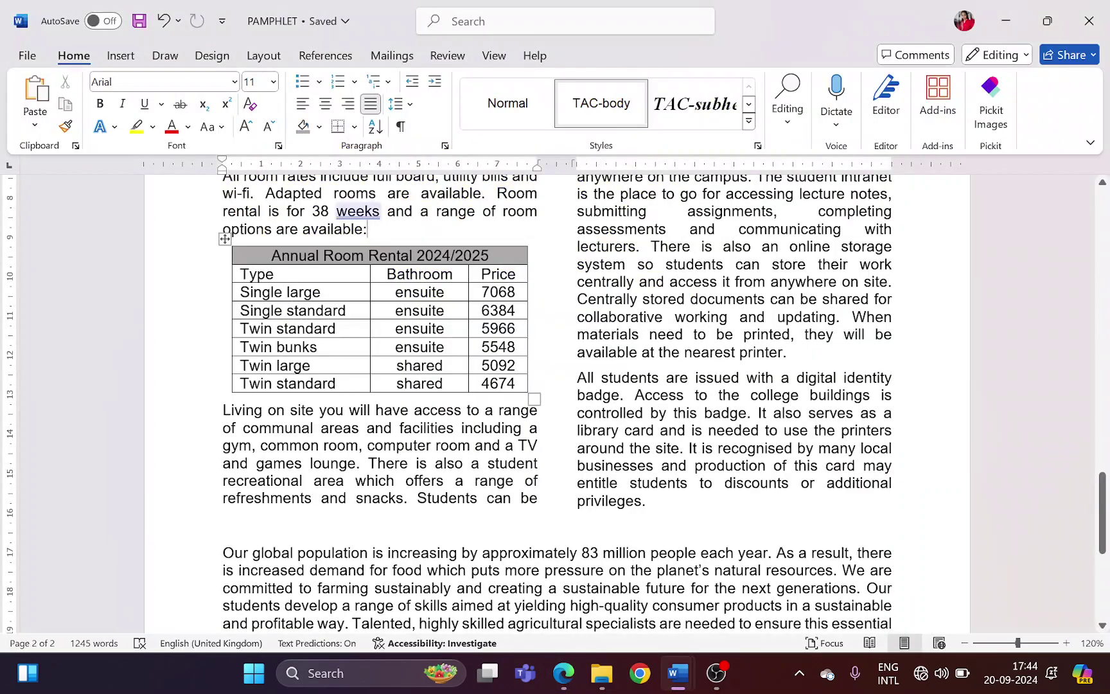
pyautogui.click(495, 57)
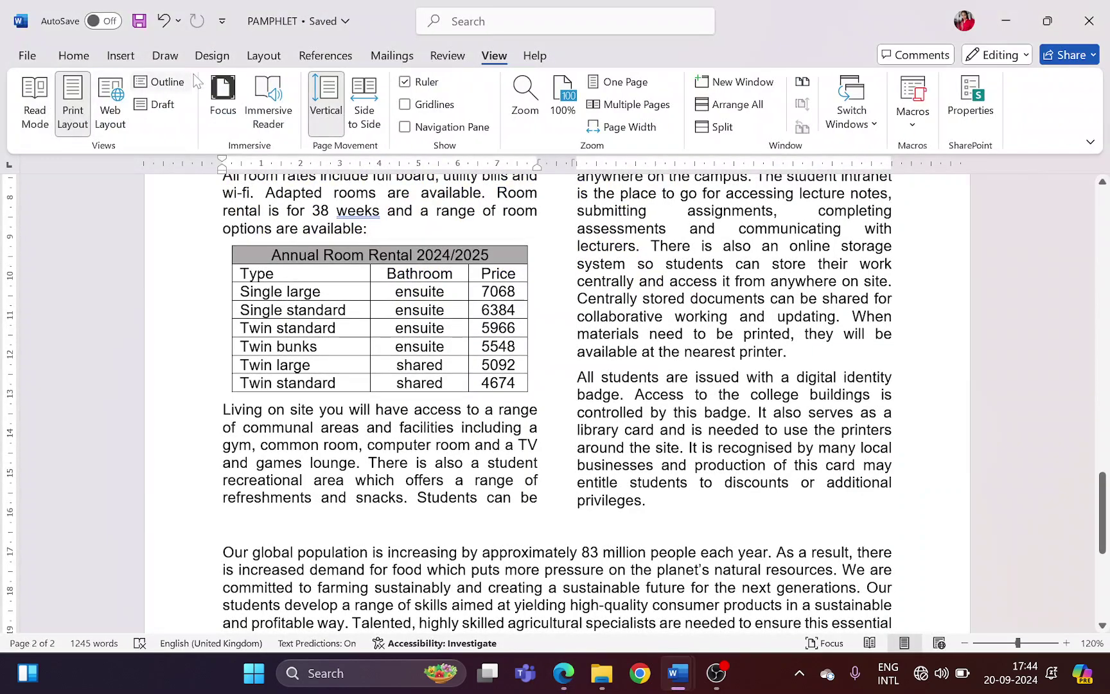
pyautogui.click(448, 57)
pyautogui.click(157, 87)
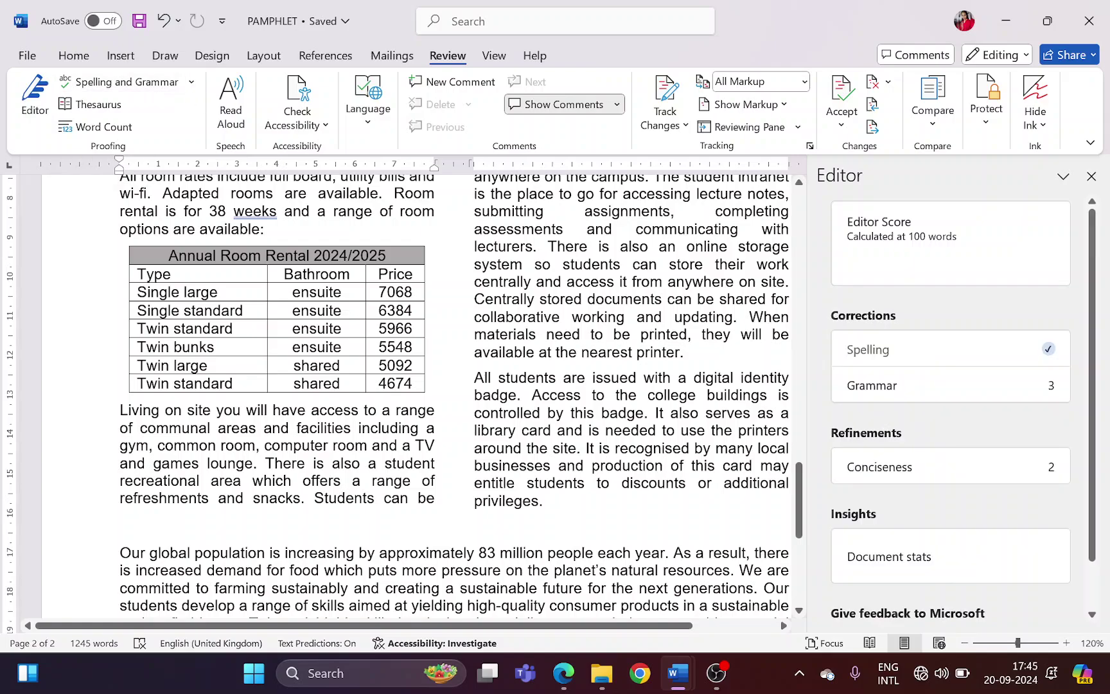
pyautogui.click(902, 393)
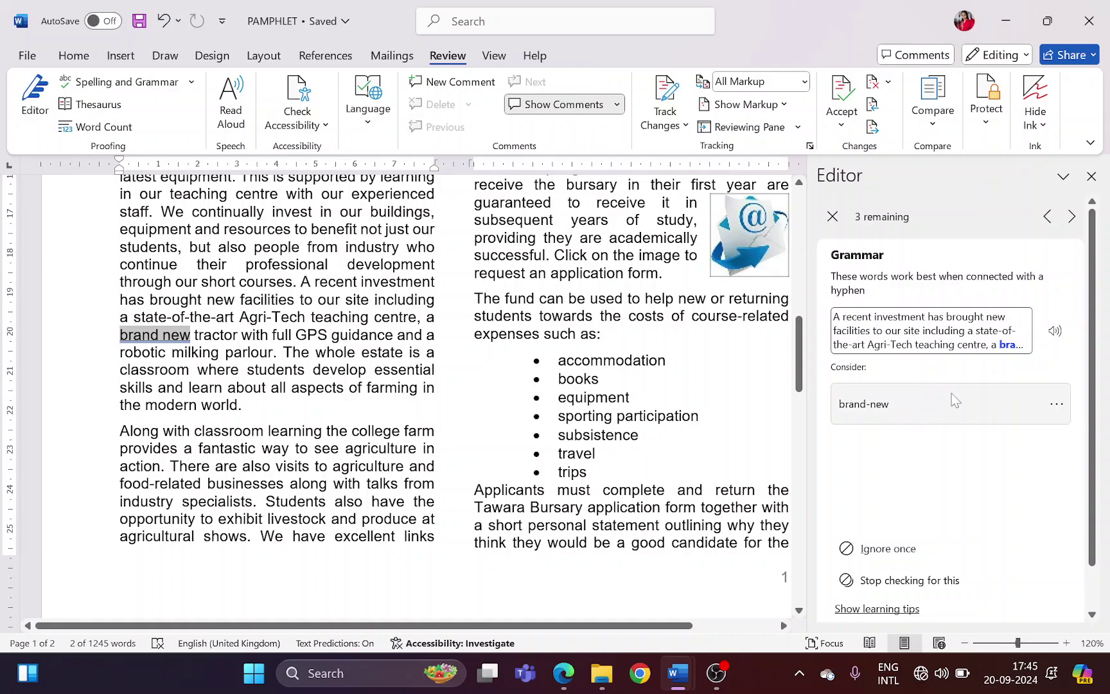
pyautogui.click(892, 556)
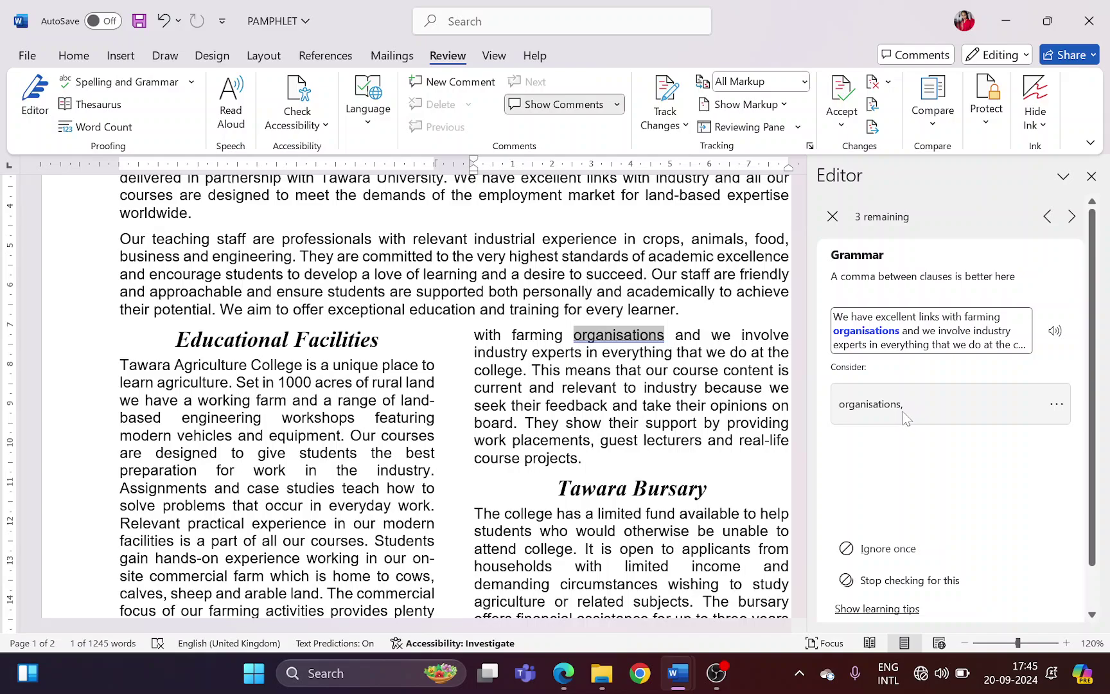
pyautogui.click(901, 555)
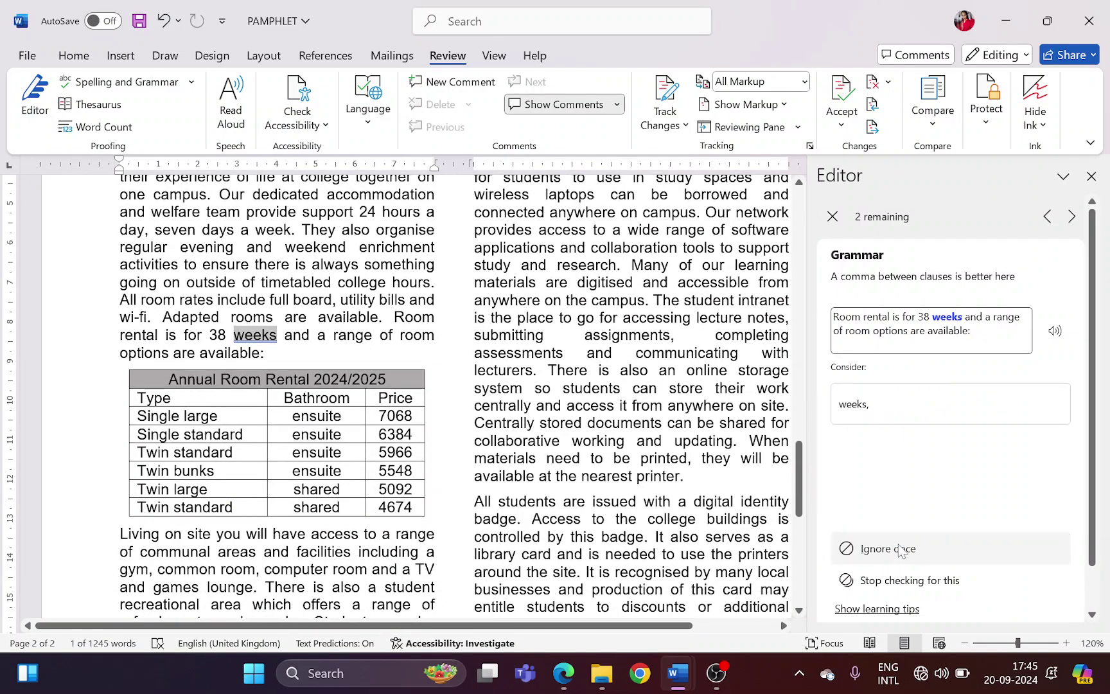
pyautogui.click(902, 550)
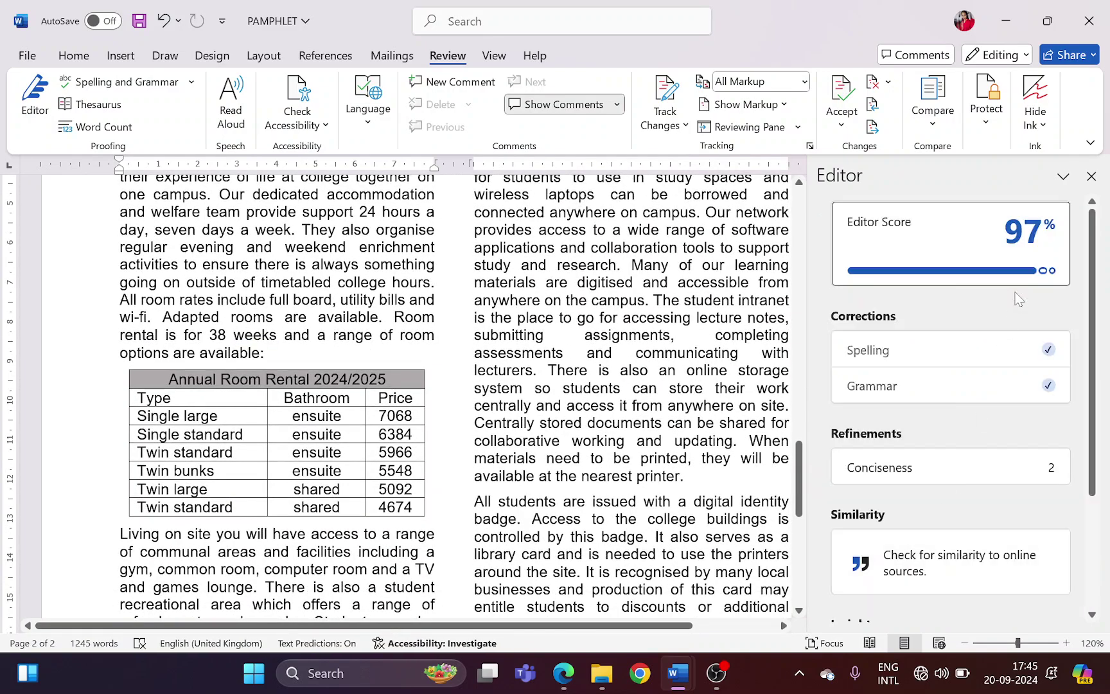
pyautogui.click(1091, 176)
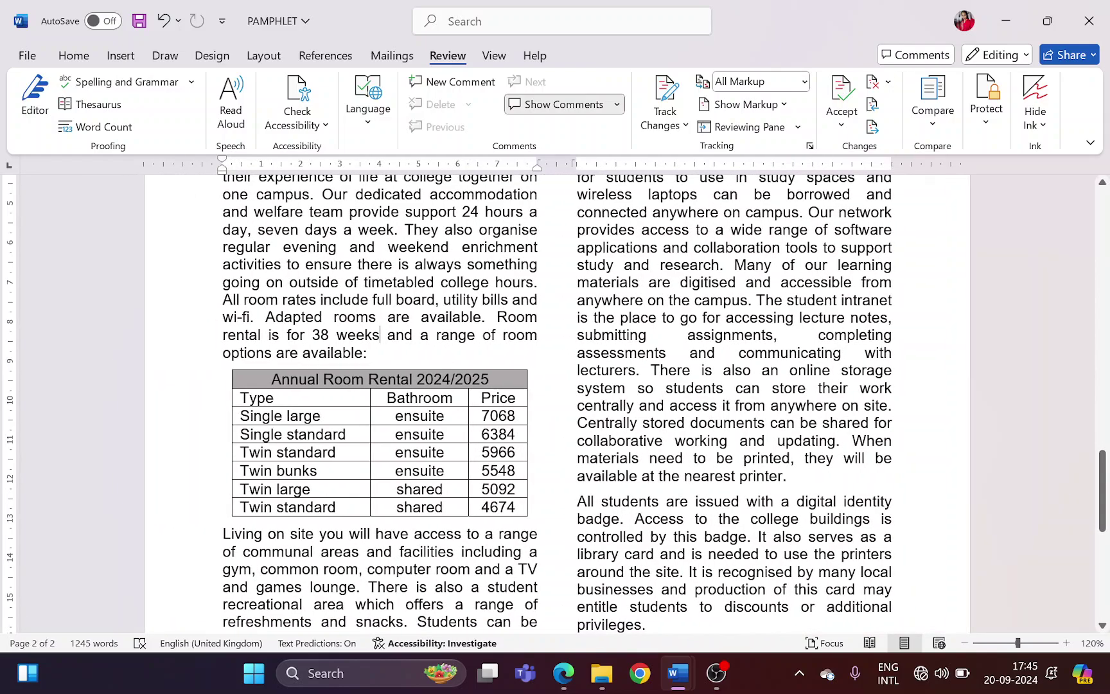
pyautogui.hotkey('ctrl', 's')
pyautogui.hotkey('alt', 'Tab')
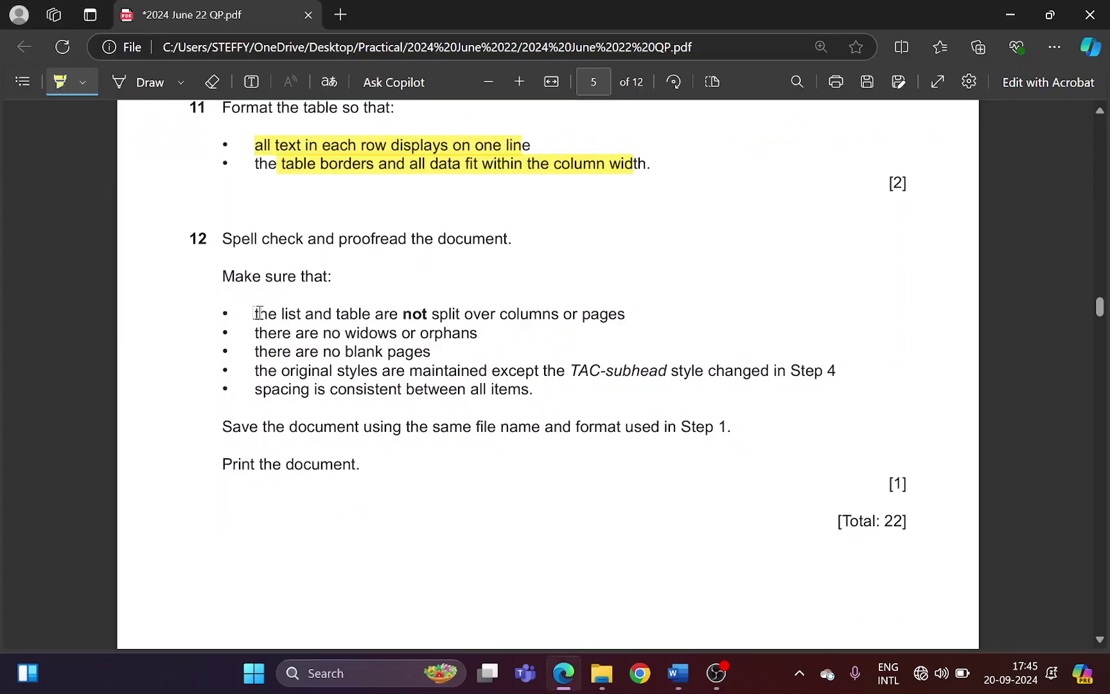
pyautogui.moveTo(255, 314); pyautogui.dragTo(586, 316)
pyautogui.hotkey('alt', 'Tab')
pyautogui.scroll(-2, 556, 405)
pyautogui.scroll(-5, 557, 404)
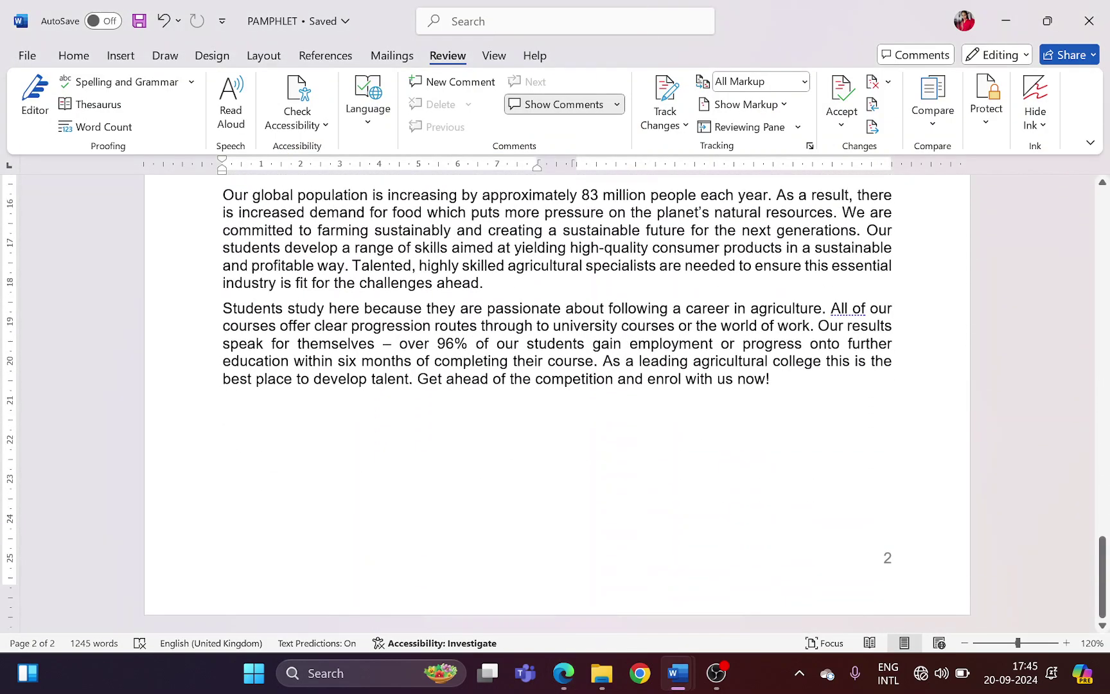
pyautogui.scroll(10, 557, 405)
pyautogui.scroll(10, 686, 396)
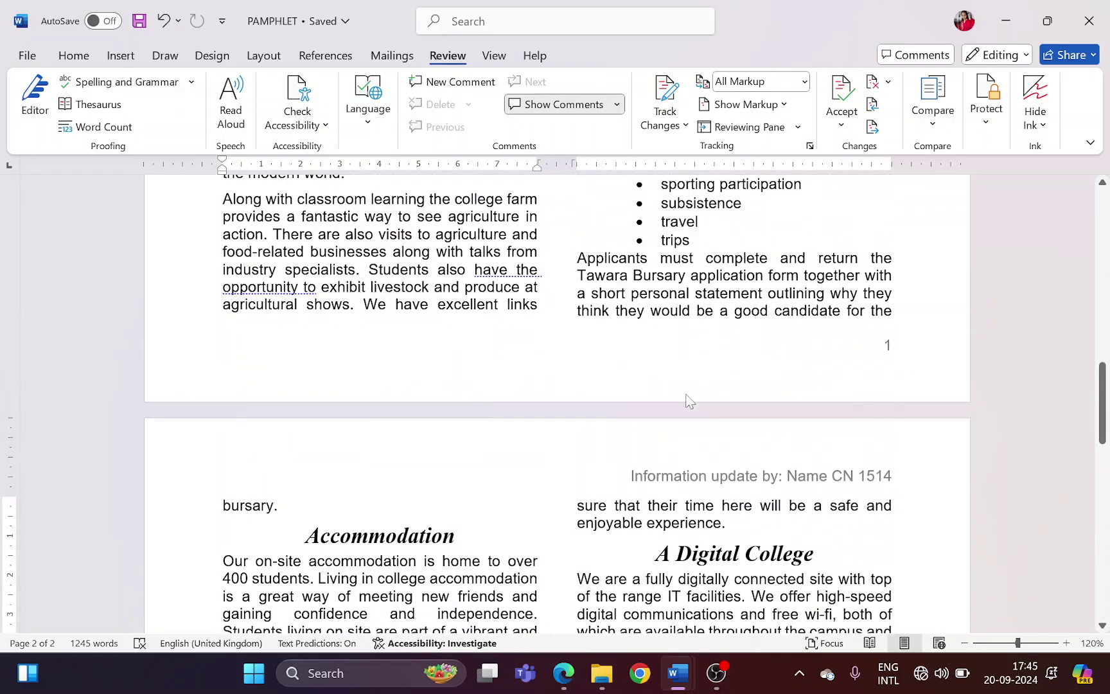
pyautogui.scroll(4, 557, 405)
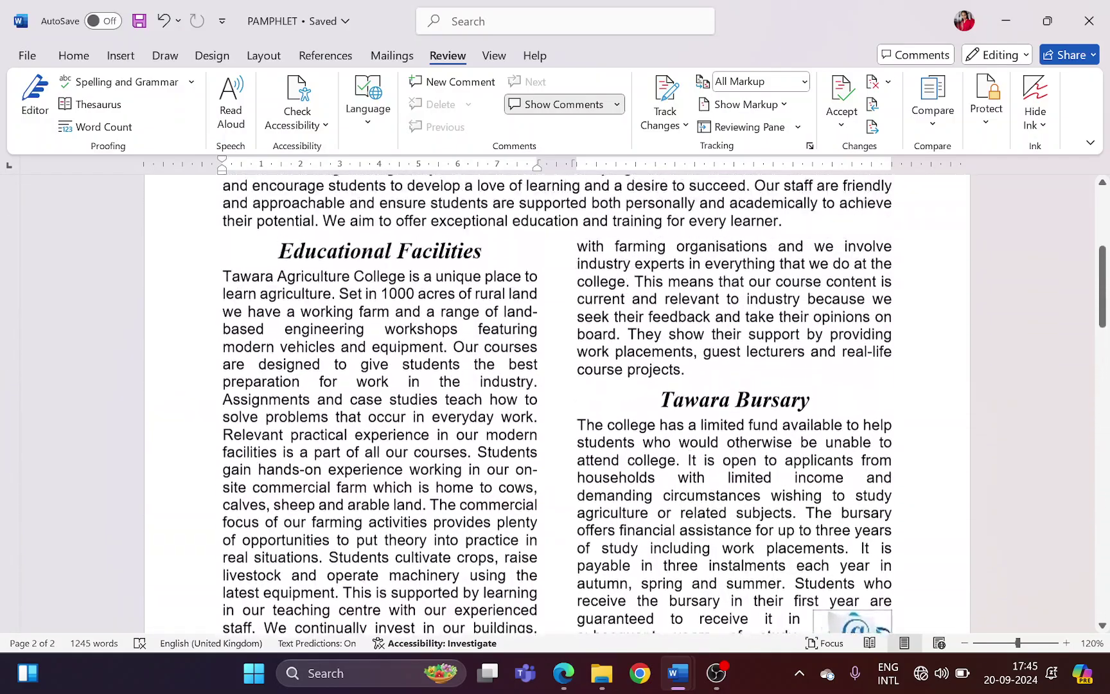
pyautogui.scroll(-8, 557, 404)
pyautogui.scroll(1, 556, 404)
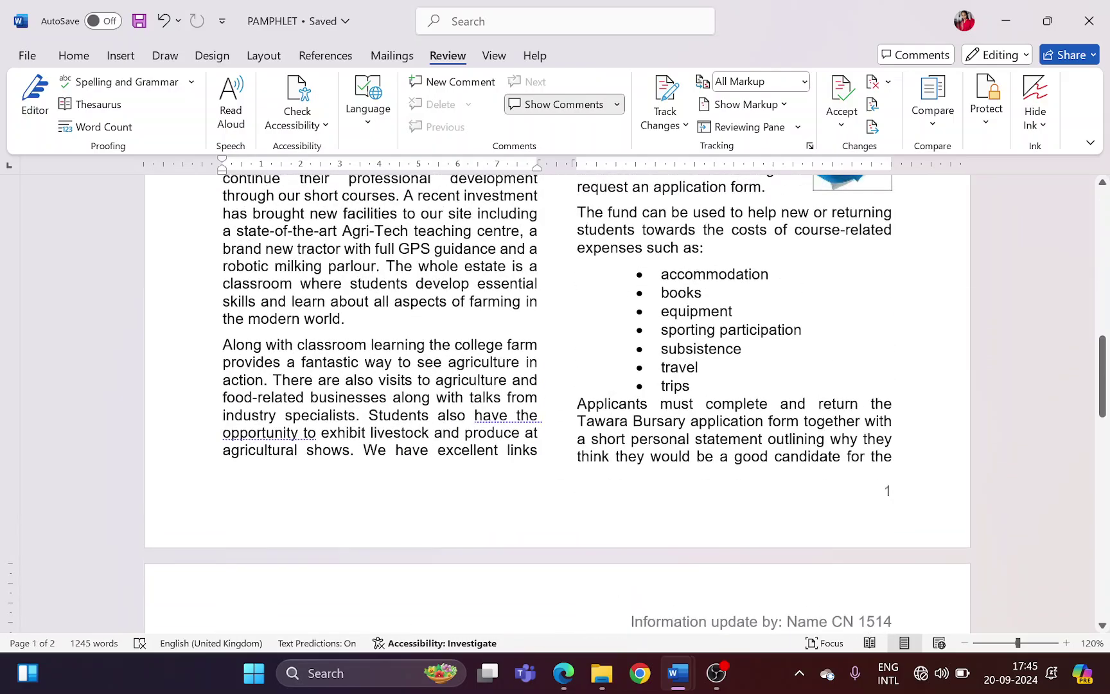
pyautogui.hotkey('alt', 'Tab')
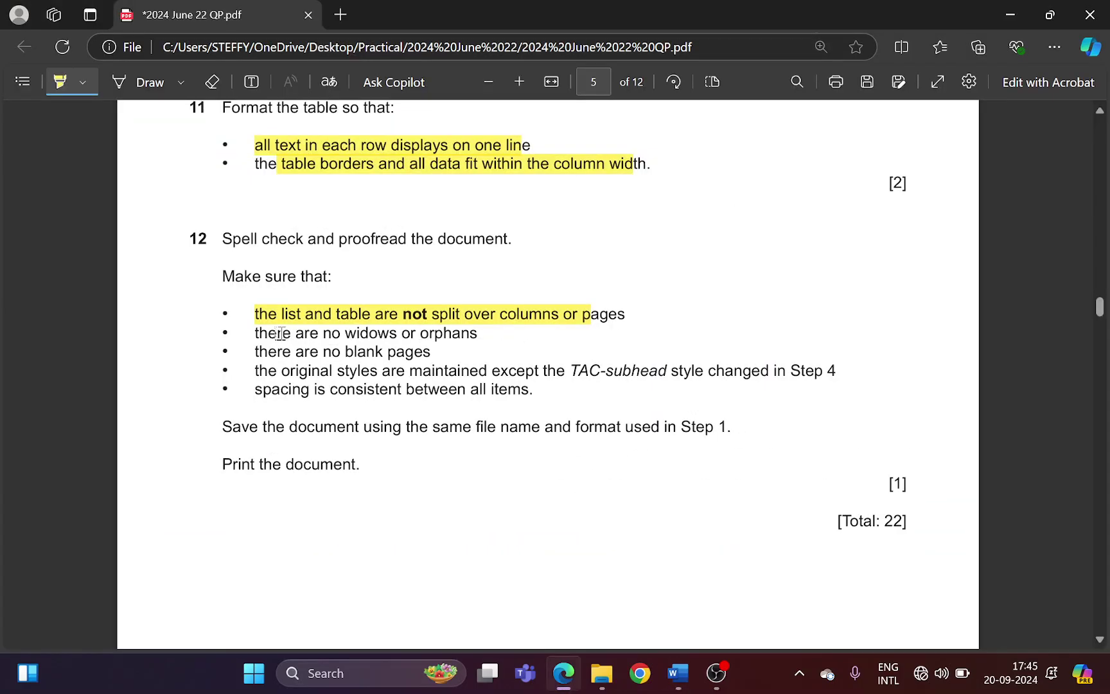
pyautogui.moveTo(256, 333); pyautogui.dragTo(476, 334)
pyautogui.hotkey('alt', 'Tab')
pyautogui.scroll(-4, 372, 389)
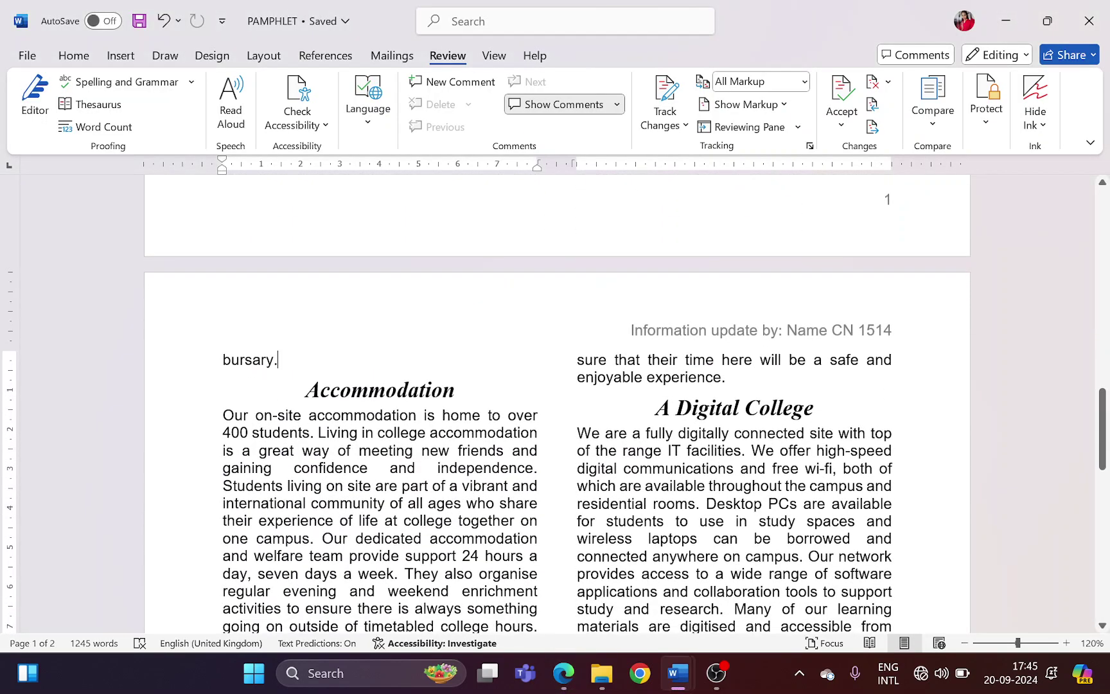
pyautogui.scroll(3, 556, 404)
pyautogui.scroll(-3, 556, 404)
pyautogui.scroll(2, 556, 404)
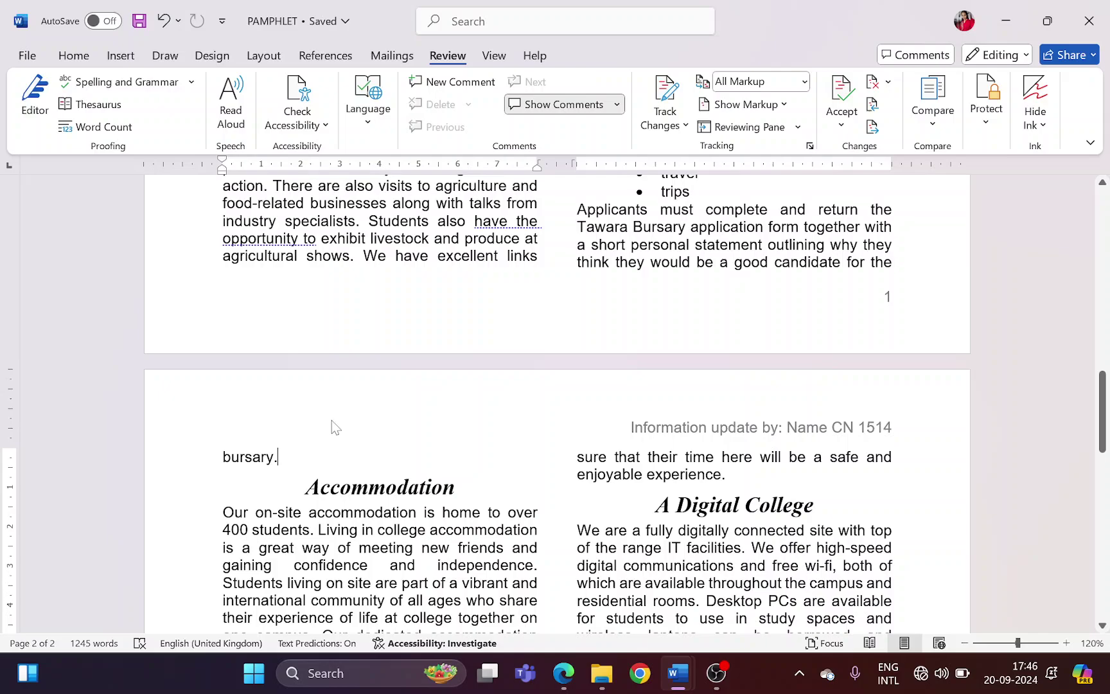
# Look over the Paragraph dialog's Line and Page Breaks settings, closing it without changes
pyautogui.click(494, 56)
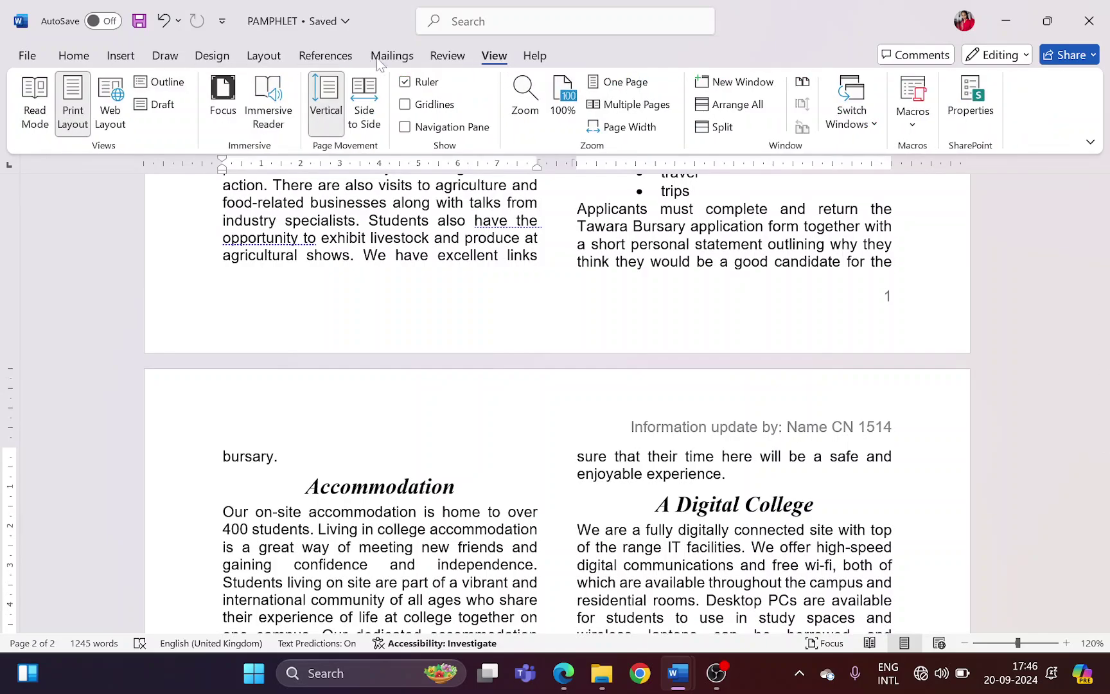
pyautogui.click(448, 56)
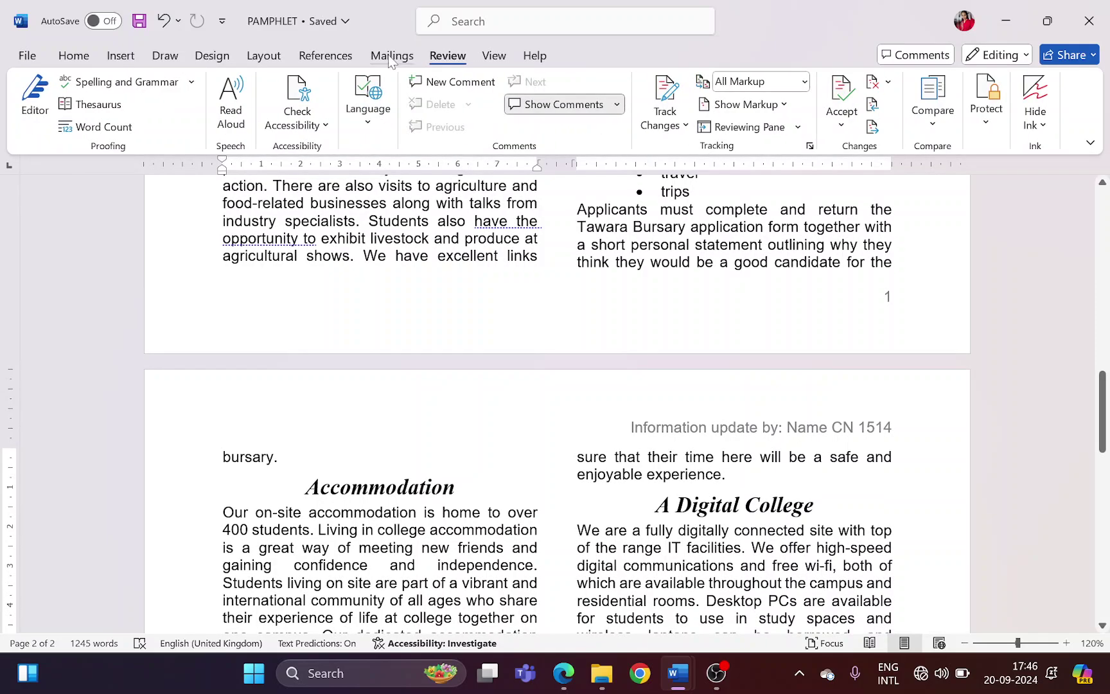
pyautogui.click(220, 59)
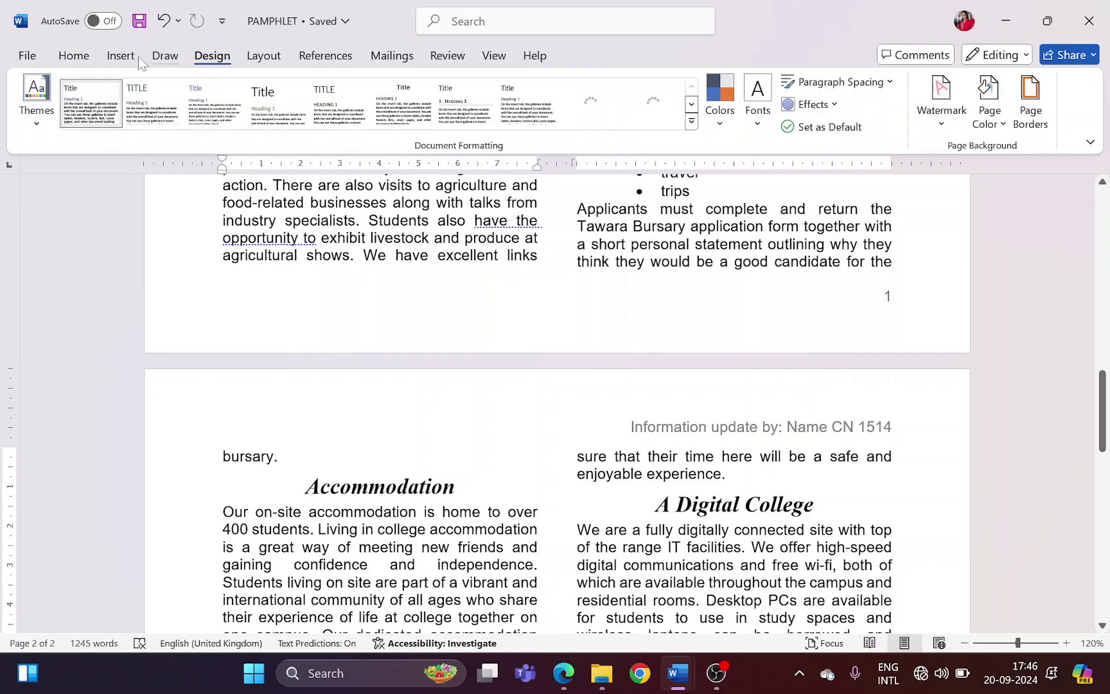
pyautogui.click(77, 59)
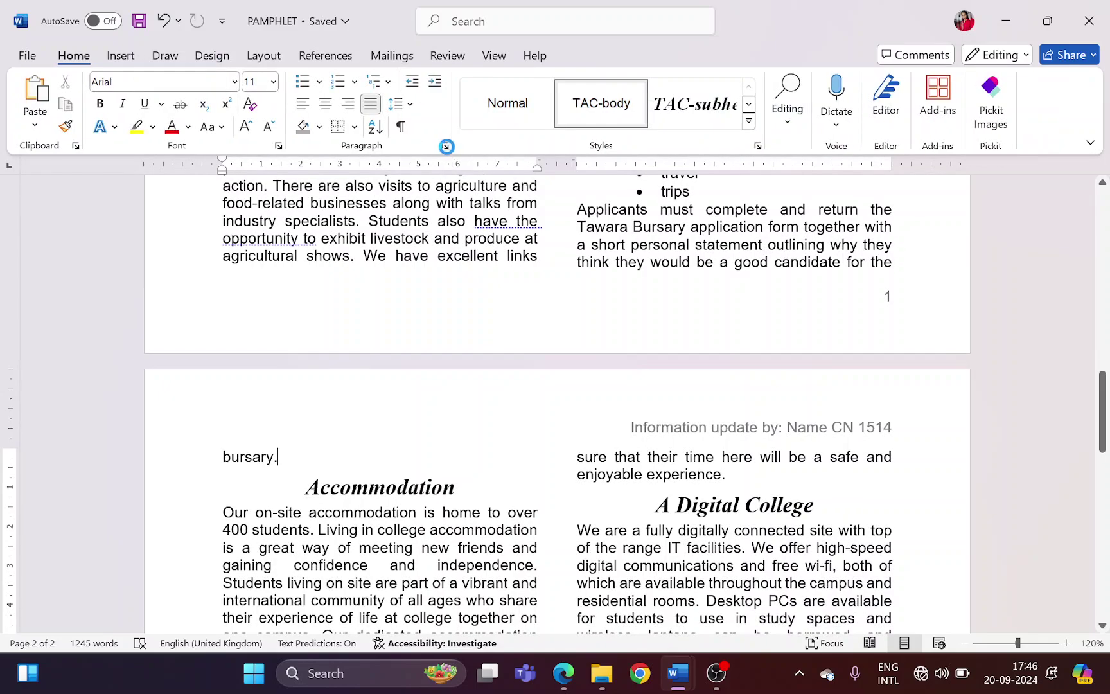
pyautogui.click(444, 146)
pyautogui.click(653, 161)
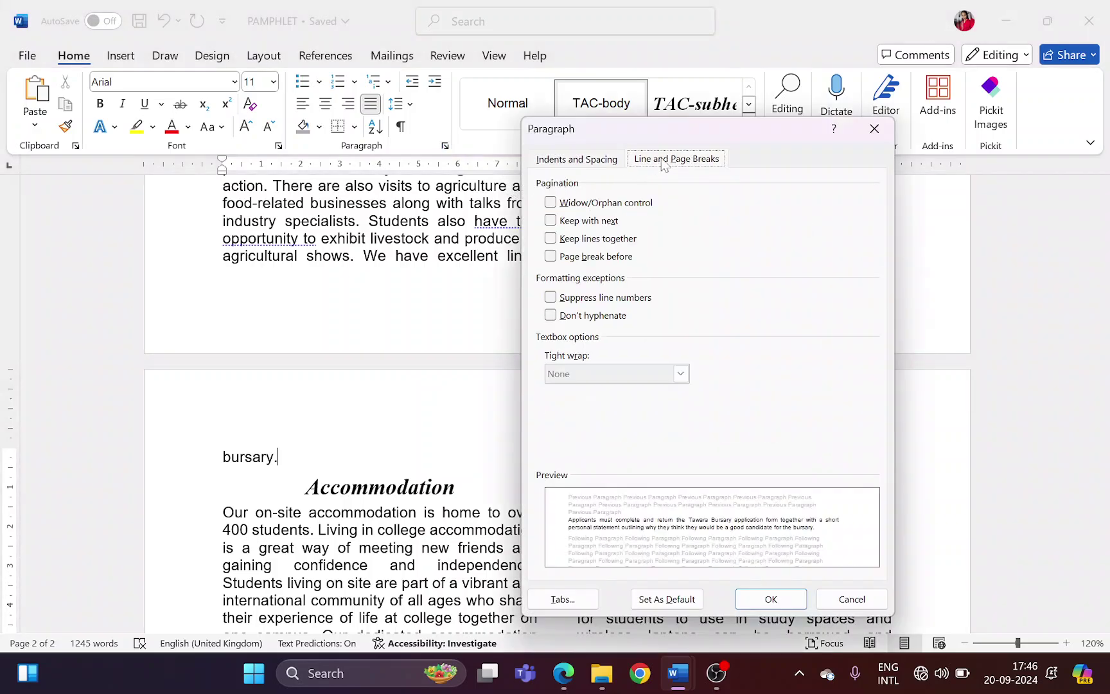
pyautogui.click(873, 132)
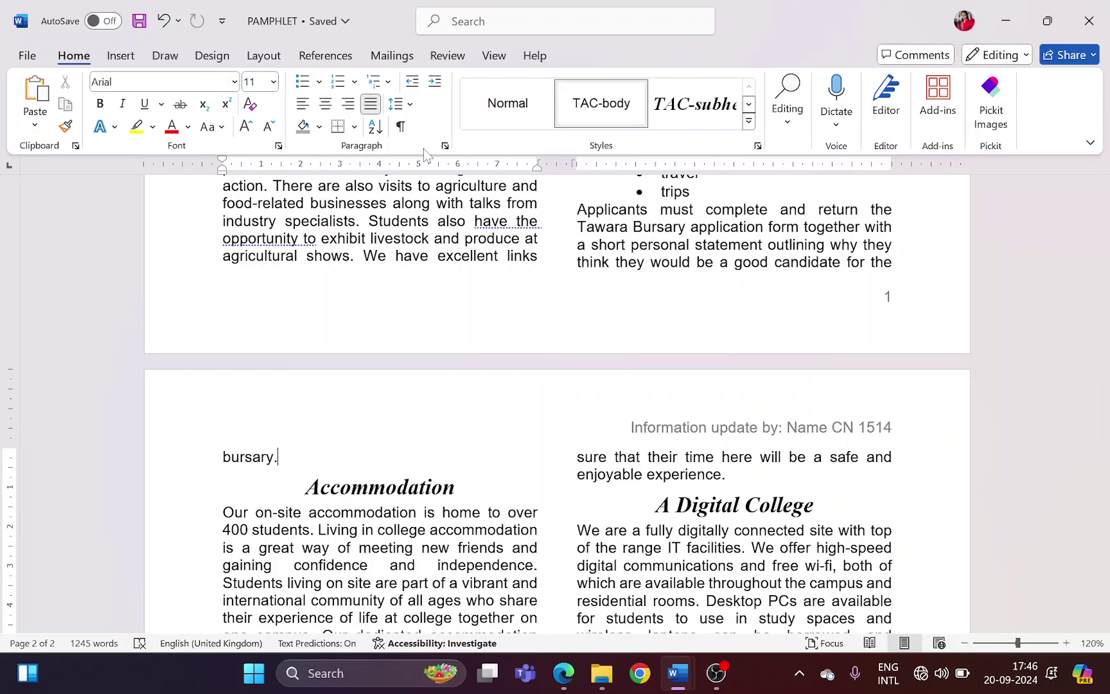
# Select all the text in the pamphlet with Ctrl+A
pyautogui.click(436, 203)
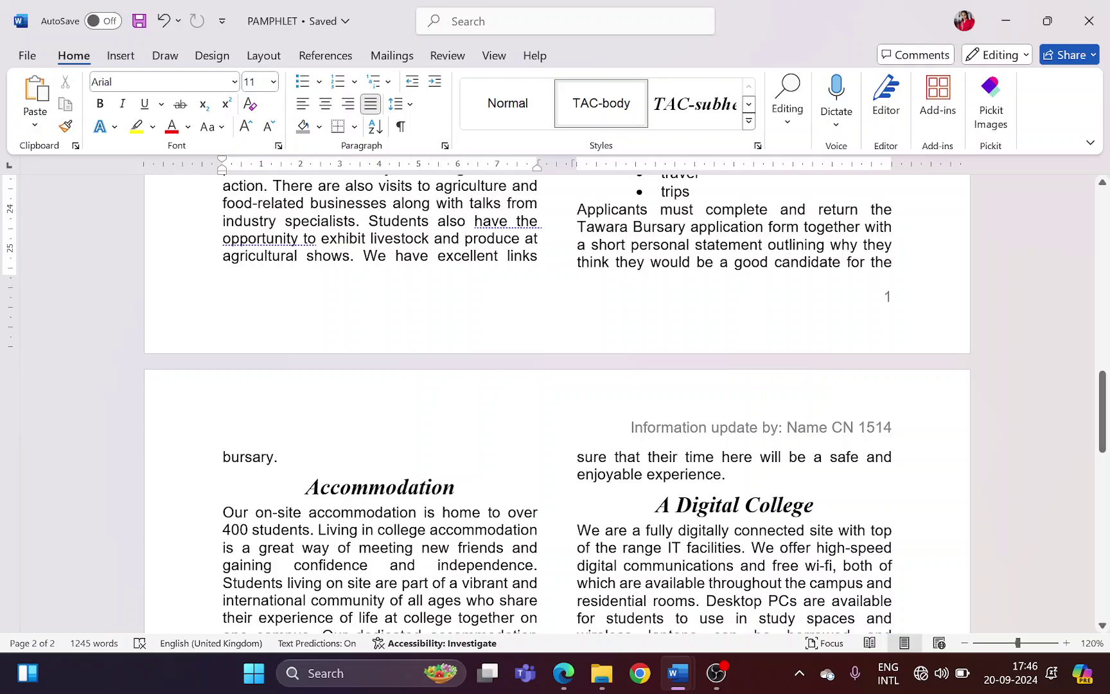
pyautogui.hotkey('ctrl', 'a')
pyautogui.scroll(5, 486, 260)
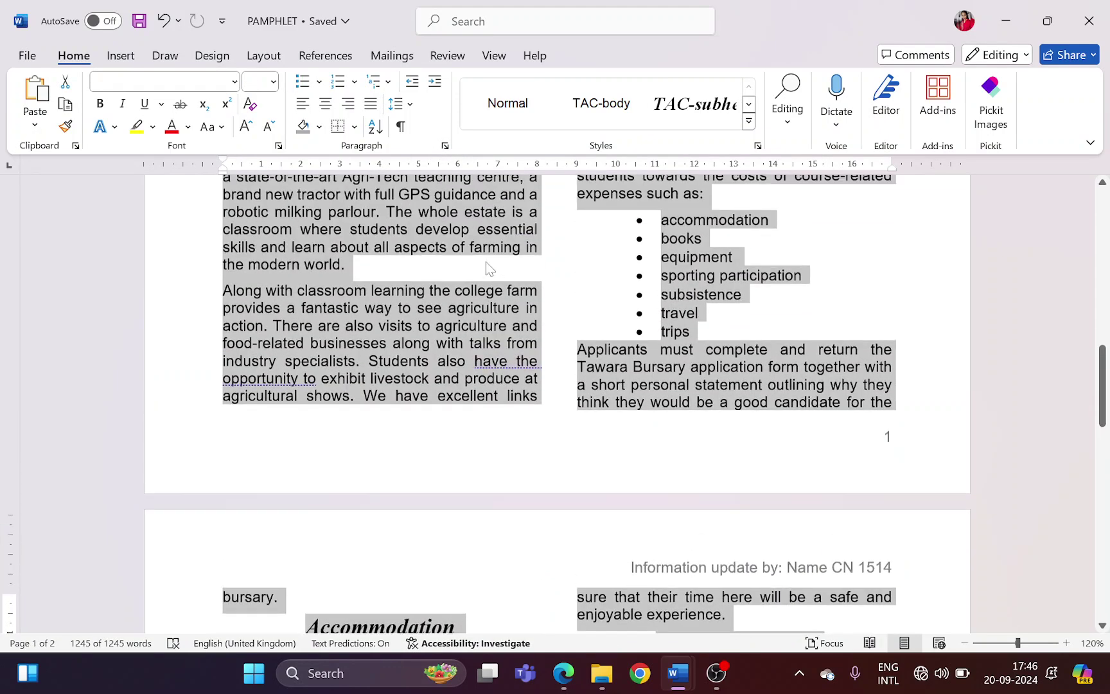
pyautogui.scroll(10, 486, 269)
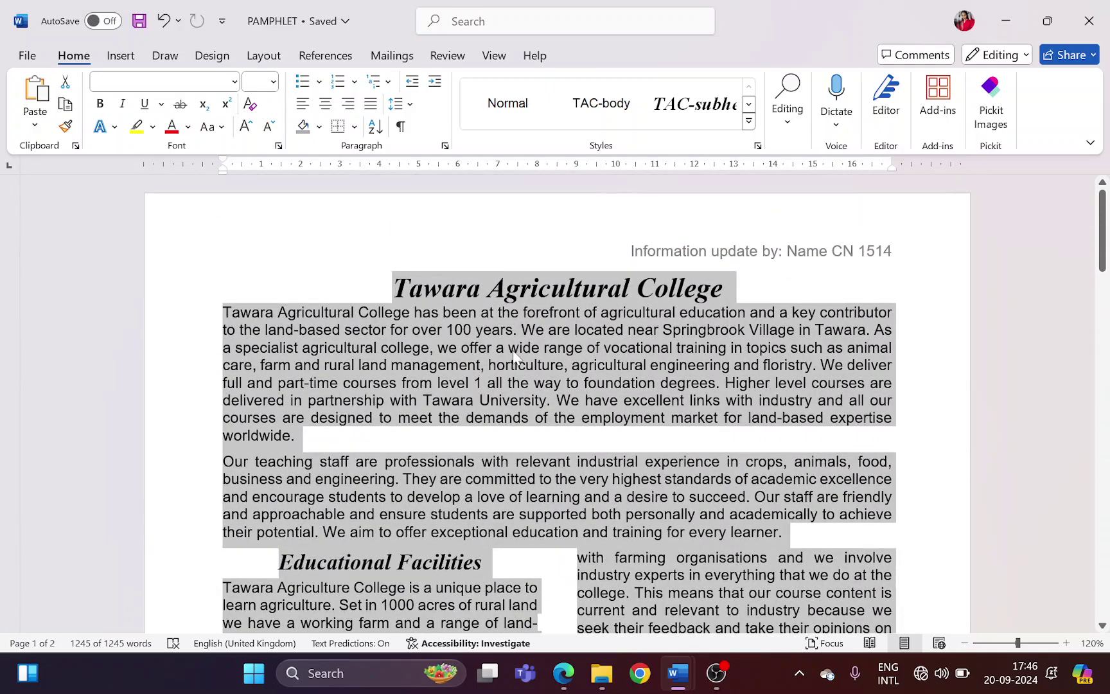
pyautogui.scroll(-4, 550, 379)
pyautogui.scroll(-3, 555, 385)
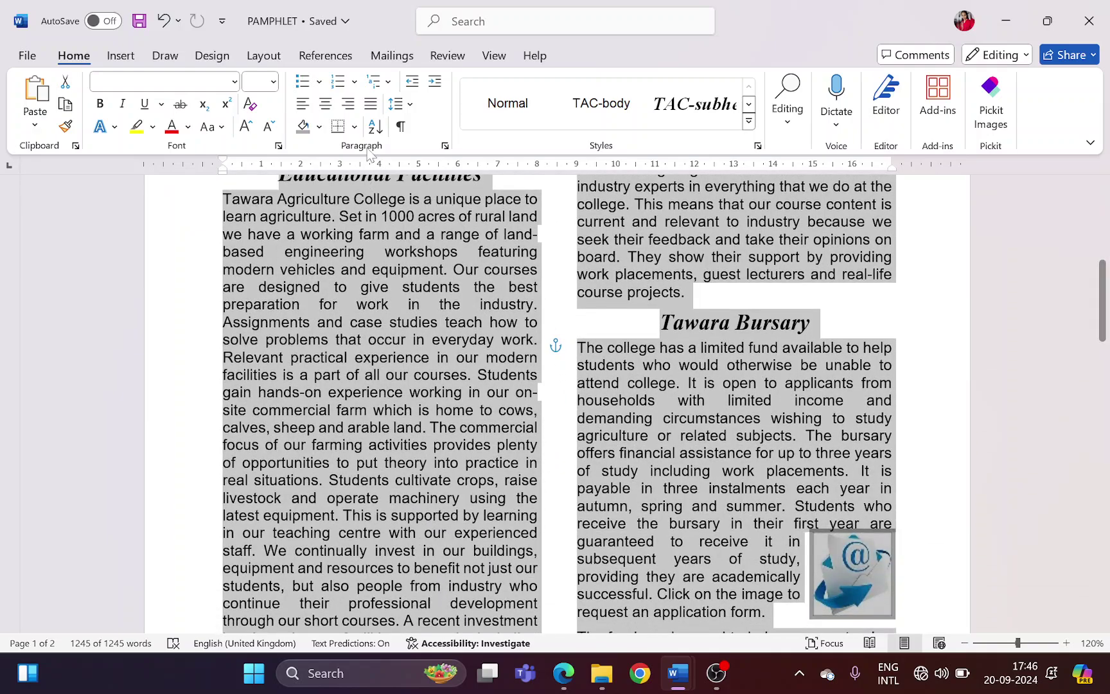
# Tick Widow/Orphan control under Paragraph's Line and Page Breaks for the selection
pyautogui.click(445, 146)
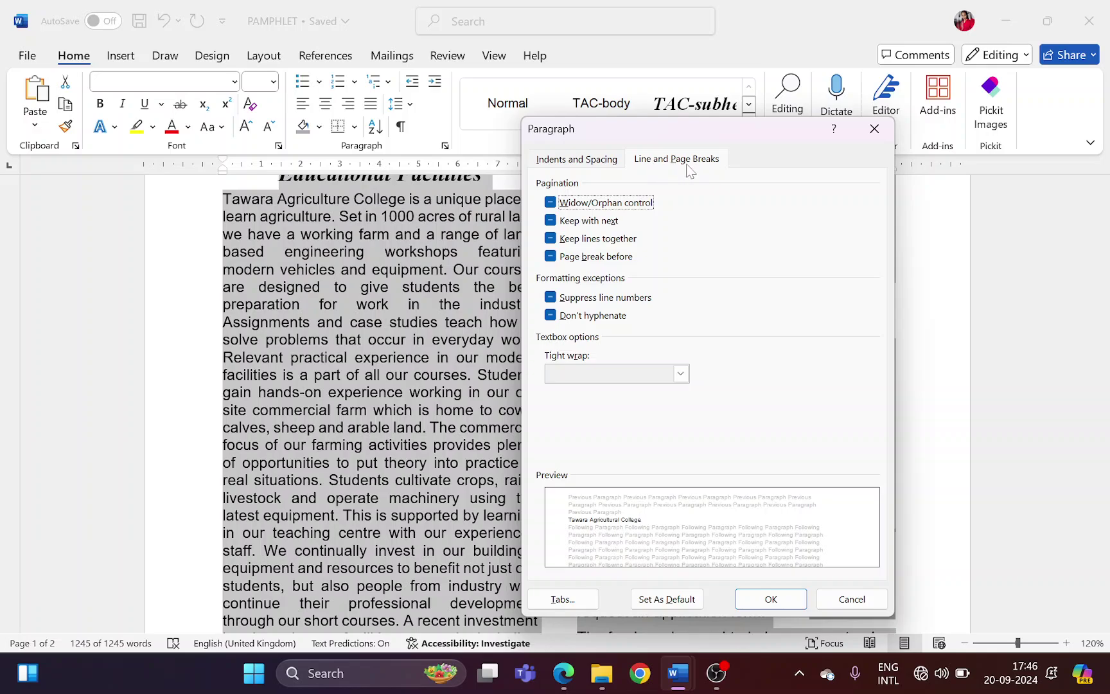
pyautogui.click(601, 164)
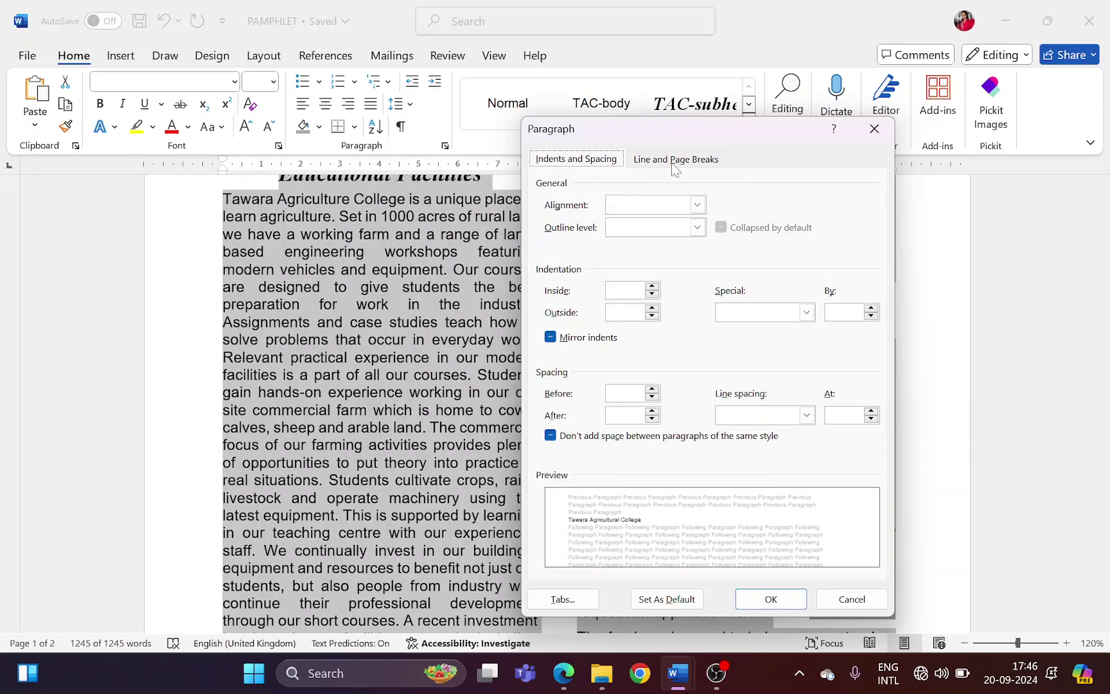
pyautogui.click(670, 160)
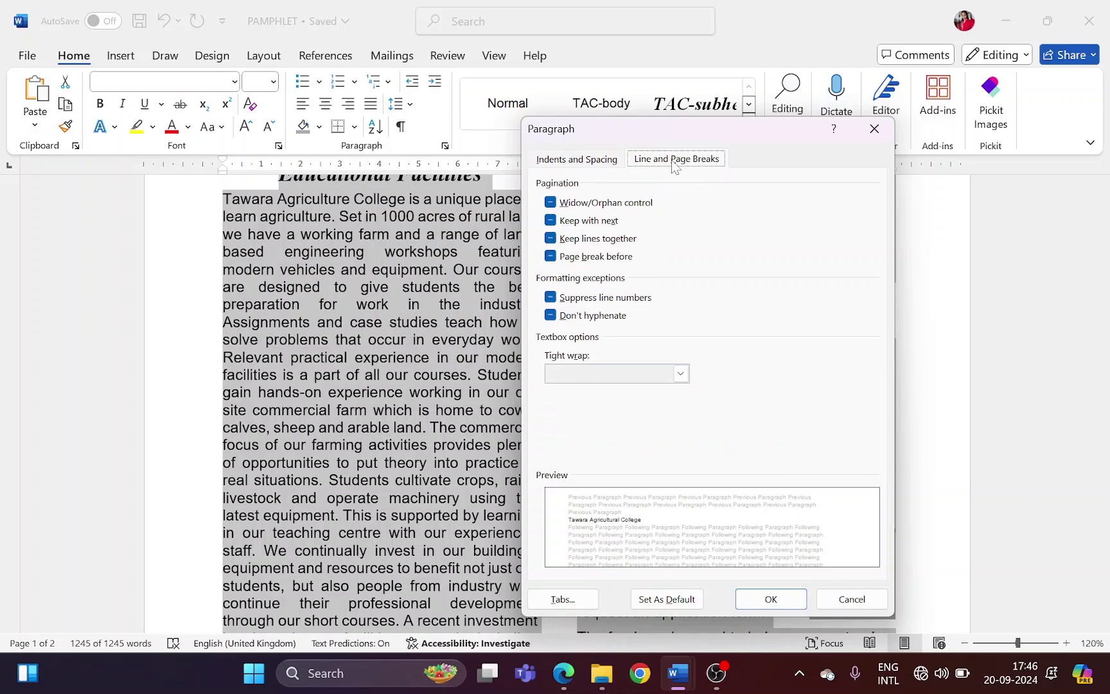
pyautogui.click(555, 206)
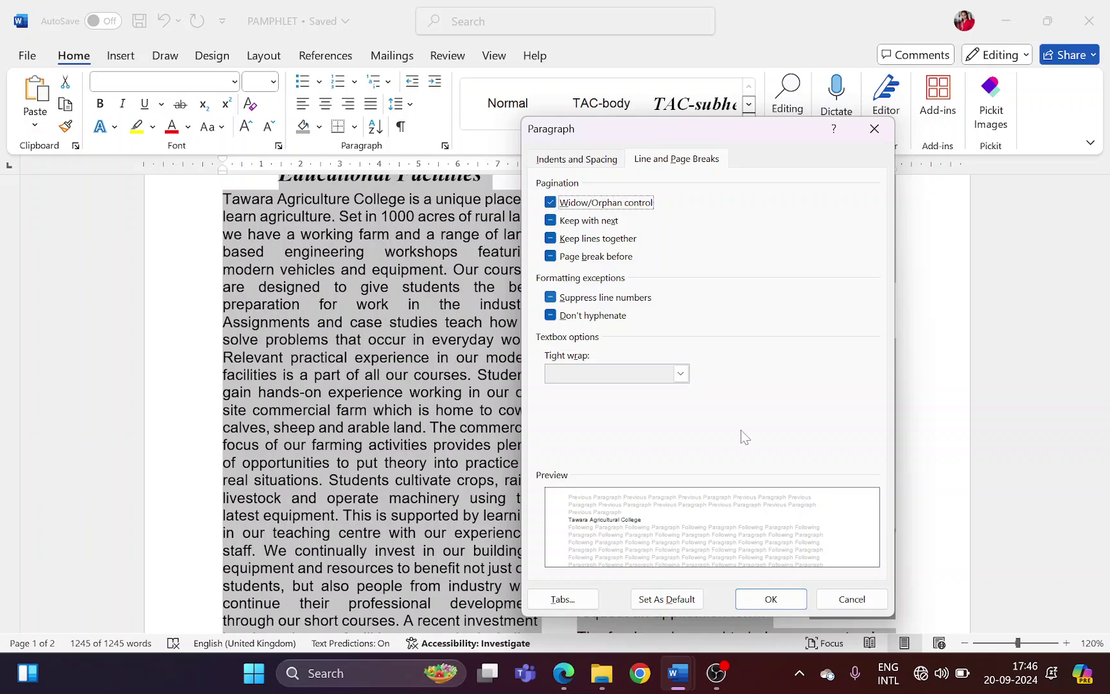
# Apply the paragraph settings, deselect the text and review the flow across both pages
pyautogui.click(771, 599)
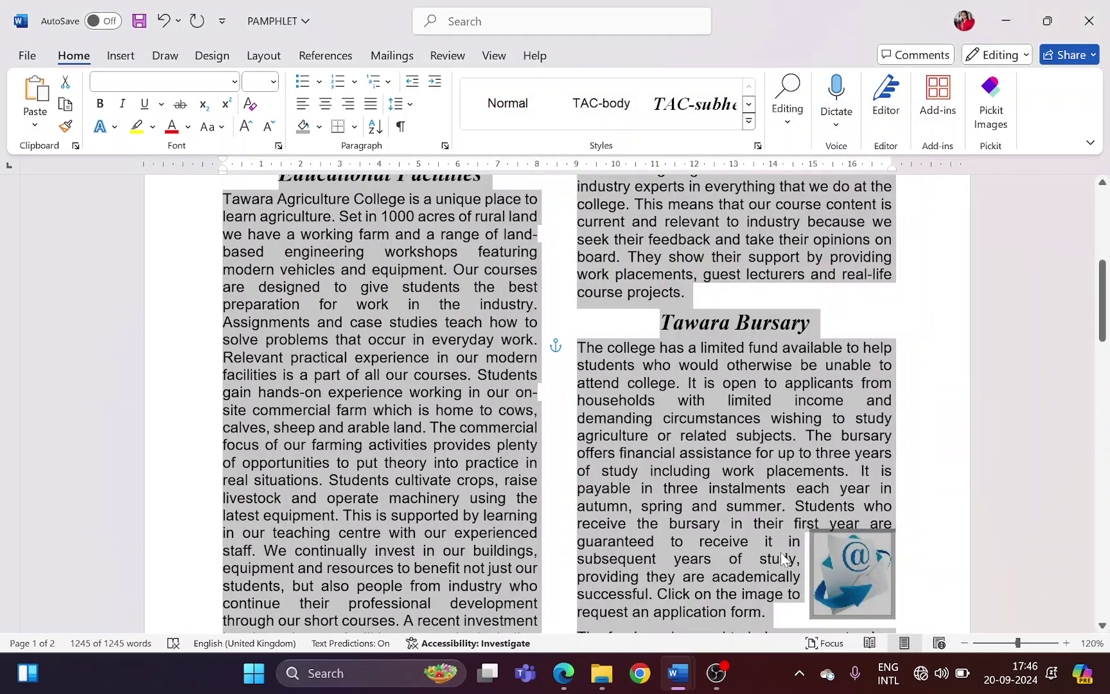
pyautogui.scroll(-7, 779, 553)
pyautogui.scroll(-5, 776, 551)
pyautogui.click(309, 463)
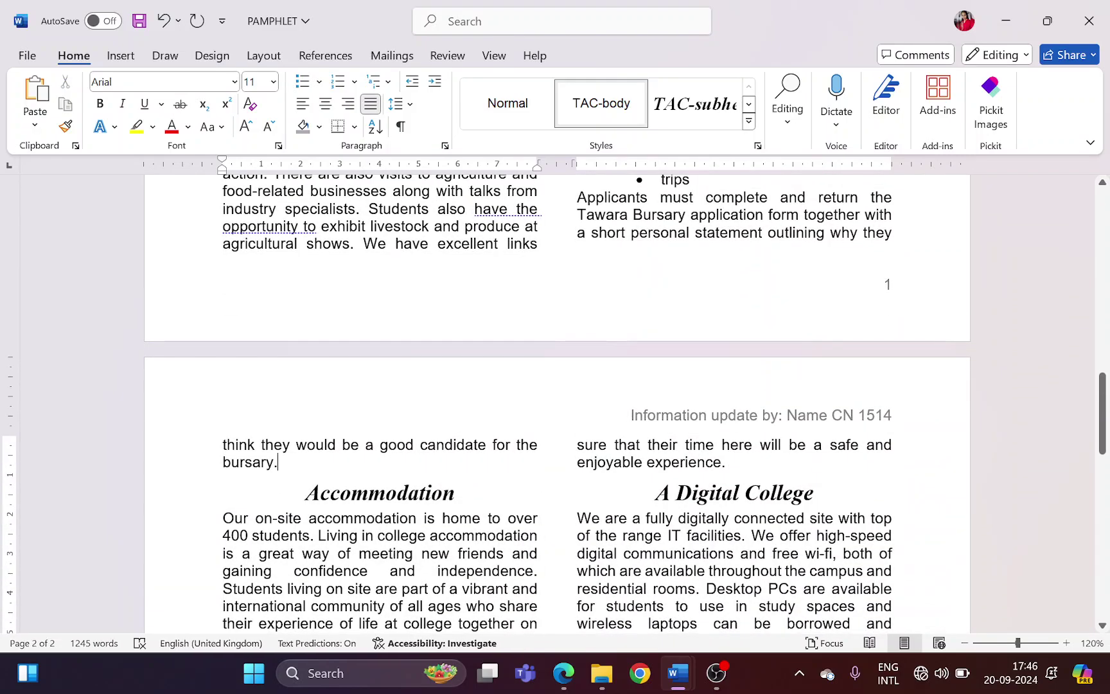
pyautogui.scroll(1, 463, 372)
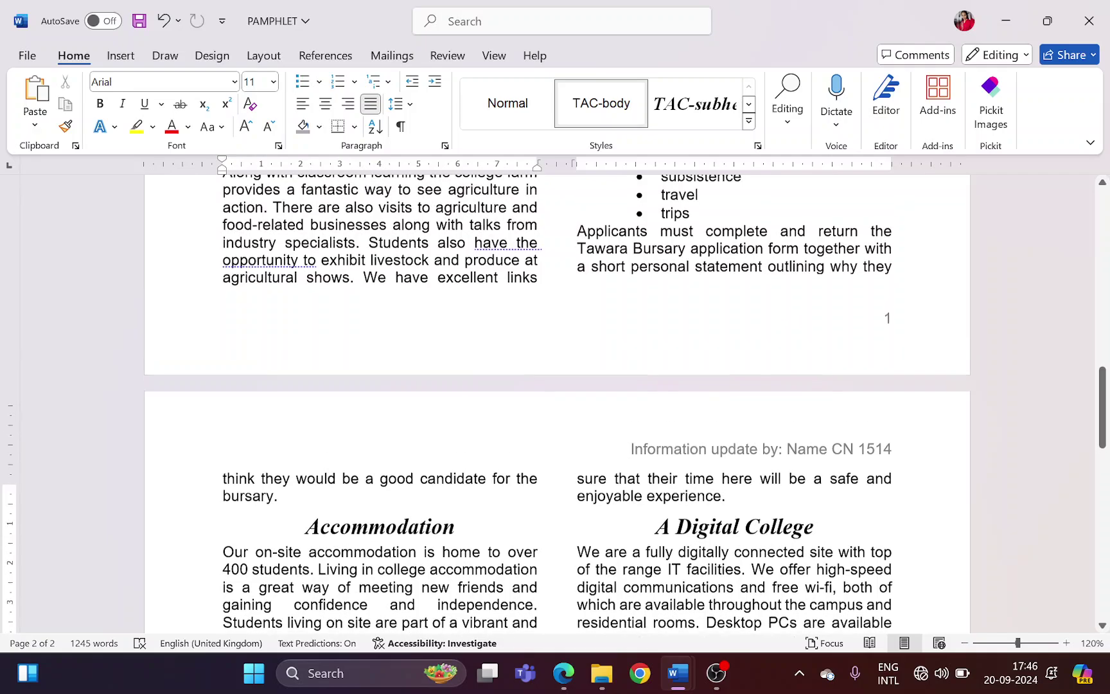
pyautogui.scroll(-2, 463, 373)
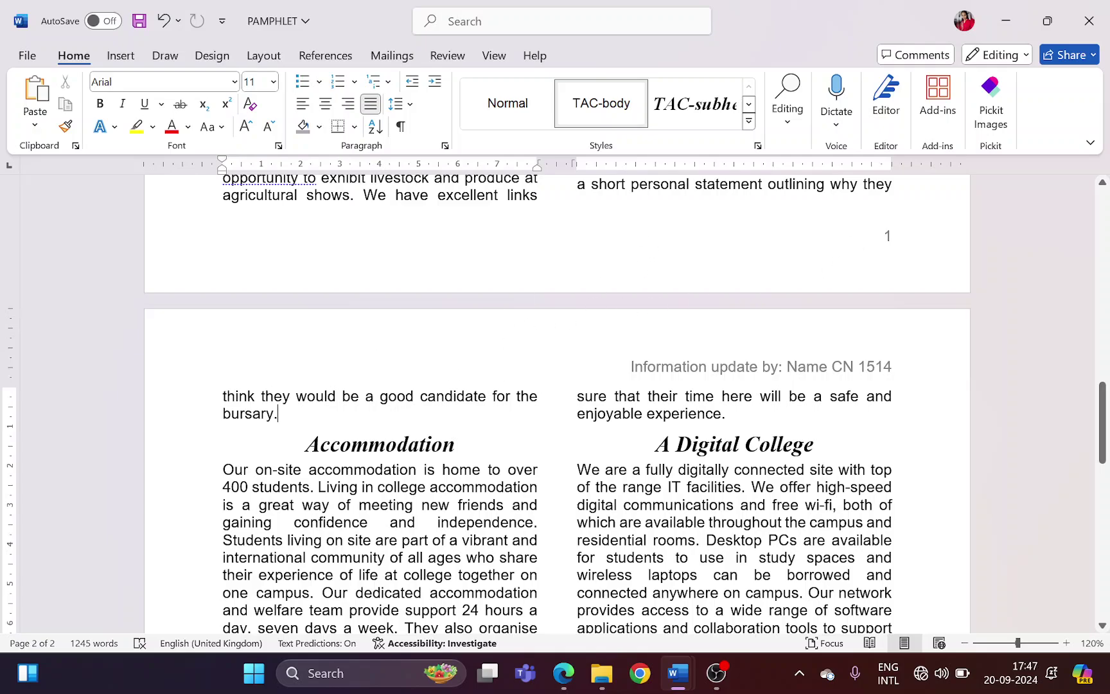
pyautogui.scroll(-1, 554, 404)
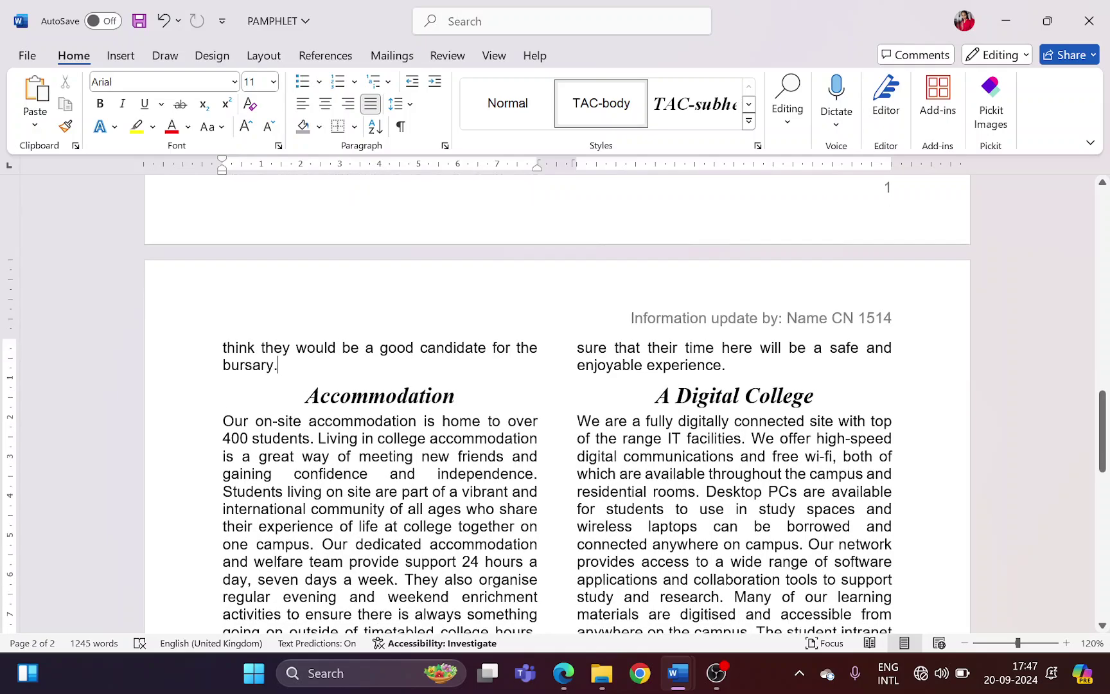
# Save the PAMPHLET with Ctrl+S and return to the top of the document
pyautogui.hotkey('ctrl', 's')
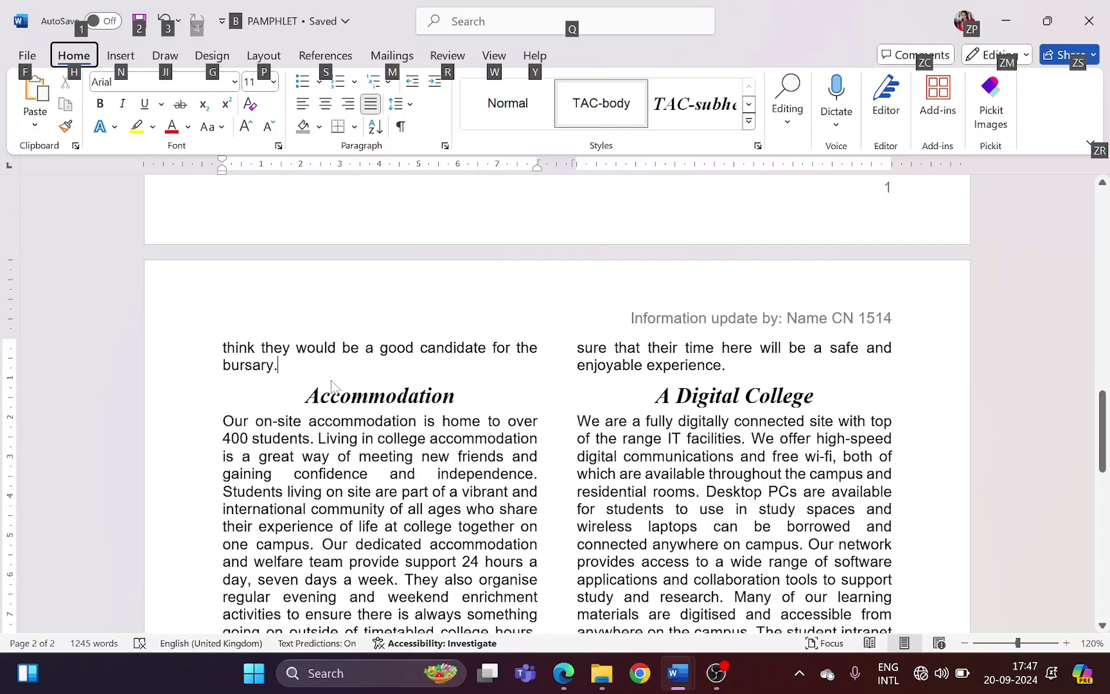
pyautogui.scroll(-15, 332, 385)
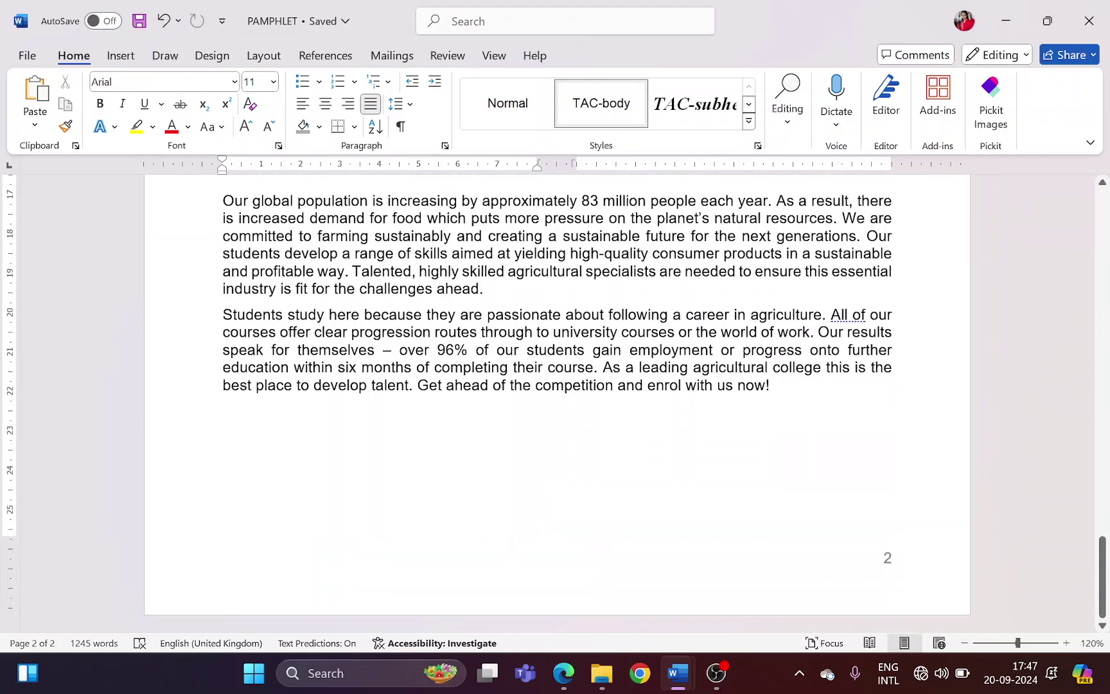
pyautogui.scroll(5, 332, 386)
pyautogui.scroll(20, 556, 404)
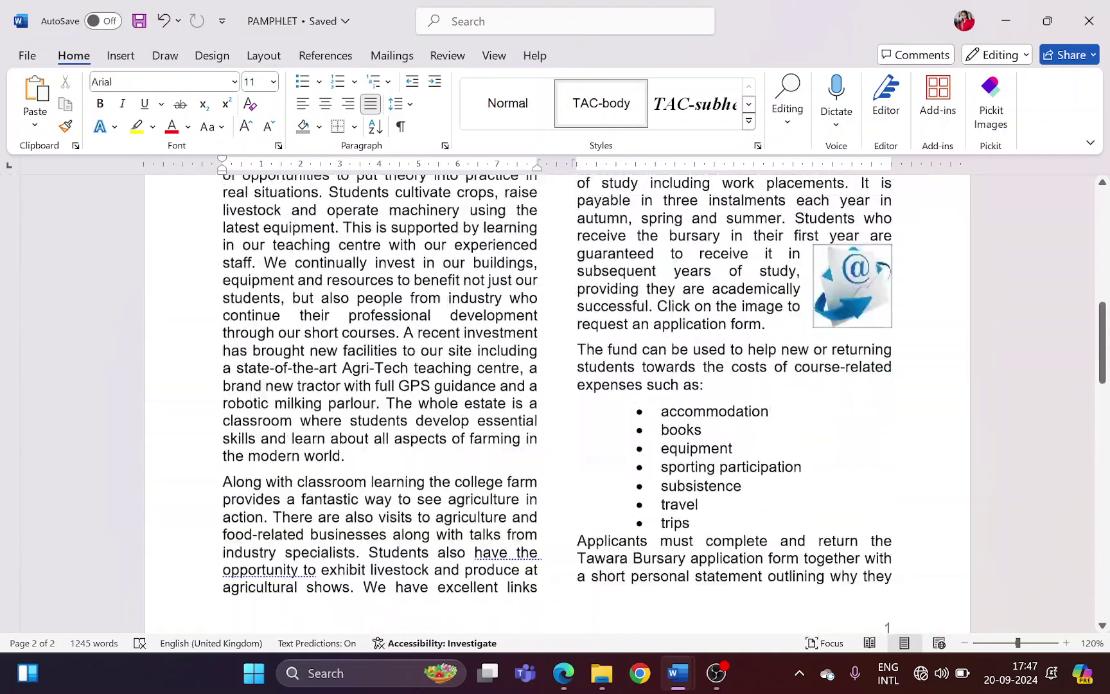
pyautogui.scroll(10, 556, 404)
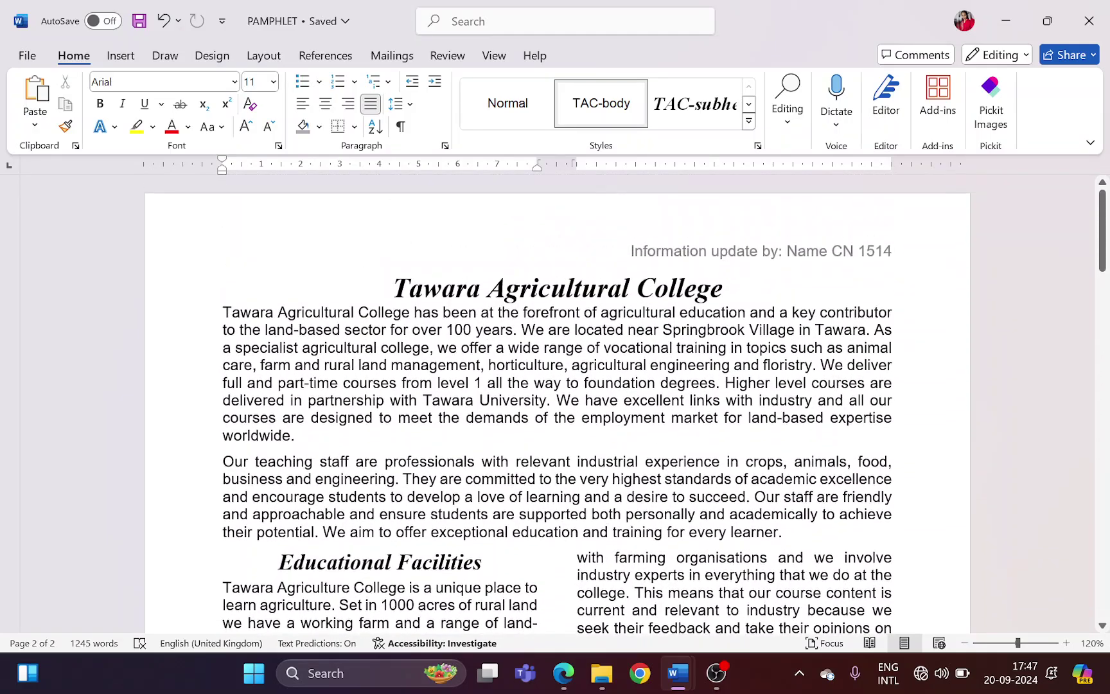
# Highlight the no blank pages, original styles and consistent spacing bullets in the question paper
pyautogui.hotkey('alt', 'Tab')
pyautogui.moveTo(268, 351); pyautogui.dragTo(413, 353)
pyautogui.moveTo(282, 371); pyautogui.dragTo(709, 371)
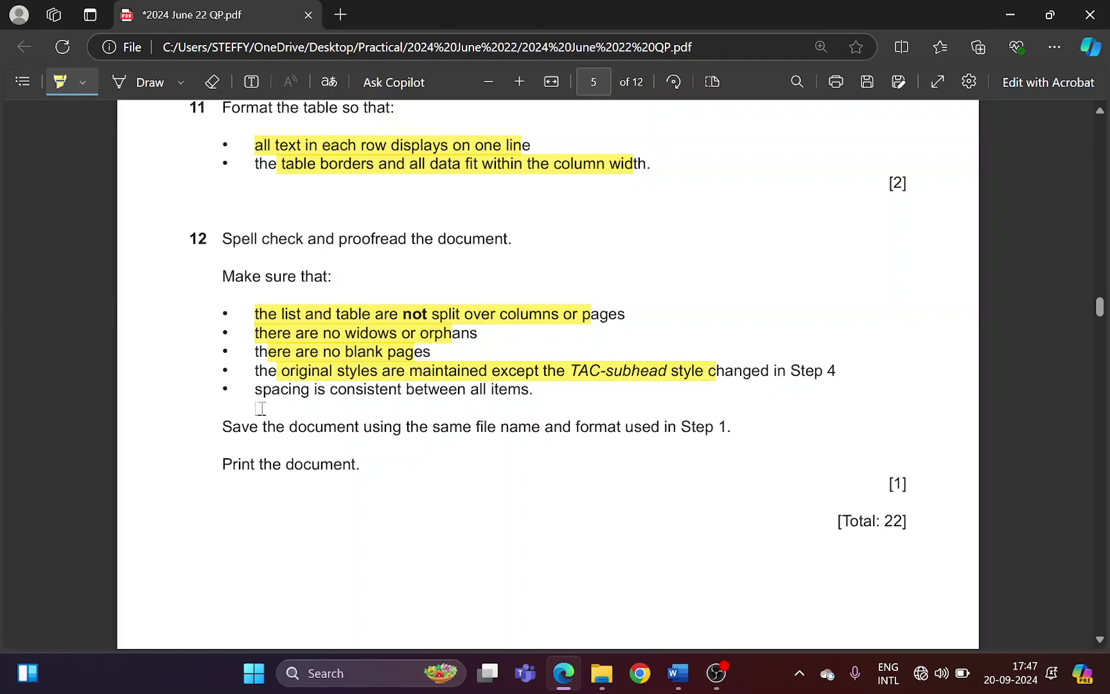
pyautogui.moveTo(269, 394); pyautogui.dragTo(432, 392)
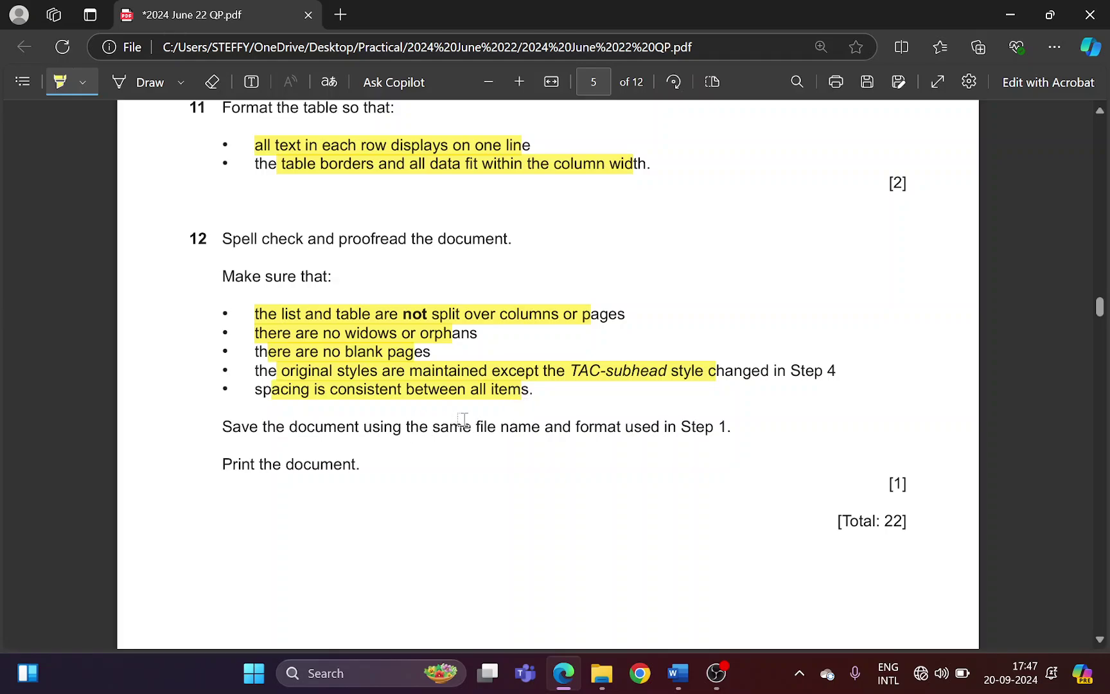
pyautogui.hotkey('alt', 'Tab')
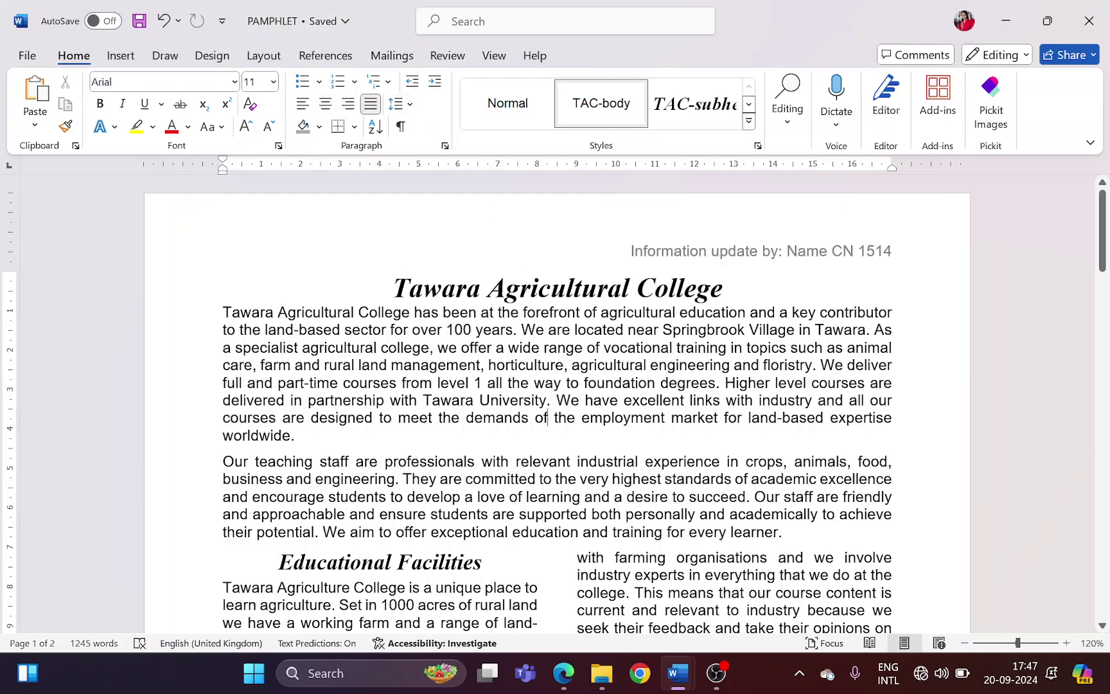
# Highlight the 'Print the document' instruction in the PDF, then go back to Word
pyautogui.hotkey('alt', 'Tab')
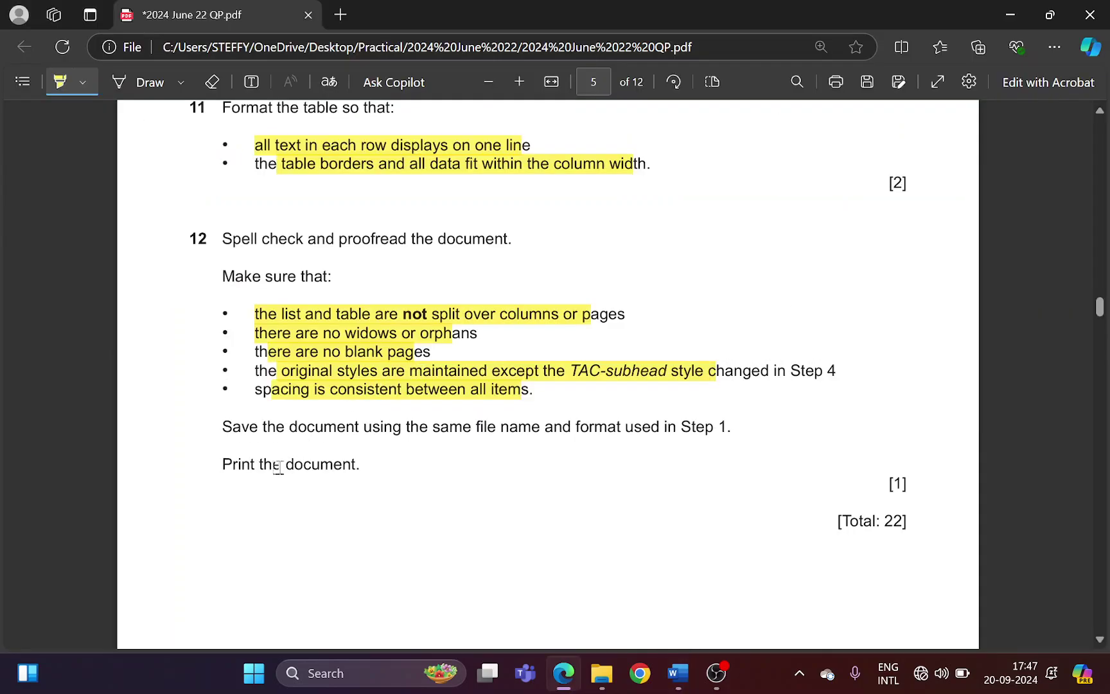
pyautogui.moveTo(222, 464); pyautogui.dragTo(357, 465)
pyautogui.hotkey('alt', 'Tab')
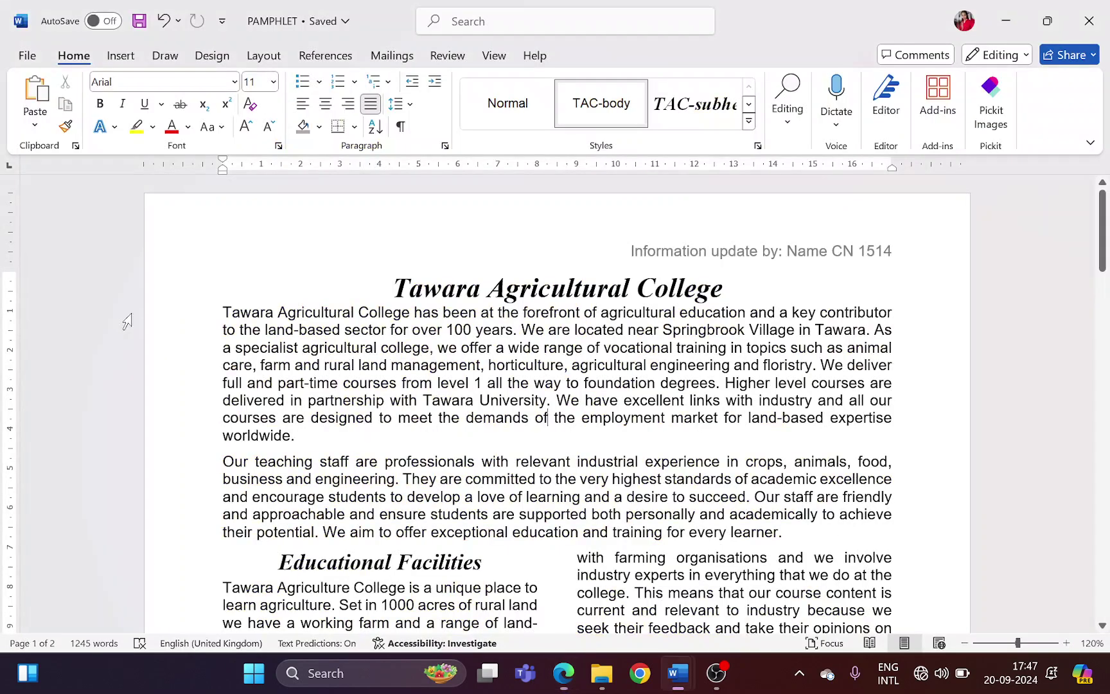
pyautogui.click(23, 57)
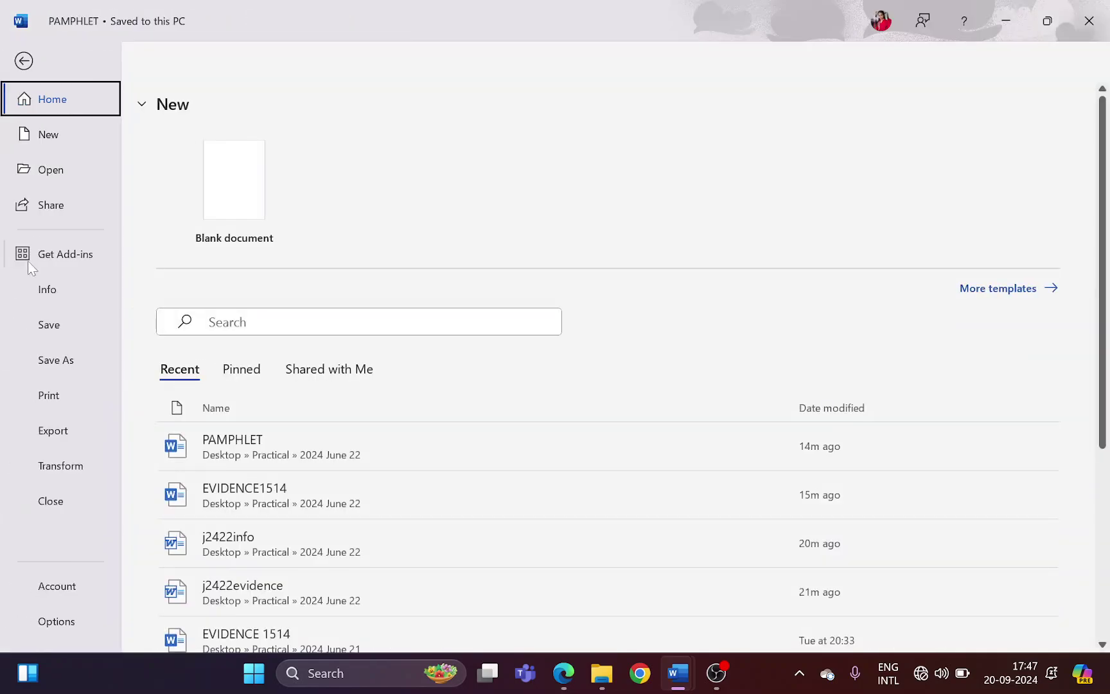
pyautogui.click(64, 393)
pyautogui.click(219, 226)
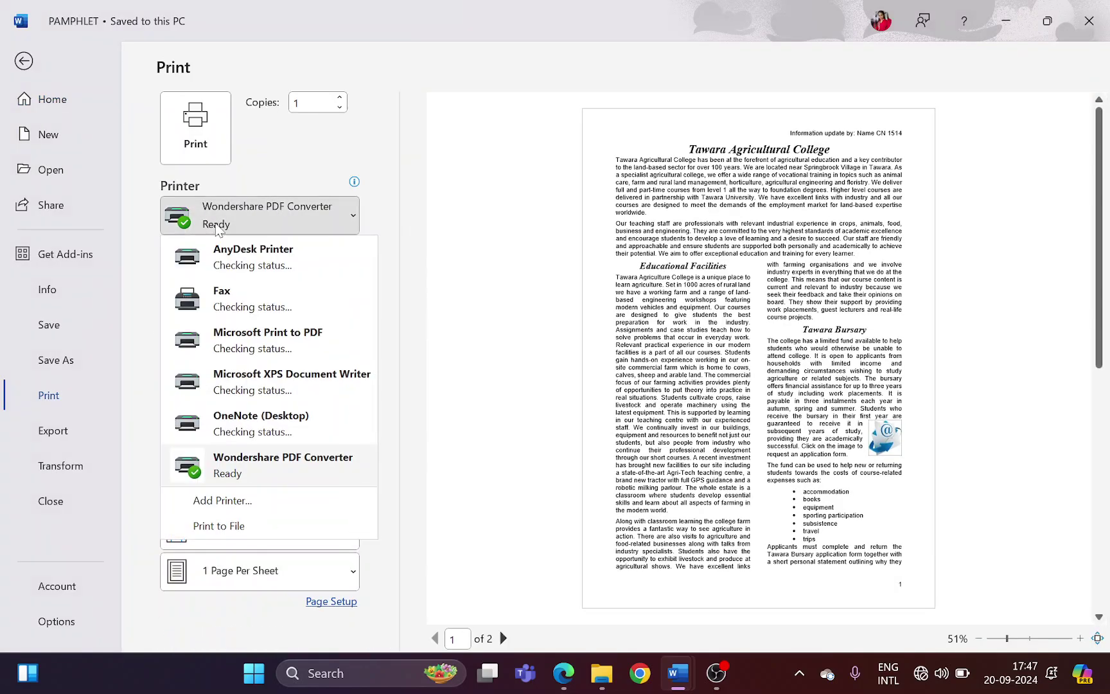
pyautogui.click(218, 226)
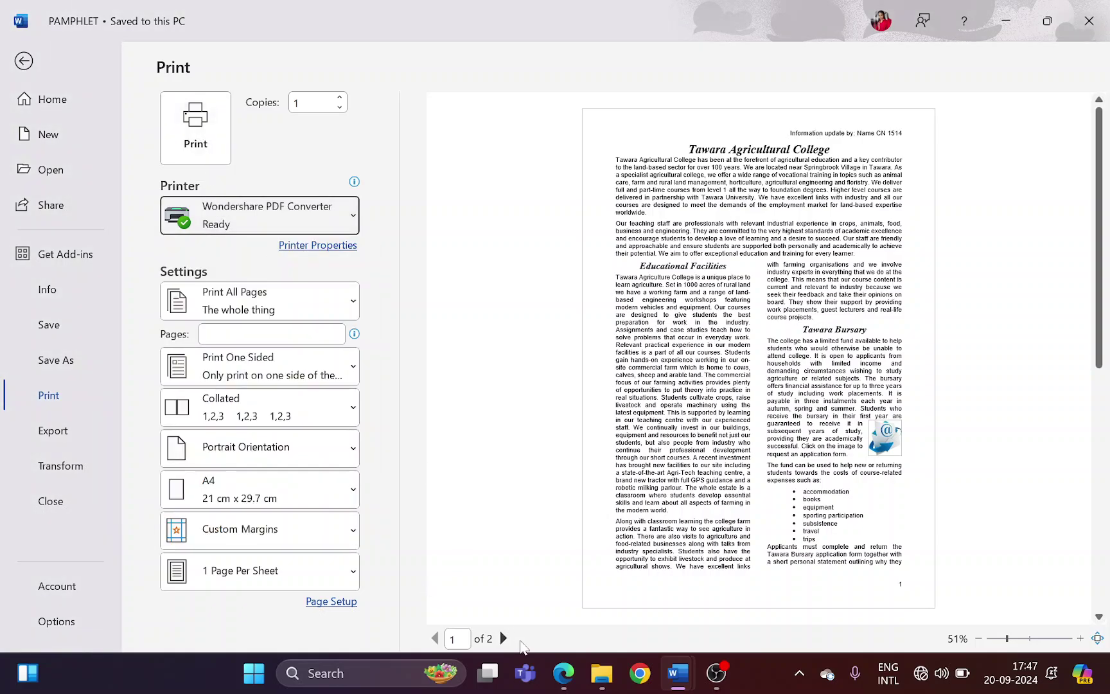
pyautogui.click(503, 639)
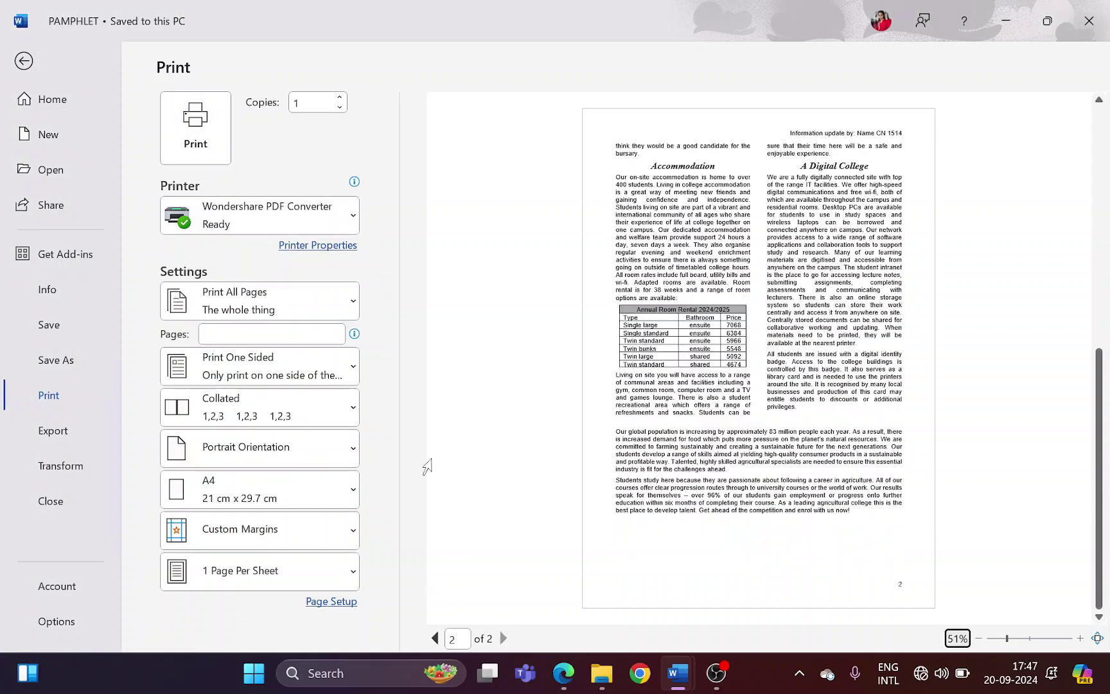
pyautogui.click(24, 64)
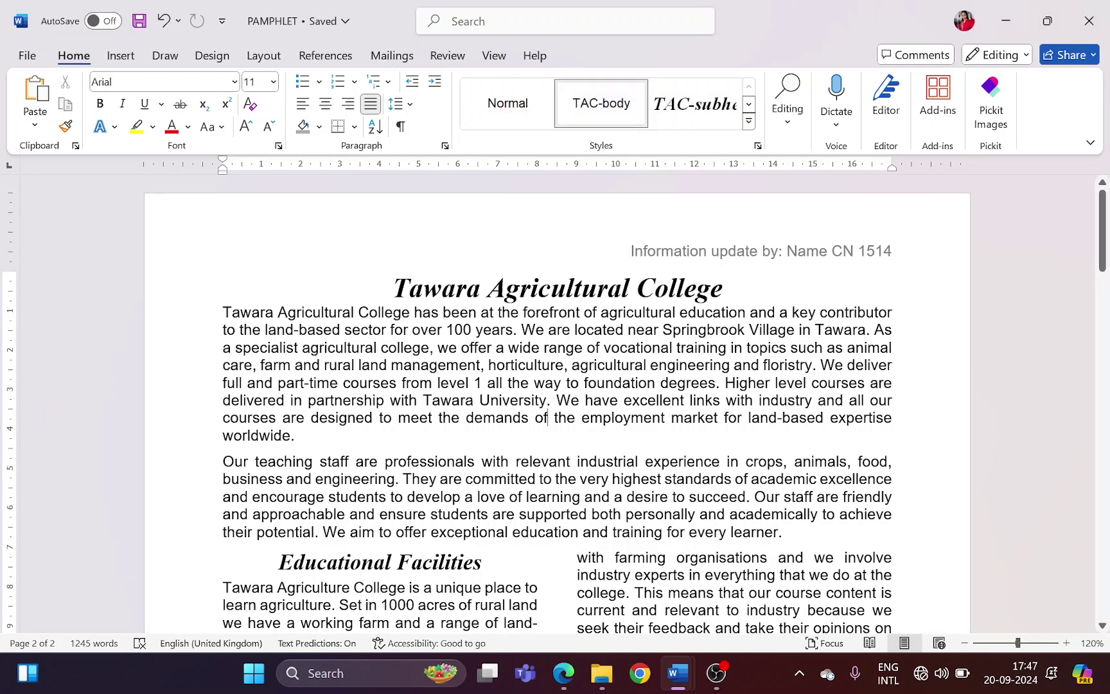
pyautogui.scroll(-2, 656, 379)
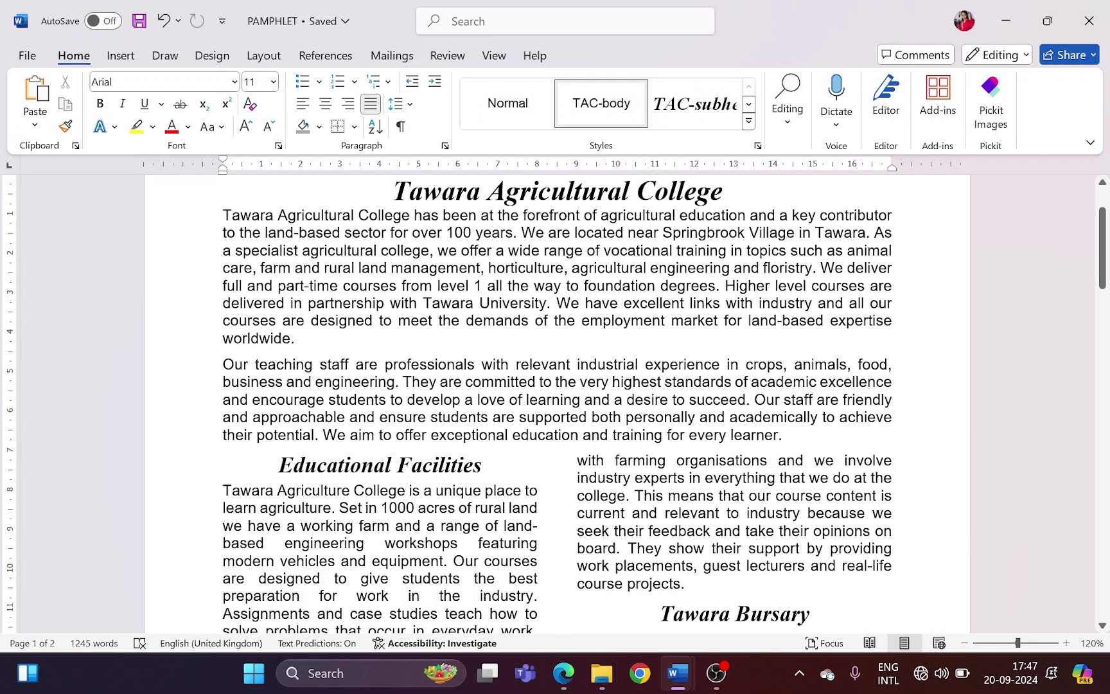